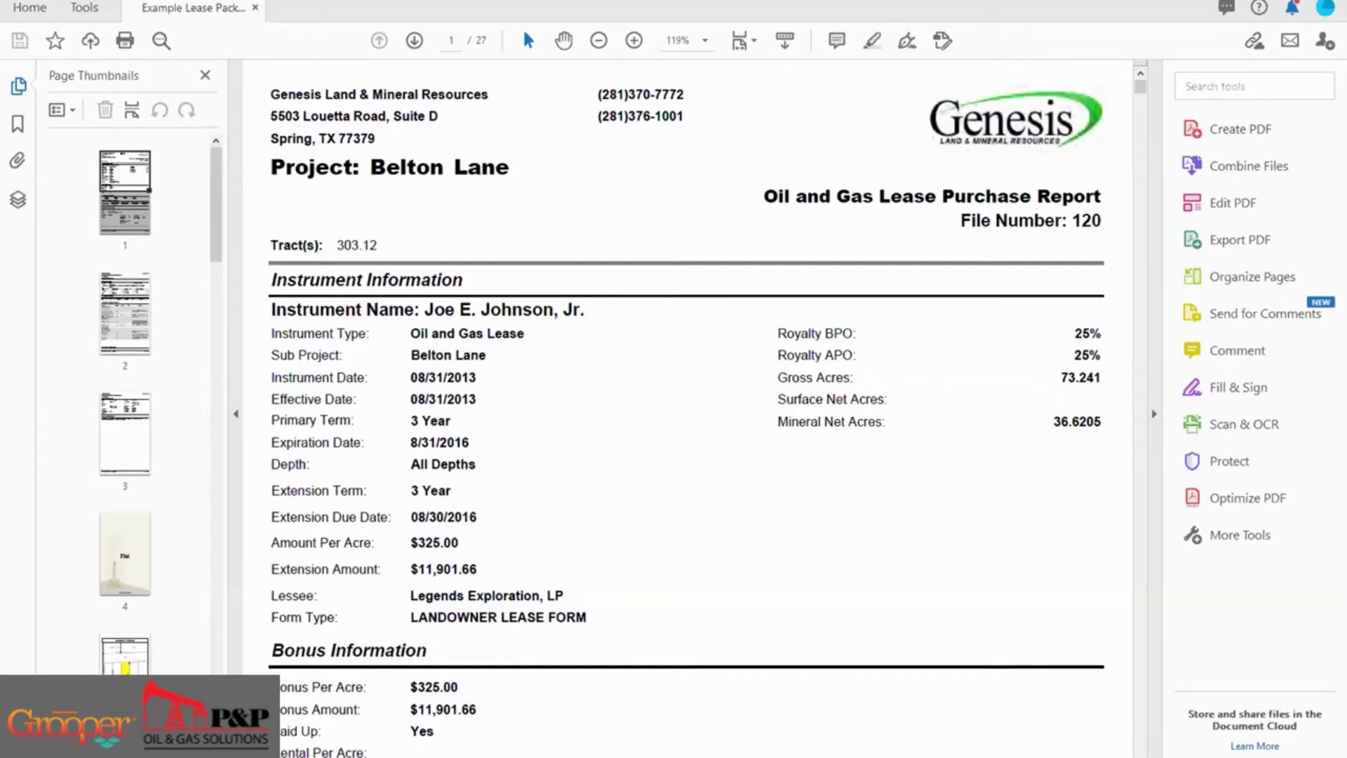
Switch to the LPR & MOR Data.xlsx workbook in Excel and examine the LPR sheet's columns through to the IPI_Address field
{"action": "key", "text": "alt+Tab"}
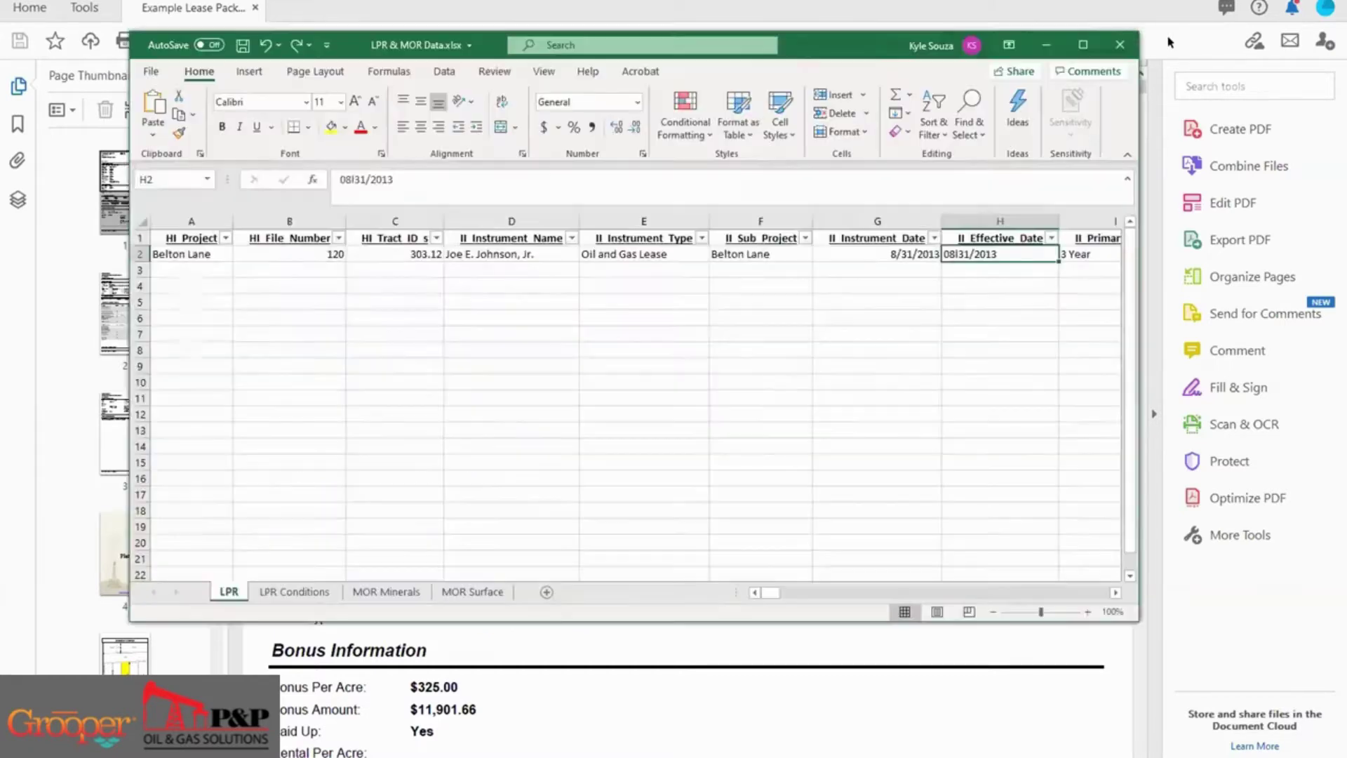
{"action": "left_click", "coordinate": [1085, 47]}
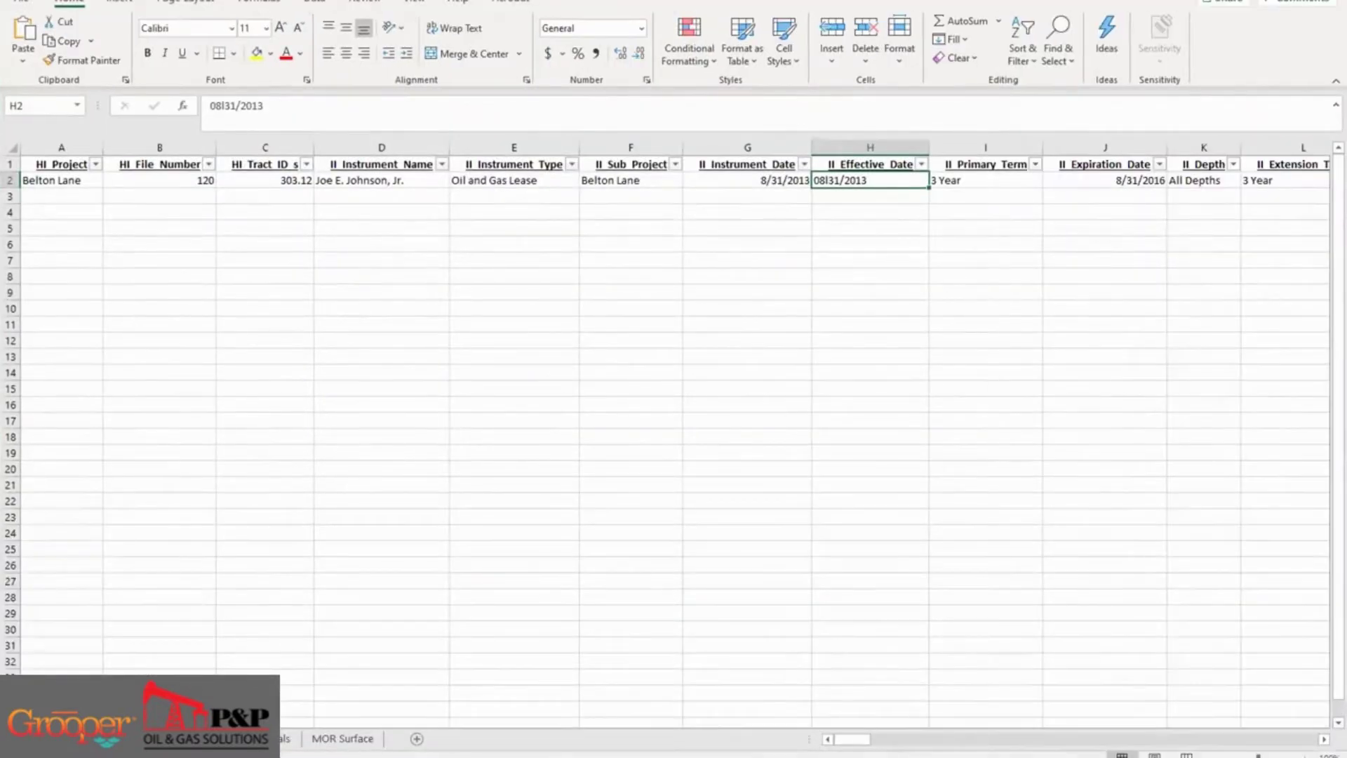
{"action": "left_click_drag", "start_coordinate": [851, 740], "coordinate": [884, 738]}
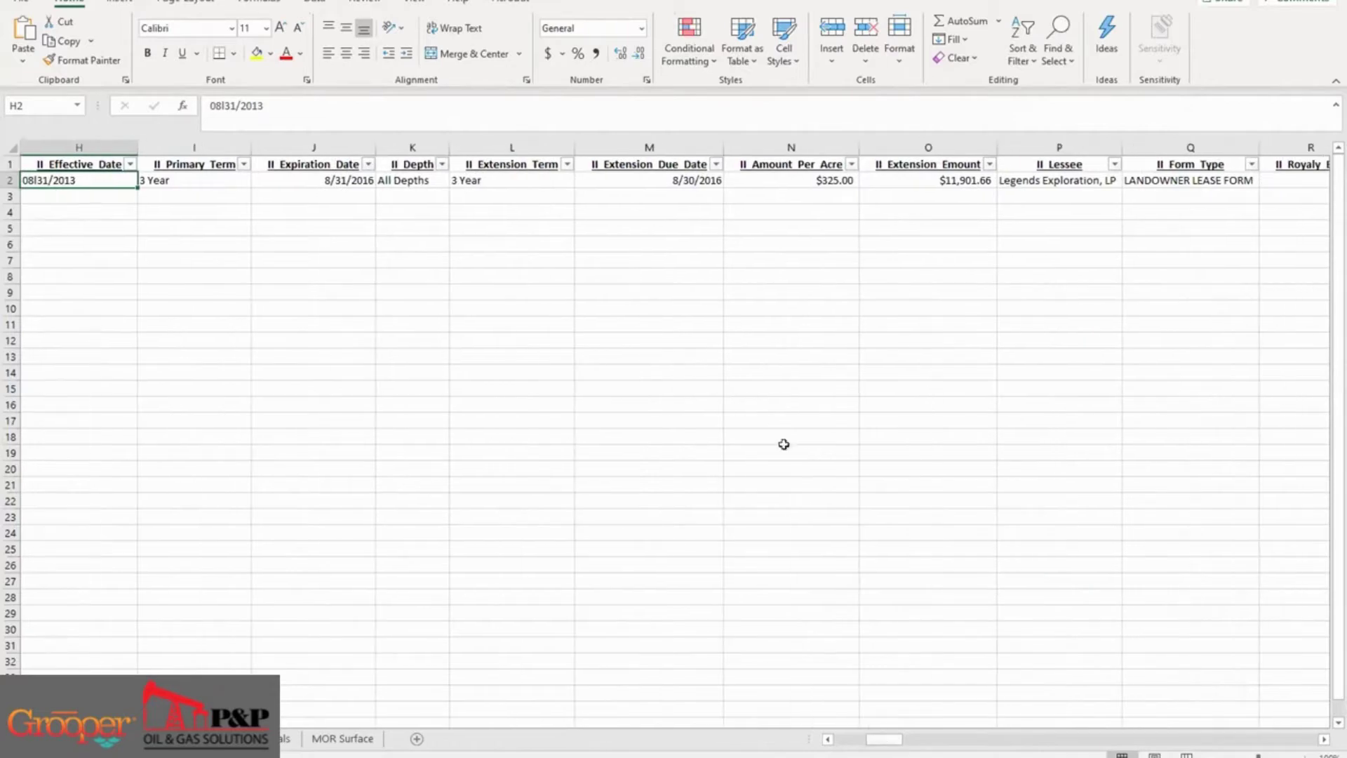
{"action": "left_click", "coordinate": [693, 179]}
{"action": "left_click", "coordinate": [757, 182]}
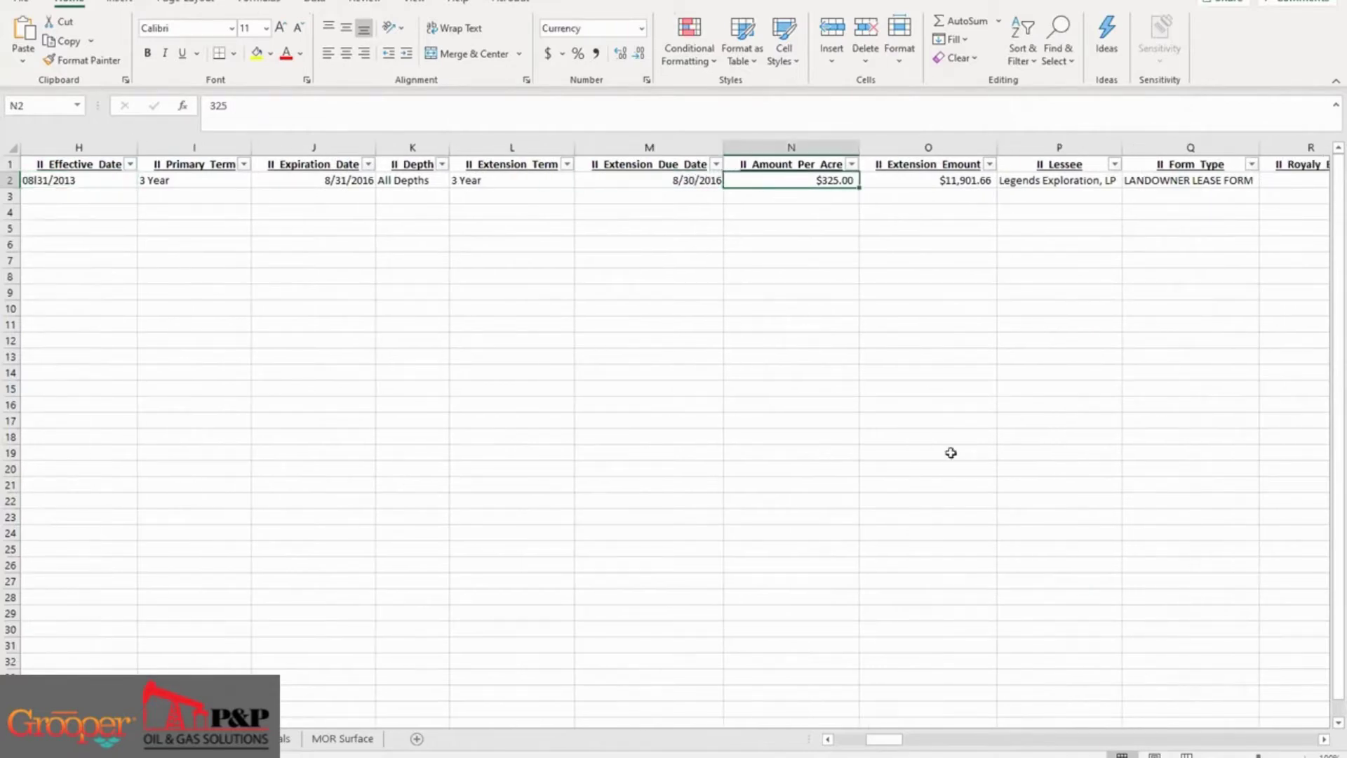
{"action": "left_click_drag", "start_coordinate": [886, 739], "coordinate": [1182, 710]}
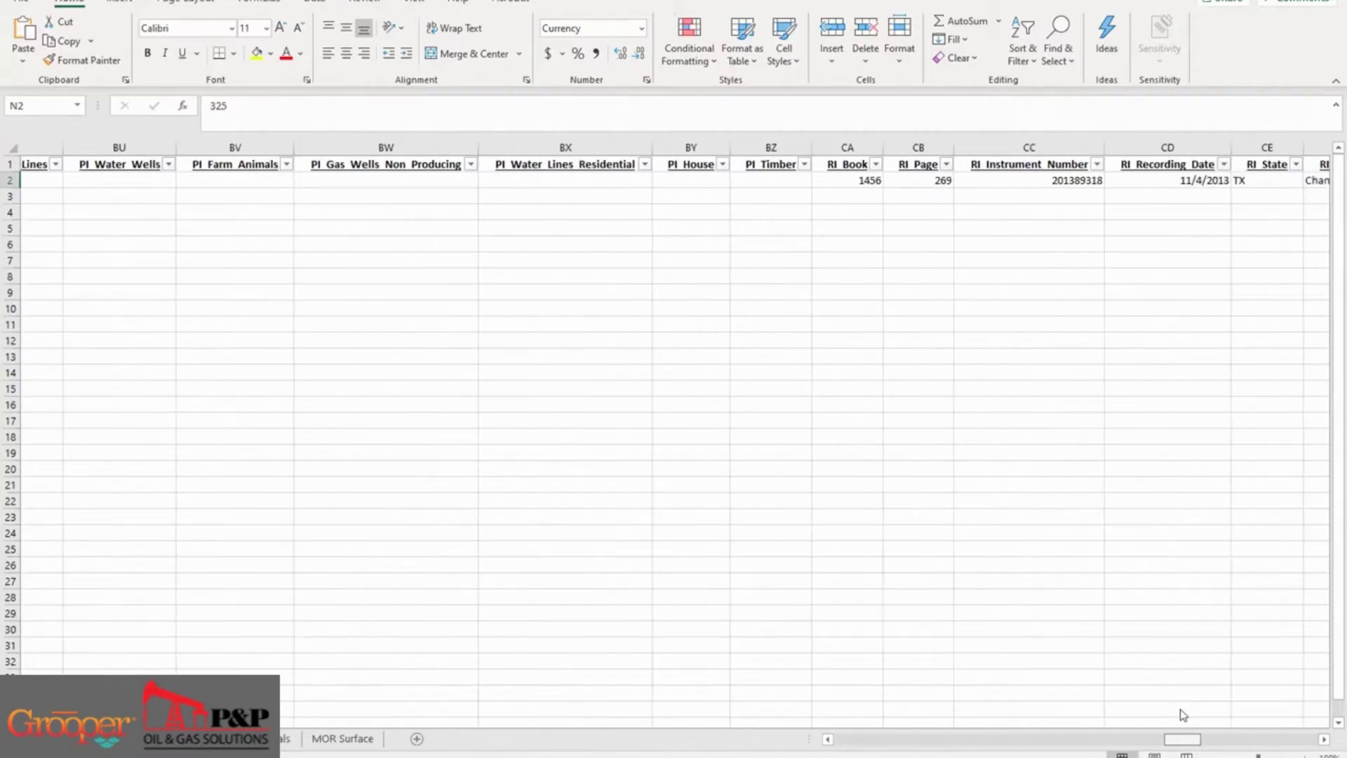
{"action": "left_click_drag", "start_coordinate": [1180, 714], "coordinate": [1217, 700]}
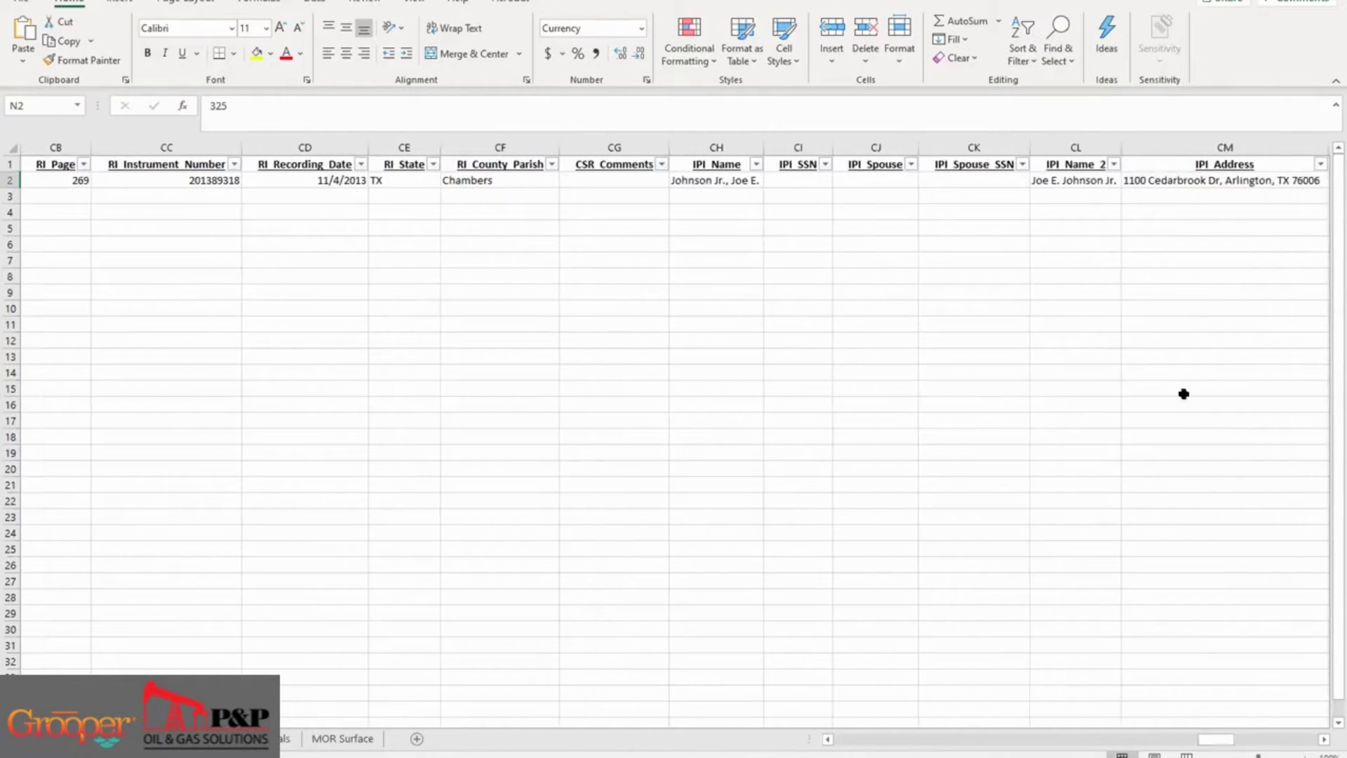
{"action": "left_click", "coordinate": [1064, 184]}
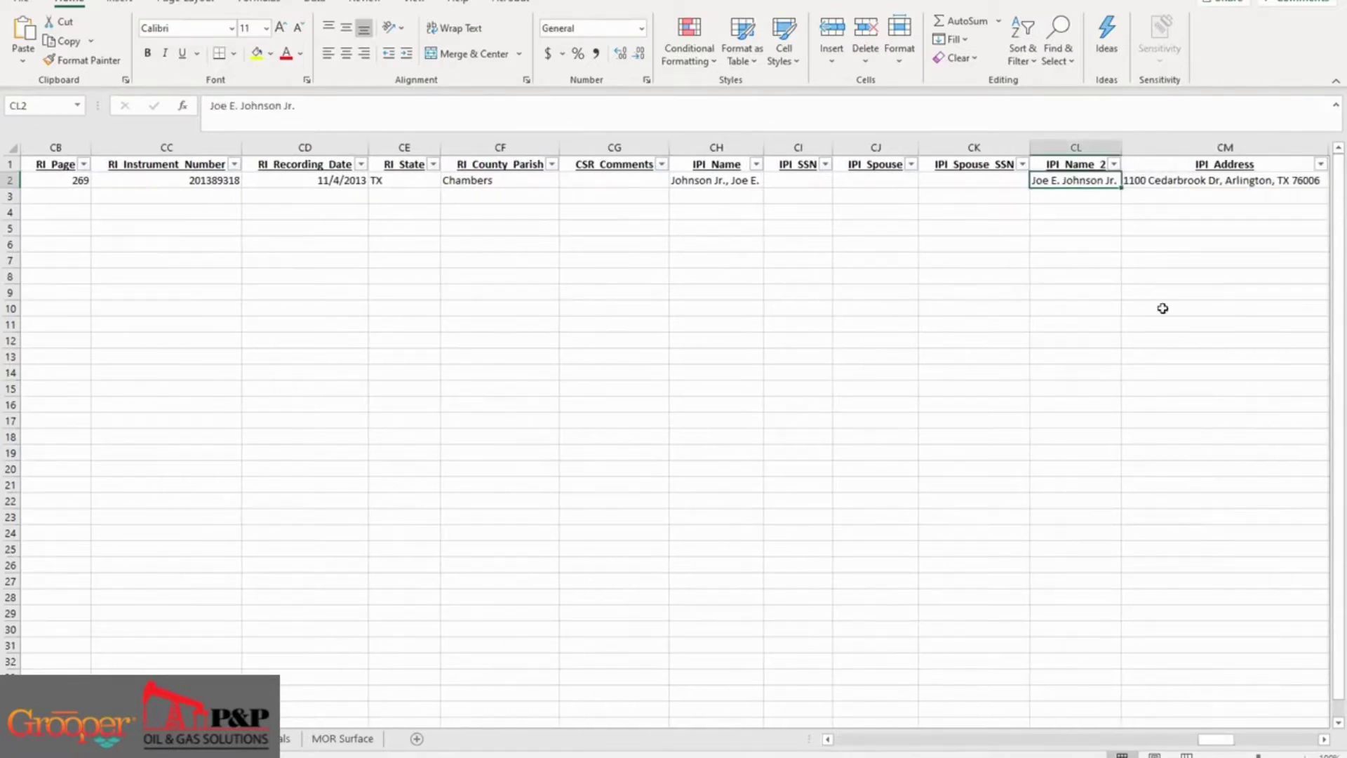
{"action": "left_click", "coordinate": [1205, 196]}
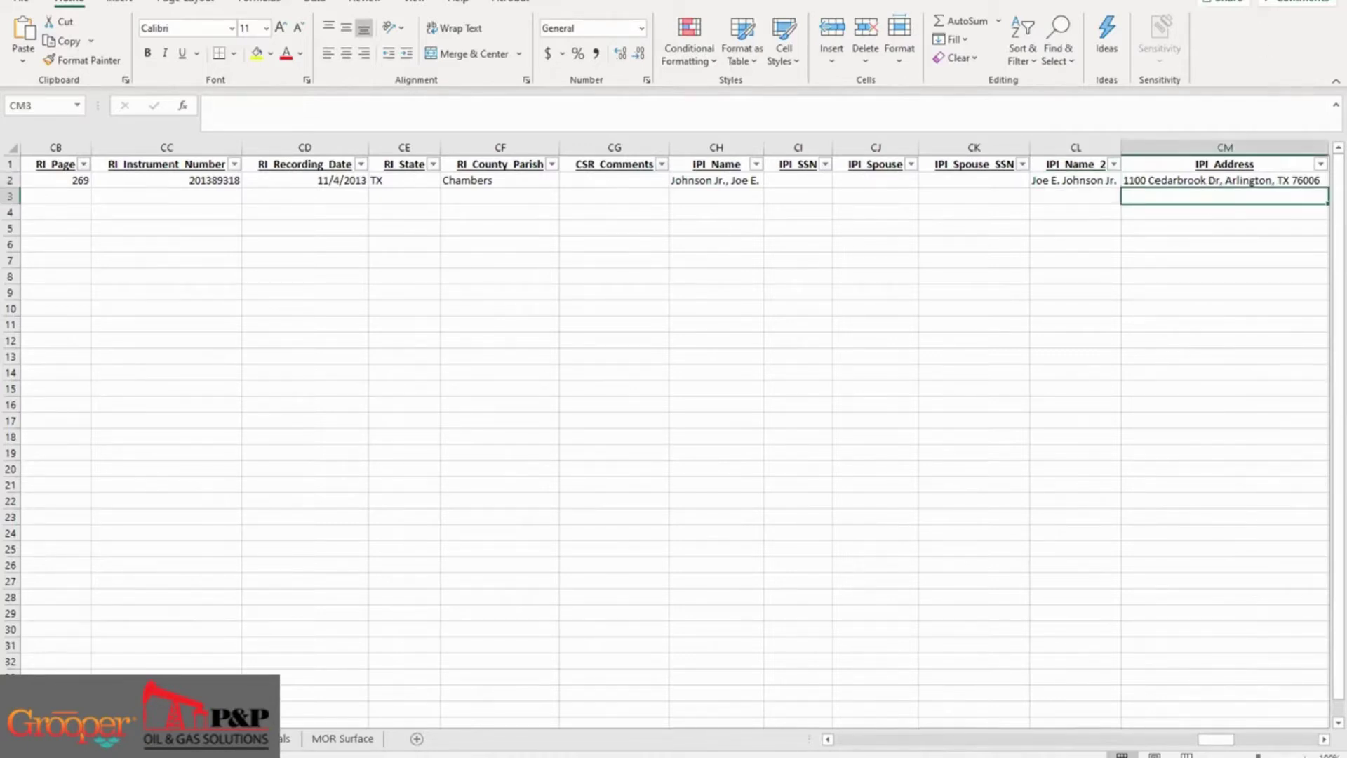
Return to the example lease packet PDF in Acrobat and view the Oil, Gas and Mineral Lease on page 10
{"action": "key", "text": "alt+Tab"}
{"action": "scroll", "coordinate": [168, 358], "scroll_direction": "down", "scroll_amount": 3}
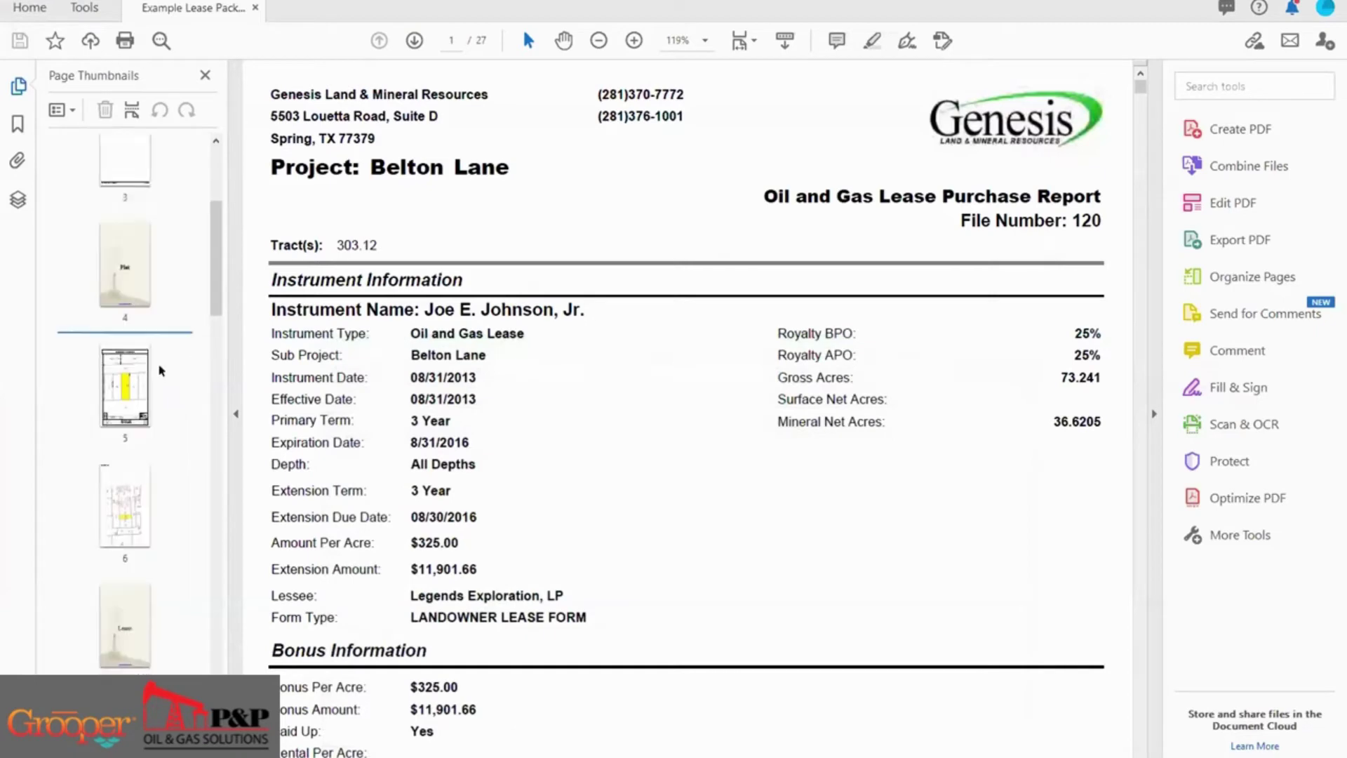
{"action": "scroll", "coordinate": [159, 522], "scroll_direction": "down", "scroll_amount": 3}
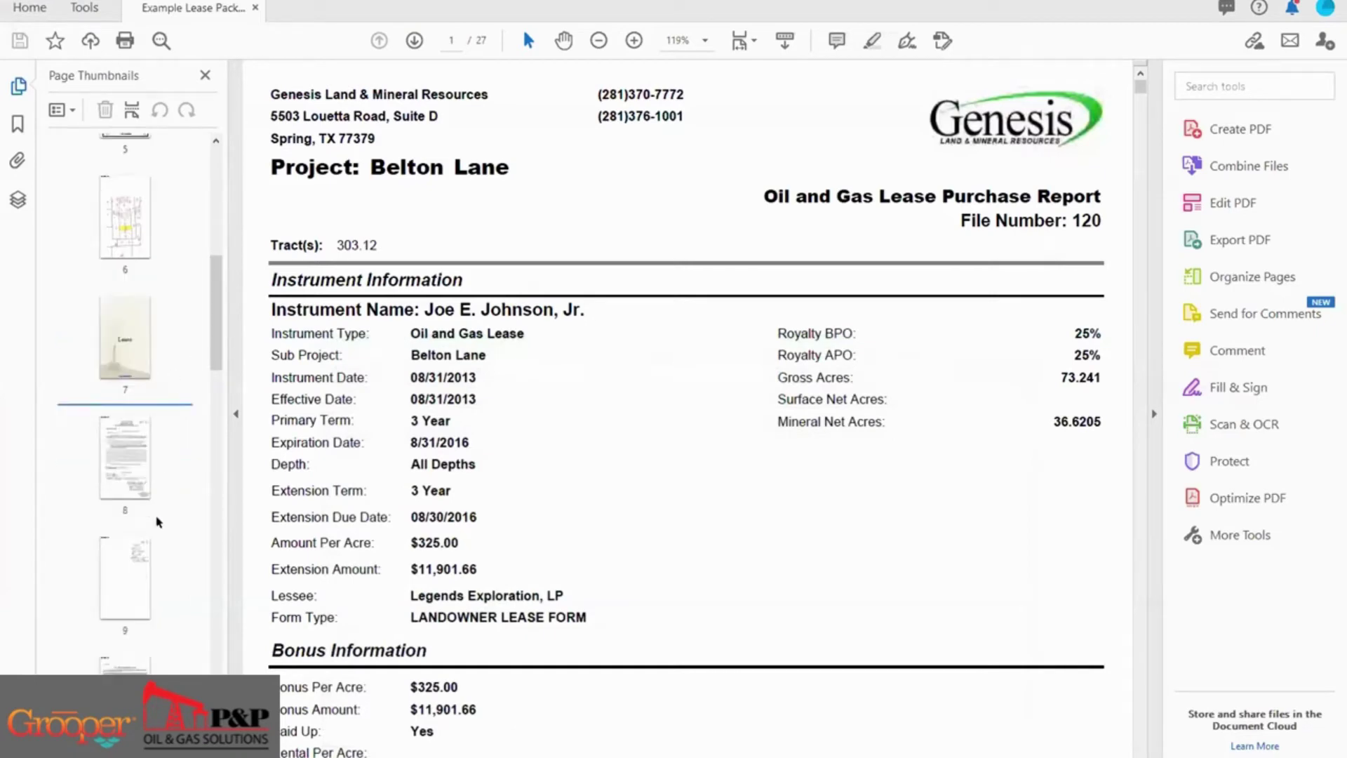
{"action": "scroll", "coordinate": [159, 522], "scroll_direction": "down", "scroll_amount": 1}
{"action": "left_click", "coordinate": [125, 639]}
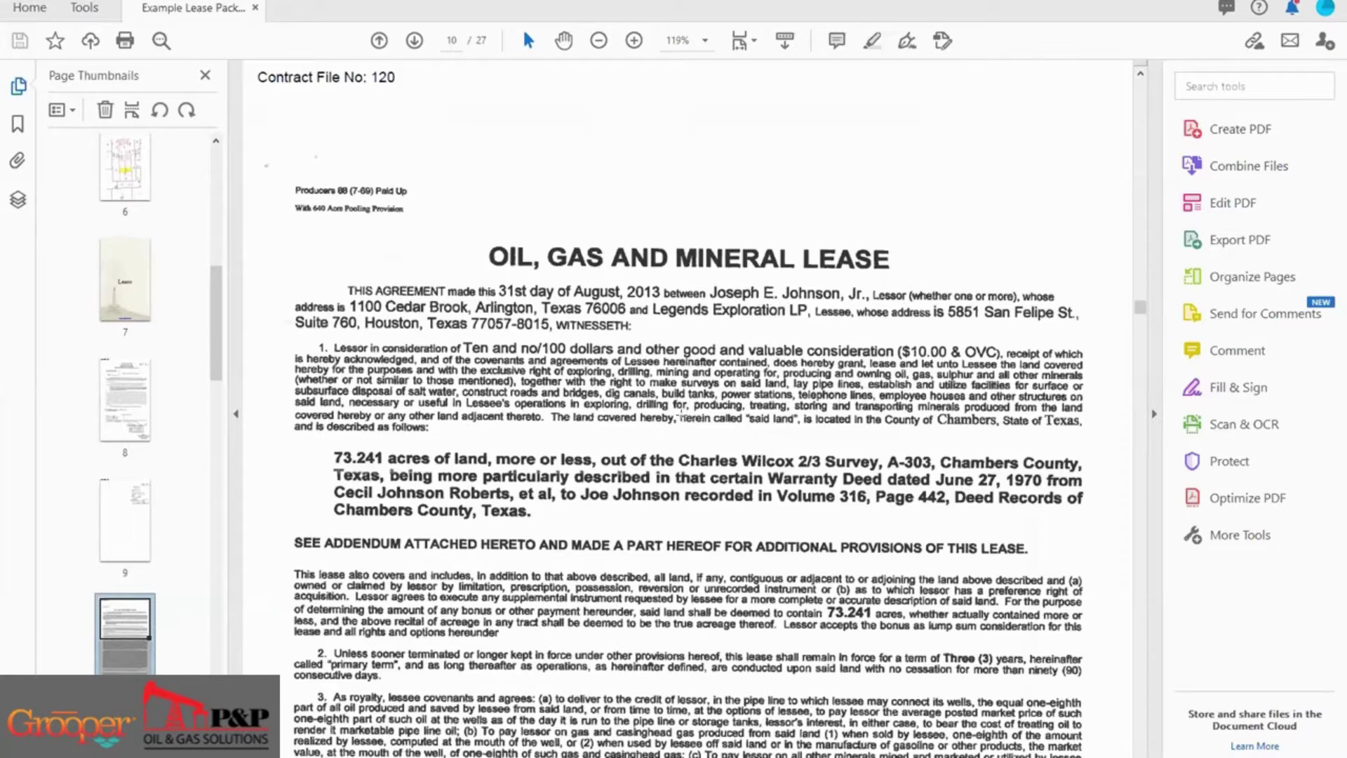
{"action": "scroll", "coordinate": [708, 408], "scroll_direction": "down", "scroll_amount": 1}
{"action": "scroll", "coordinate": [710, 408], "scroll_direction": "down", "scroll_amount": 1}
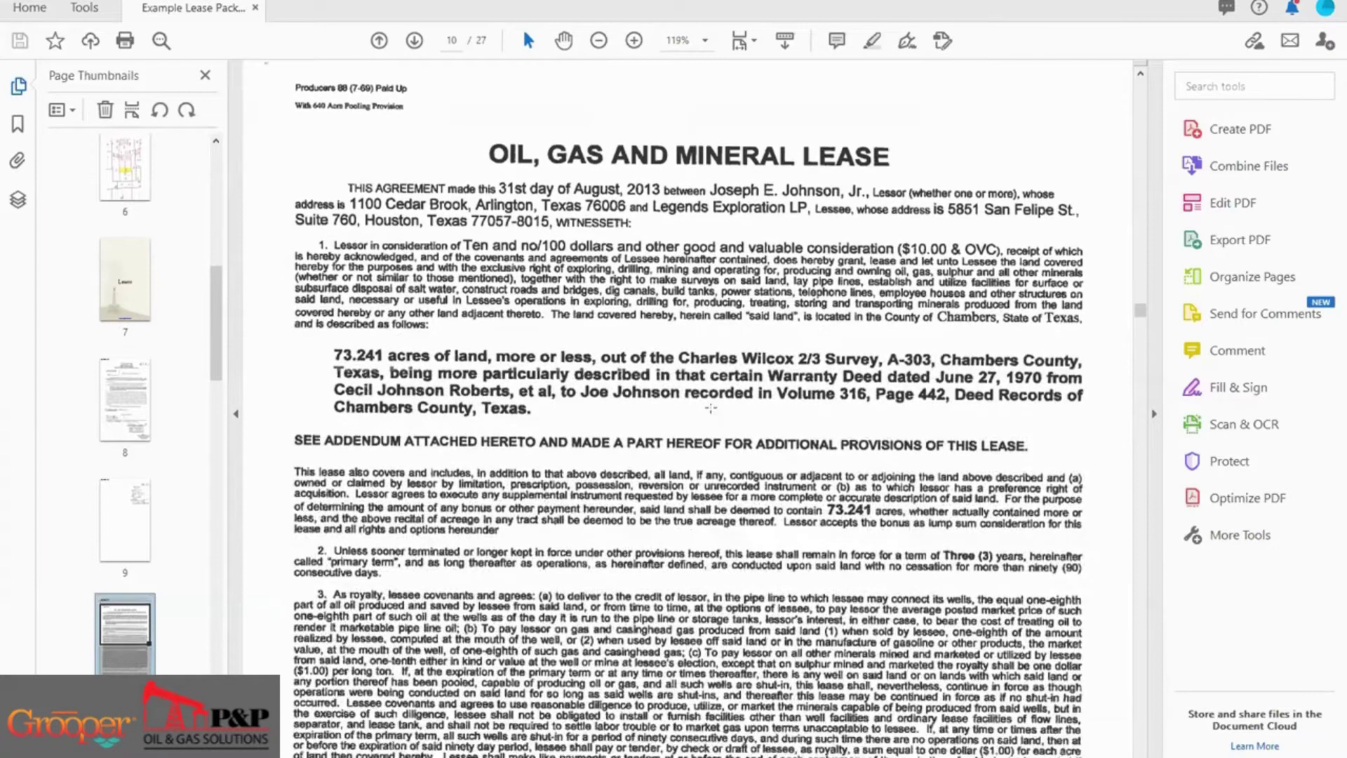
Check the lease fields in Lease Data.xlsx in Excel, and select the legal description paragraph on the lease page in Acrobat
{"action": "mouse_move", "coordinate": [603, 754]}
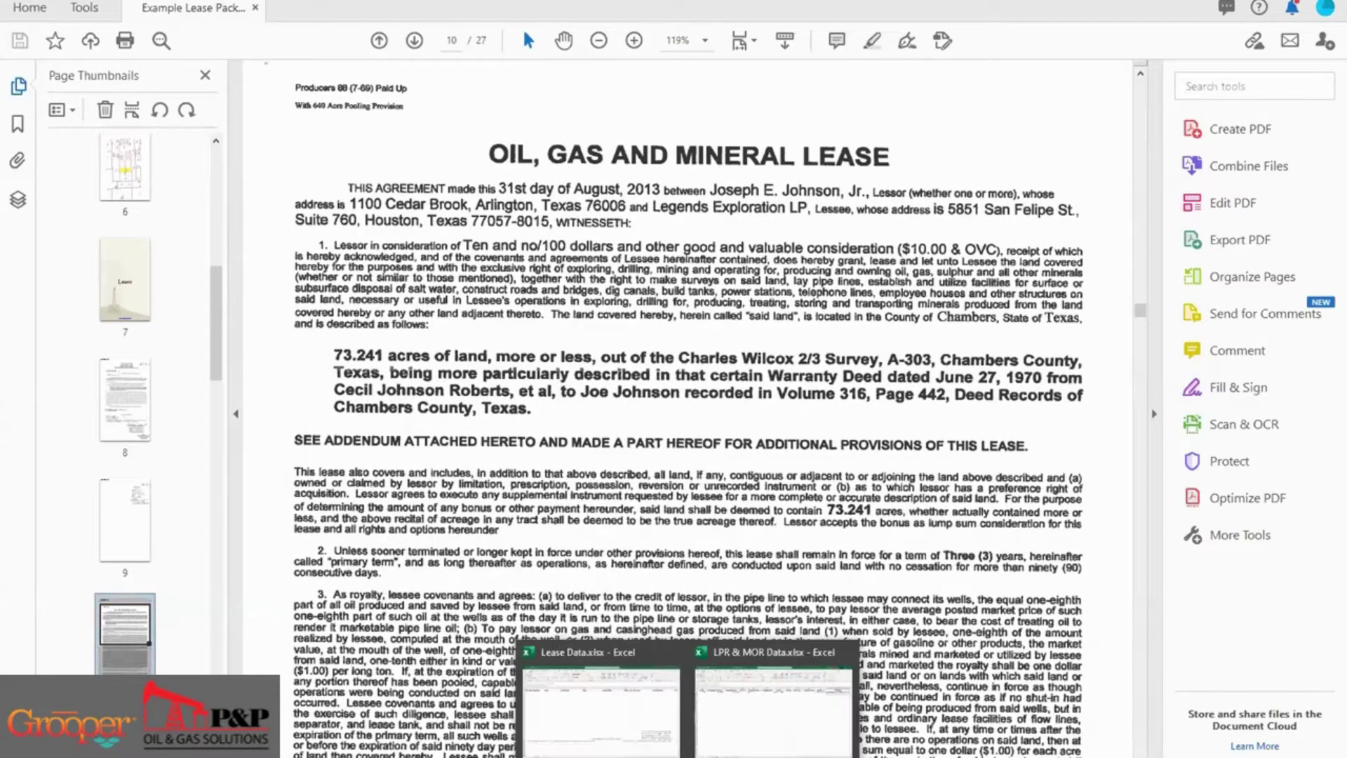
{"action": "left_click", "coordinate": [649, 736]}
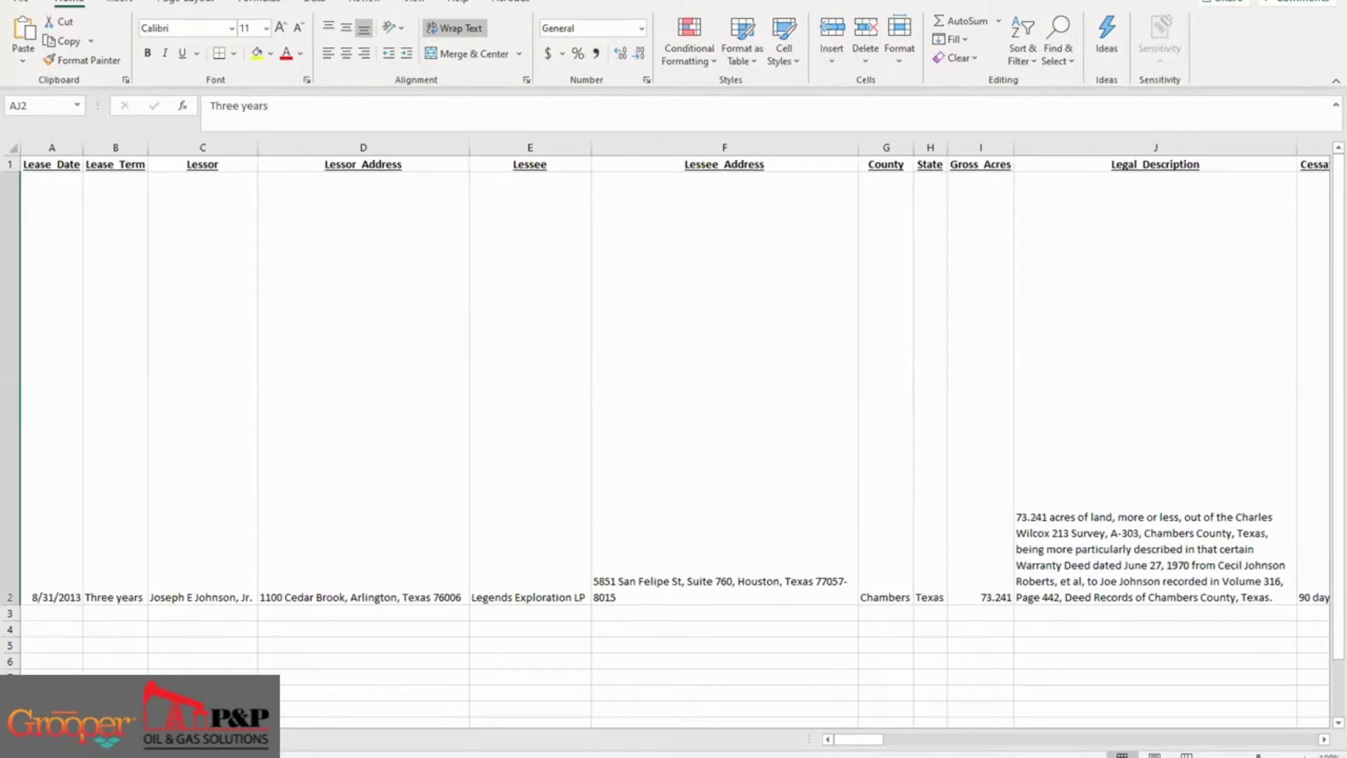
{"action": "left_click", "coordinate": [1246, 2]}
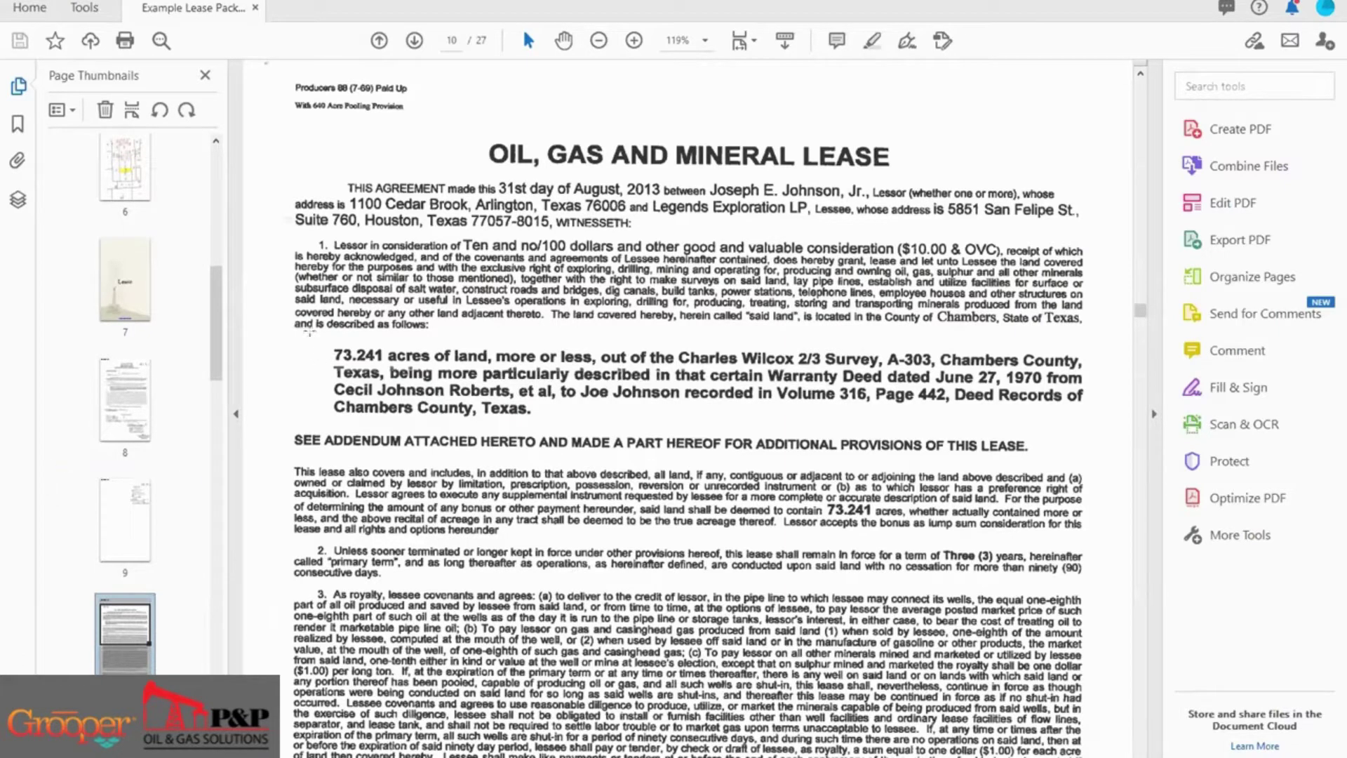
{"action": "left_click_drag", "start_coordinate": [305, 330], "coordinate": [1099, 425]}
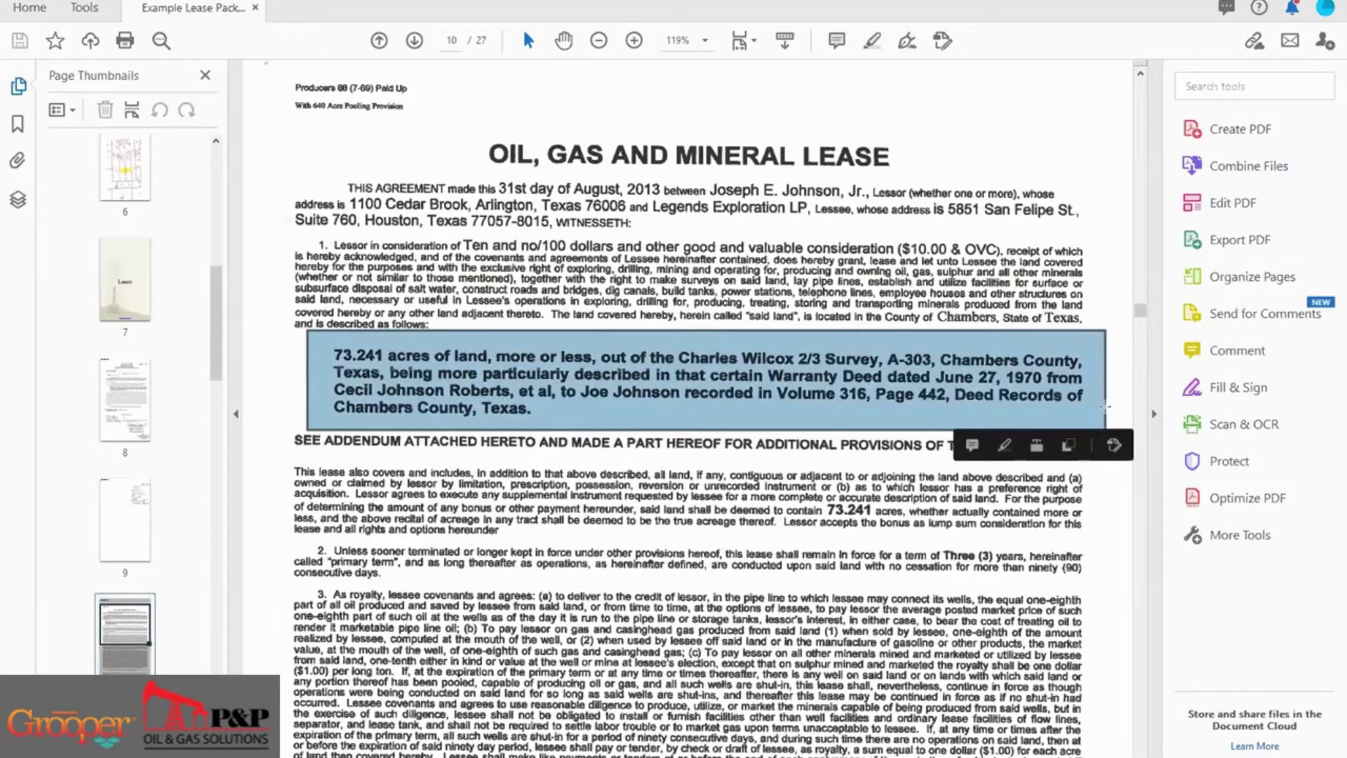
{"action": "left_click", "coordinate": [1100, 411]}
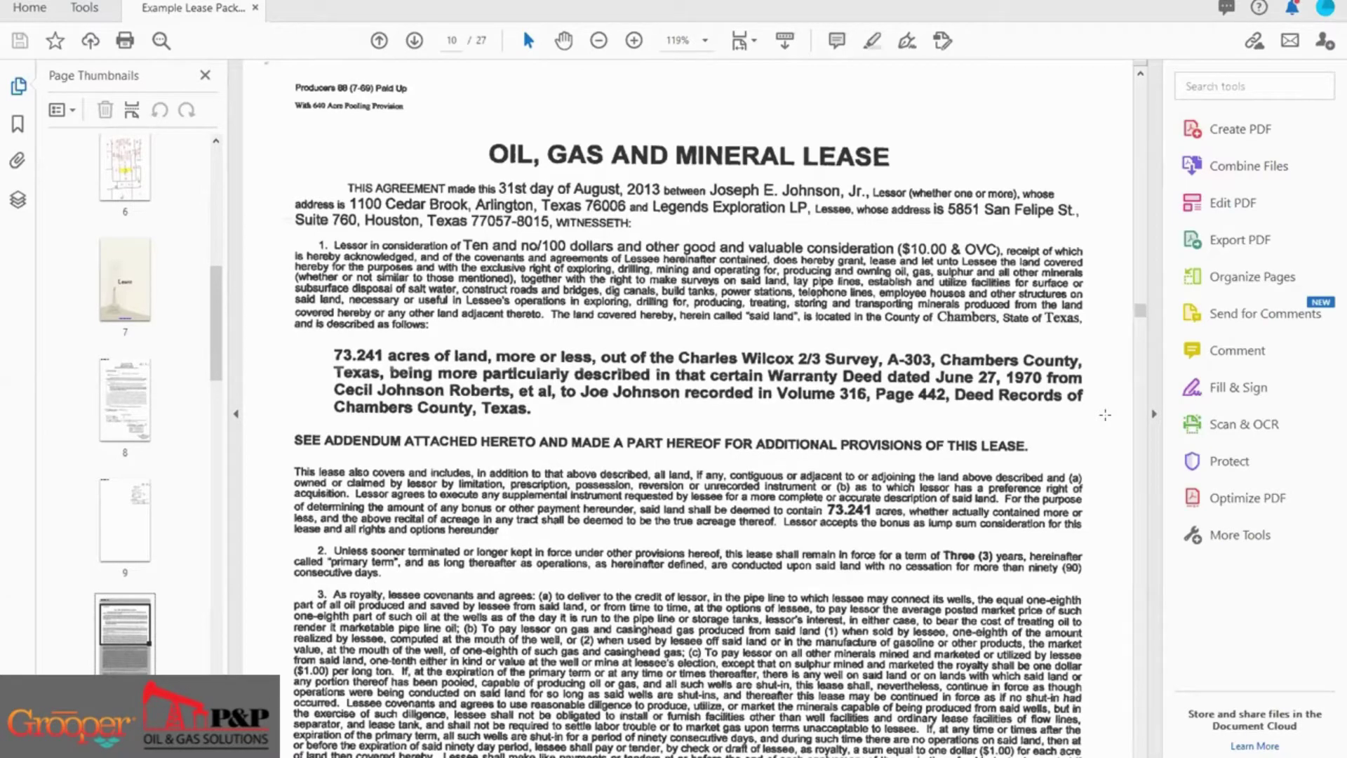
Switch to Grooper and compare each Basic Info field from Lease Term to Legal Description with its source text in the lease
{"action": "key", "text": "alt+Tab"}
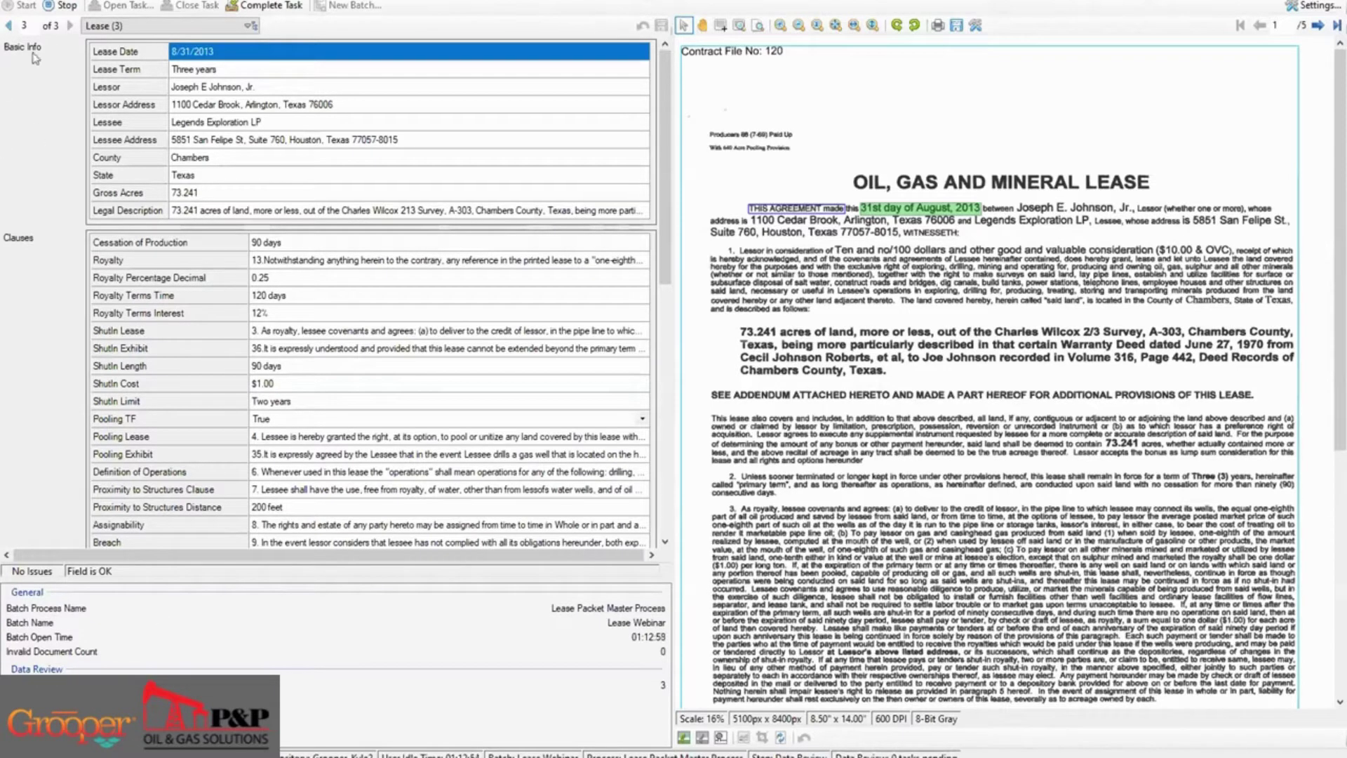
{"action": "left_click", "coordinate": [258, 65]}
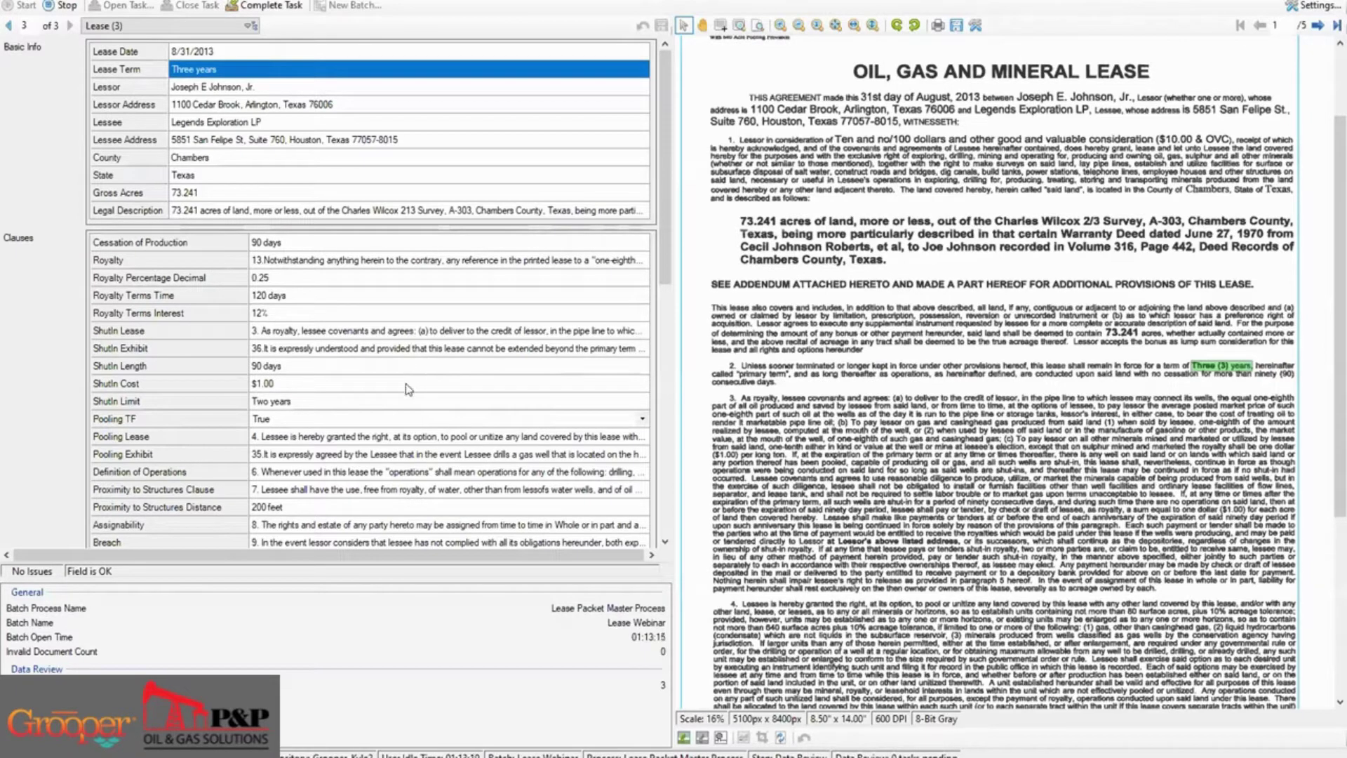
{"action": "left_click", "coordinate": [296, 87]}
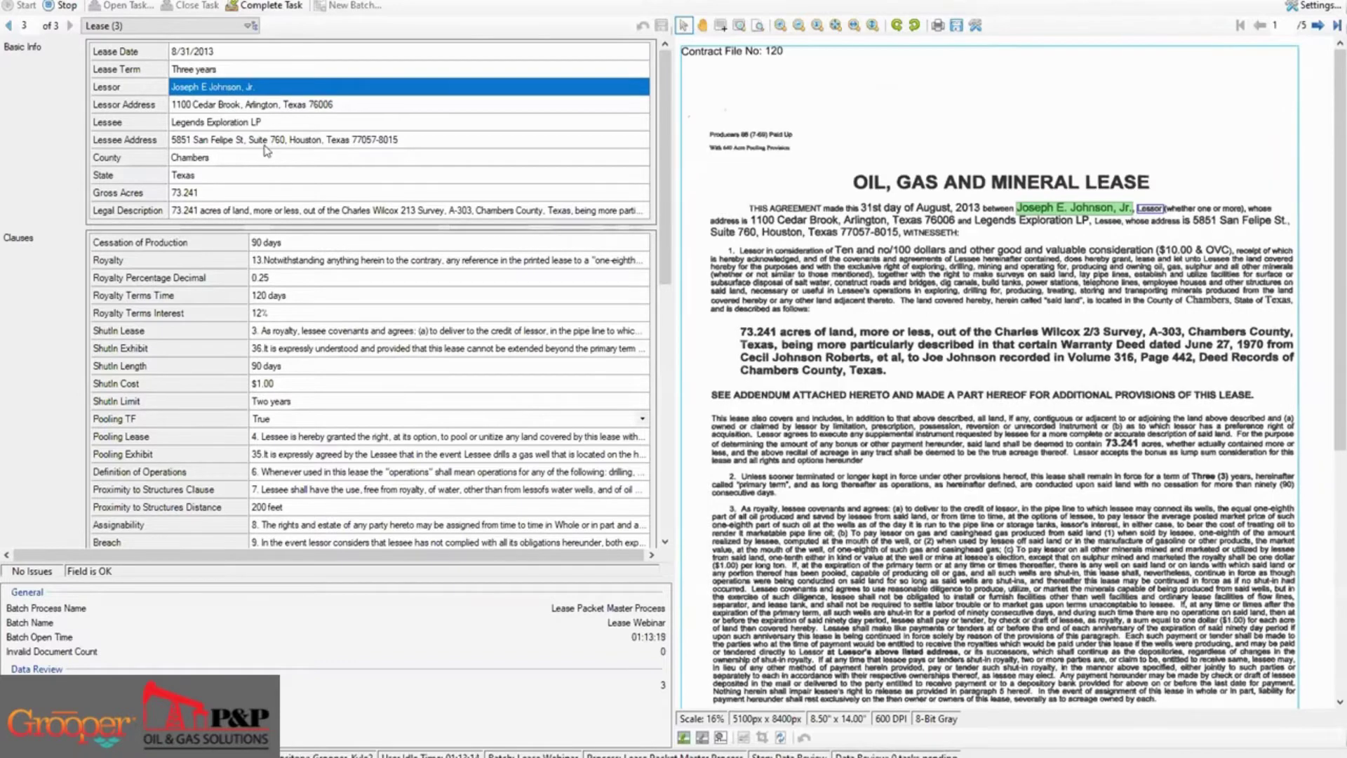
{"action": "key", "text": "Down"}
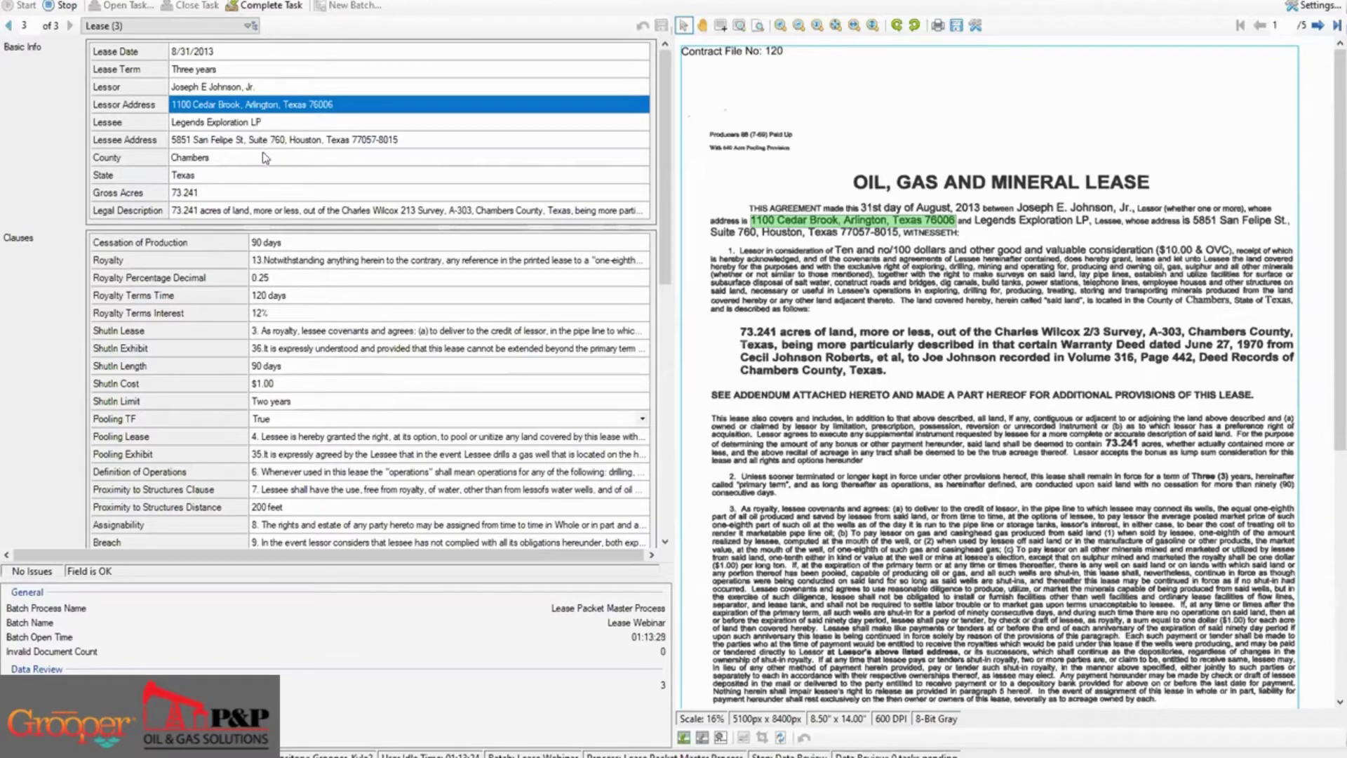
{"action": "key", "text": "Down"}
{"action": "key", "text": "Down"}
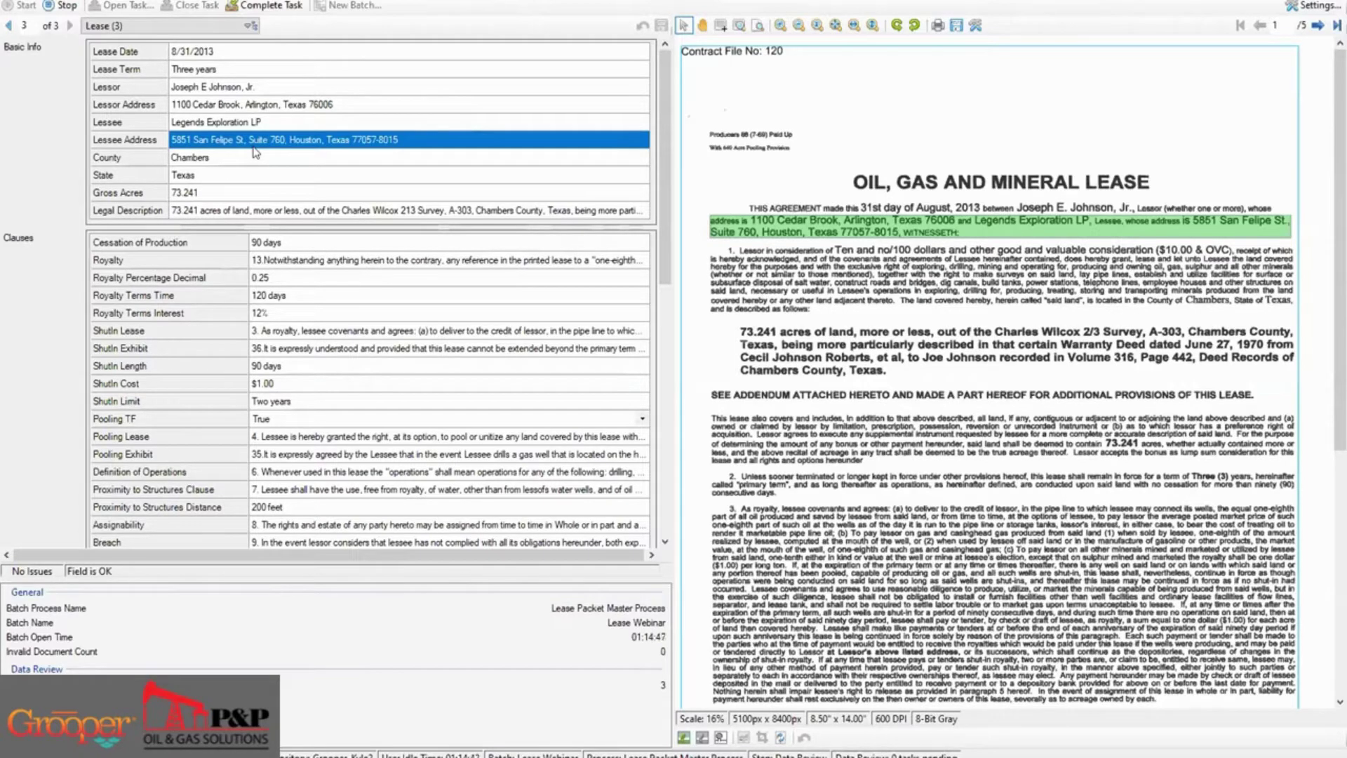
{"action": "left_click", "coordinate": [255, 153]}
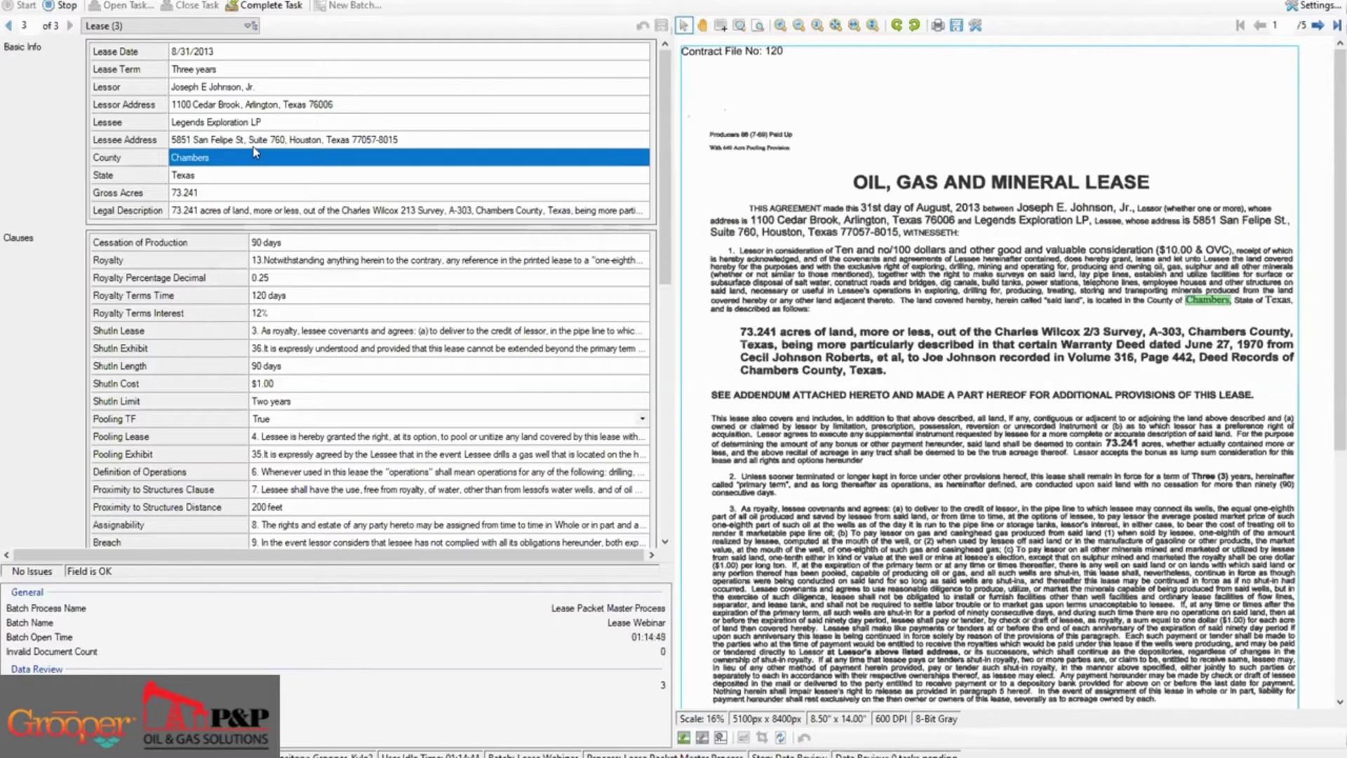
{"action": "key", "text": "Down"}
{"action": "key", "text": "Down"}
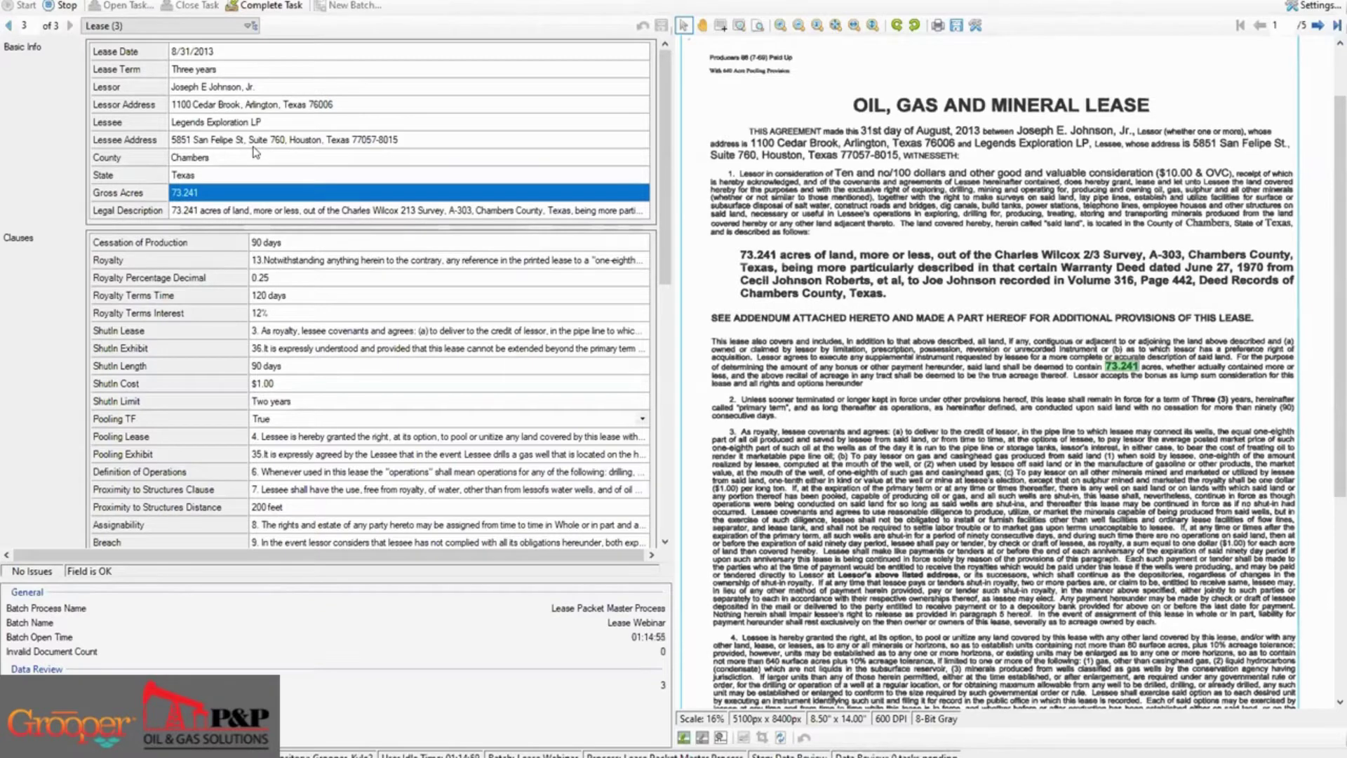
{"action": "key", "text": "Down"}
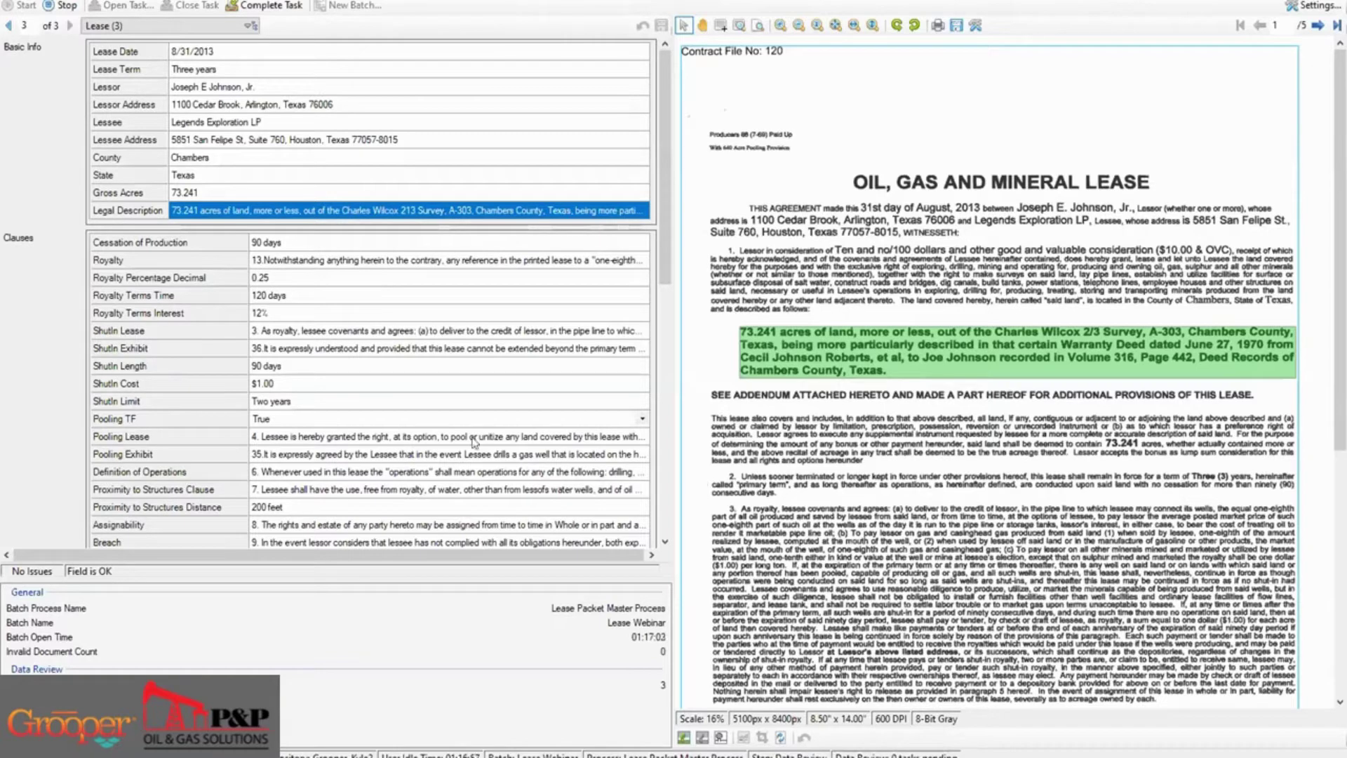
Correct the misread word before "water wells" in the Proximity to Structures Clause to "lessors" and reselect the clause
{"action": "scroll", "coordinate": [528, 496], "scroll_direction": "down", "scroll_amount": 3}
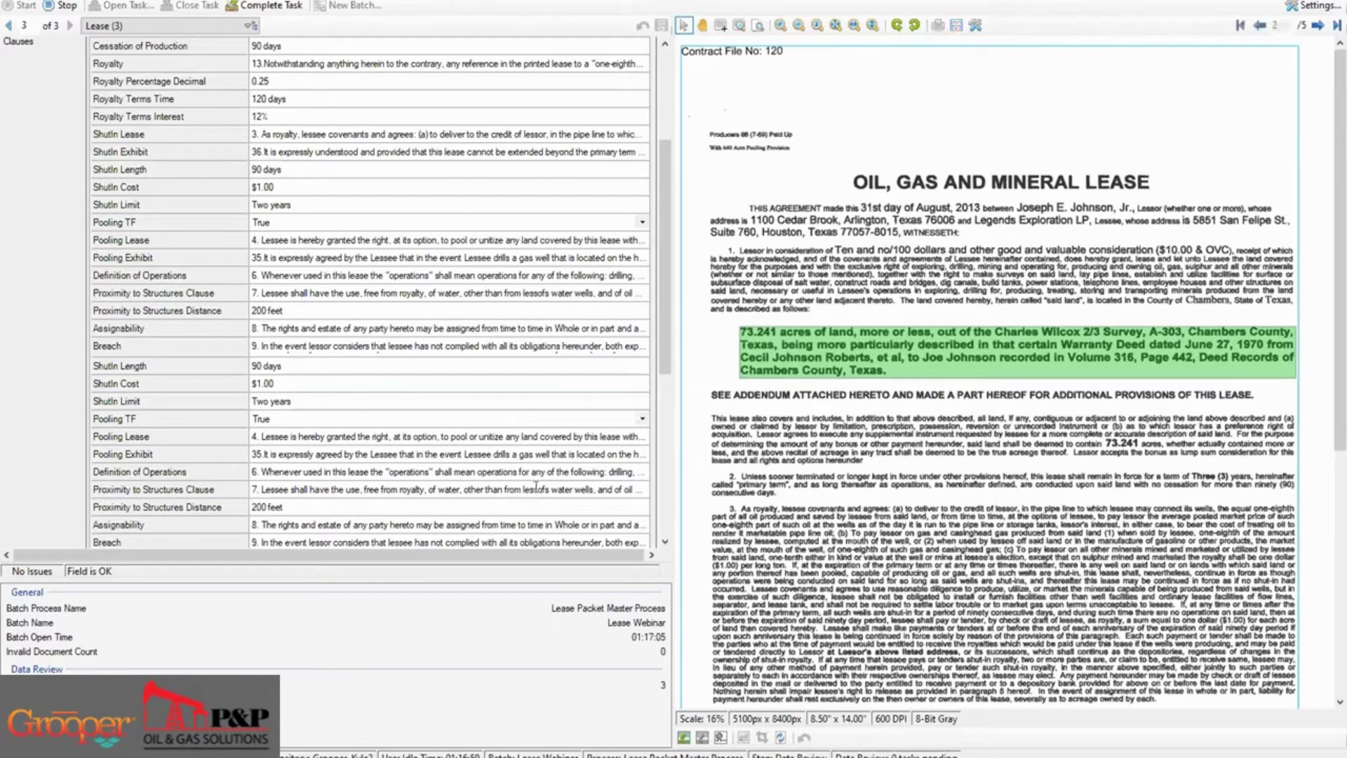
{"action": "left_click", "coordinate": [538, 488]}
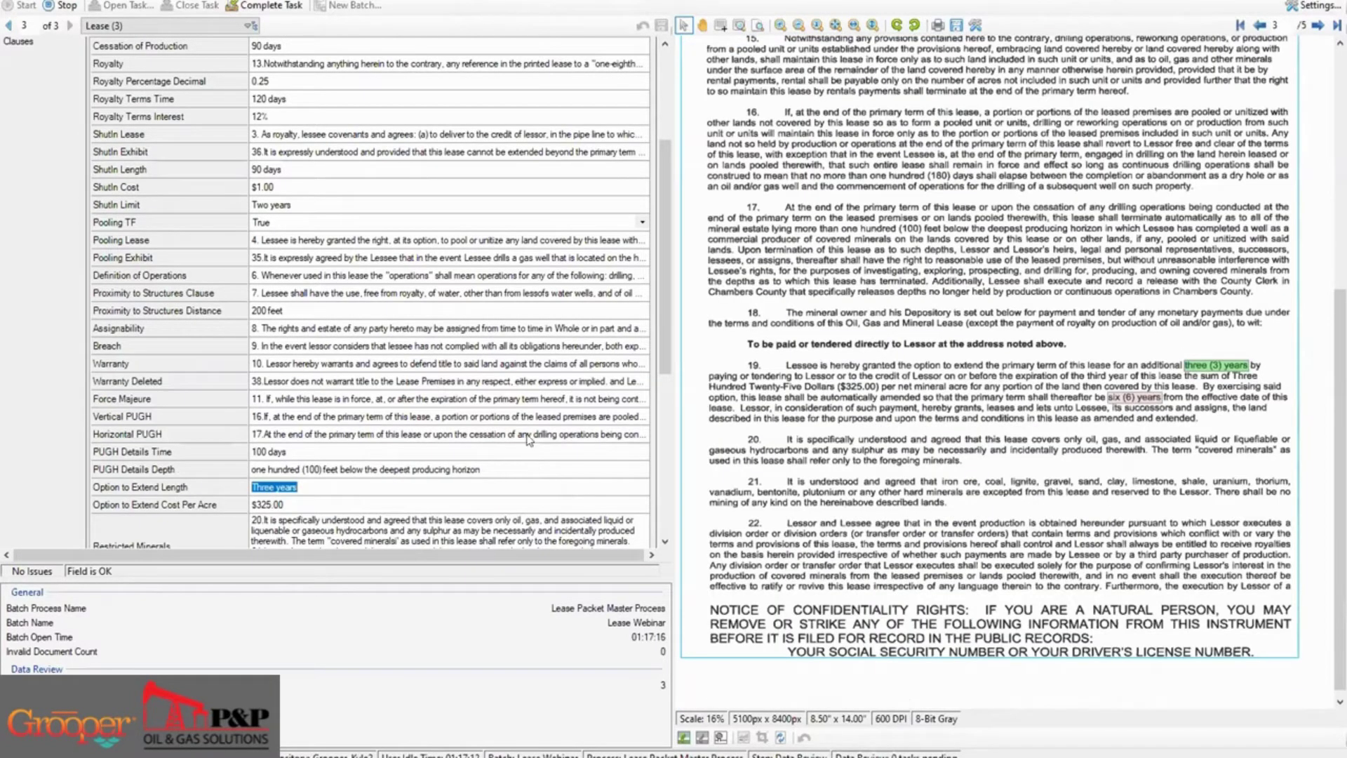
{"action": "key", "text": "Delete"}
{"action": "left_click", "coordinate": [544, 295]}
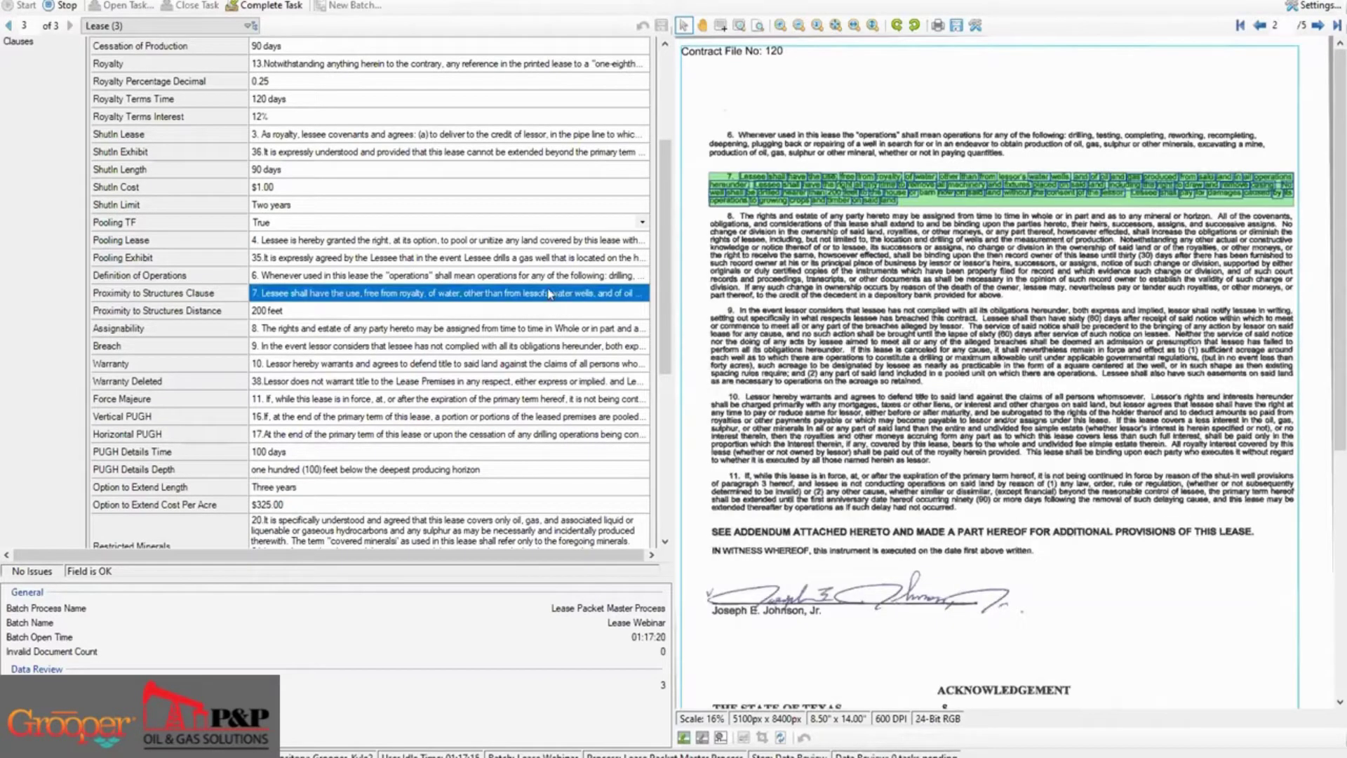
{"action": "left_click", "coordinate": [545, 292]}
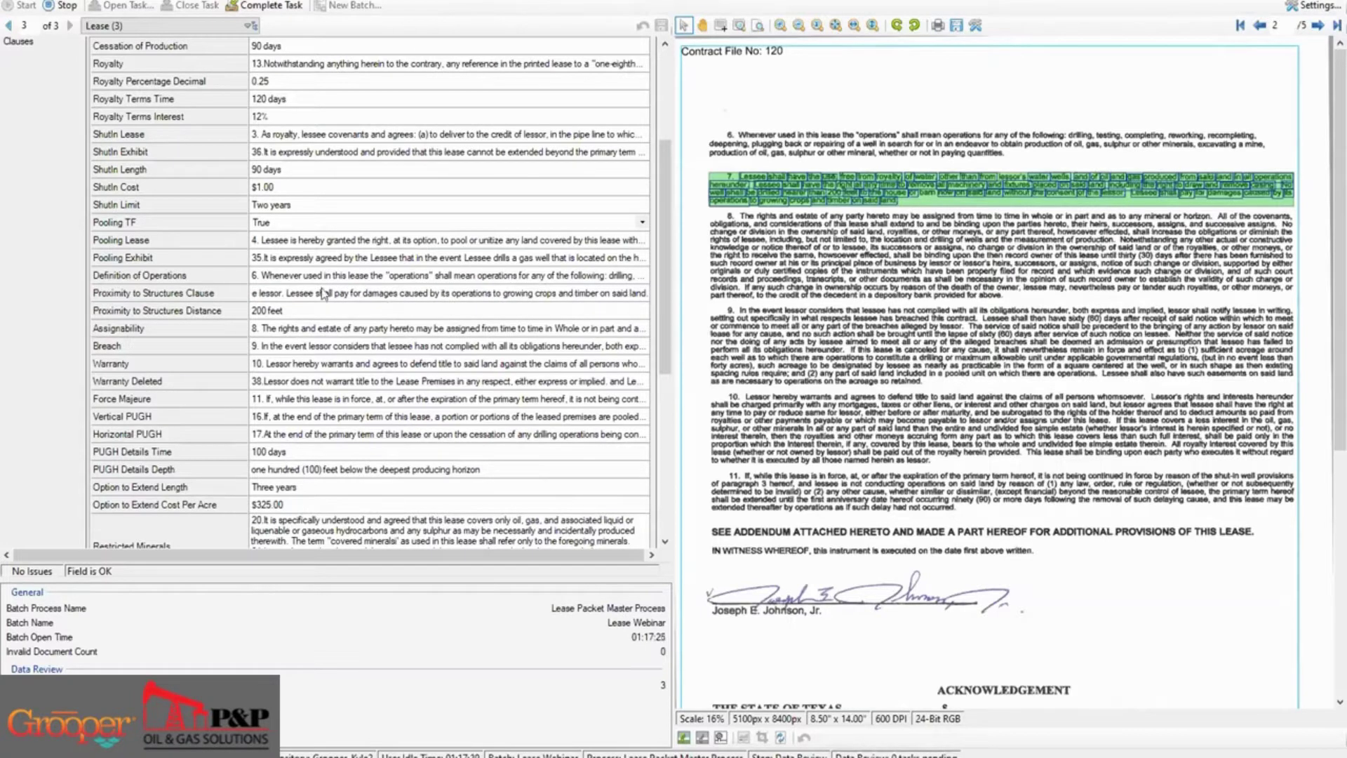
{"action": "left_click_drag", "start_coordinate": [330, 286], "coordinate": [243, 269]}
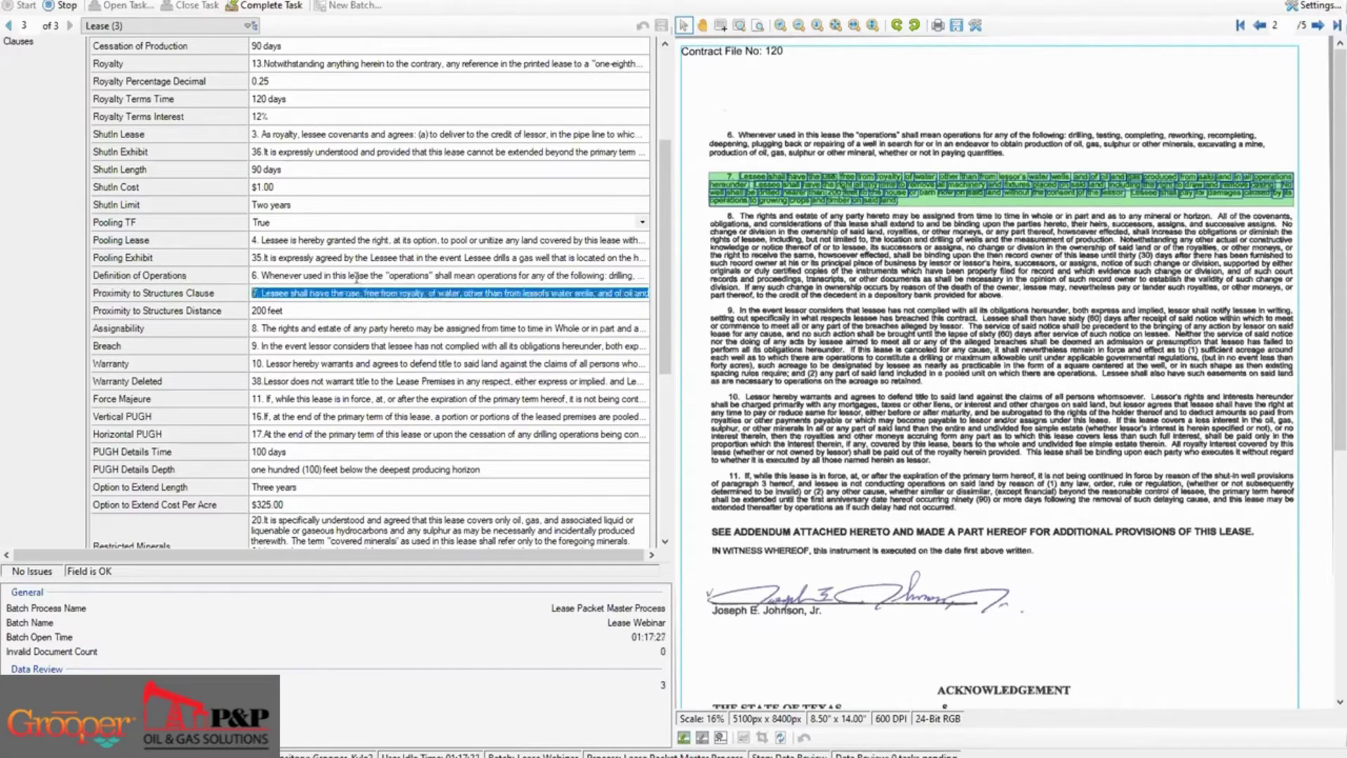
{"action": "left_click", "coordinate": [542, 293]}
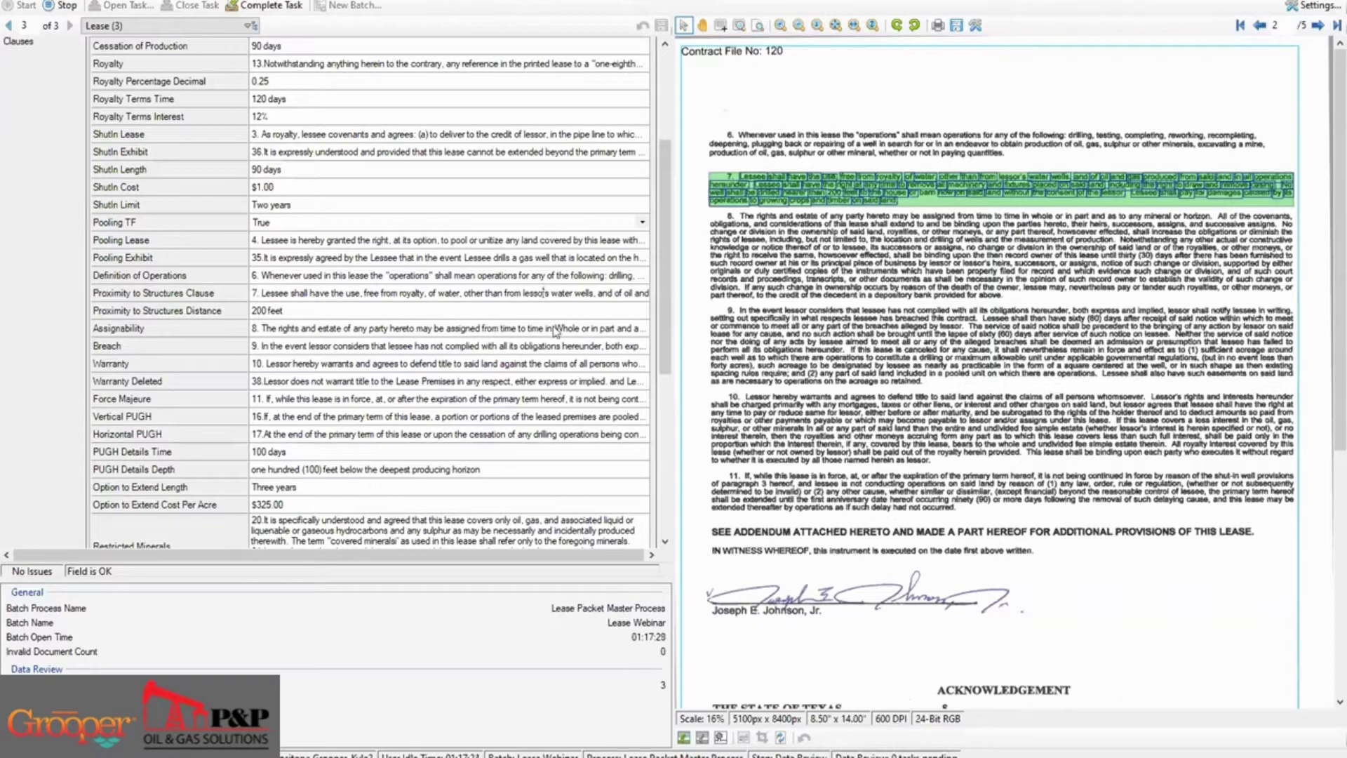
{"action": "key", "text": "BackSpace"}
{"action": "type", "text": "r"}
{"action": "left_click", "coordinate": [528, 312]}
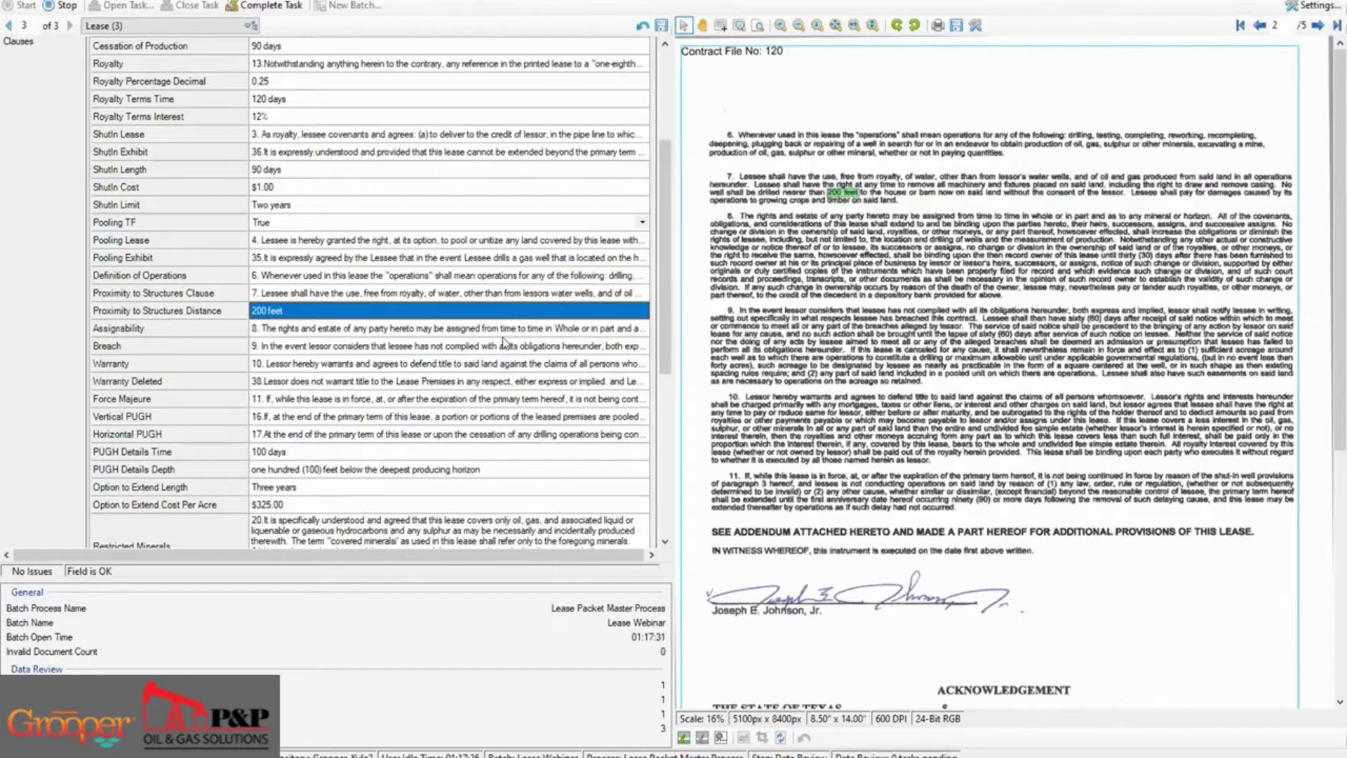
{"action": "left_click", "coordinate": [577, 292]}
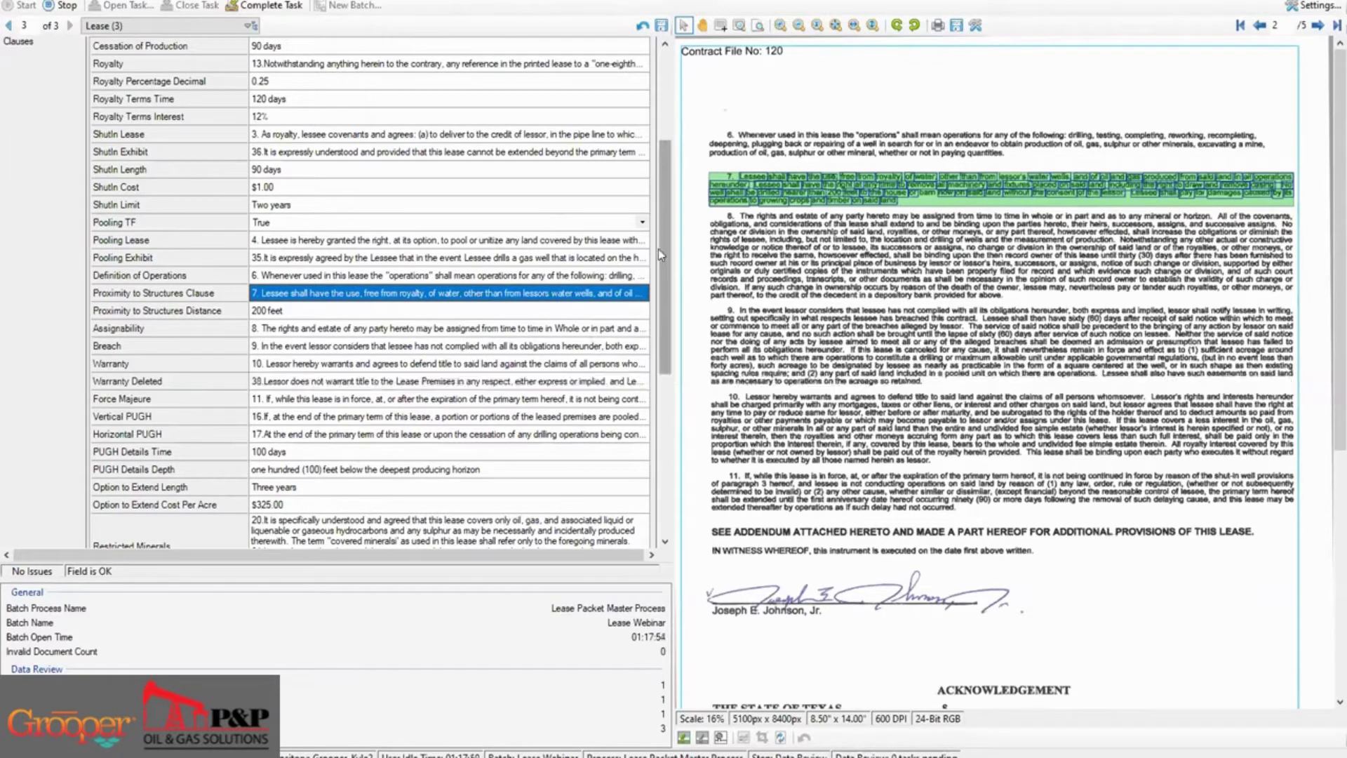
Compare the Cessation of Production clause value with its source text in the lease
{"action": "left_click_drag", "start_coordinate": [658, 250], "coordinate": [658, 193]}
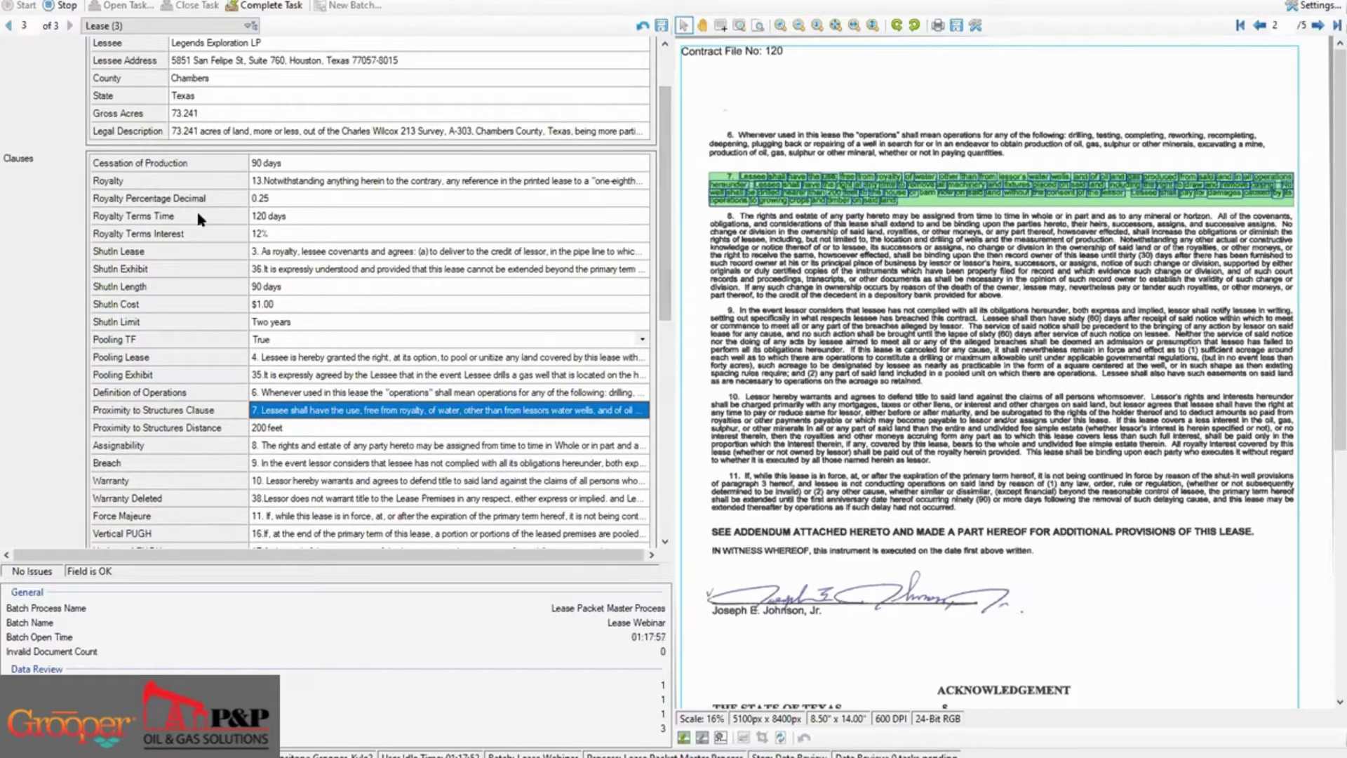
{"action": "left_click", "coordinate": [327, 169]}
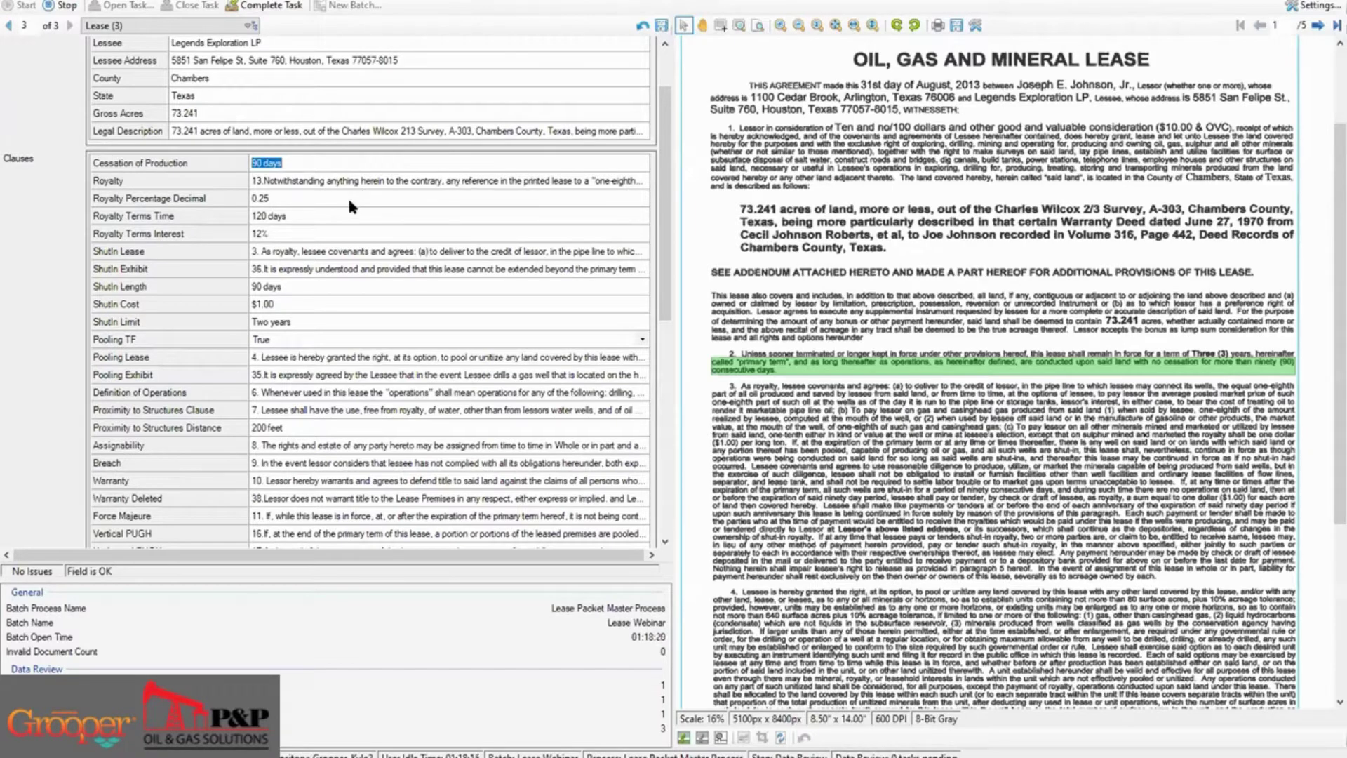
Compare the Royalty, Royalty Percentage Decimal, Royalty Terms Time and Royalty Terms Interest values with their source text in the lease addendum
{"action": "scroll", "coordinate": [354, 210], "scroll_direction": "up", "scroll_amount": 2}
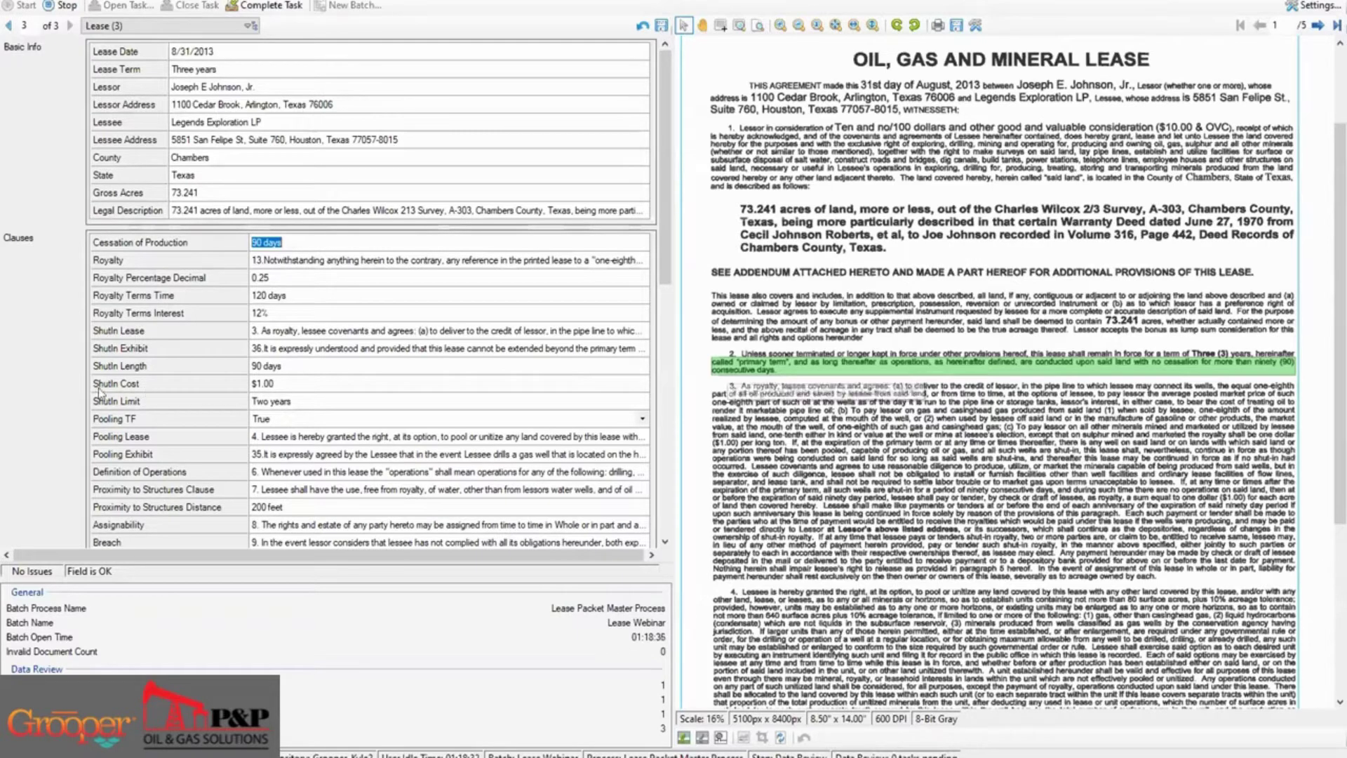
{"action": "scroll", "coordinate": [646, 324], "scroll_direction": "down", "scroll_amount": 3}
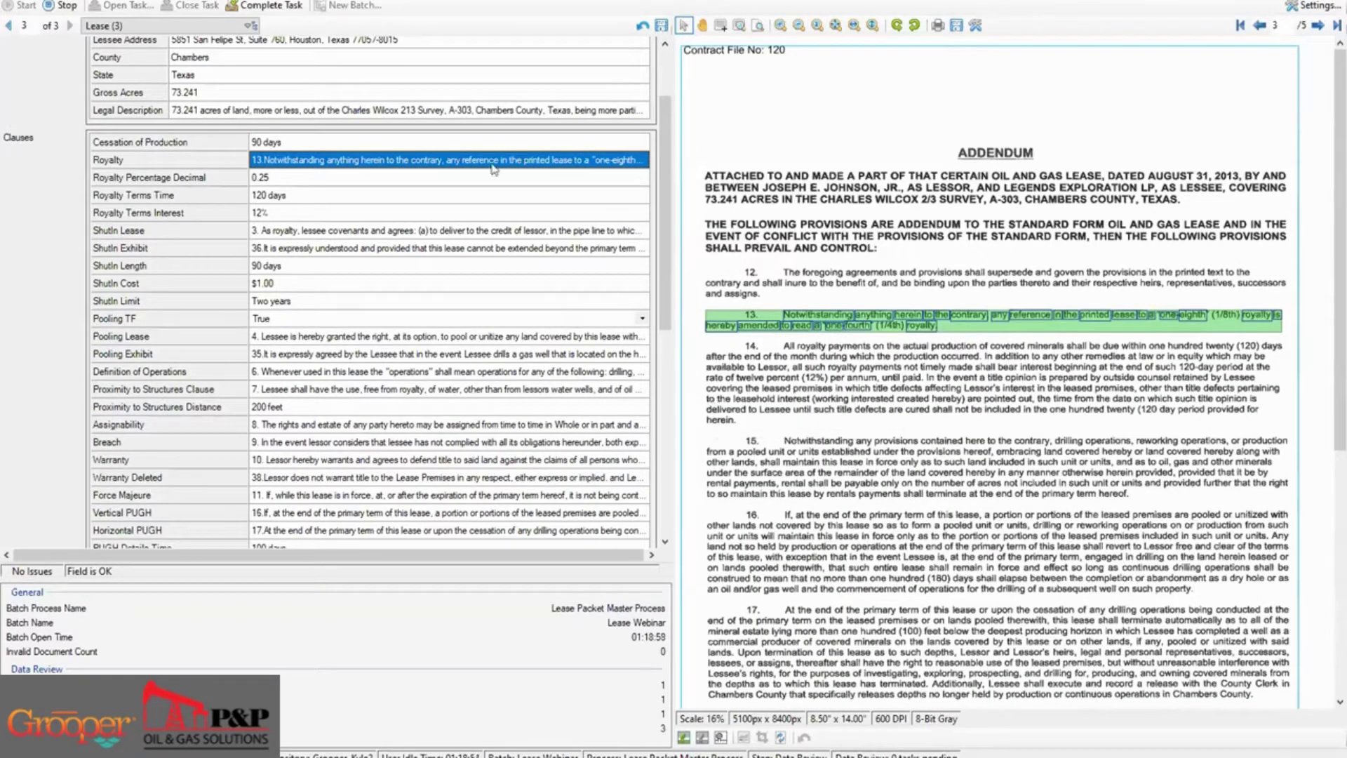
{"action": "left_click", "coordinate": [281, 178]}
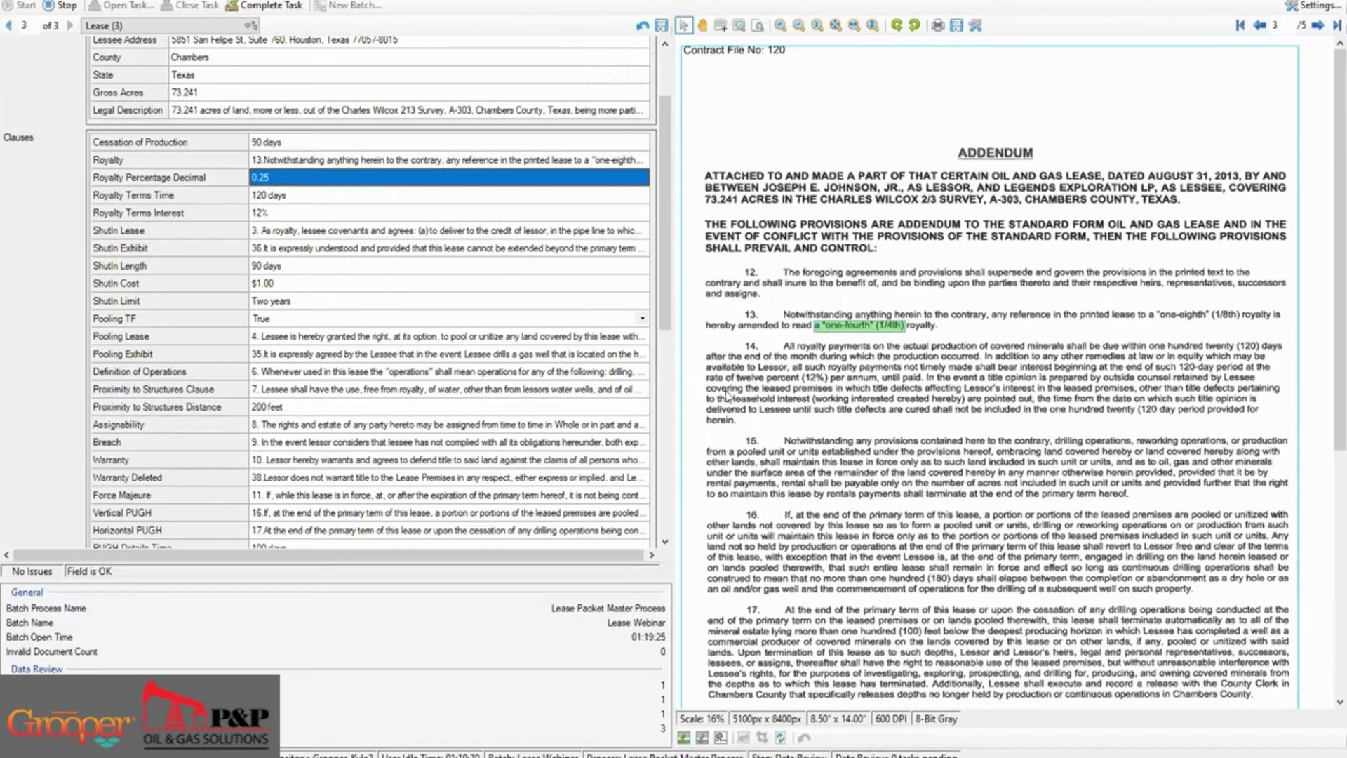
{"action": "left_click", "coordinate": [298, 201]}
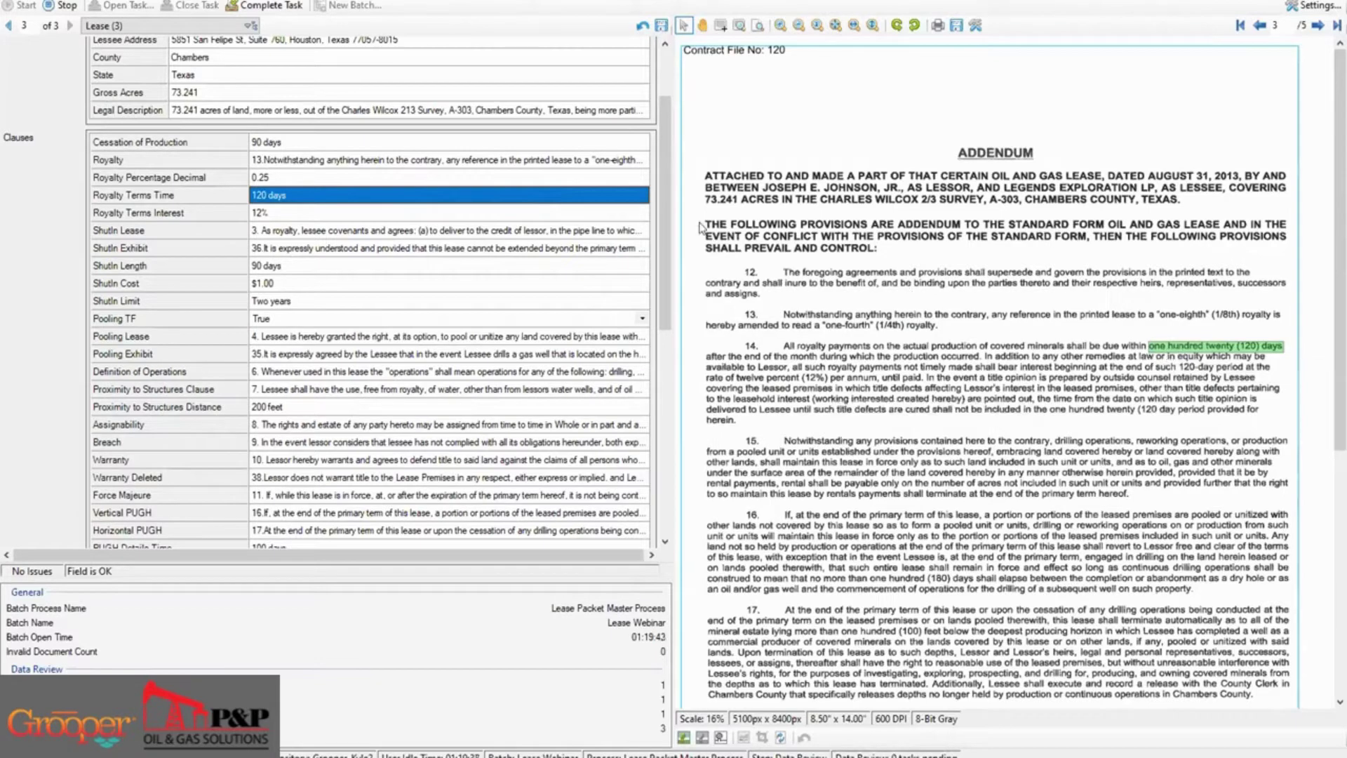
{"action": "left_click", "coordinate": [297, 219]}
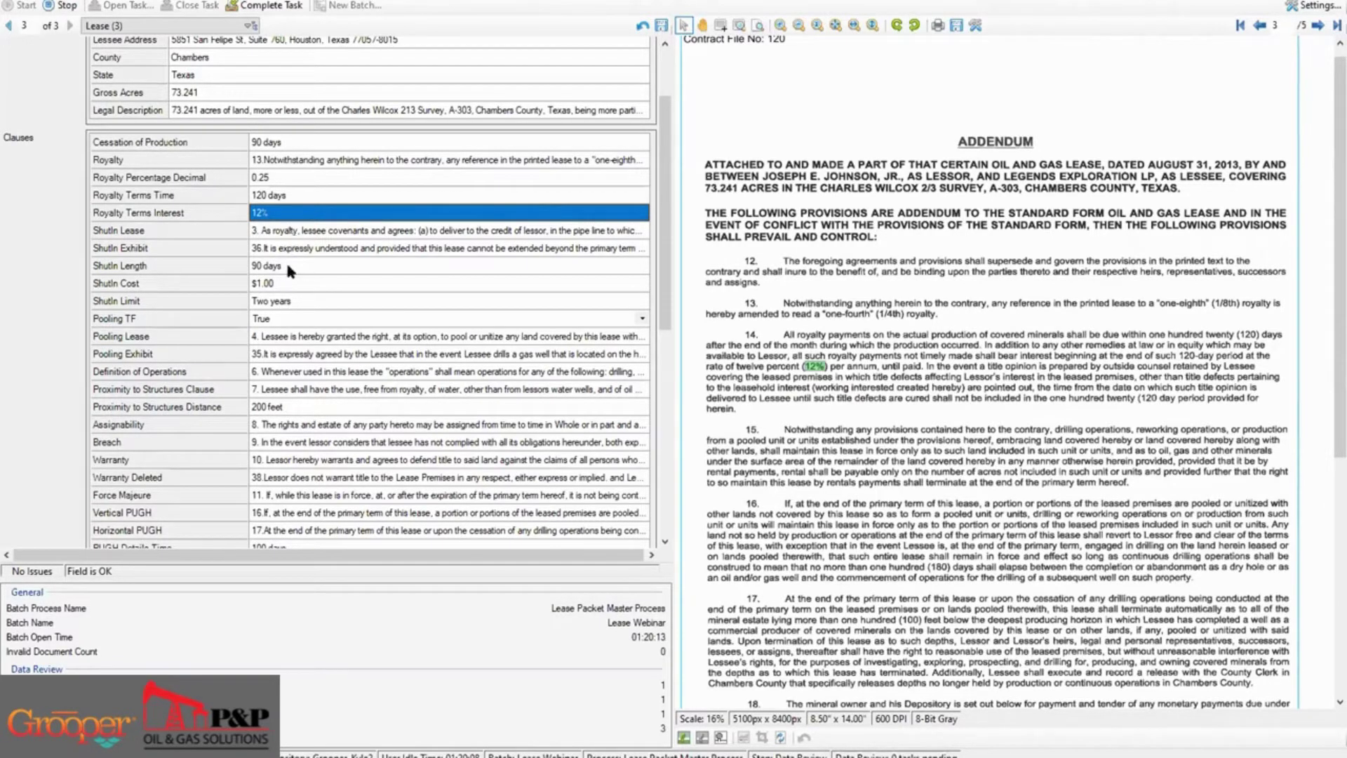
Compare the ShutIn Lease, Exhibit, Length, Cost and Limit values with their source passages in the lease and its addendum
{"action": "key", "text": "Down"}
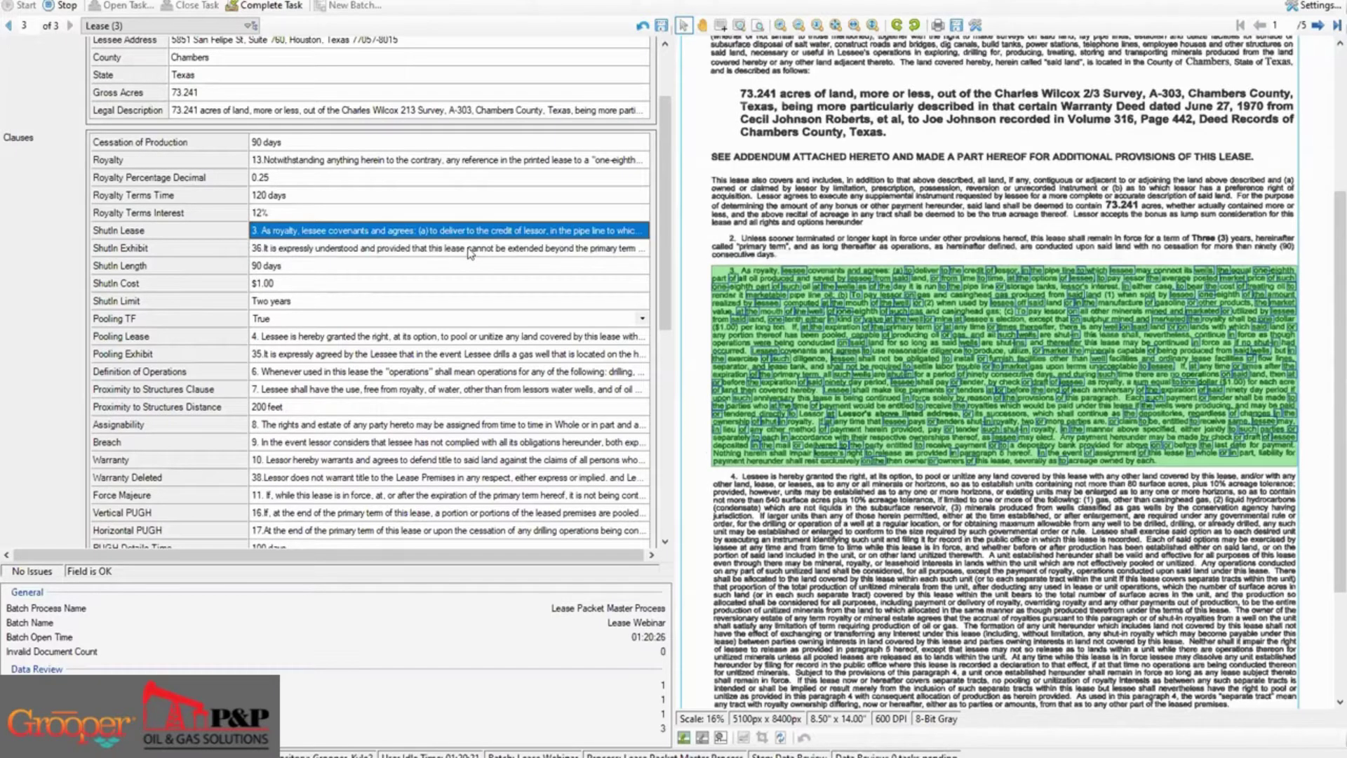
{"action": "key", "text": "Down"}
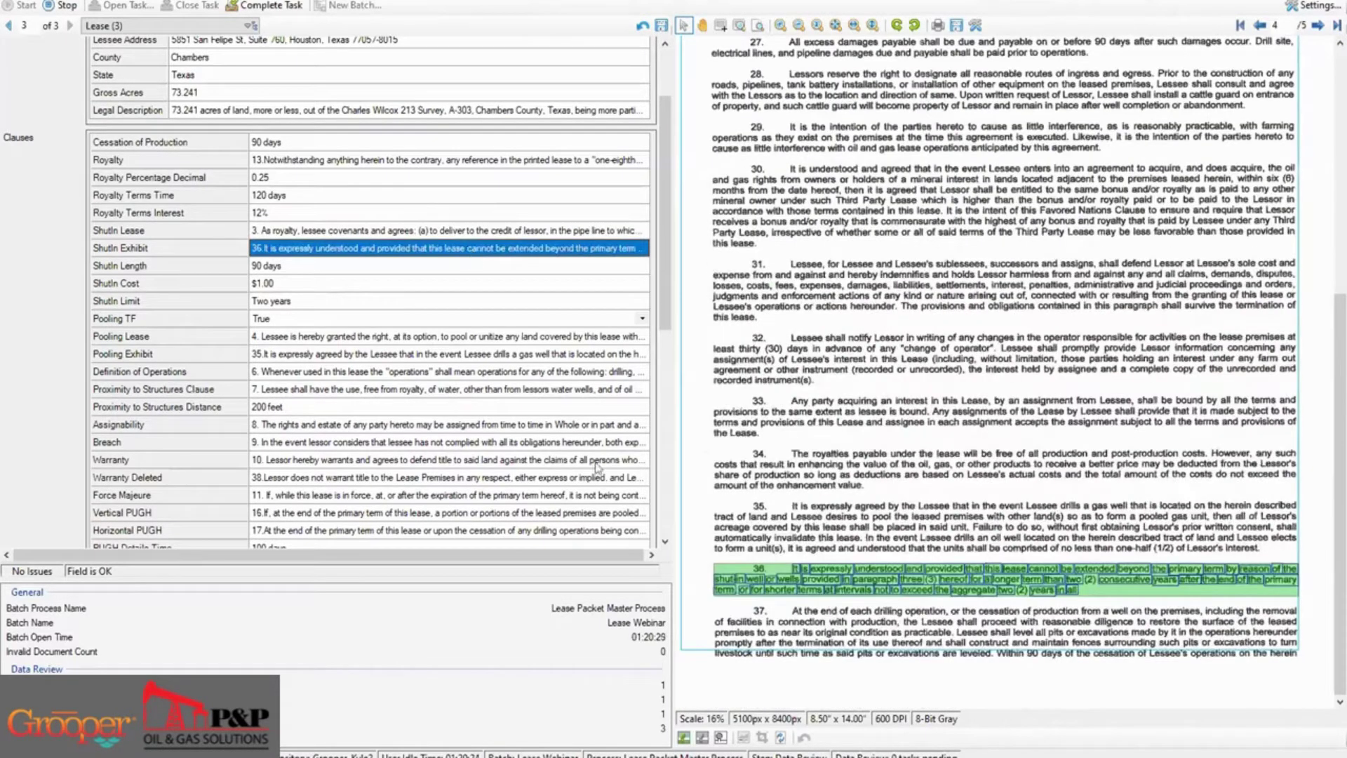
{"action": "mouse_move", "coordinate": [1096, 594]}
{"action": "left_click", "coordinate": [301, 265]}
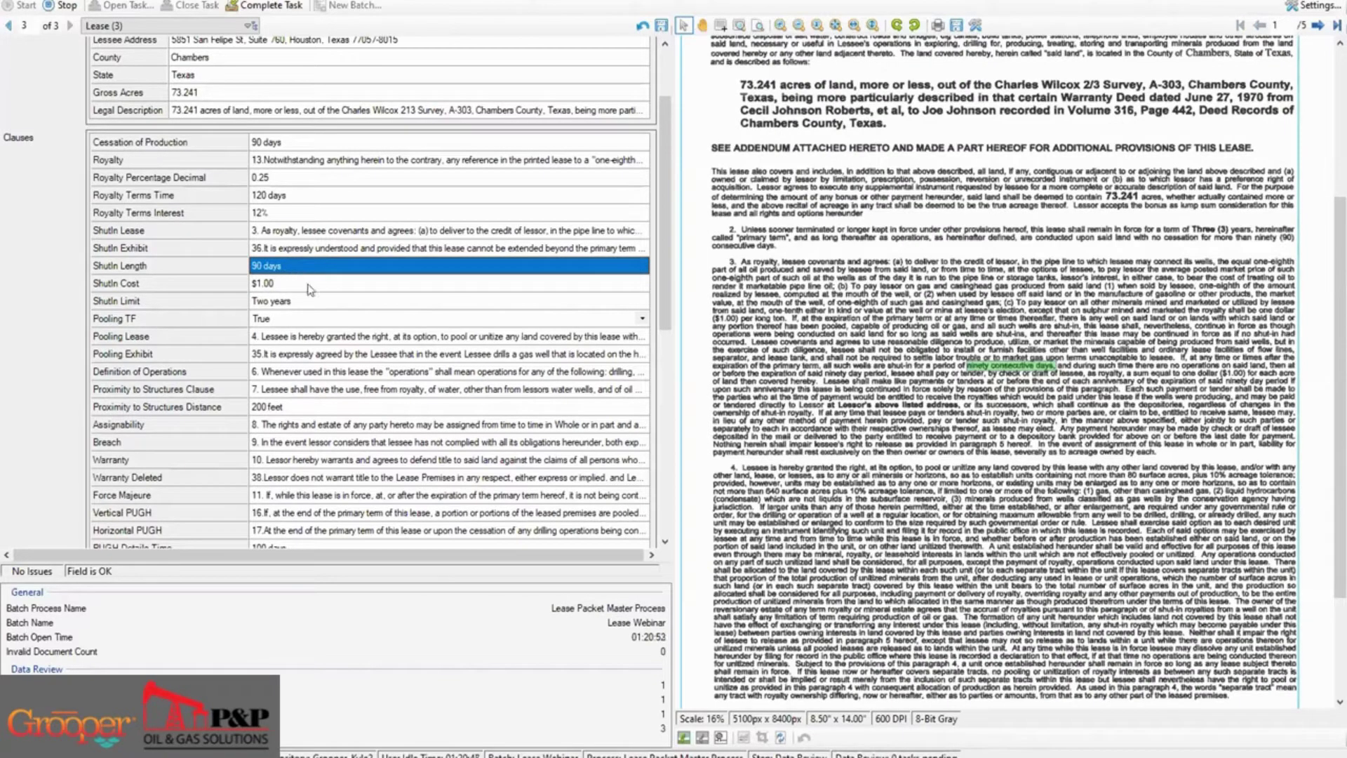
{"action": "left_click", "coordinate": [322, 285]}
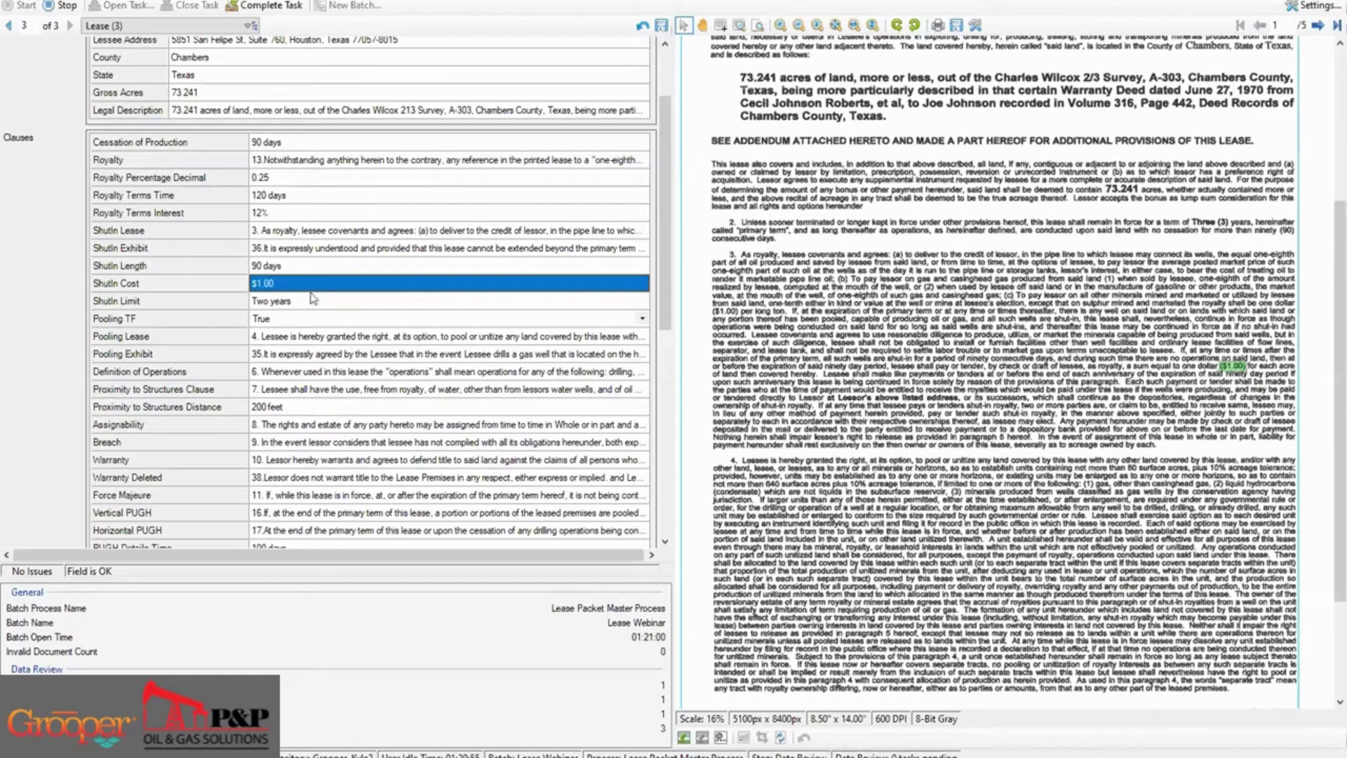
{"action": "left_click", "coordinate": [319, 302]}
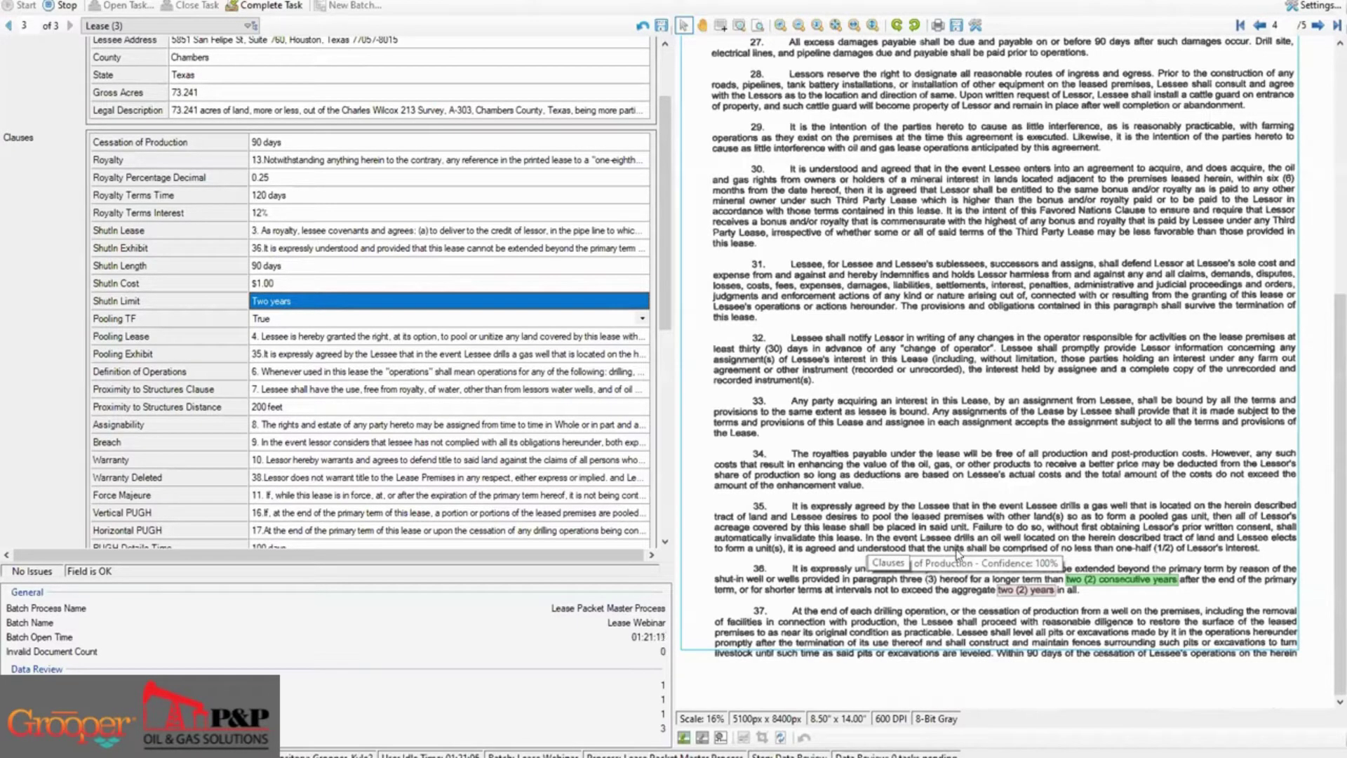
{"action": "scroll", "coordinate": [954, 554], "scroll_direction": "up", "scroll_amount": 1}
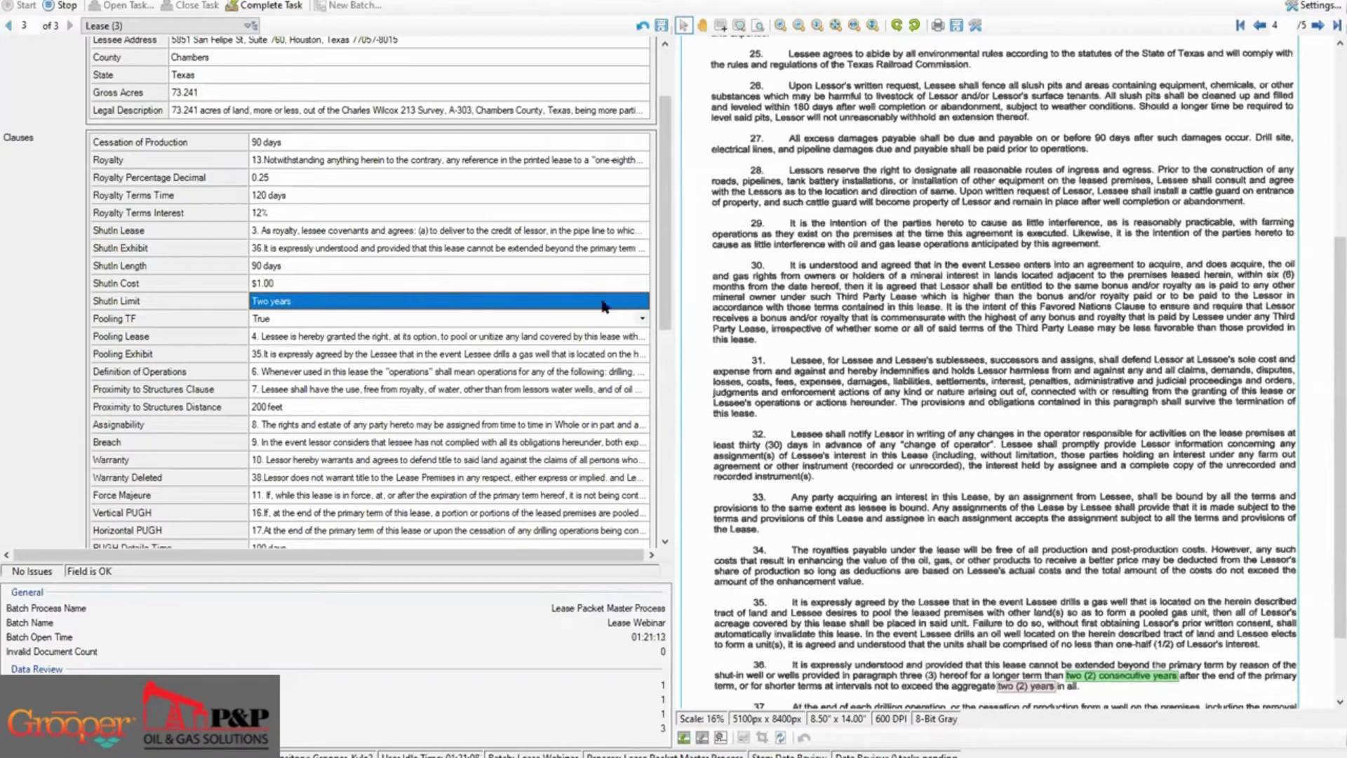
Check the three Pooling fields and the Proximity to Structures Clause and Distance against their source text in the lease packet
{"action": "scroll", "coordinate": [605, 307], "scroll_direction": "down", "scroll_amount": 2}
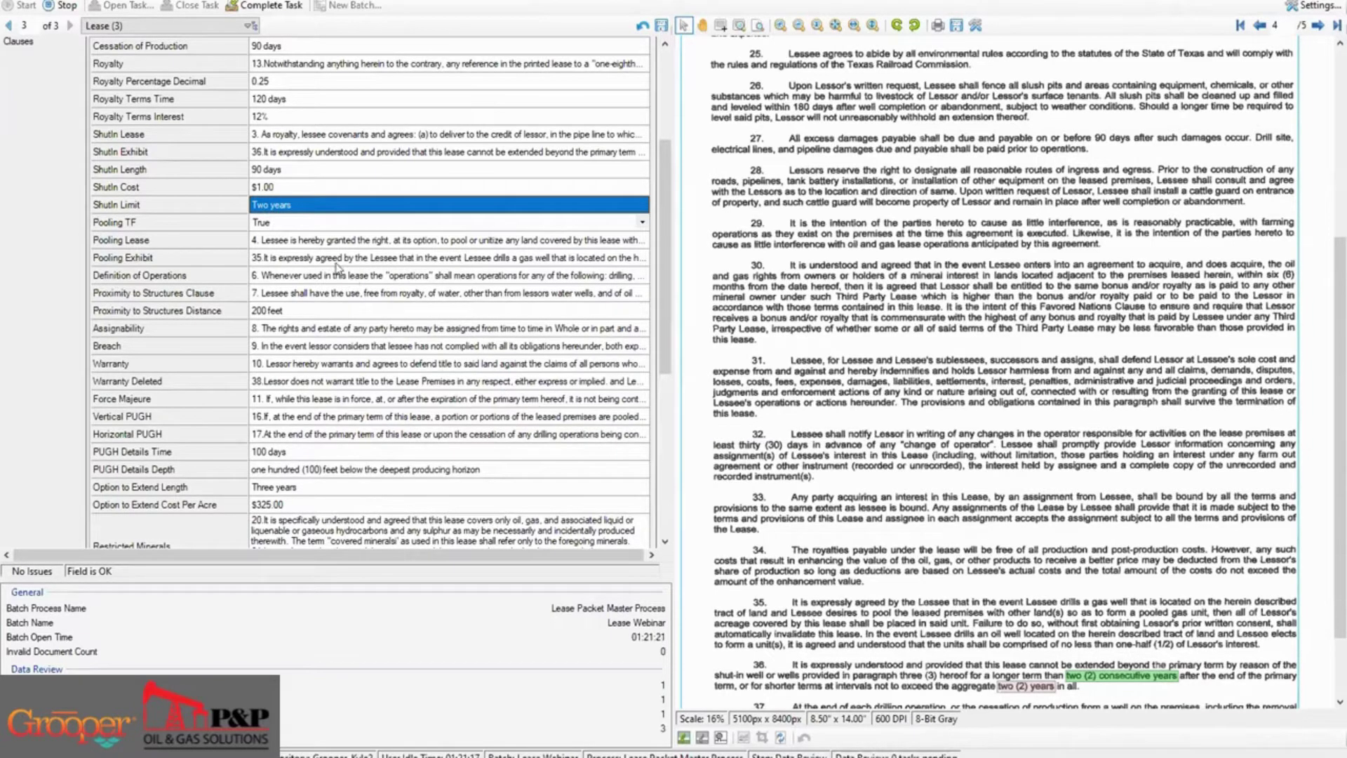
{"action": "left_click", "coordinate": [292, 222]}
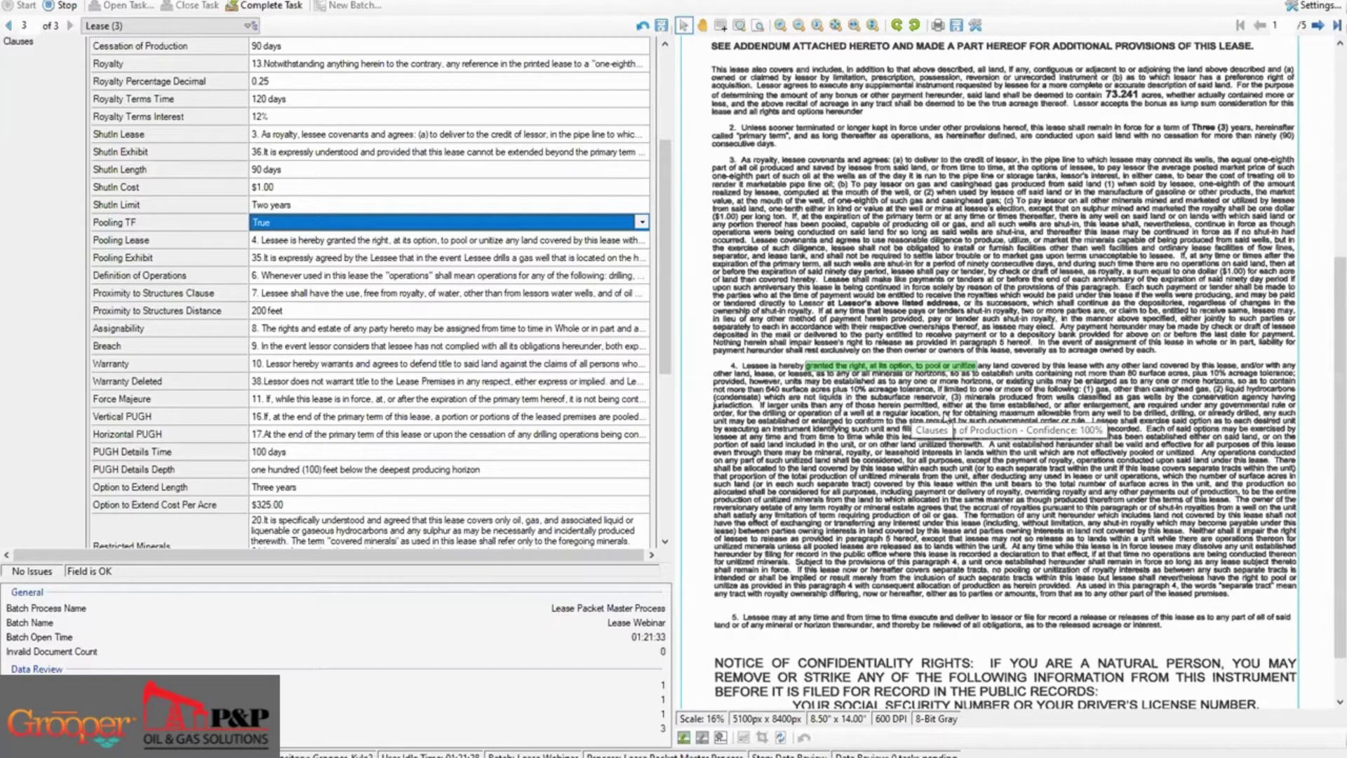
{"action": "left_click", "coordinate": [334, 244]}
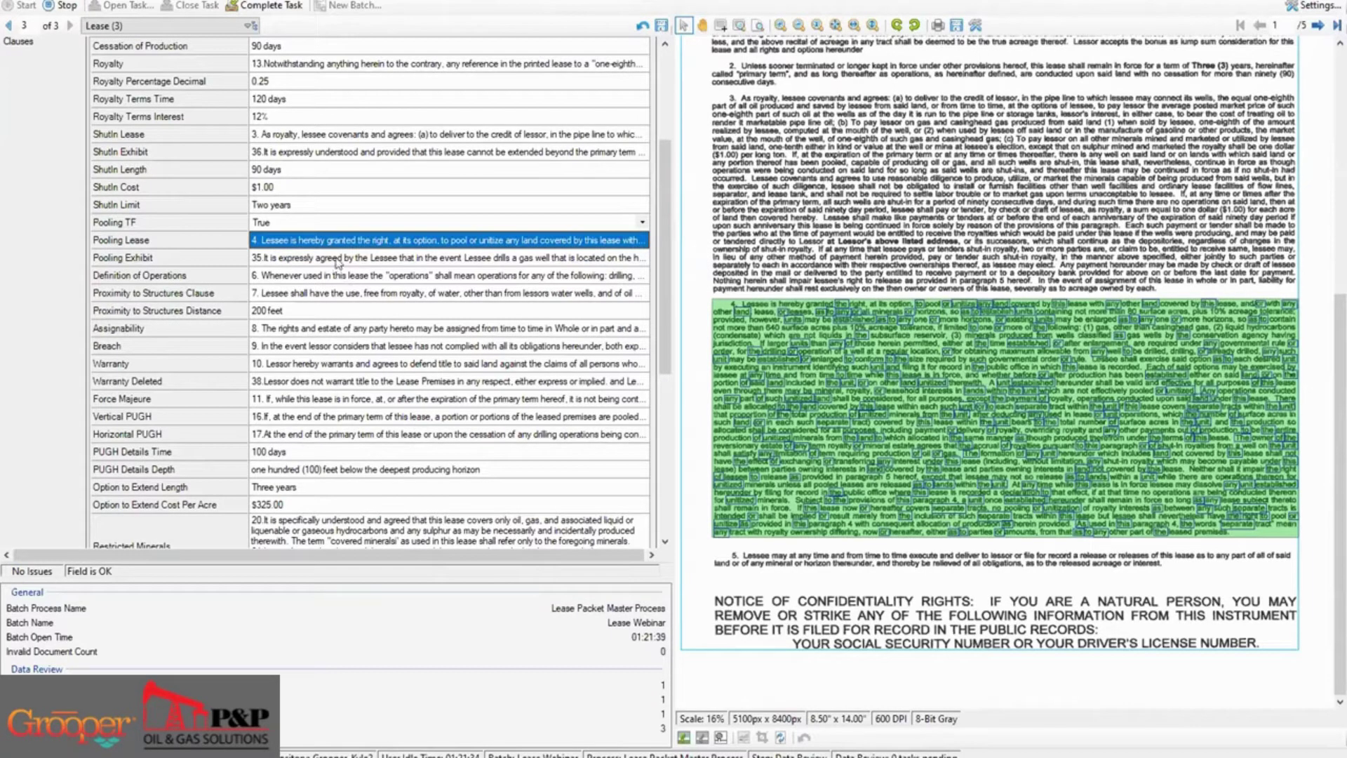
{"action": "left_click", "coordinate": [340, 260]}
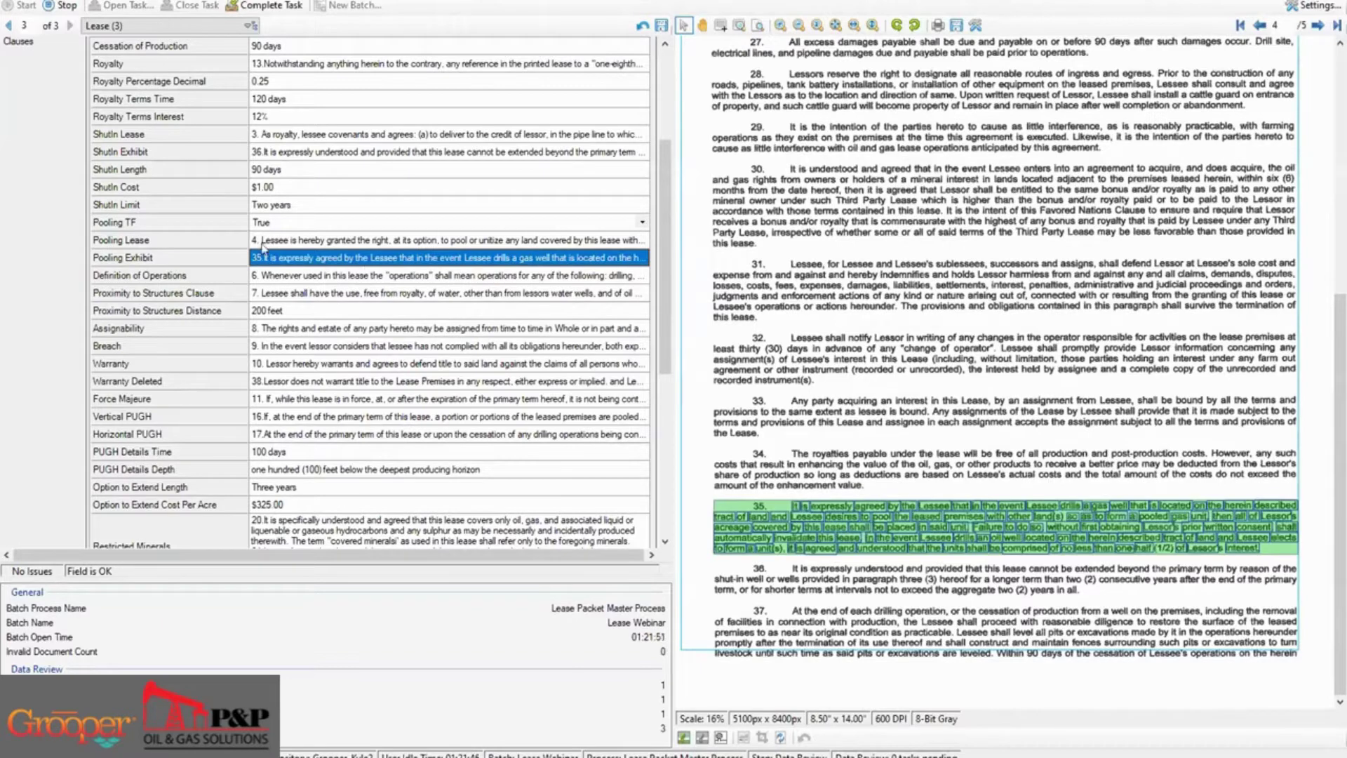
{"action": "left_click", "coordinate": [287, 299]}
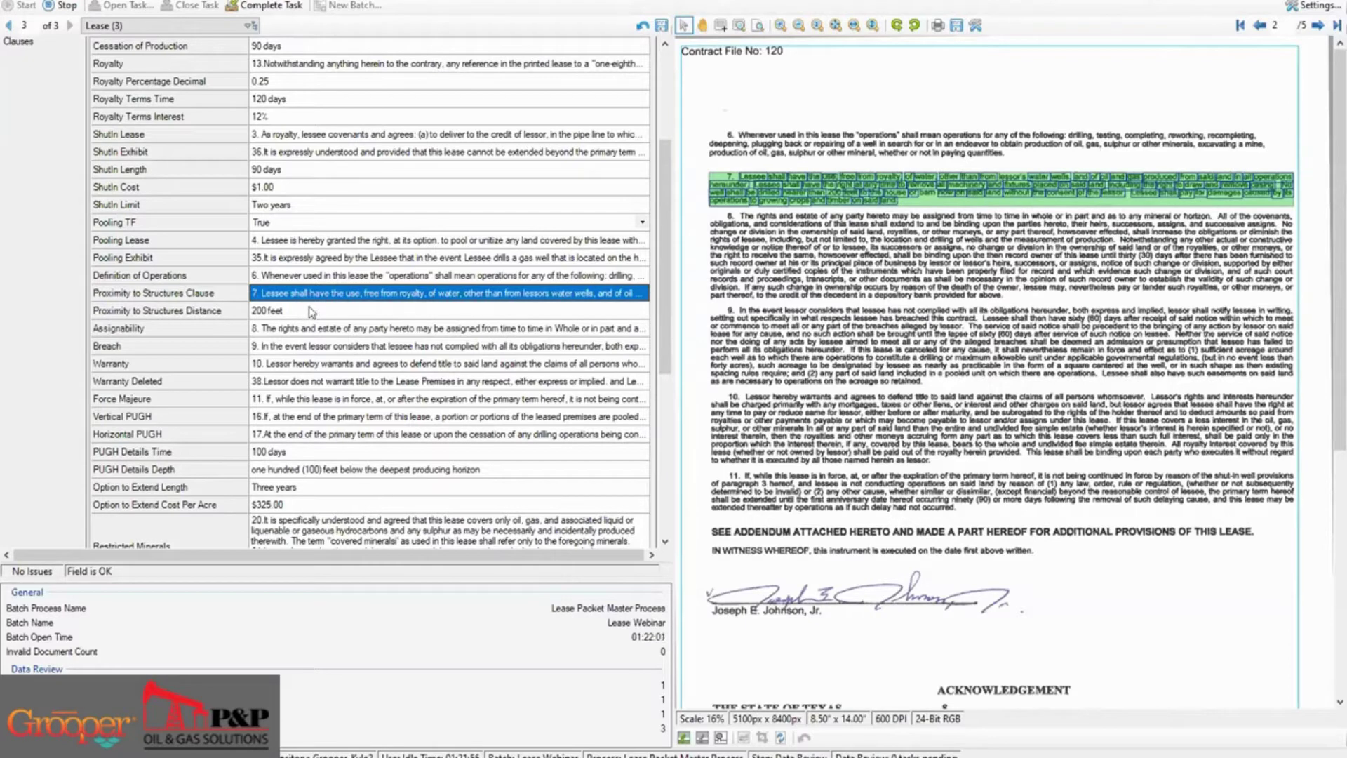
{"action": "left_click", "coordinate": [312, 313]}
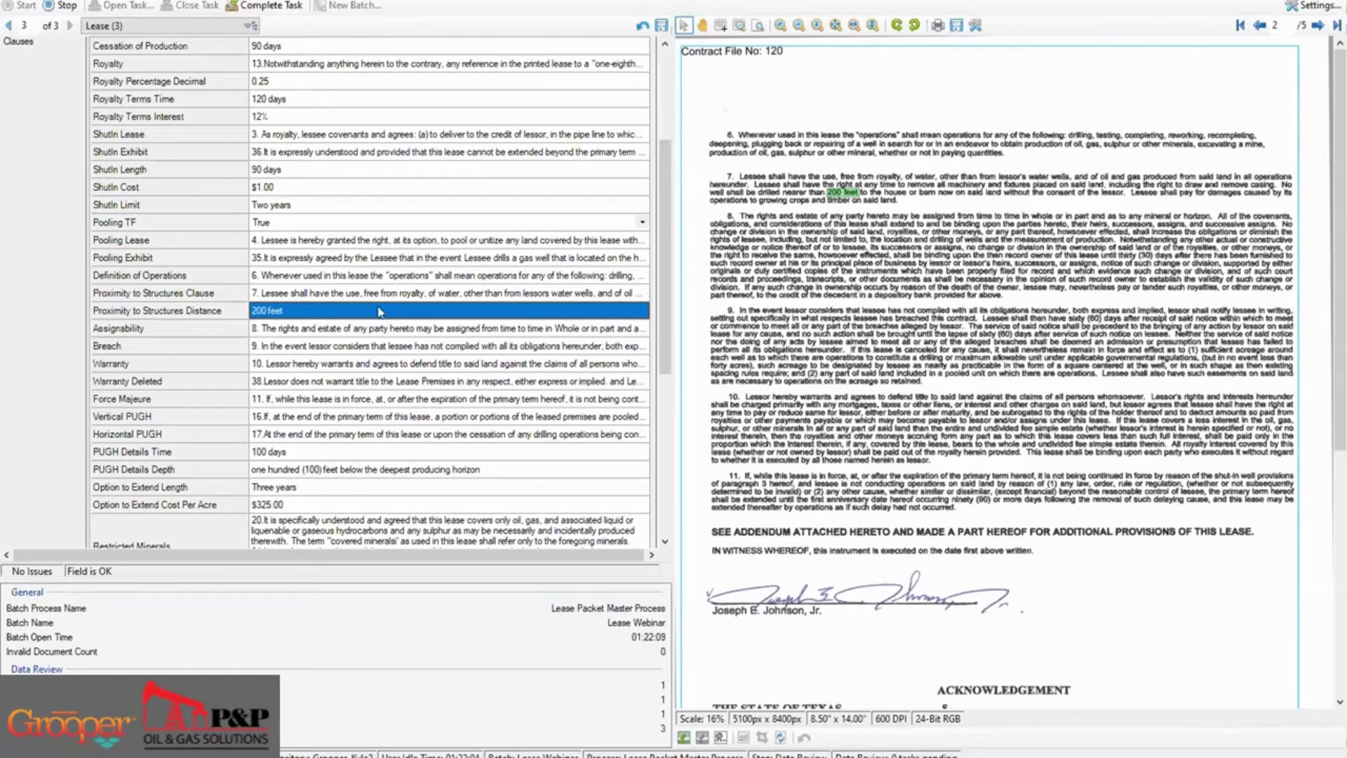
Compare the Vertical PUGH and Horizontal PUGH clauses with their source paragraphs in the addendum
{"action": "scroll", "coordinate": [379, 311], "scroll_direction": "down", "scroll_amount": 2}
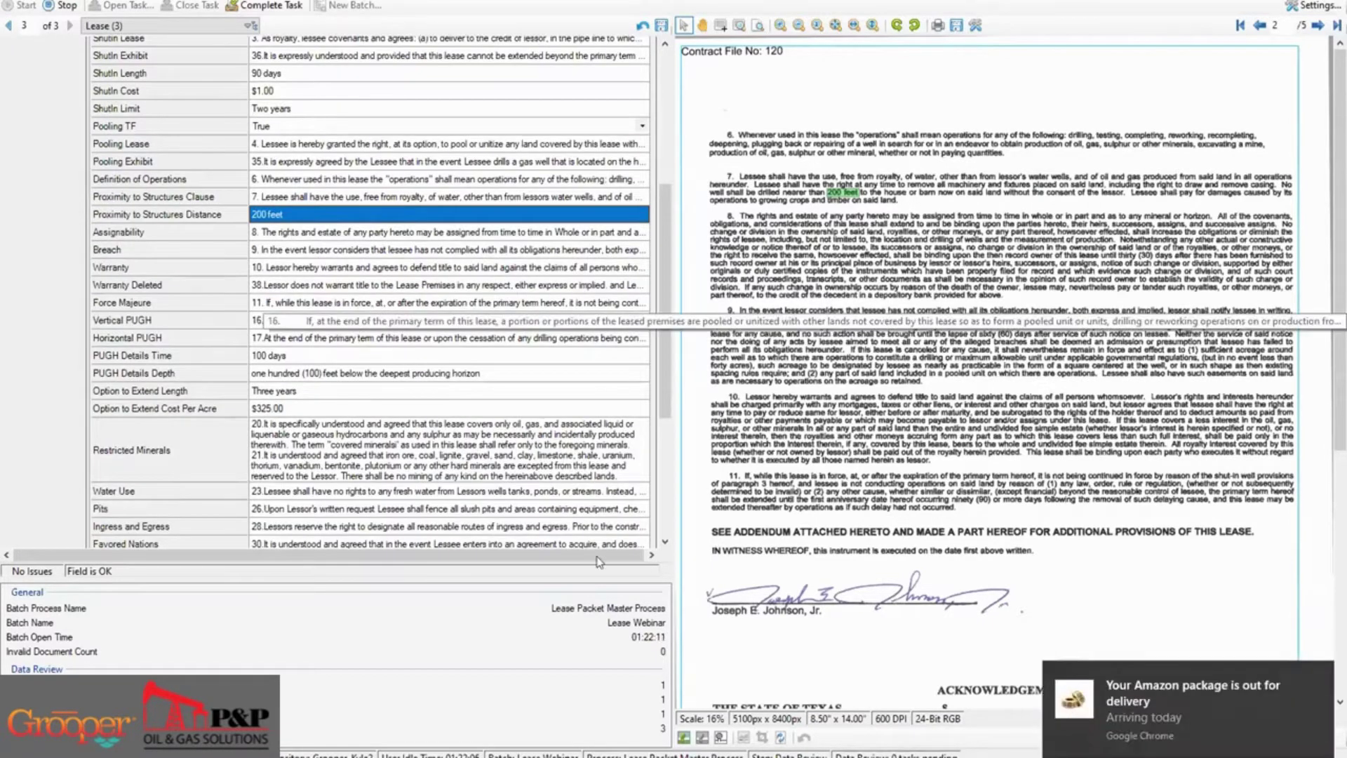
{"action": "scroll", "coordinate": [421, 336], "scroll_direction": "up", "scroll_amount": 2}
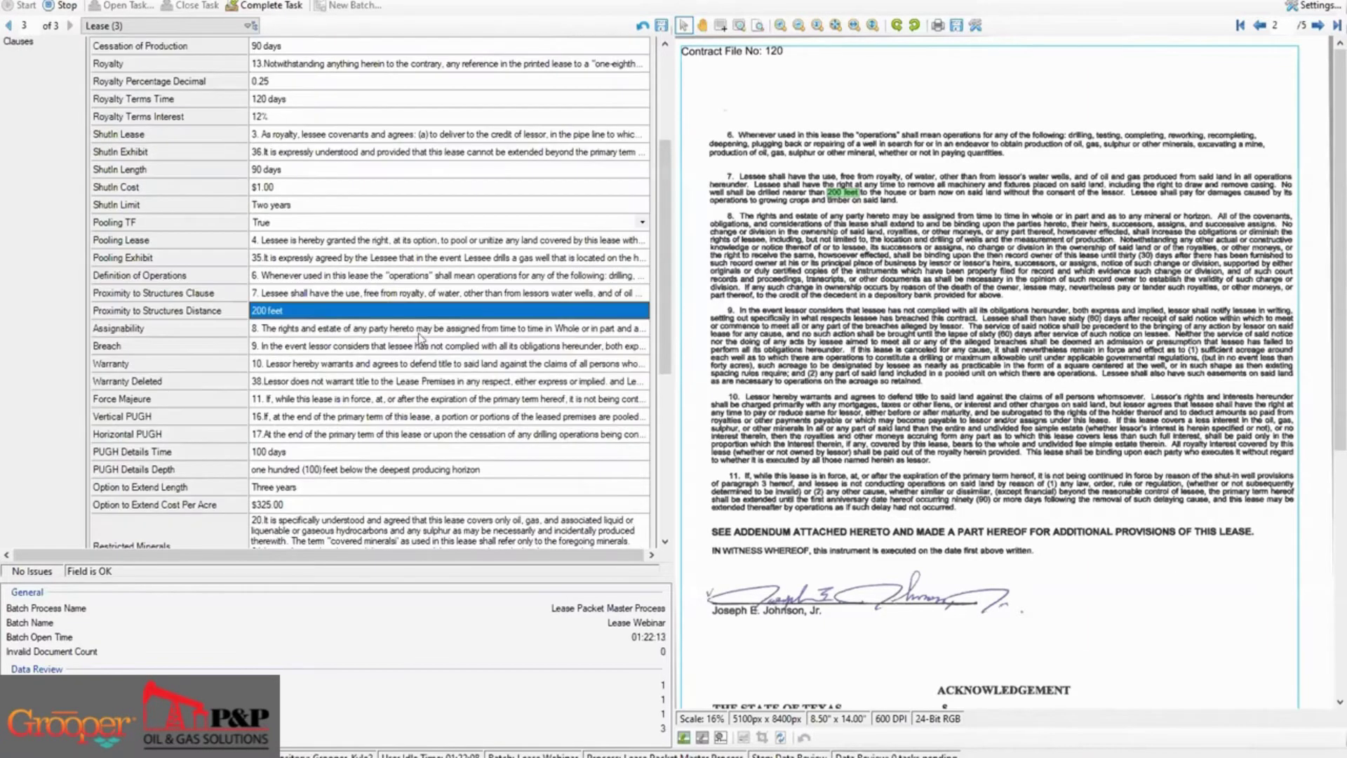
{"action": "scroll", "coordinate": [342, 245], "scroll_direction": "down", "scroll_amount": 2}
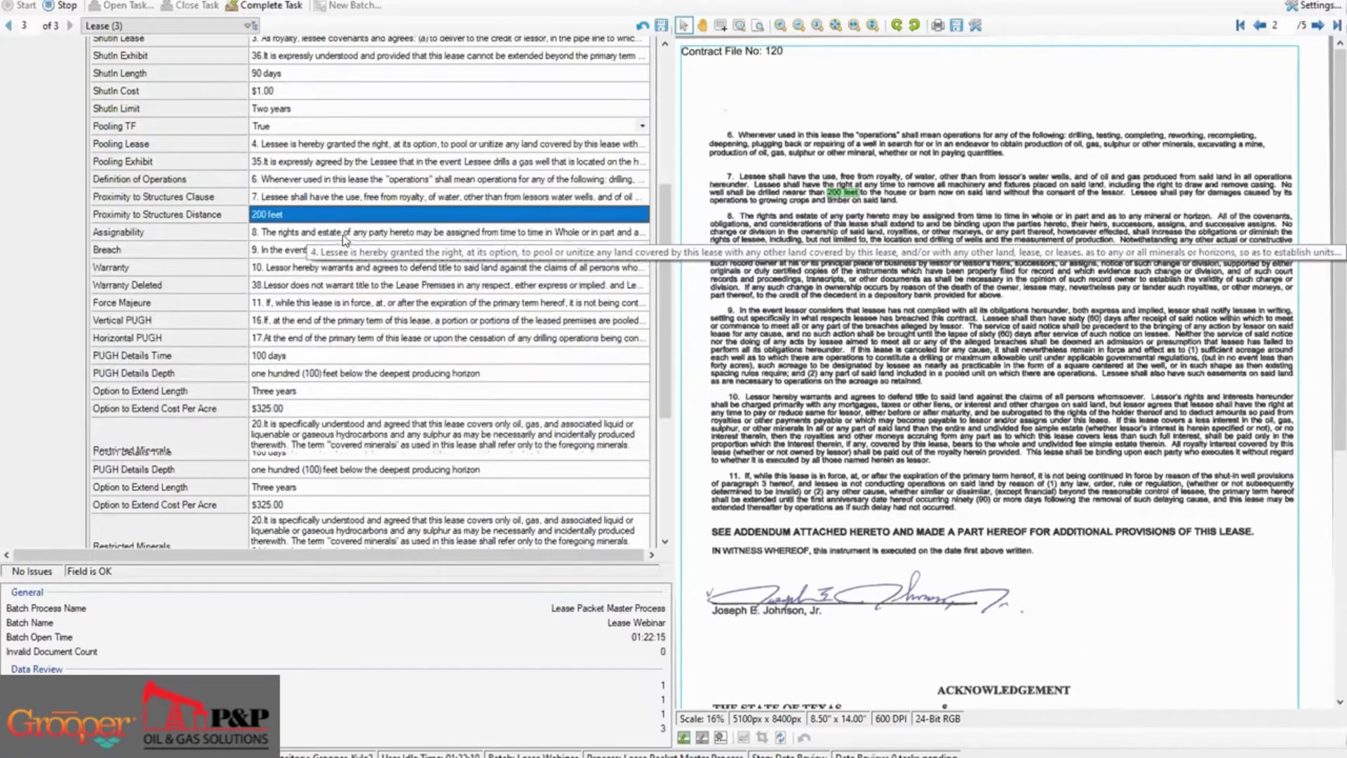
{"action": "scroll", "coordinate": [344, 250], "scroll_direction": "down", "scroll_amount": 2}
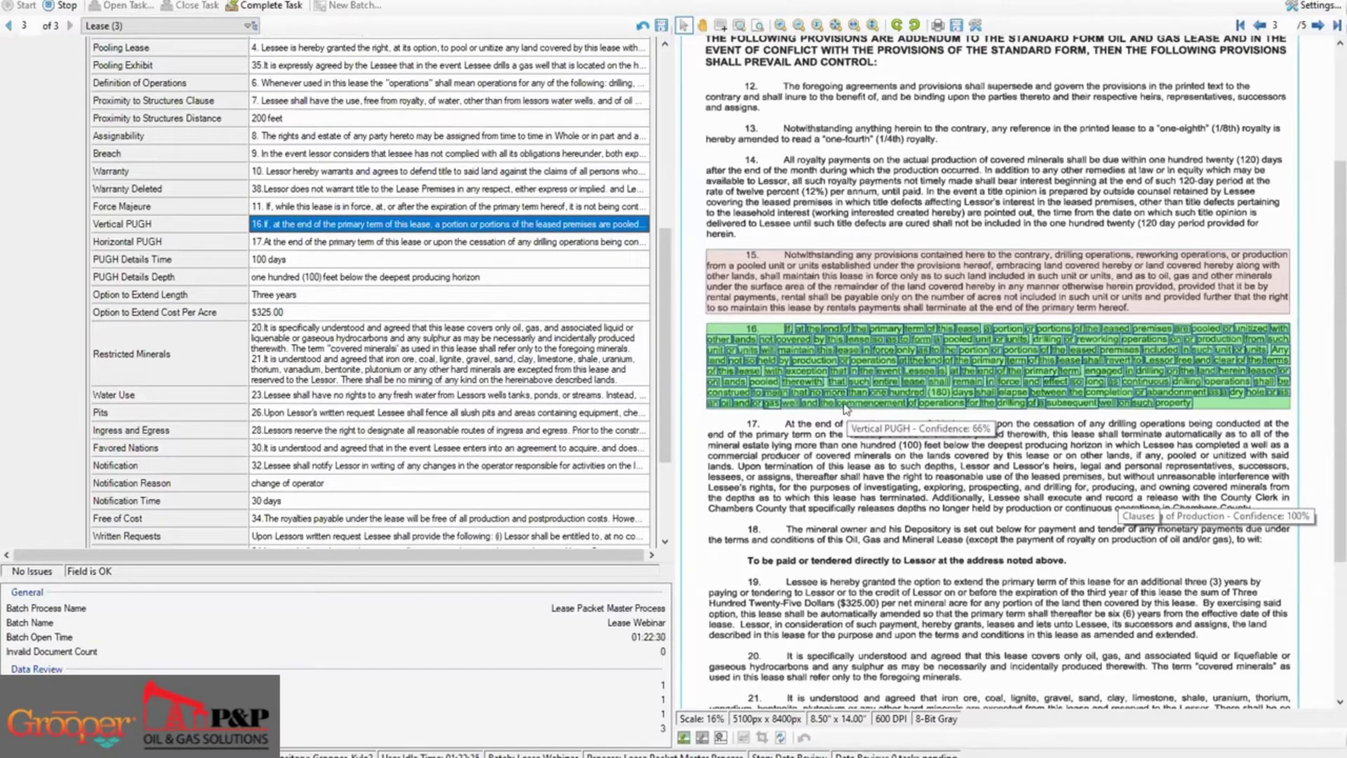
{"action": "left_click", "coordinate": [343, 241]}
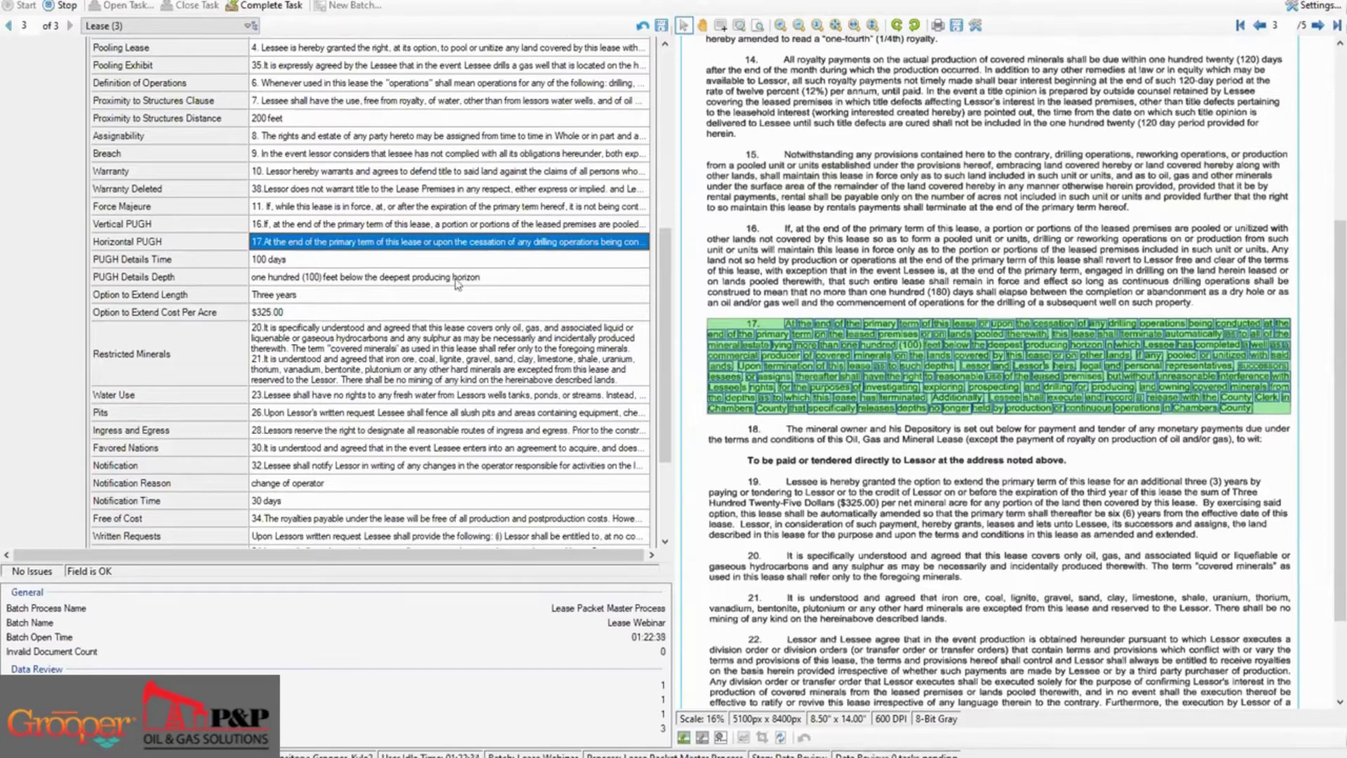
{"action": "mouse_move", "coordinate": [702, 341]}
Correct the PUGH Details Time value to 180 days to match the figure in paragraph 16 of the addendum
{"action": "left_click", "coordinate": [304, 261]}
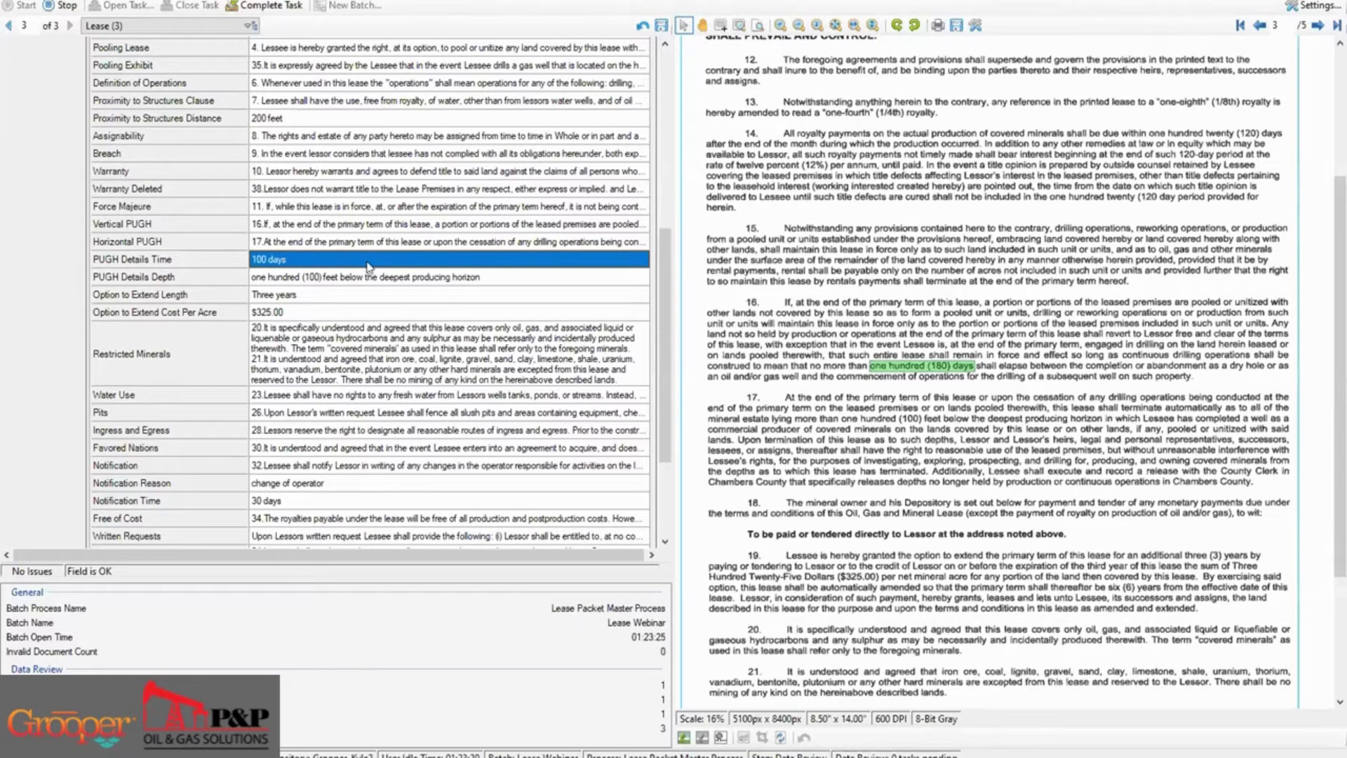
{"action": "left_click", "coordinate": [262, 256]}
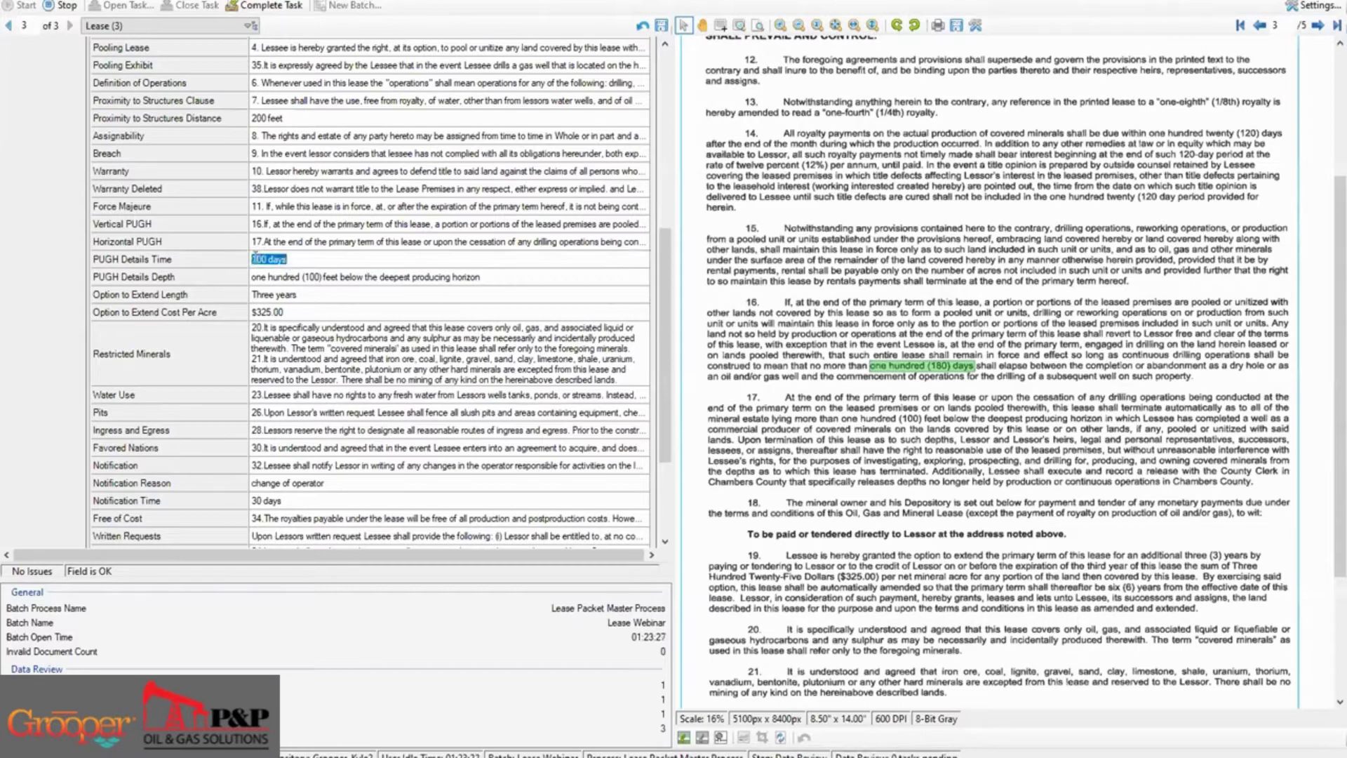
{"action": "left_click", "coordinate": [263, 256]}
{"action": "key", "text": "BackSpace"}
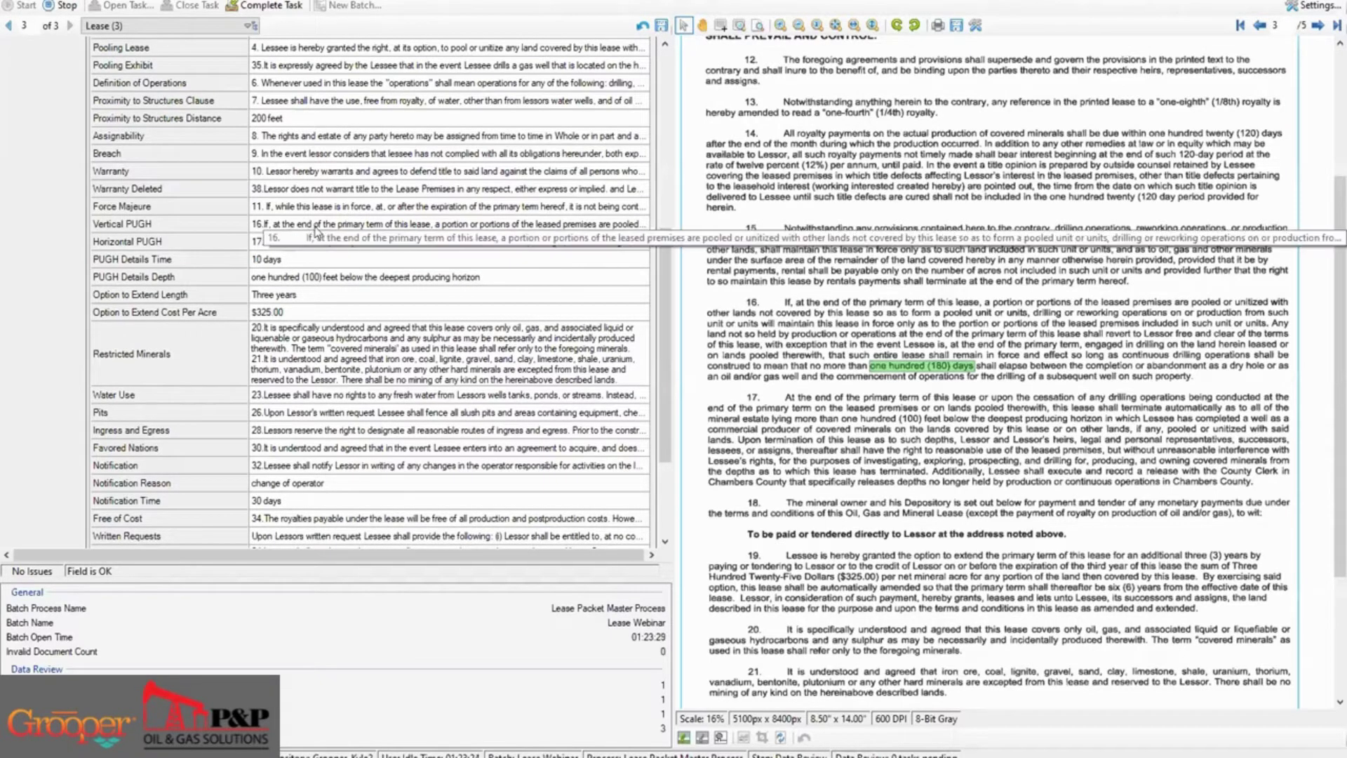
{"action": "type", "text": "8"}
{"action": "key", "text": "Return"}
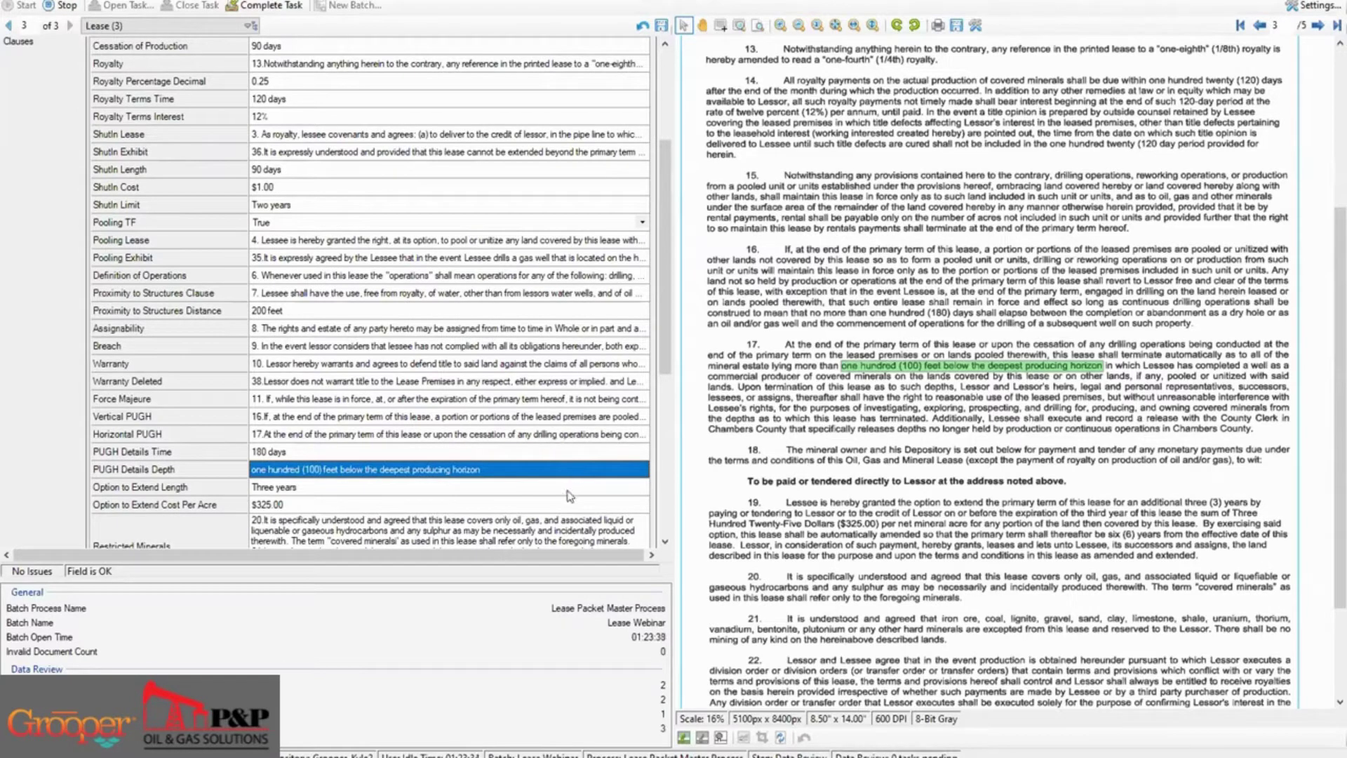
Compare the Option to Extend Length and Option to Extend Cost Per Acre values with paragraph 19 of the addendum
{"action": "scroll", "coordinate": [549, 442], "scroll_direction": "down", "scroll_amount": 2}
{"action": "scroll", "coordinate": [549, 442], "scroll_direction": "down", "scroll_amount": 2}
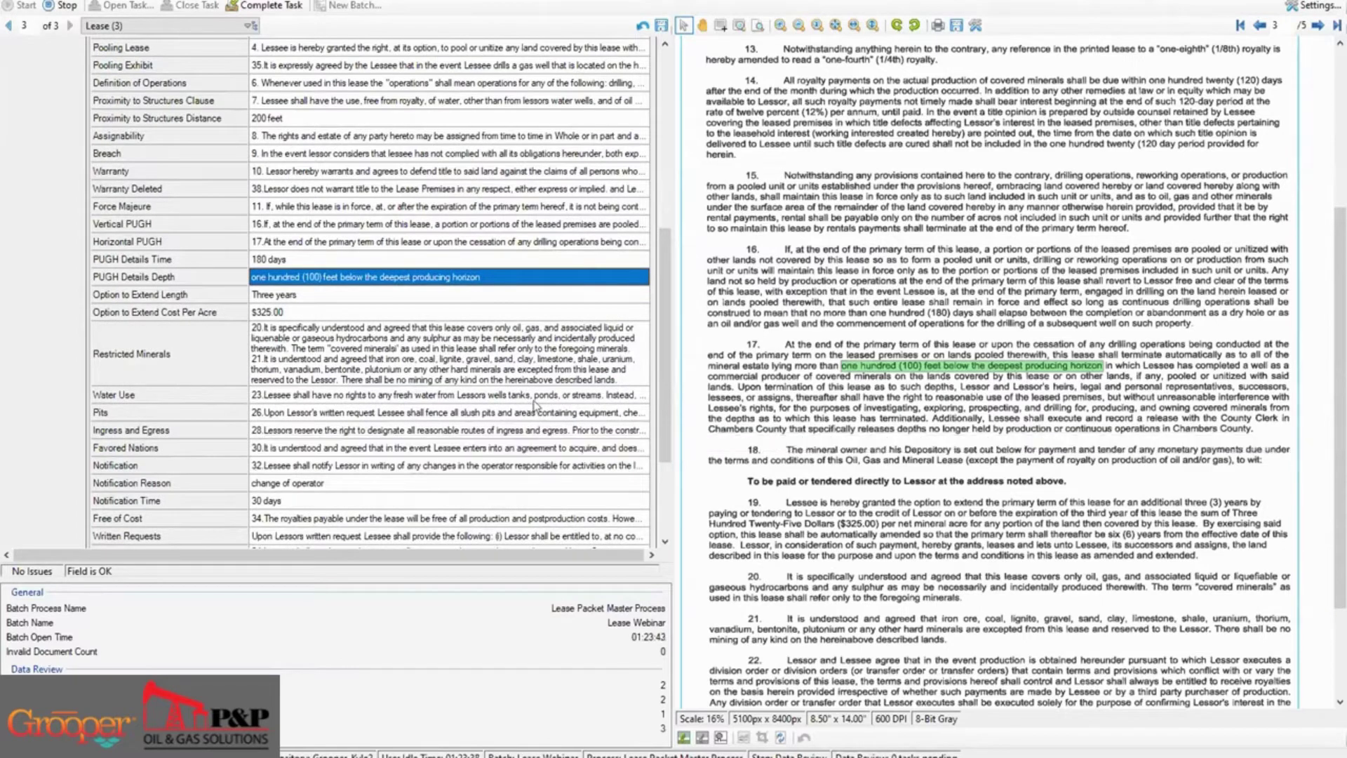
{"action": "scroll", "coordinate": [550, 400], "scroll_direction": "down", "scroll_amount": 3}
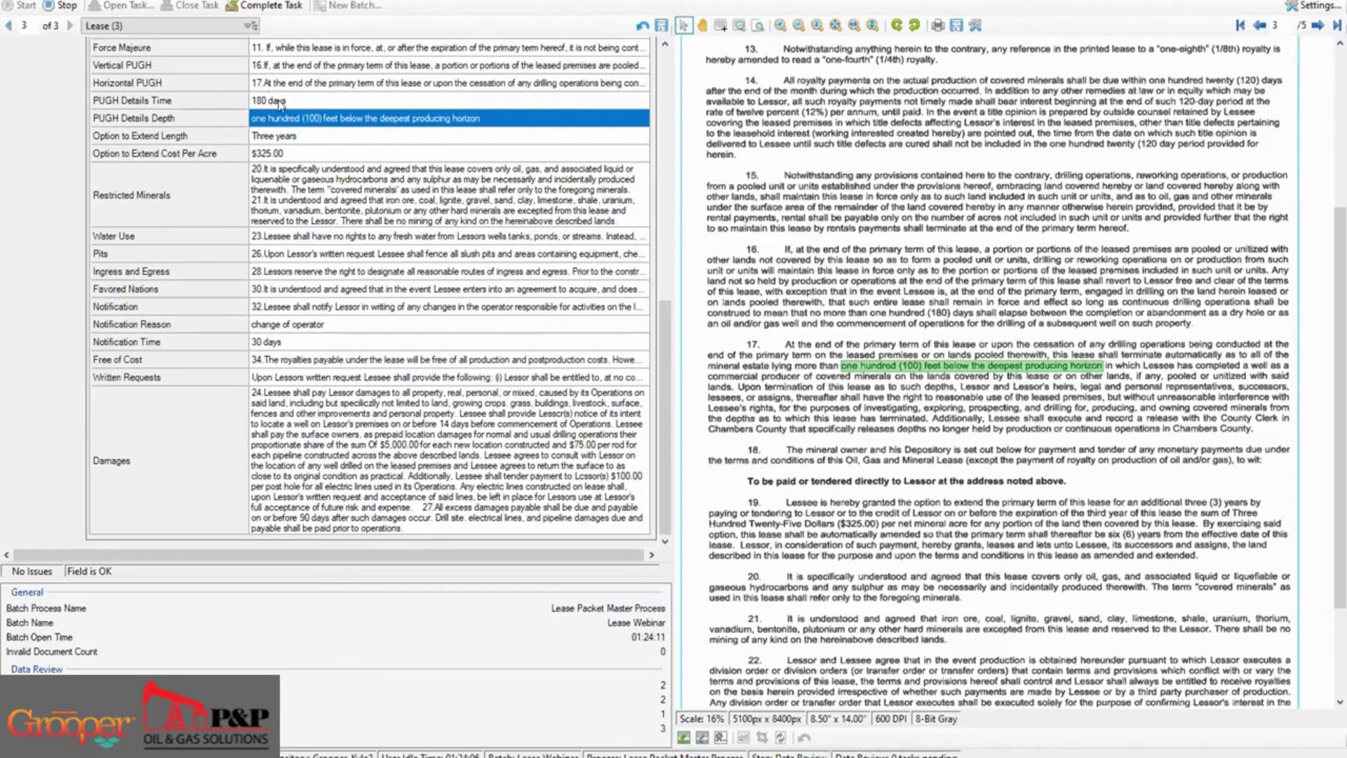
{"action": "left_click", "coordinate": [302, 137]}
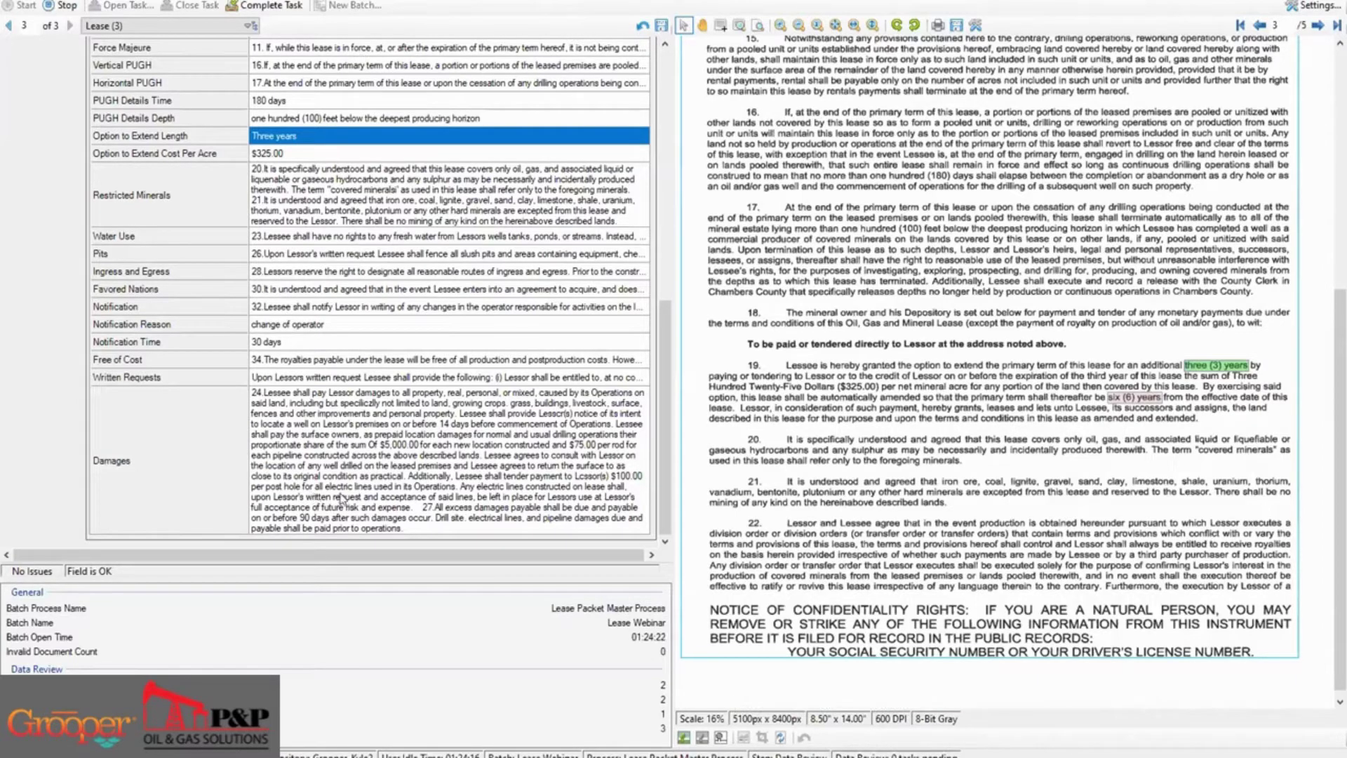
{"action": "left_click", "coordinate": [314, 154]}
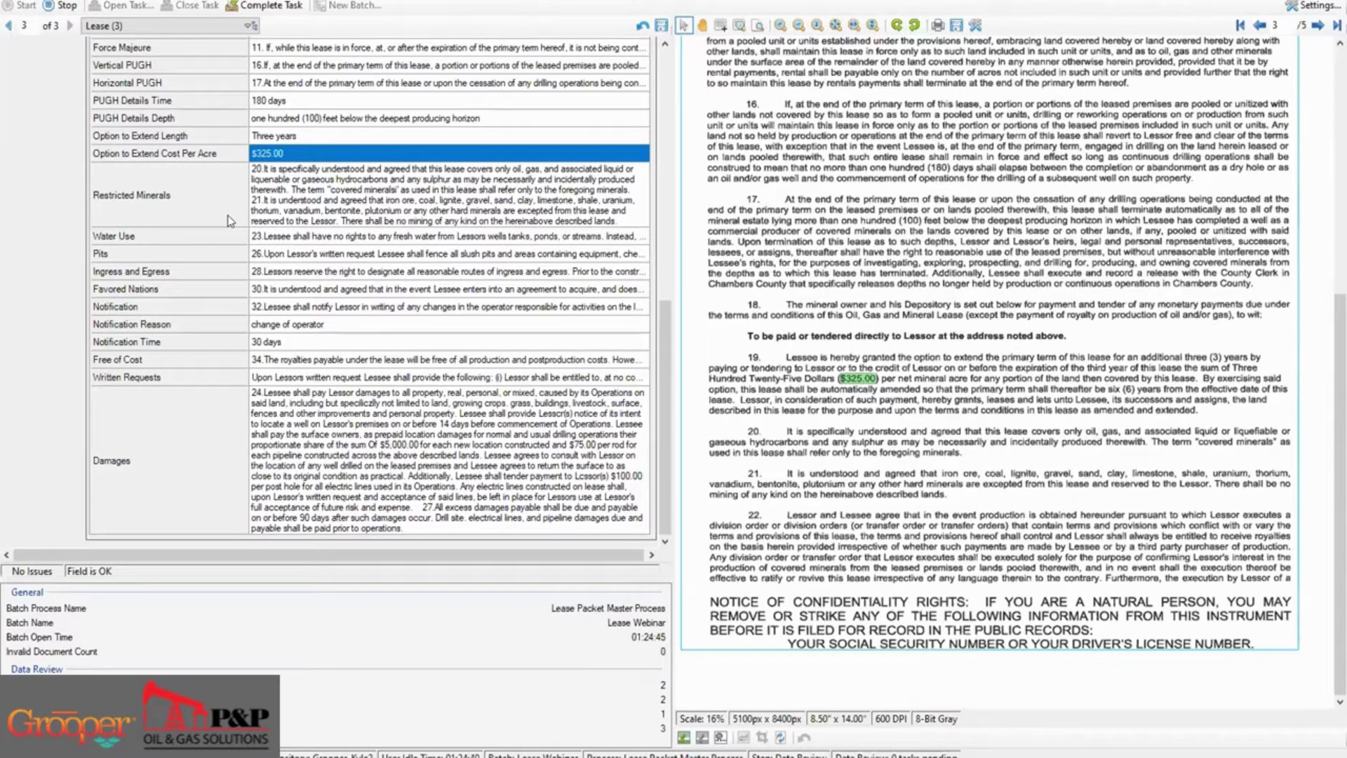
Check the multi-paragraph Restricted Minerals and Damages clauses against their source paragraphs in the addendum, rechecking the Option to Extend Cost Per Acre
{"action": "left_click", "coordinate": [298, 194]}
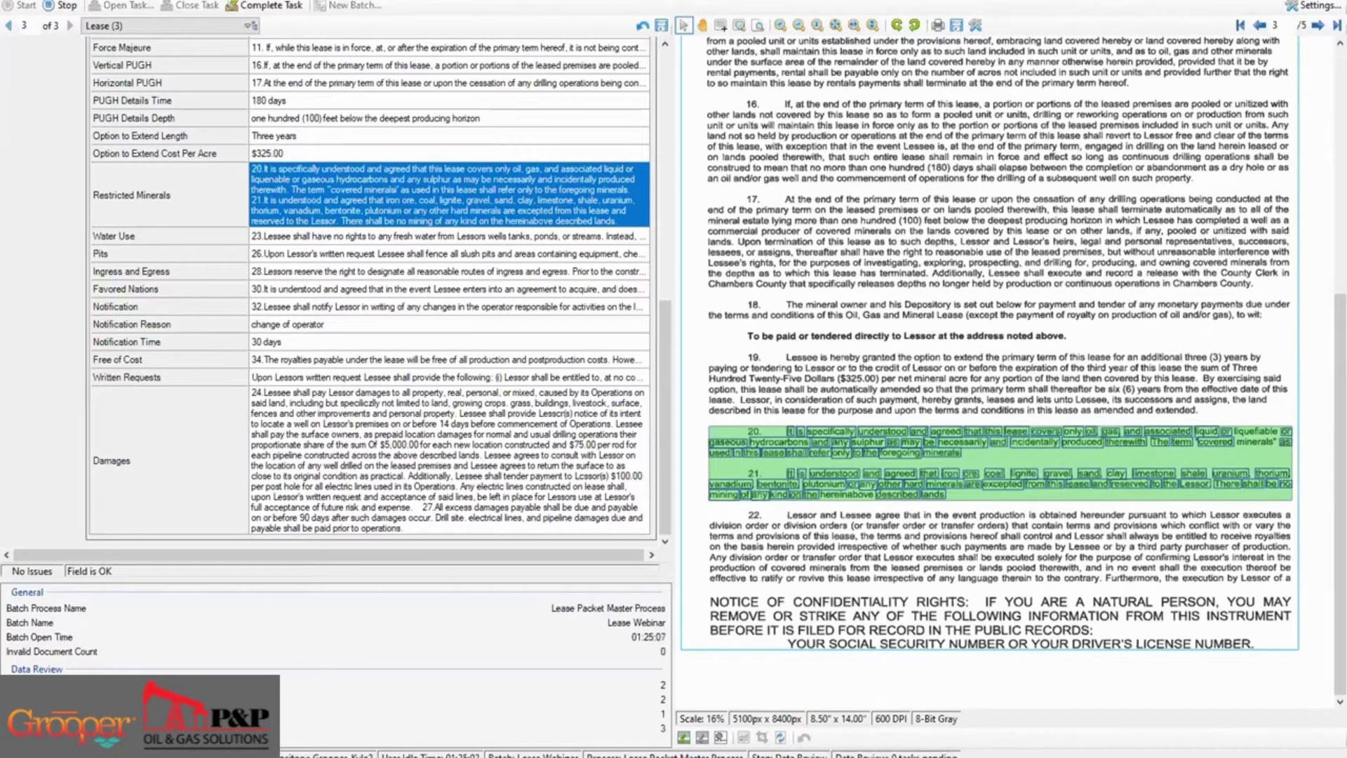
{"action": "left_click", "coordinate": [299, 155]}
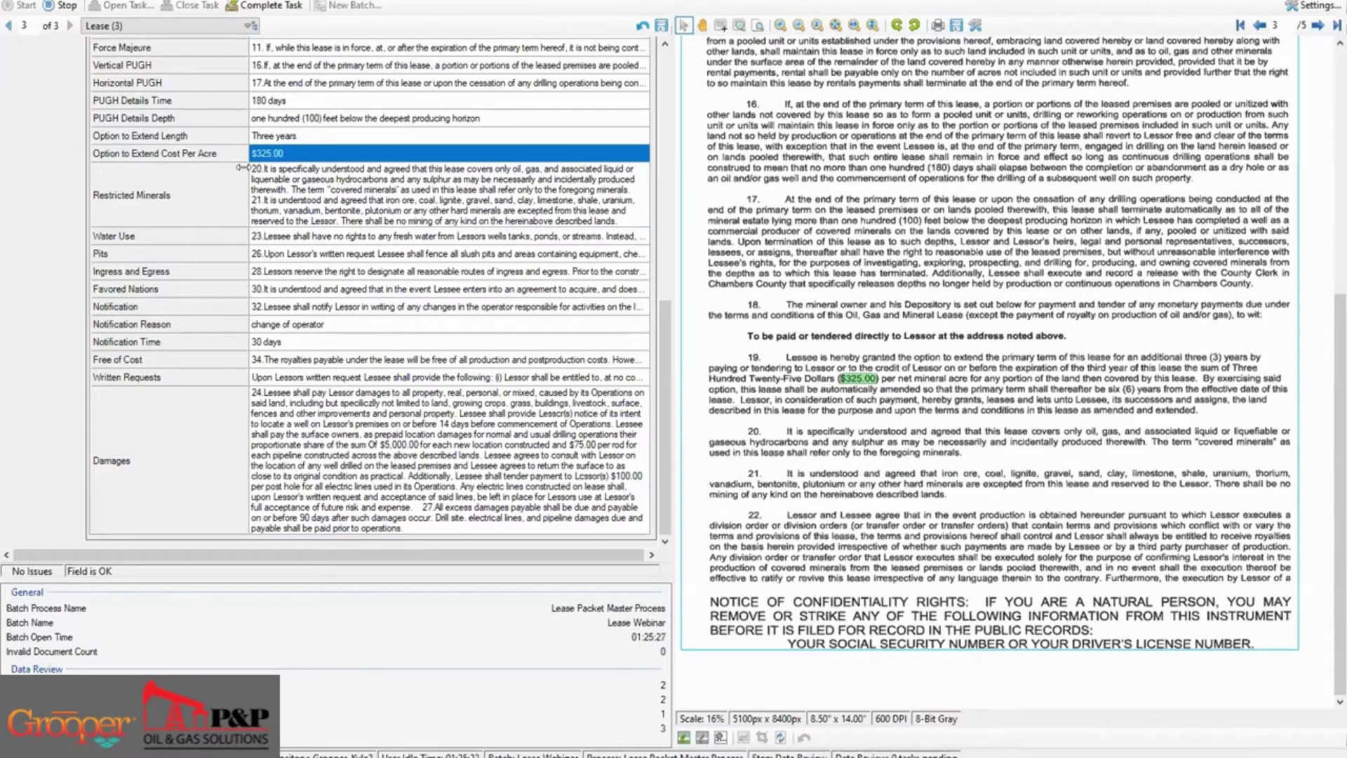
{"action": "left_click", "coordinate": [362, 218]}
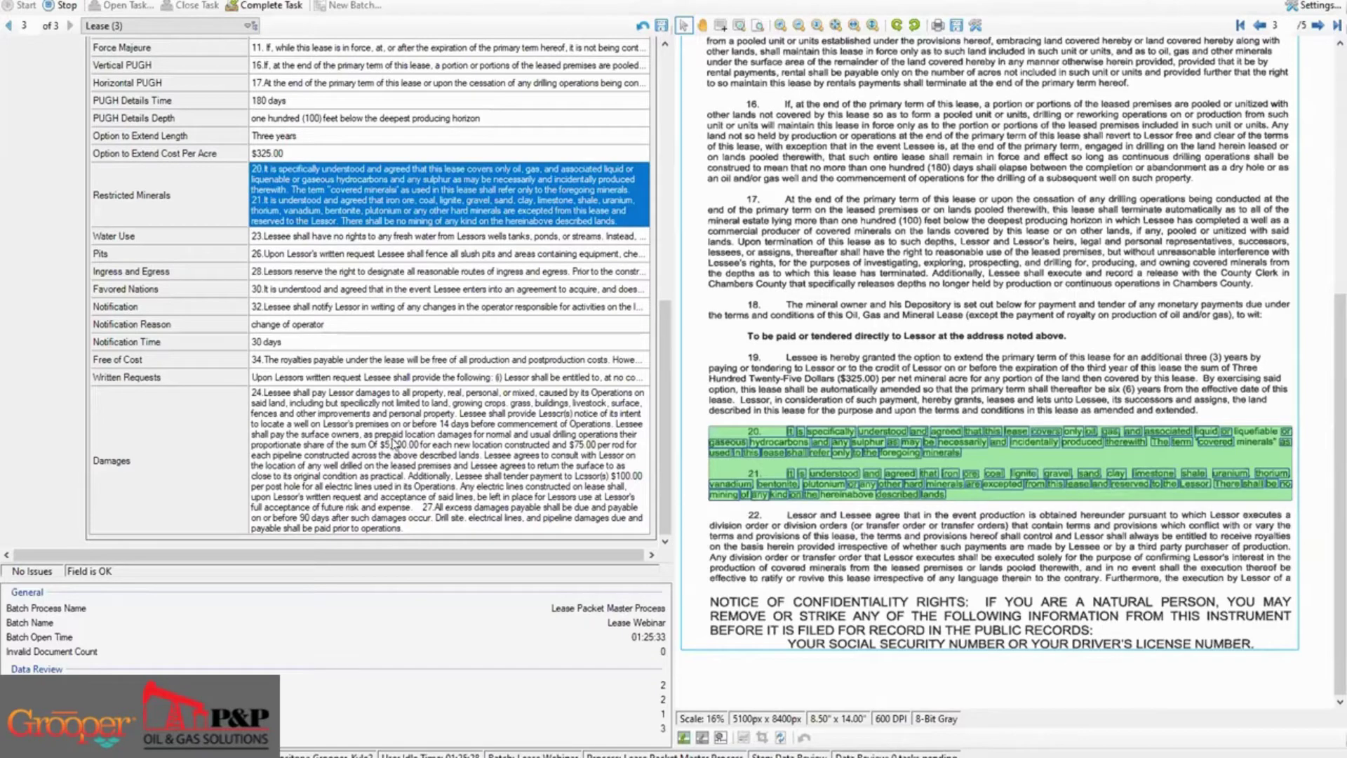
{"action": "left_click", "coordinate": [413, 477]}
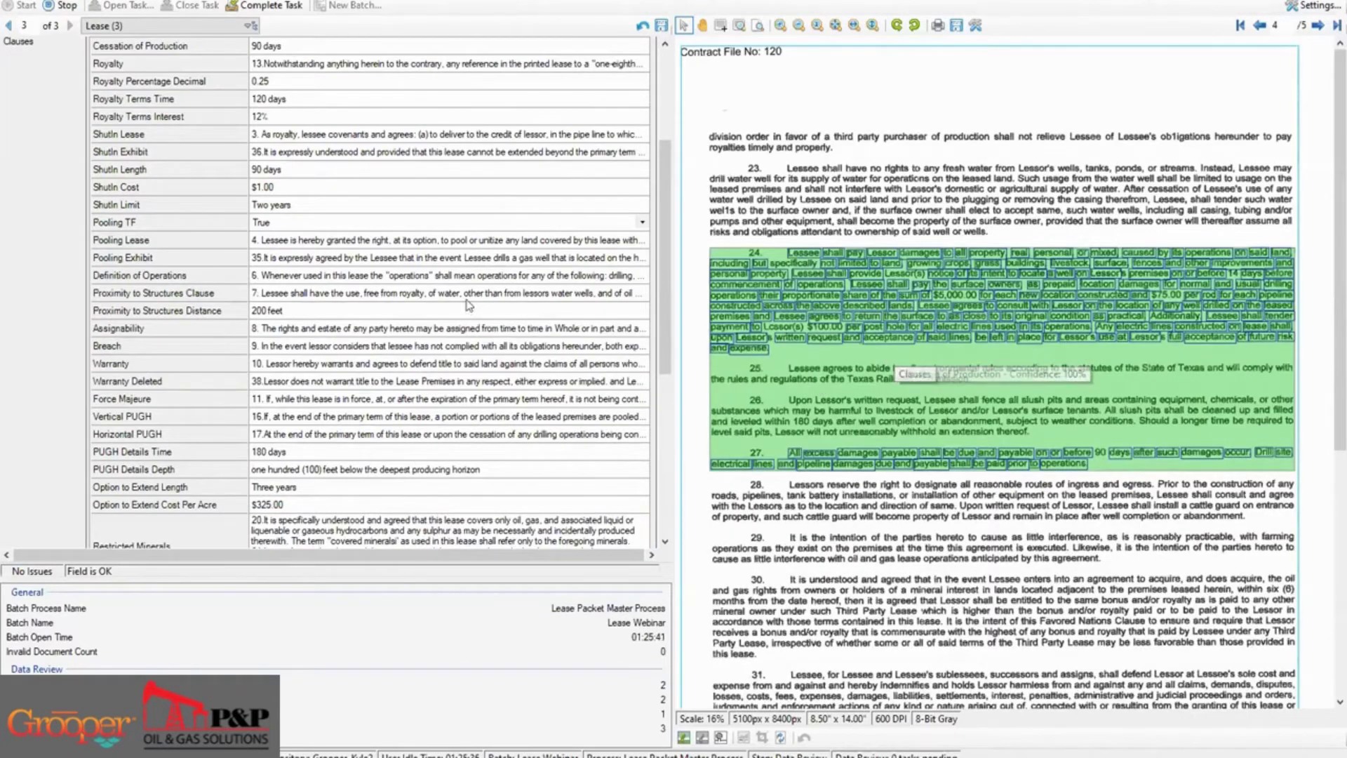
{"action": "scroll", "coordinate": [502, 311], "scroll_direction": "down", "scroll_amount": 6}
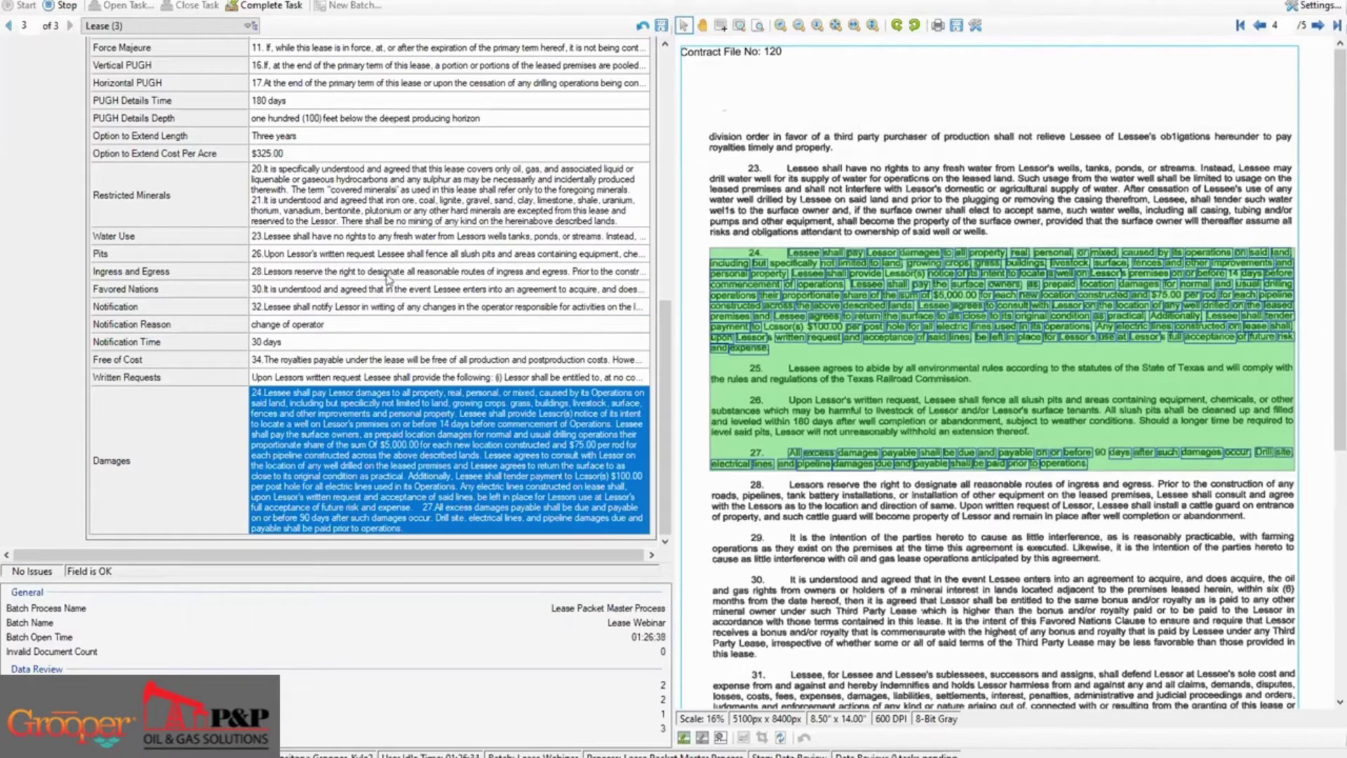
Compare the Notification, Notification Reason and Notification Time values with paragraph 32 of the addendum
{"action": "left_click", "coordinate": [313, 309]}
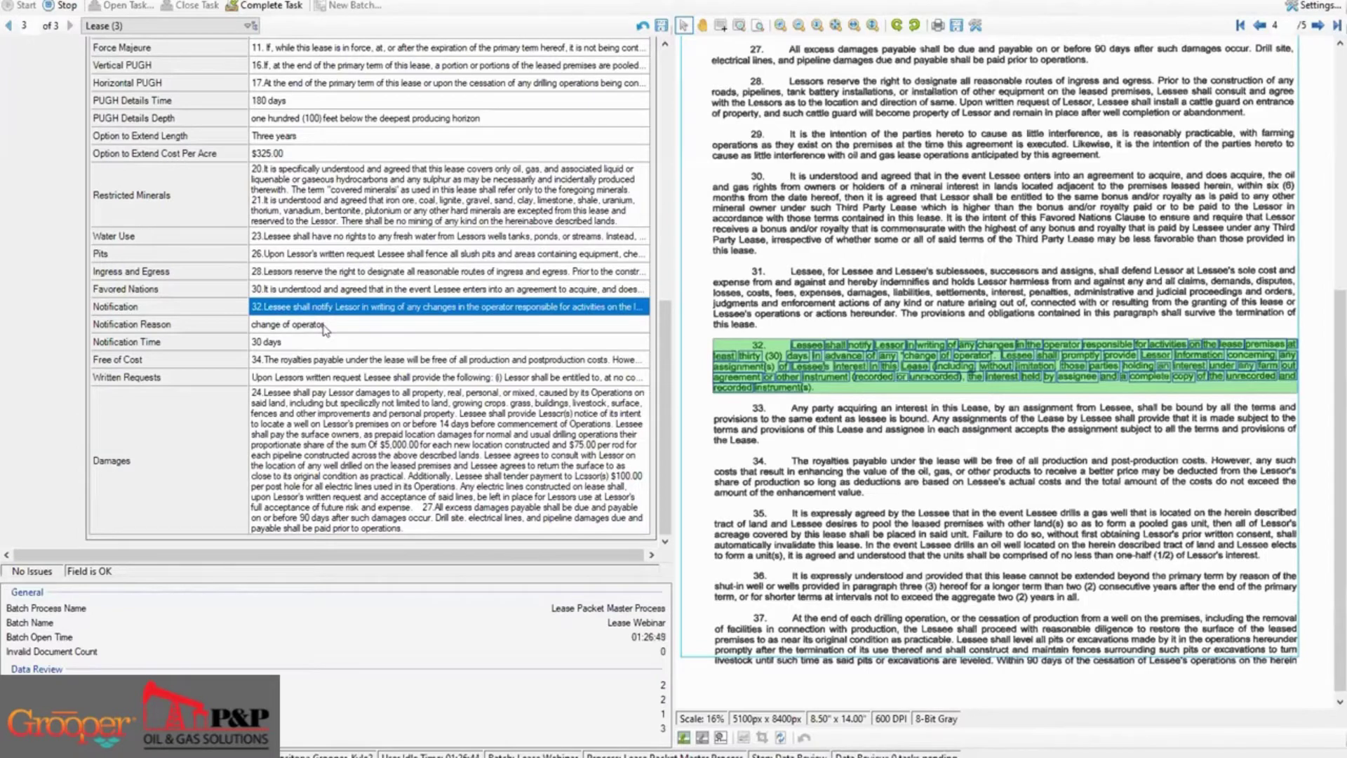
{"action": "left_click", "coordinate": [325, 327]}
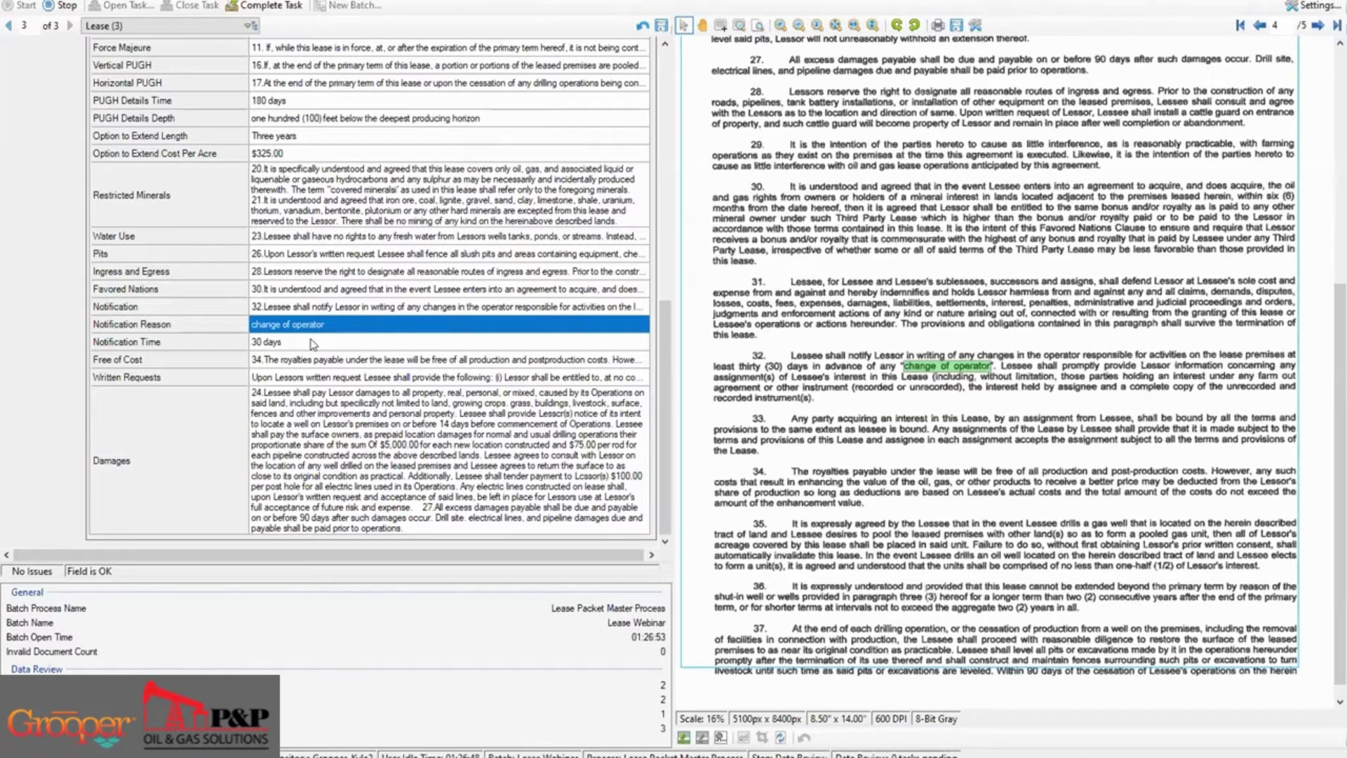
{"action": "left_click", "coordinate": [313, 344]}
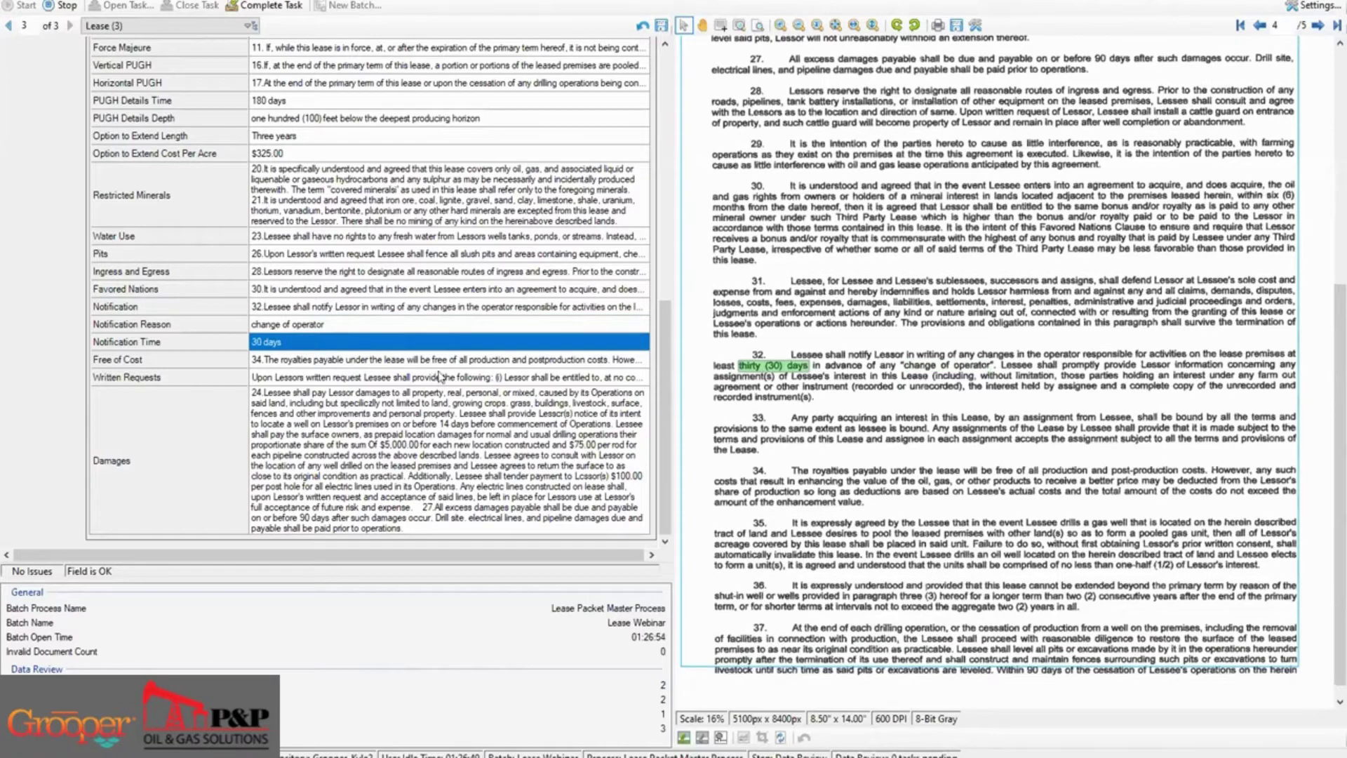
{"action": "left_click", "coordinate": [376, 325]}
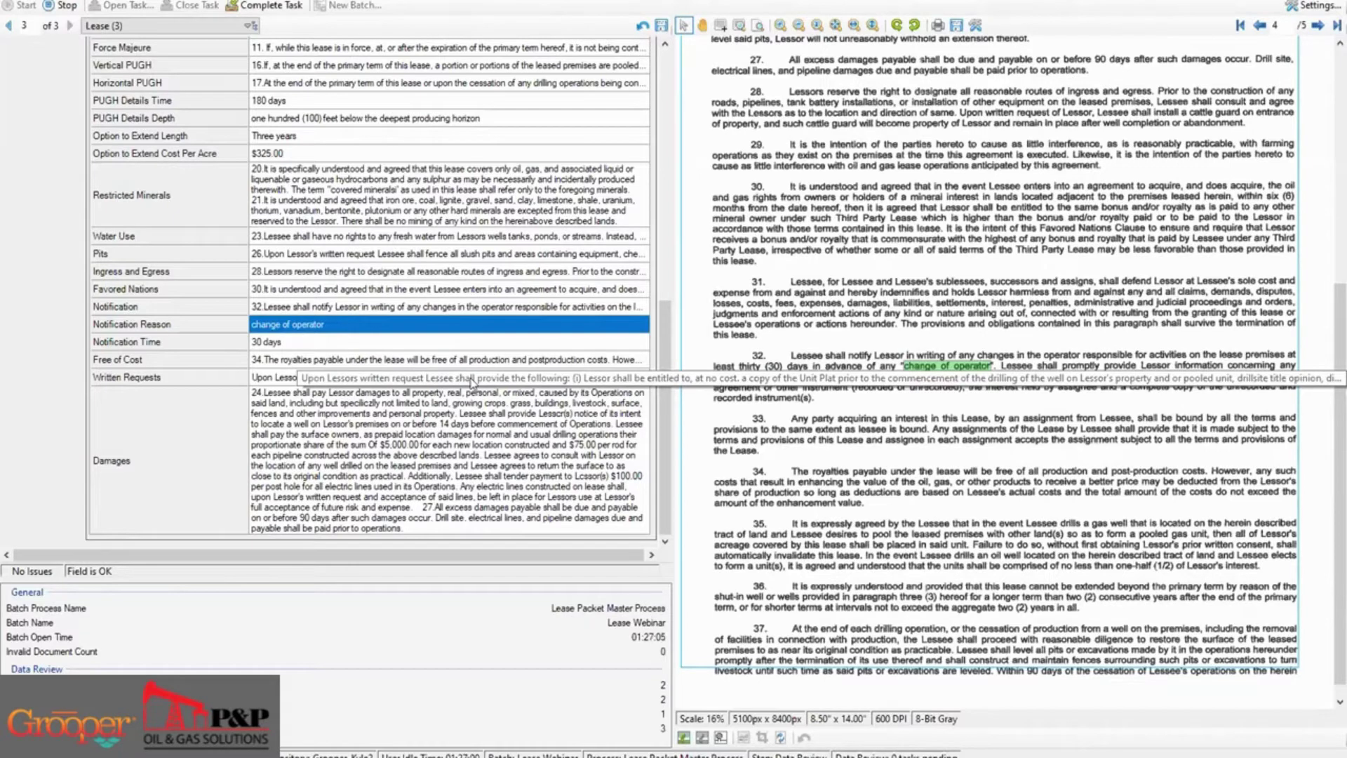
Look back over the extracted lease clauses and recheck Restricted Minerals against paragraphs 20 and 21 of the addendum
{"action": "scroll", "coordinate": [414, 308], "scroll_direction": "up", "scroll_amount": 2}
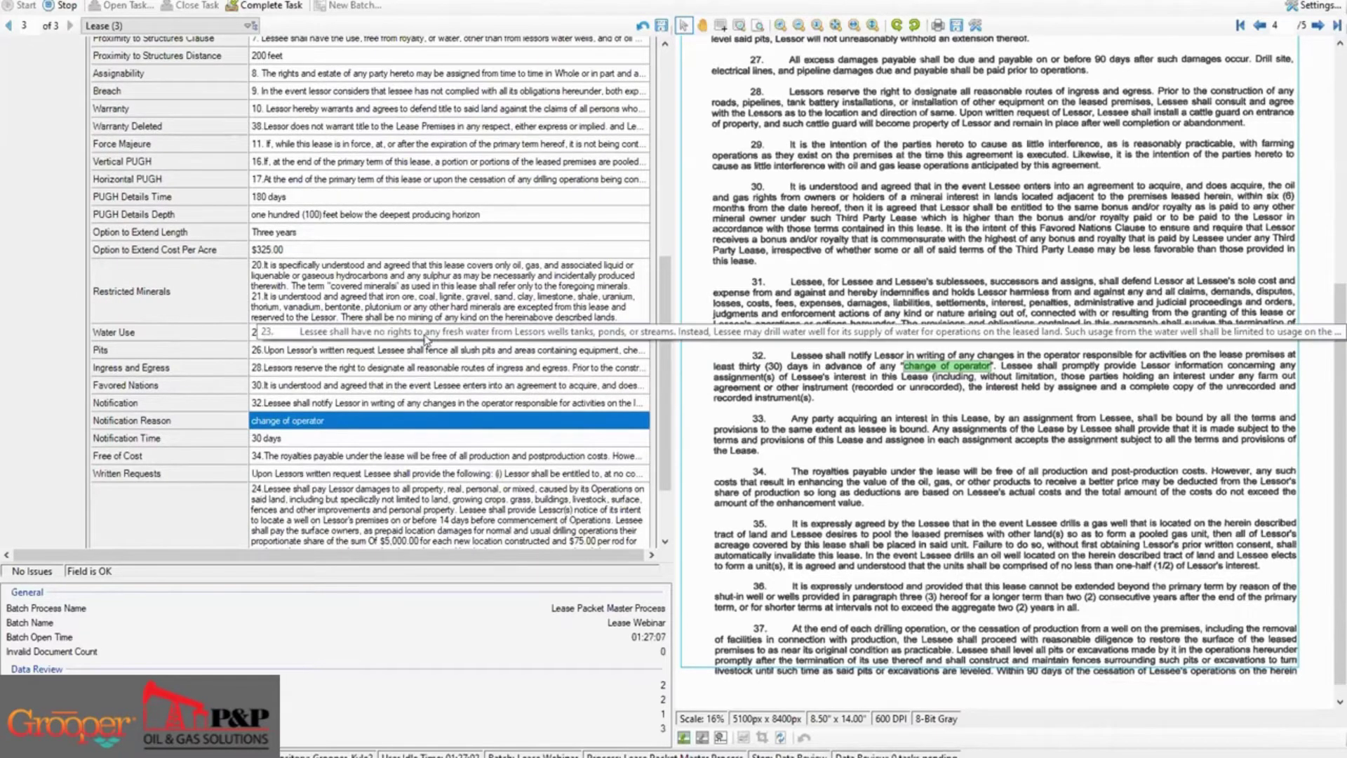
{"action": "scroll", "coordinate": [449, 322], "scroll_direction": "up", "scroll_amount": 4}
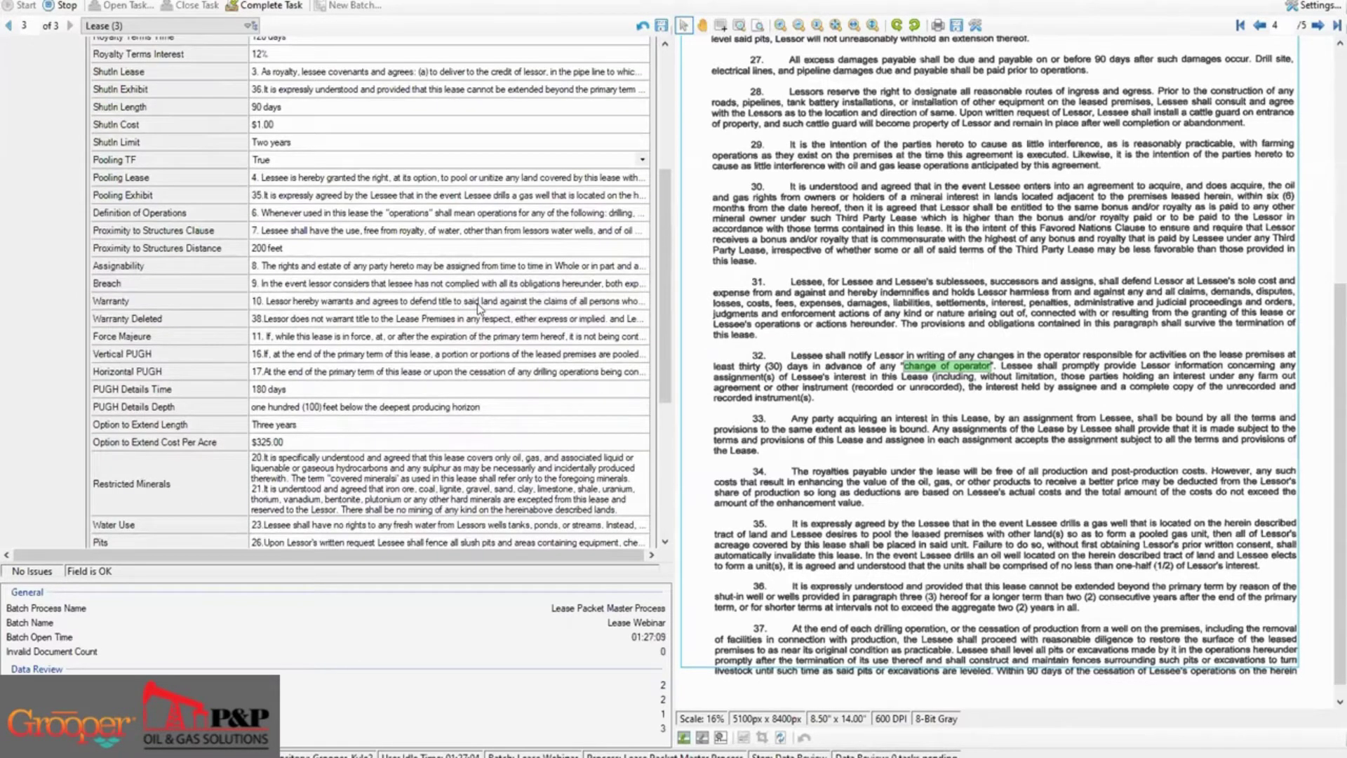
{"action": "scroll", "coordinate": [485, 323], "scroll_direction": "down", "scroll_amount": 6}
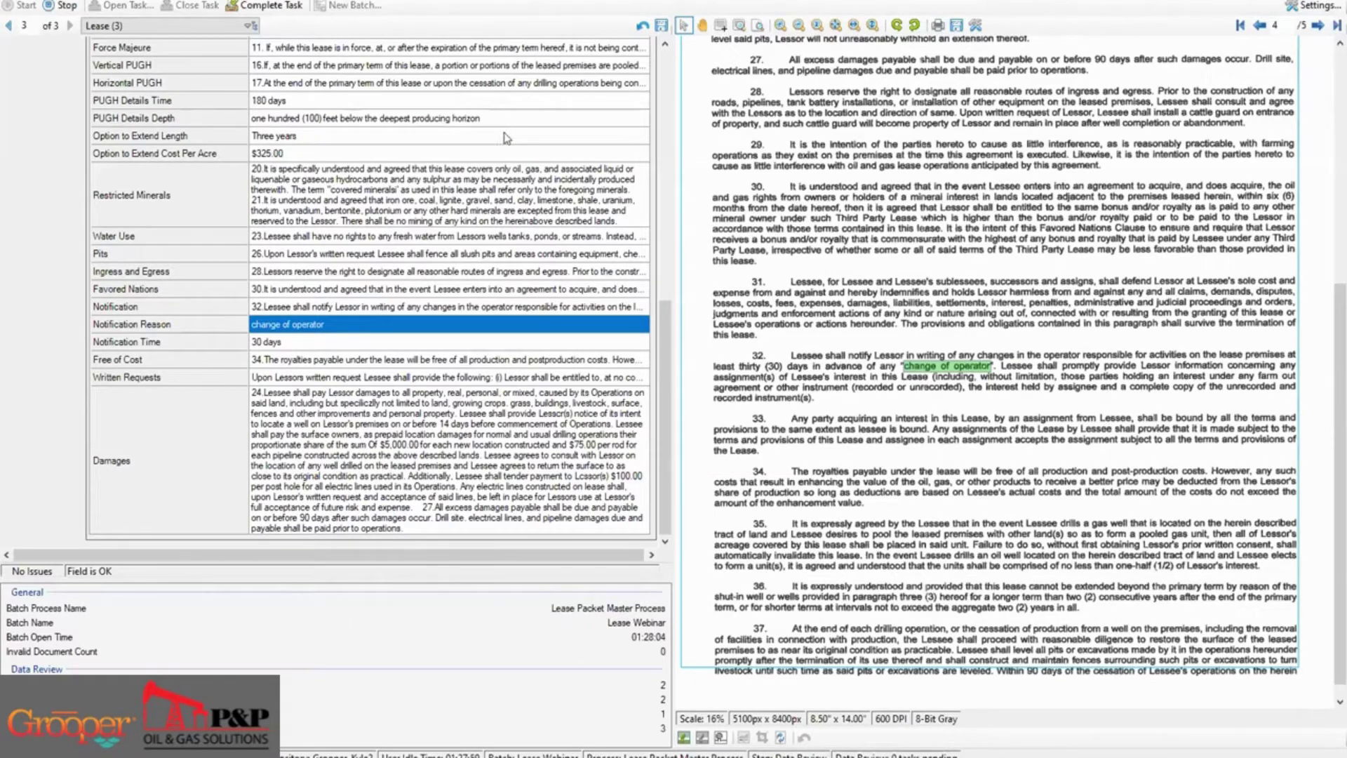
{"action": "left_click", "coordinate": [507, 184]}
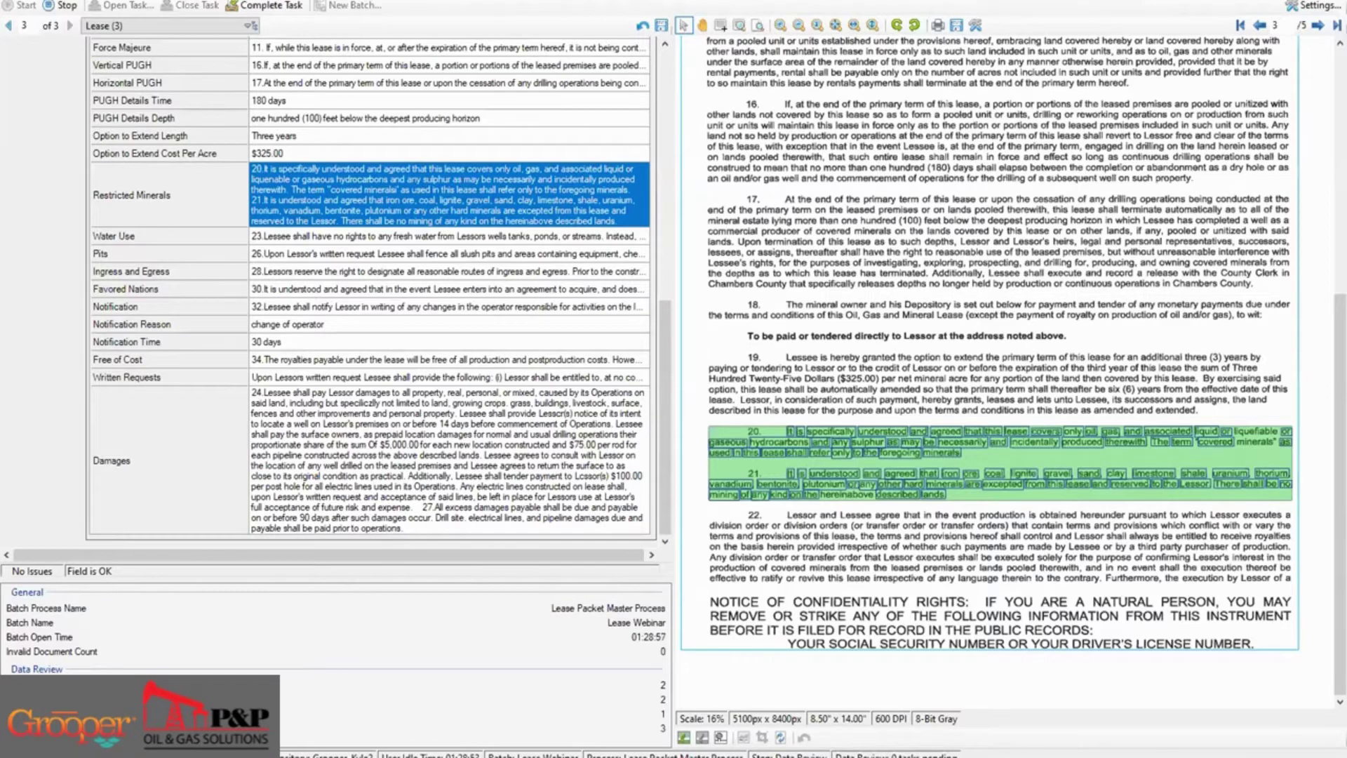
Compare the Assignability, Breach and Warranty clauses with paragraphs 8 to 10 of the lease, continuing down the clause list
{"action": "scroll", "coordinate": [371, 187], "scroll_direction": "up", "scroll_amount": 4}
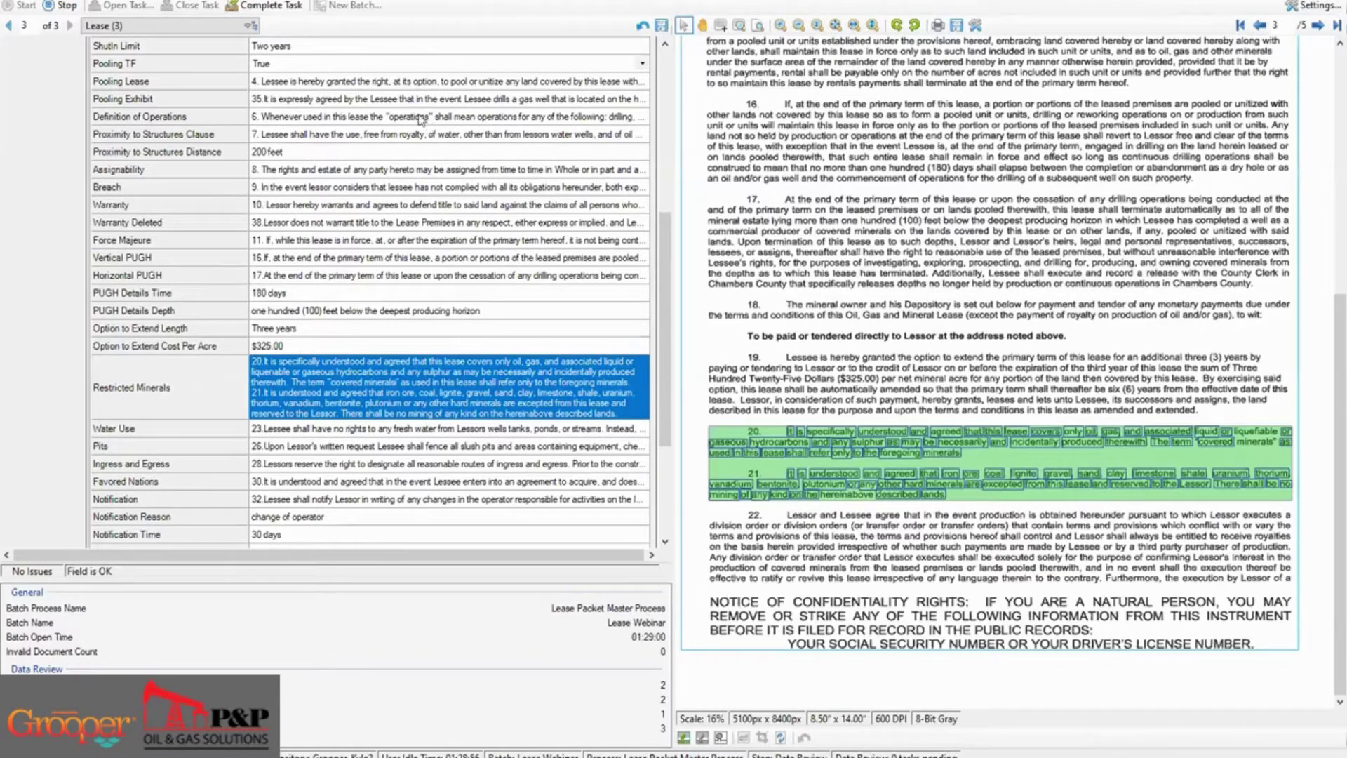
{"action": "left_click", "coordinate": [440, 169]}
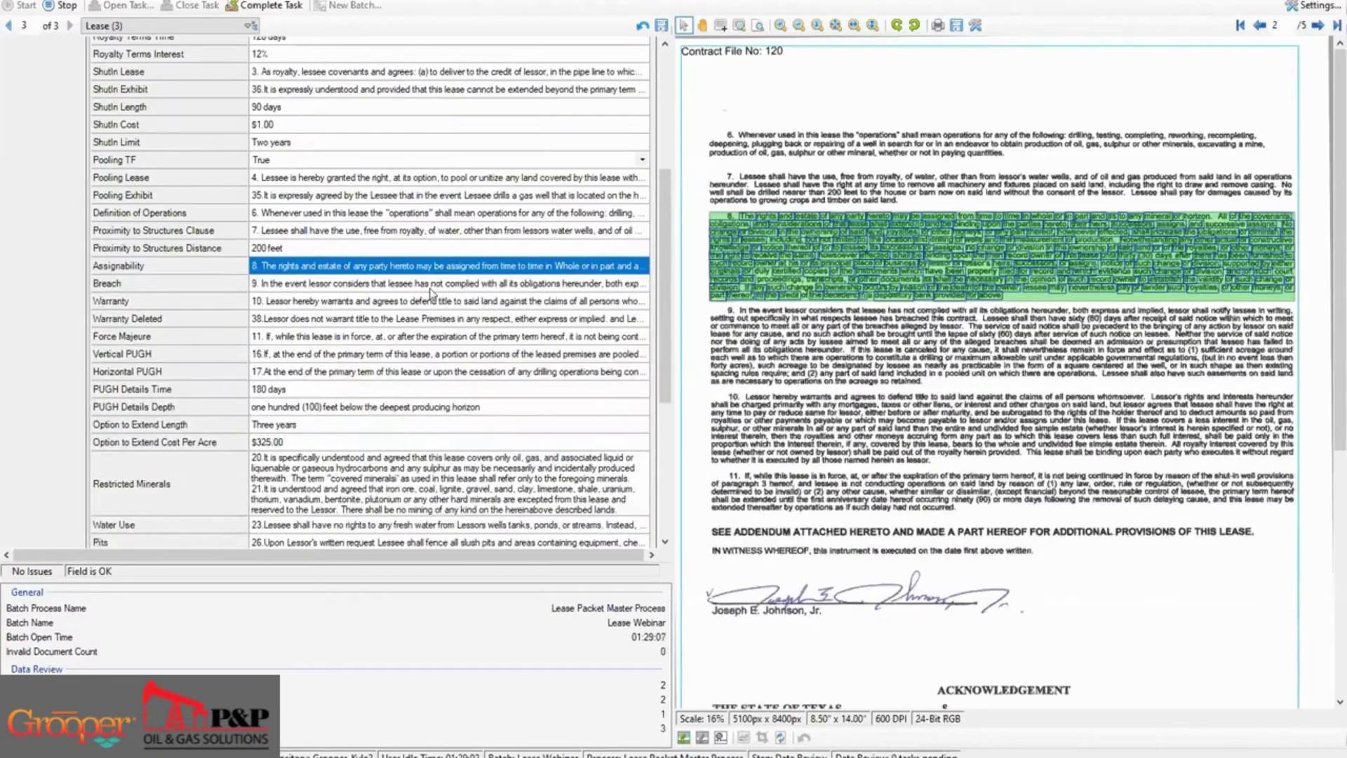
{"action": "left_click", "coordinate": [431, 288]}
{"action": "left_click", "coordinate": [438, 300]}
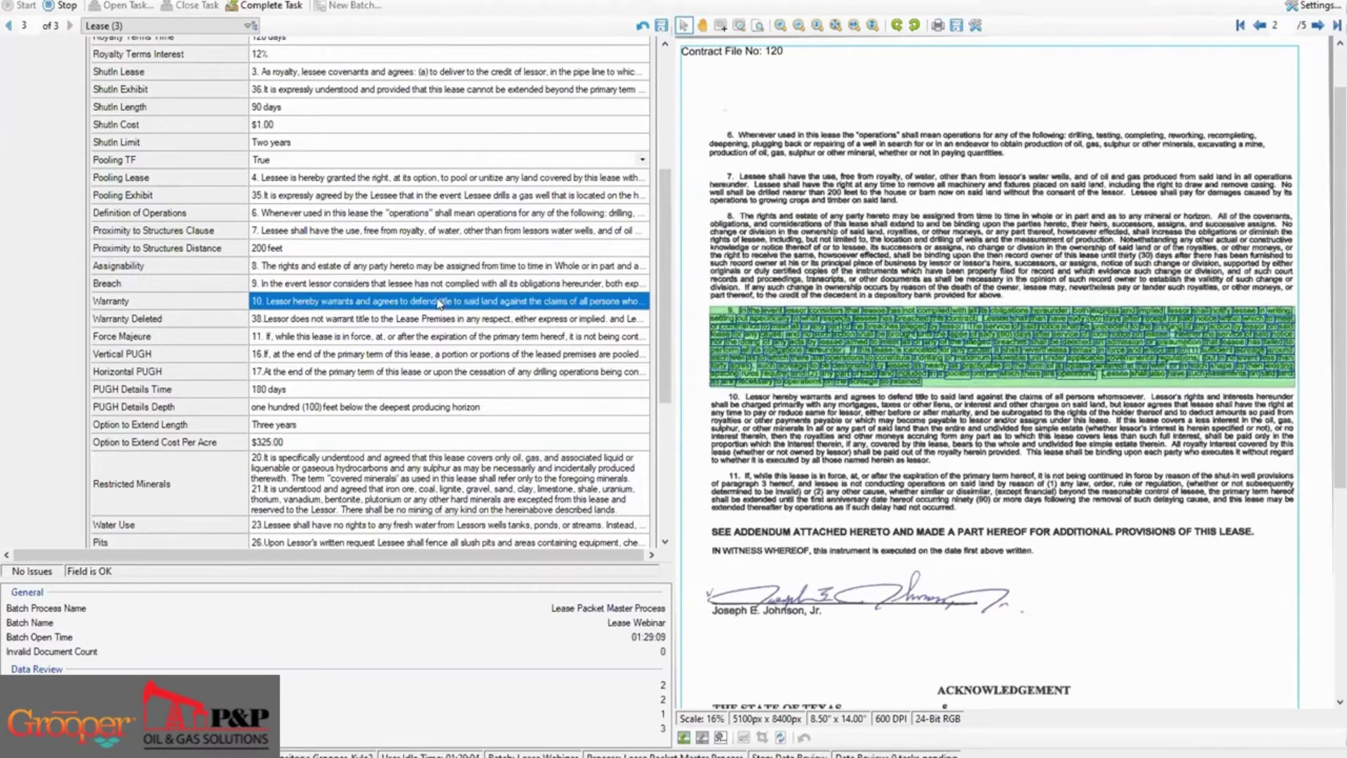
{"action": "left_click", "coordinate": [447, 322]}
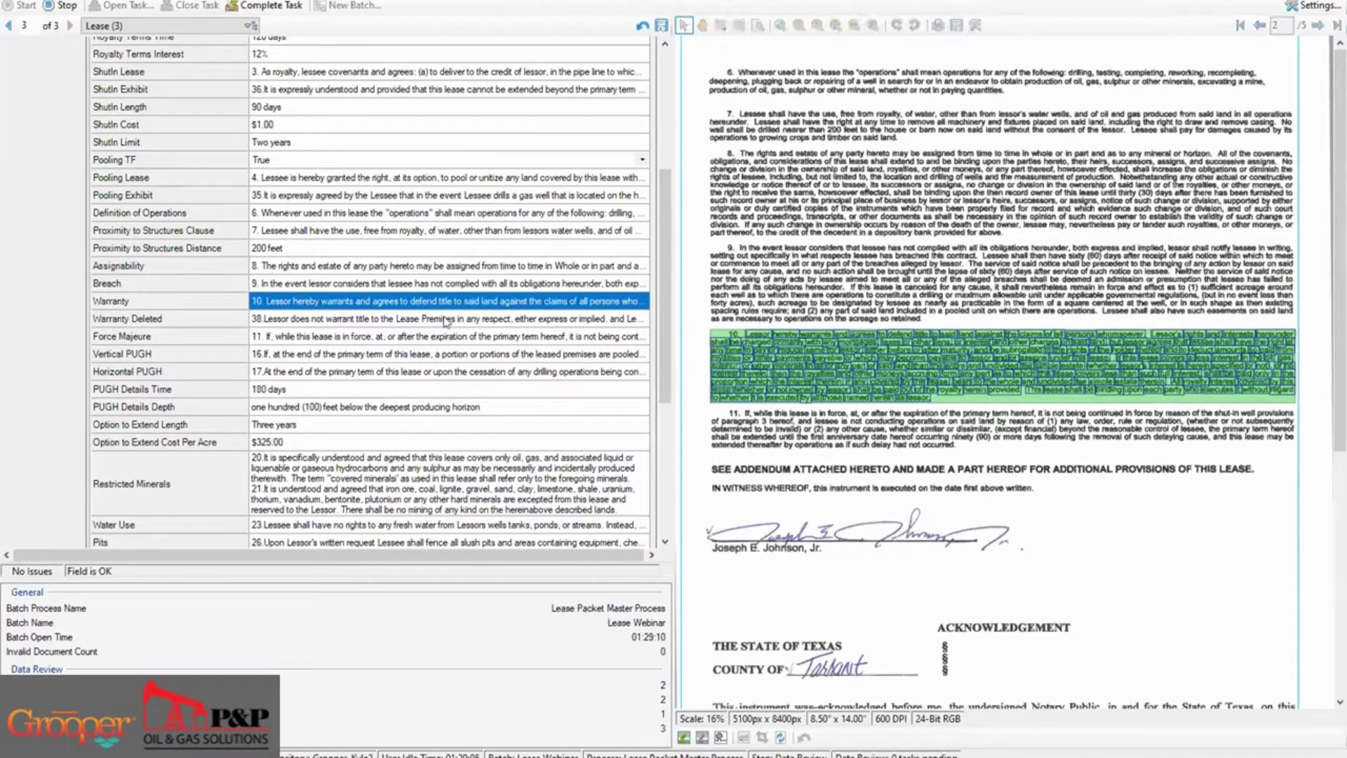
{"action": "left_click", "coordinate": [451, 336]}
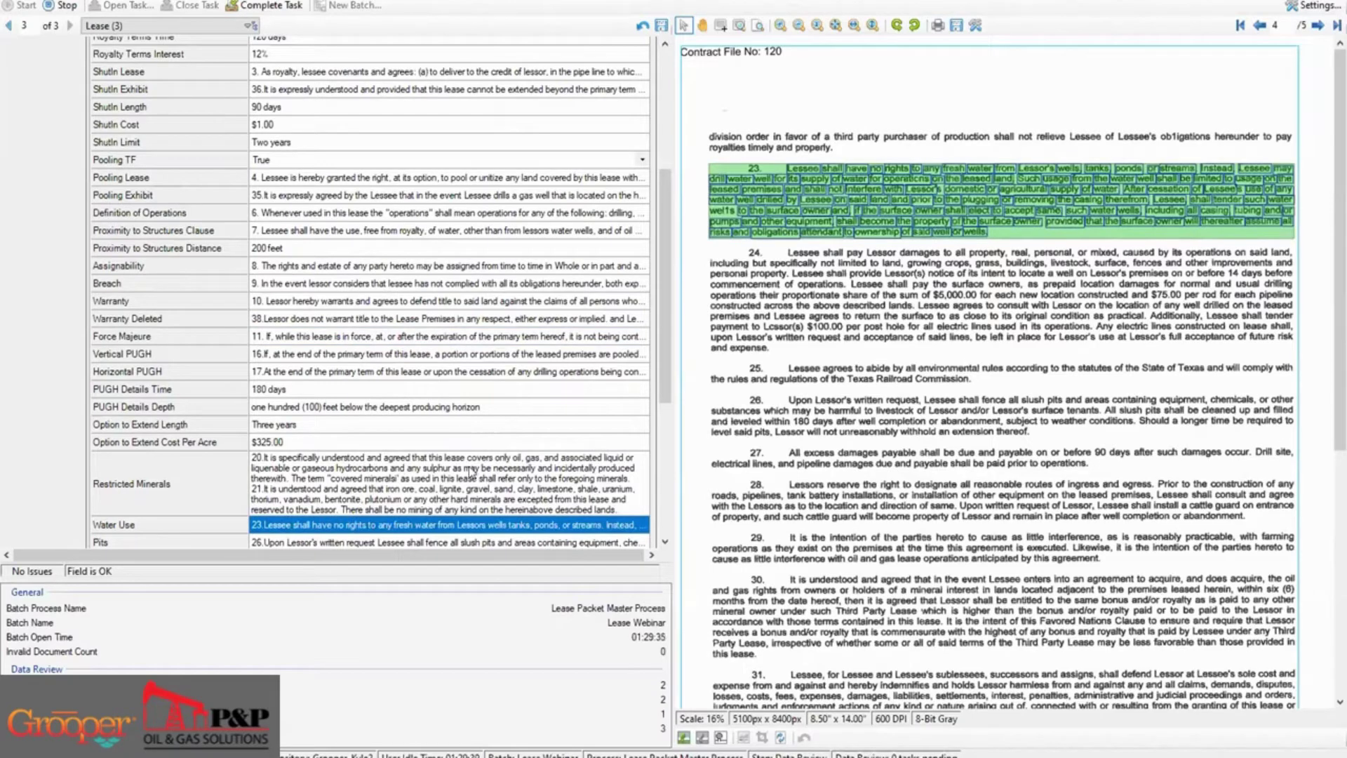
Compare the Pits and Ingress and Egress clauses with paragraphs 26 and 28 of the addendum
{"action": "scroll", "coordinate": [494, 484], "scroll_direction": "down", "scroll_amount": 2}
{"action": "scroll", "coordinate": [502, 493], "scroll_direction": "down", "scroll_amount": 2}
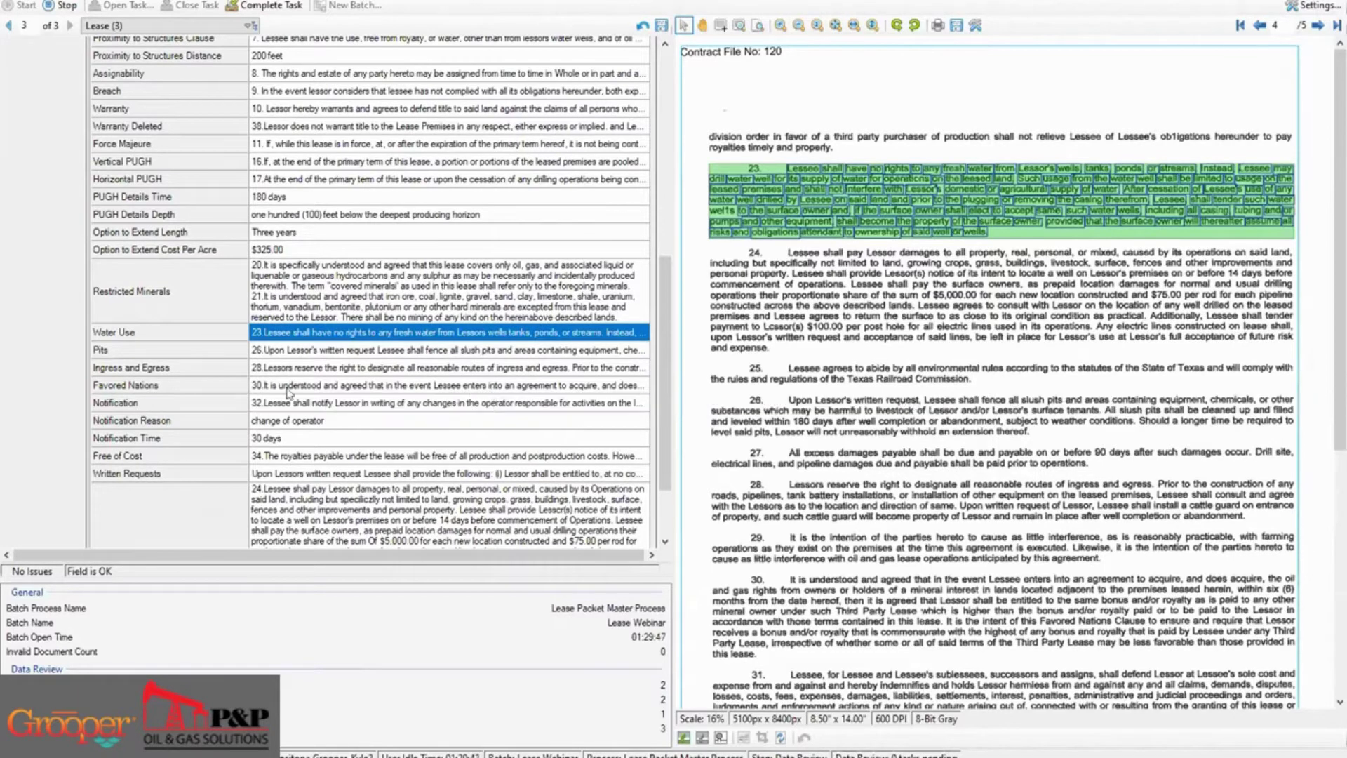
{"action": "left_click", "coordinate": [277, 351]}
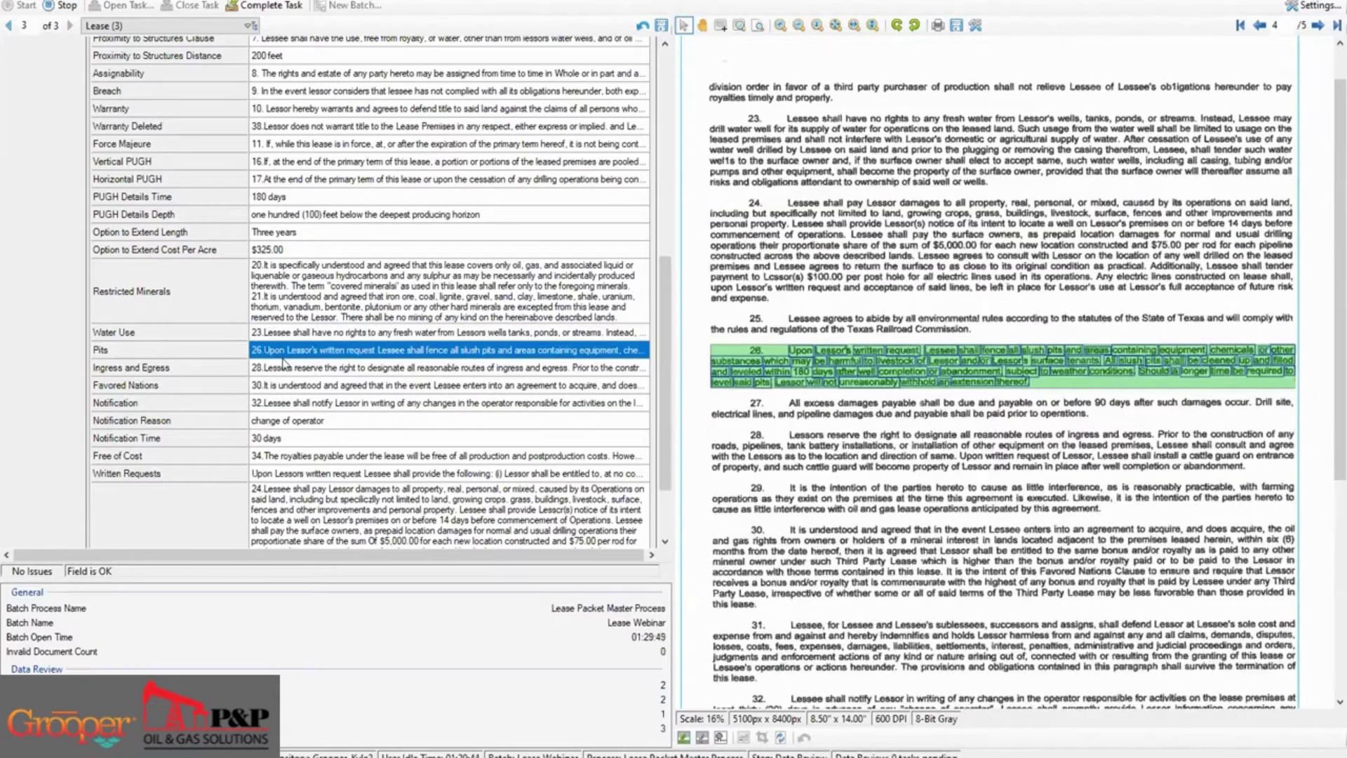
{"action": "left_click", "coordinate": [288, 369]}
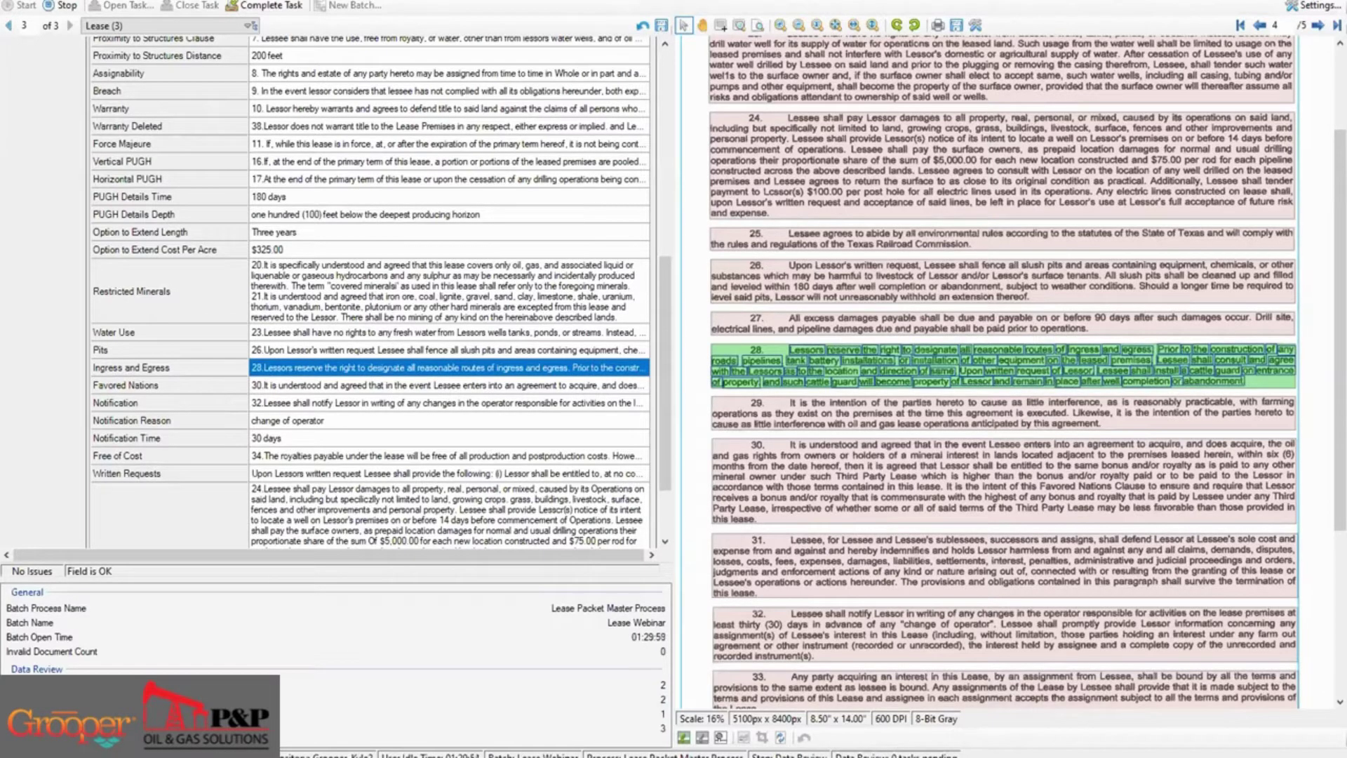
Examine the highlighted clause paragraphs across the addendum page and their classification confidence
{"action": "scroll", "coordinate": [1189, 612], "scroll_direction": "up", "scroll_amount": 1}
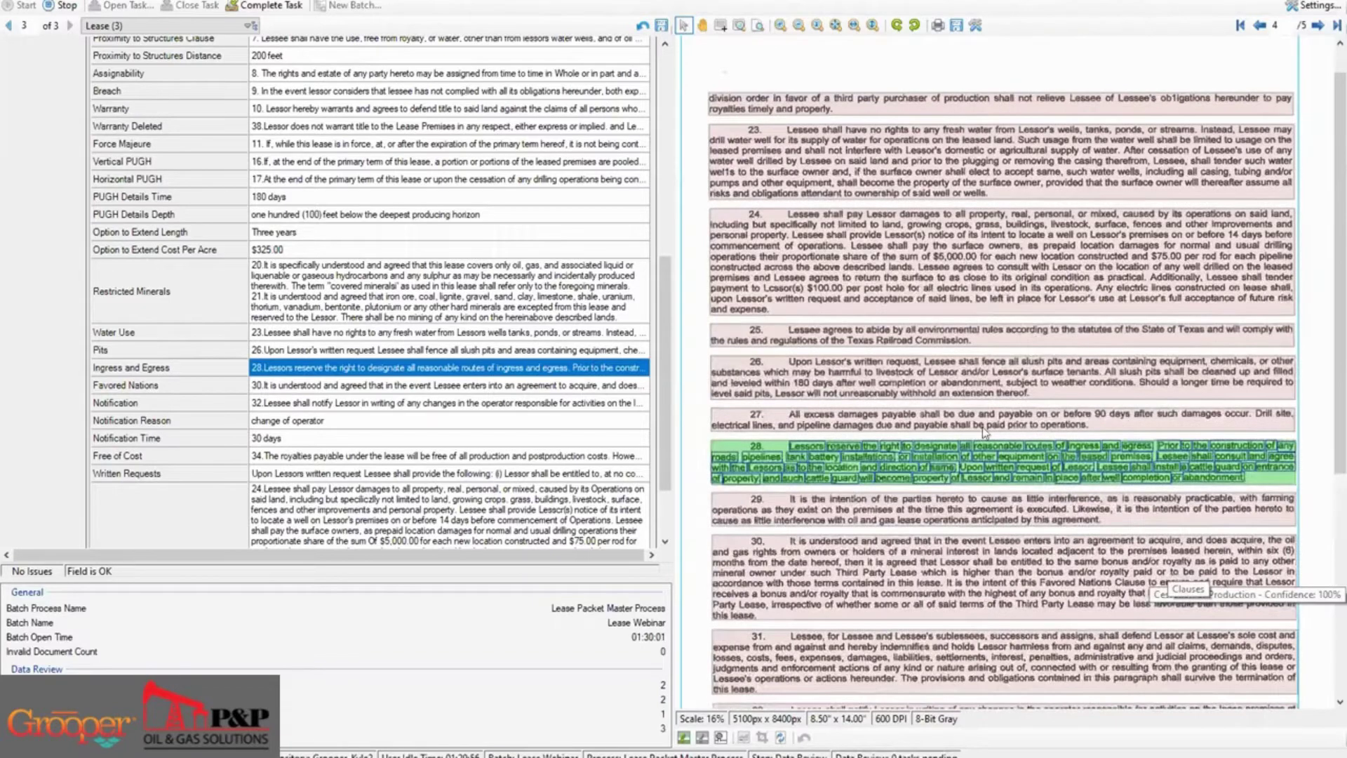
{"action": "scroll", "coordinate": [989, 428], "scroll_direction": "down", "scroll_amount": 1}
{"action": "scroll", "coordinate": [1093, 369], "scroll_direction": "down", "scroll_amount": 2}
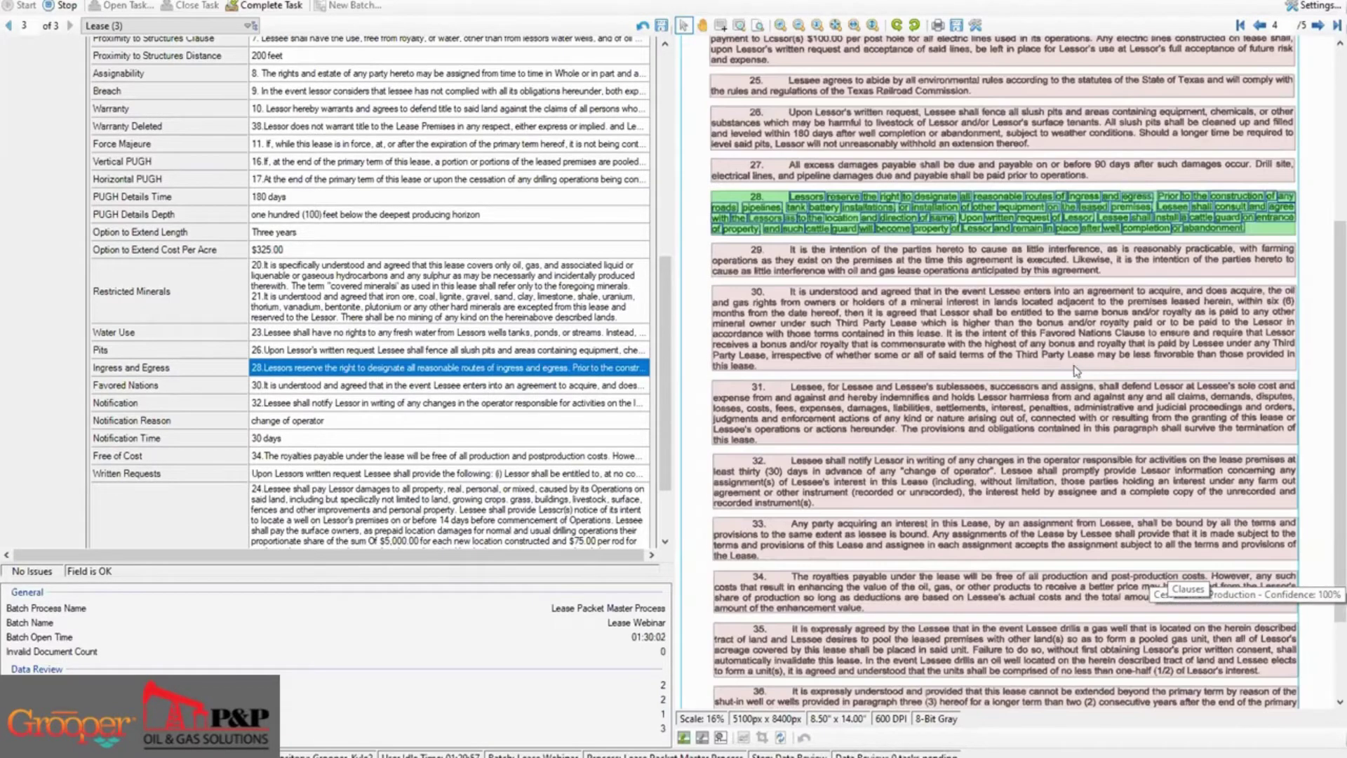
{"action": "scroll", "coordinate": [1077, 393], "scroll_direction": "down", "scroll_amount": 2}
{"action": "scroll", "coordinate": [1068, 435], "scroll_direction": "up", "scroll_amount": 4}
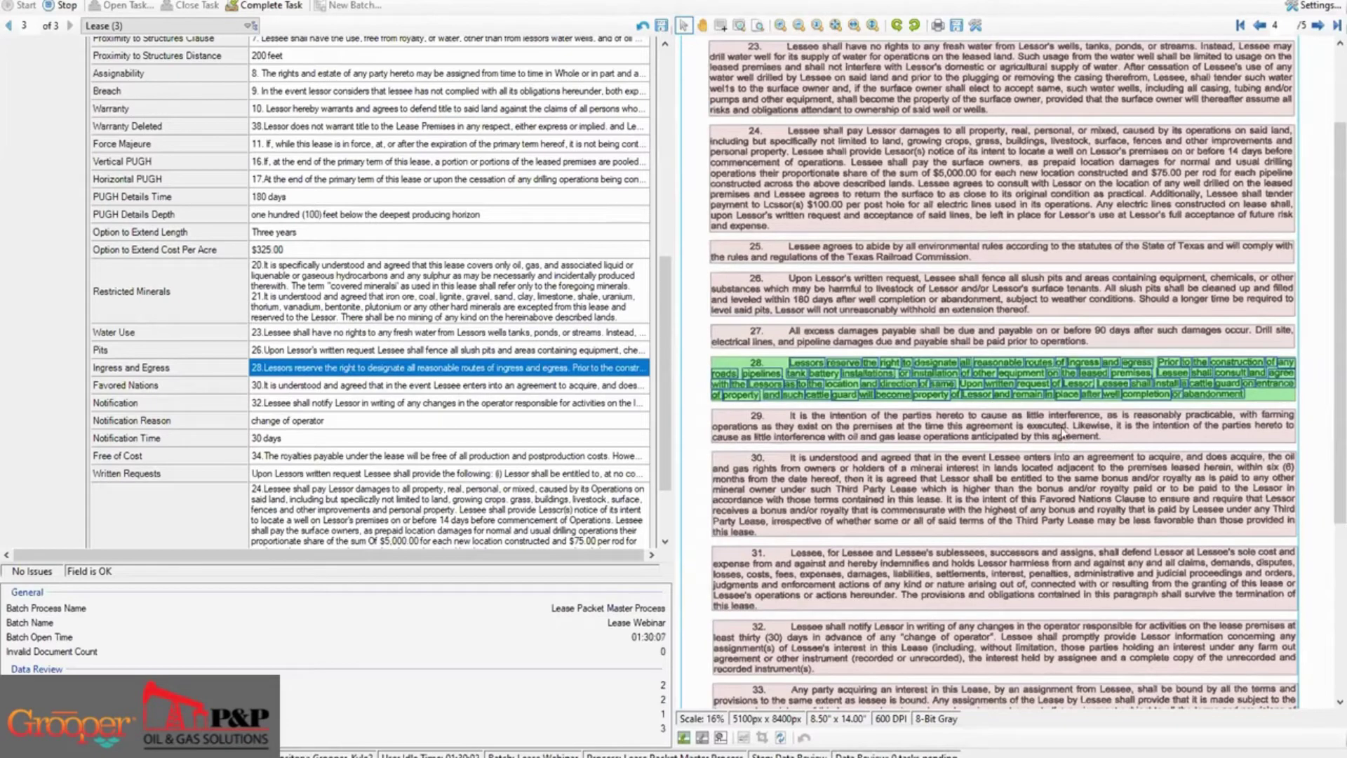
{"action": "mouse_move", "coordinate": [1059, 377]}
Check the Water Use clause against paragraph 23, glance at the original lease PDF in Acrobat and return to Grooper
{"action": "left_click", "coordinate": [340, 335]}
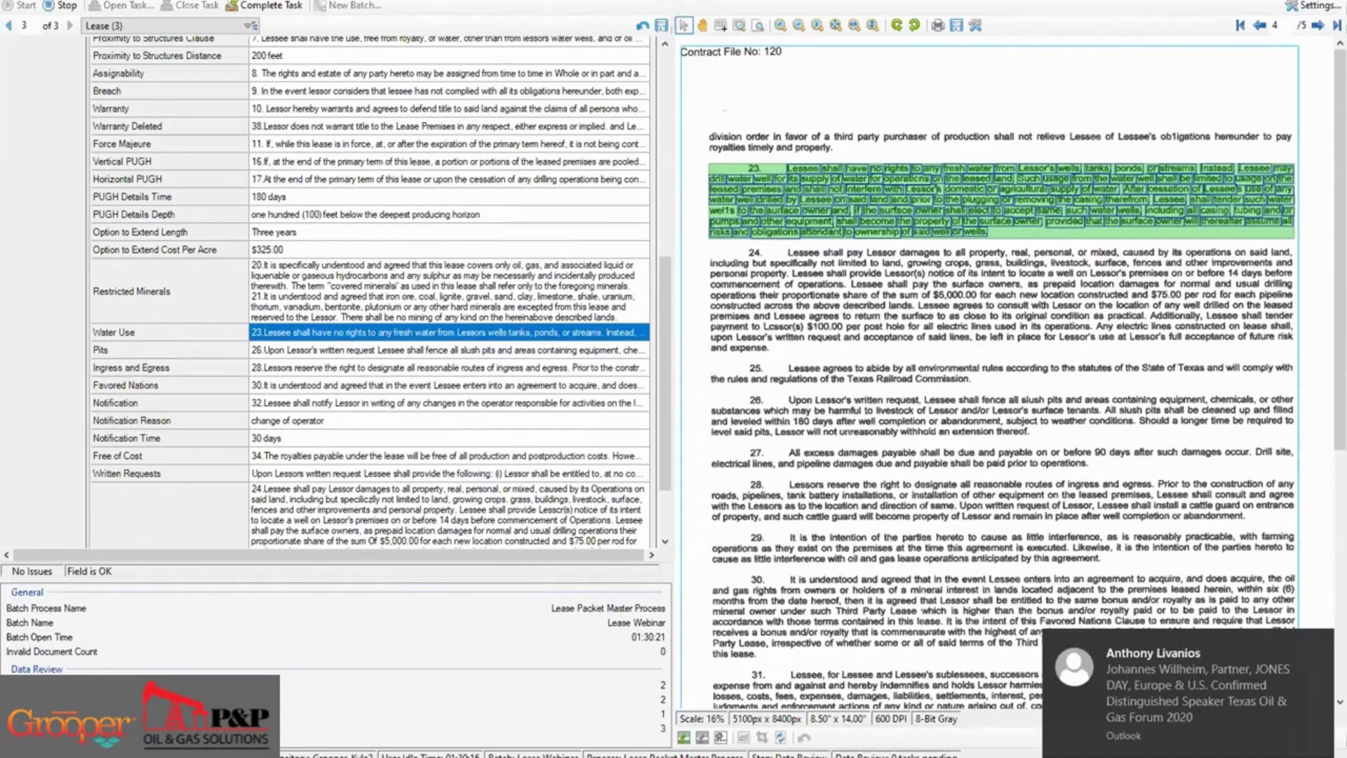
{"action": "left_click", "coordinate": [710, 685]}
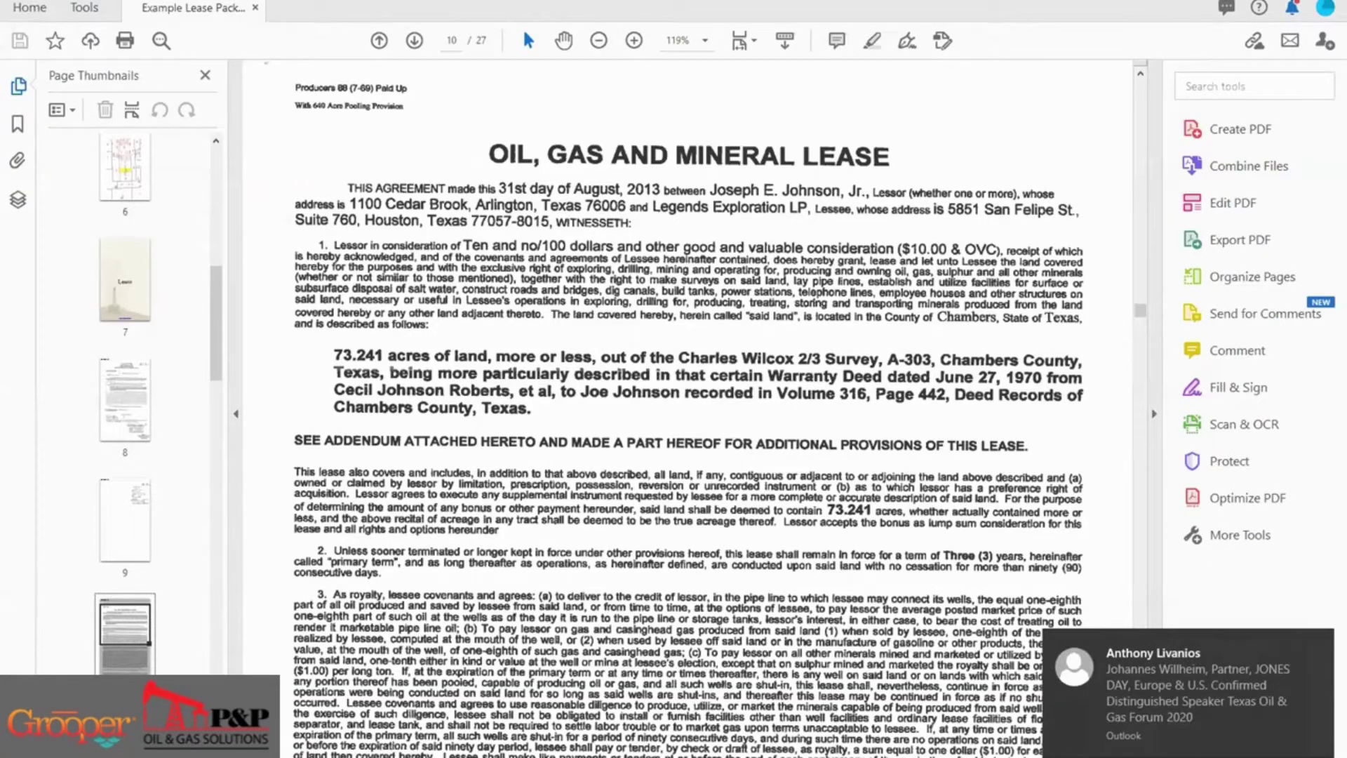
{"action": "key", "text": "alt+Tab"}
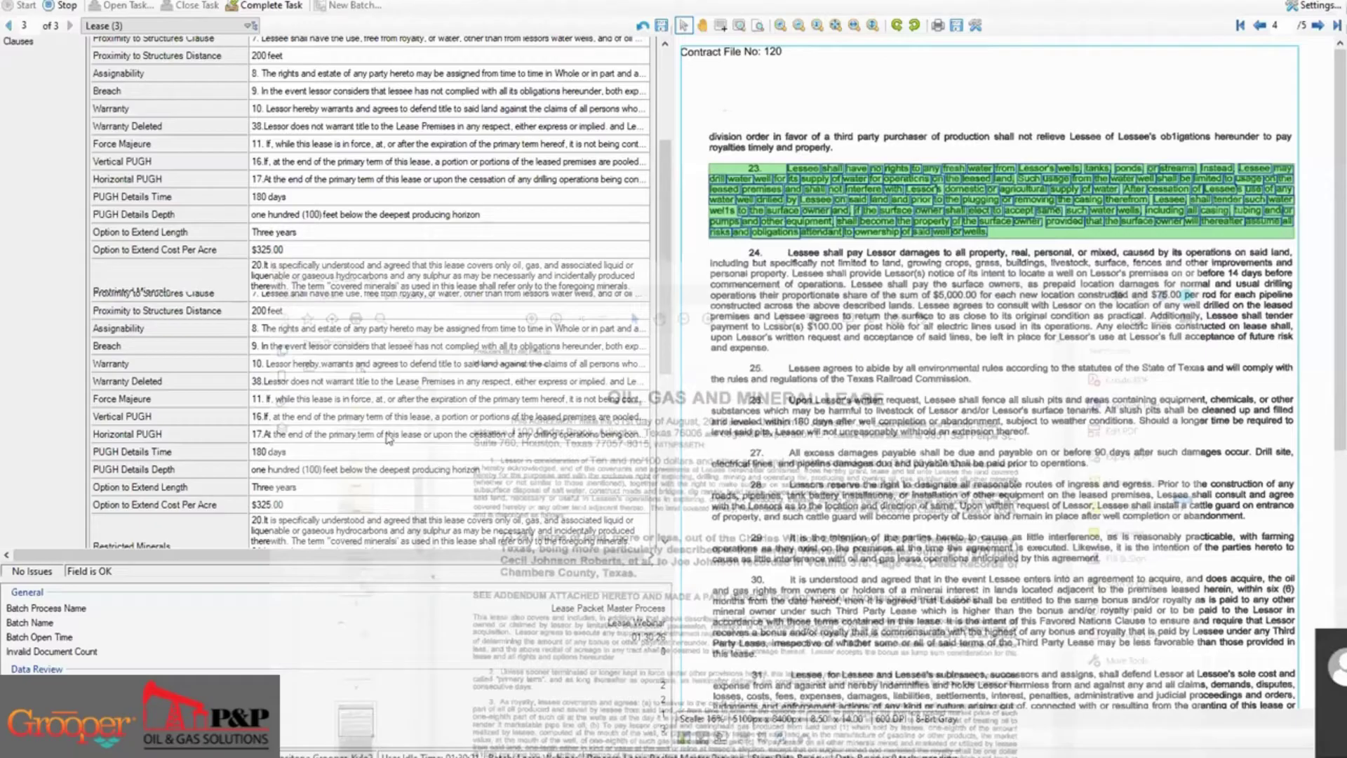
Correct the misread word "wel1s" to "wells" in the Water Use clause, in the phrase "such water wells to the surface owner"
{"action": "scroll", "coordinate": [228, 240], "scroll_direction": "down", "scroll_amount": 5}
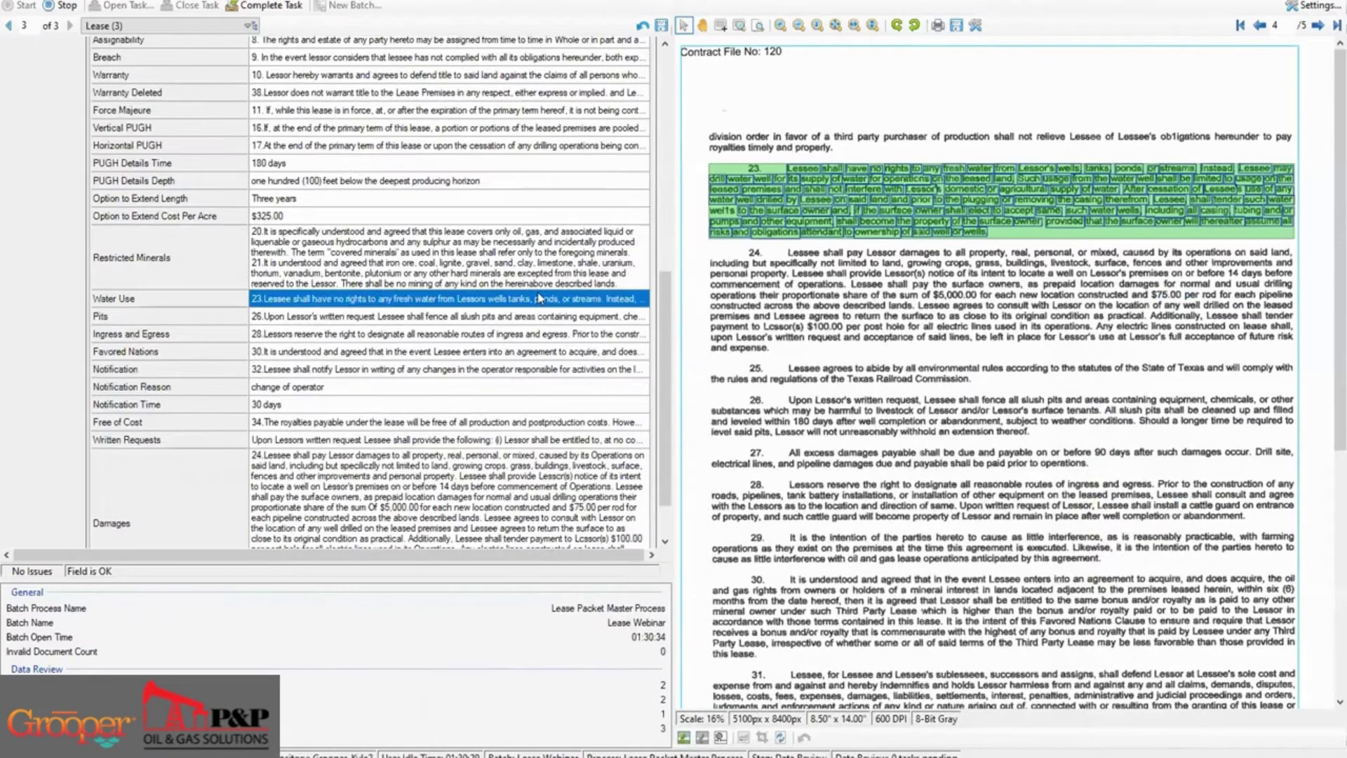
{"action": "left_click", "coordinate": [538, 298]}
{"action": "left_click_drag", "start_coordinate": [544, 296], "coordinate": [618, 293]}
{"action": "left_click", "coordinate": [618, 295]}
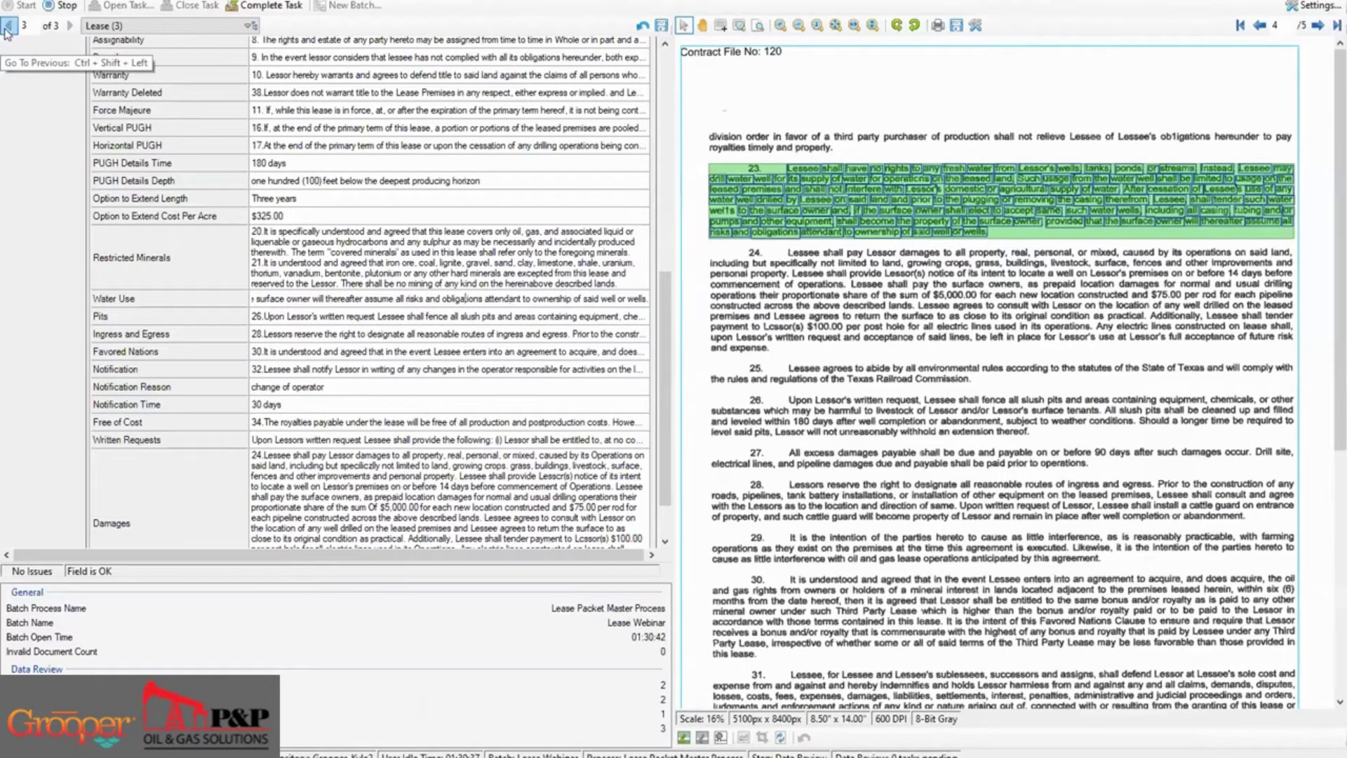
{"action": "key", "text": "Left"}
{"action": "key", "text": "Left"}
{"action": "key", "text": "Left"}
{"action": "key", "text": "Left"}
{"action": "key", "text": "Left"}
{"action": "key", "text": "Left"}
{"action": "key", "text": "Left"}
{"action": "key", "text": "Left"}
{"action": "key", "text": "Left"}
{"action": "key", "text": "Left"}
{"action": "key", "text": "Left"}
{"action": "key", "text": "Left"}
{"action": "key", "text": "Left"}
{"action": "key", "text": "Left"}
{"action": "key", "text": "Left"}
{"action": "key", "text": "Left"}
{"action": "key", "text": "Left"}
{"action": "key", "text": "Left"}
{"action": "key", "text": "Left"}
{"action": "key", "text": "Left"}
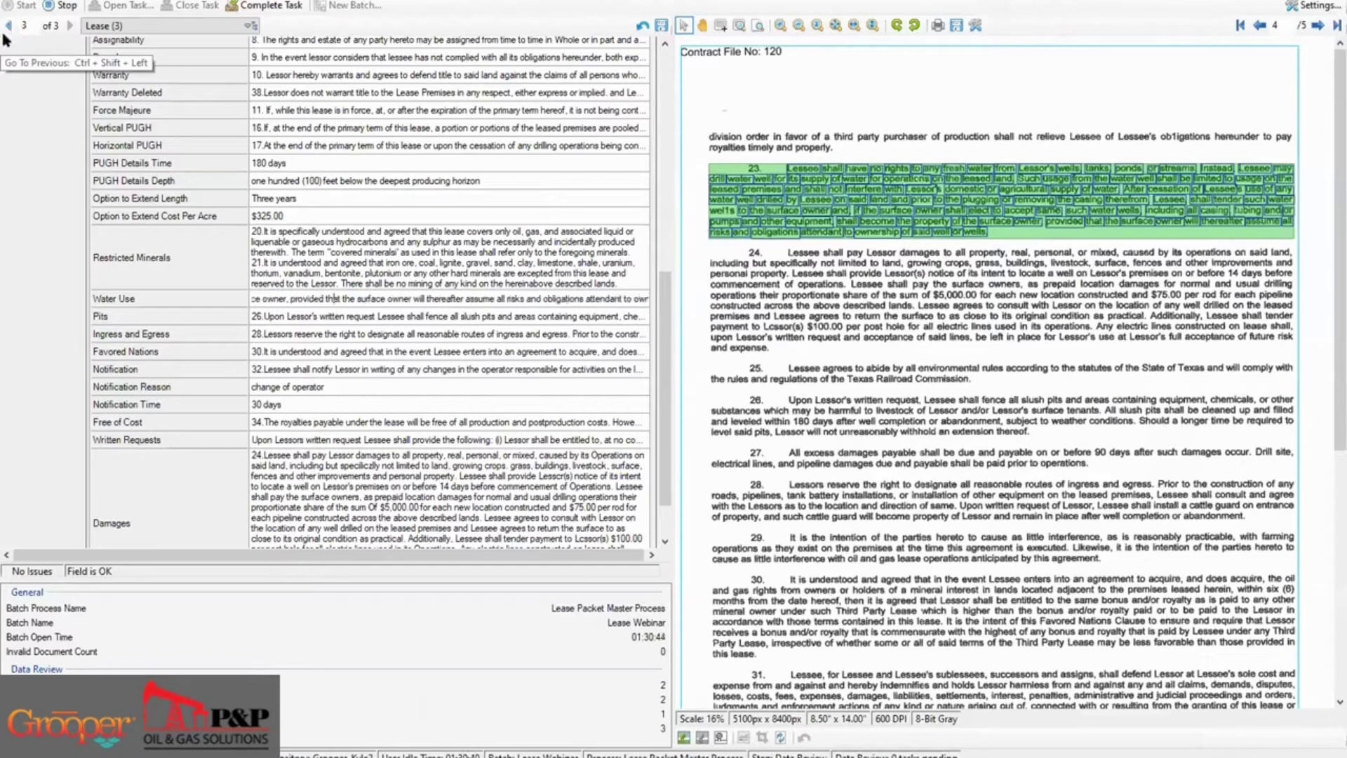
{"action": "key", "text": "Left"}
{"action": "key", "text": "Left"}
{"action": "key", "text": "Left"}
{"action": "key", "text": "Left"}
{"action": "key", "text": "Left"}
{"action": "key", "text": "Left"}
{"action": "key", "text": "Left"}
{"action": "key", "text": "Left"}
{"action": "key", "text": "Left"}
{"action": "key", "text": "Left"}
{"action": "key", "text": "Left"}
{"action": "key", "text": "Left"}
{"action": "key", "text": "Left"}
{"action": "key", "text": "Left"}
{"action": "key", "text": "Left"}
{"action": "key", "text": "Left"}
{"action": "key", "text": "Left"}
{"action": "key", "text": "Left"}
{"action": "key", "text": "Left"}
{"action": "key", "text": "Left"}
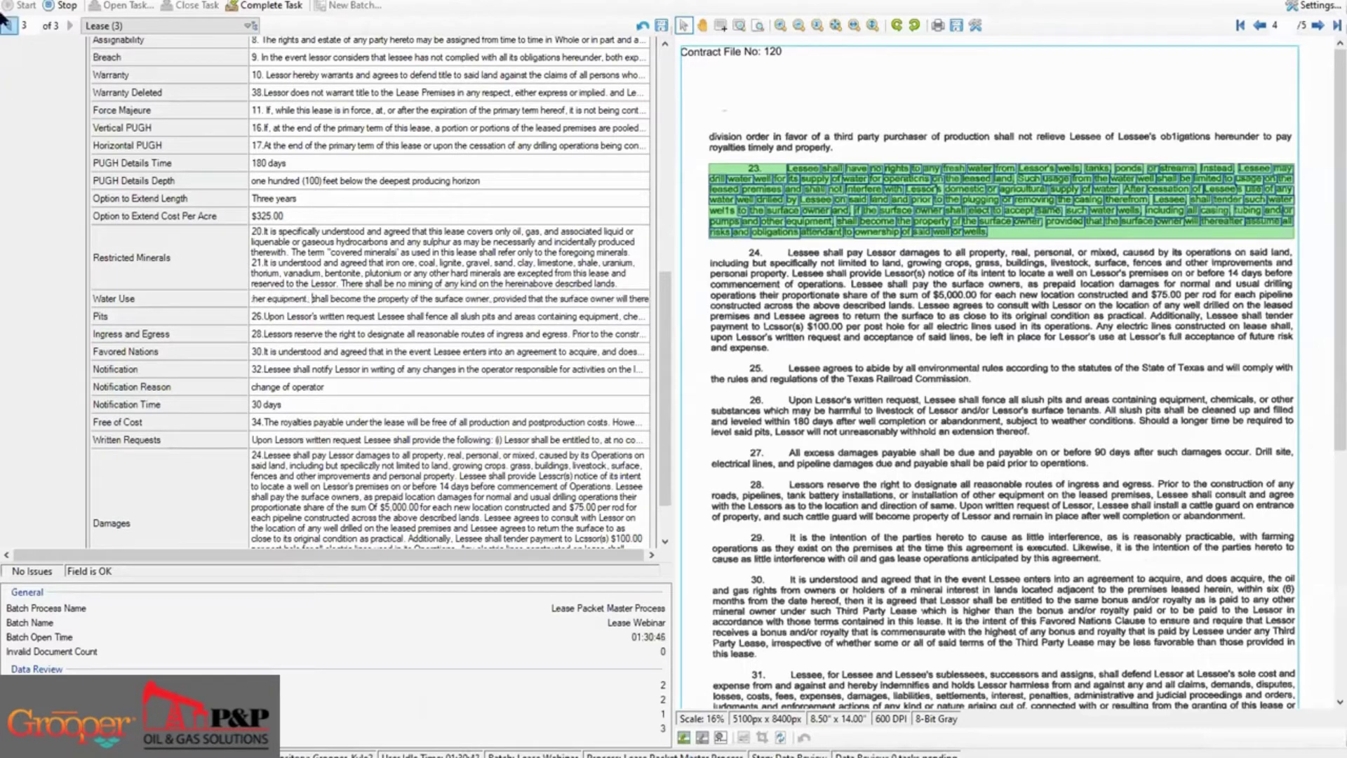
{"action": "key", "text": "Left"}
{"action": "key", "text": "Left"}
{"action": "key", "text": "Left"}
{"action": "key", "text": "Left"}
{"action": "key", "text": "Left"}
{"action": "key", "text": "Left"}
{"action": "key", "text": "Left"}
{"action": "key", "text": "Left"}
{"action": "key", "text": "Left"}
{"action": "key", "text": "Left"}
{"action": "key", "text": "Left"}
{"action": "key", "text": "Left"}
{"action": "key", "text": "Left"}
{"action": "key", "text": "Left"}
{"action": "key", "text": "Left"}
{"action": "key", "text": "Left"}
{"action": "key", "text": "Left"}
{"action": "key", "text": "Left"}
{"action": "key", "text": "Left"}
{"action": "key", "text": "Left"}
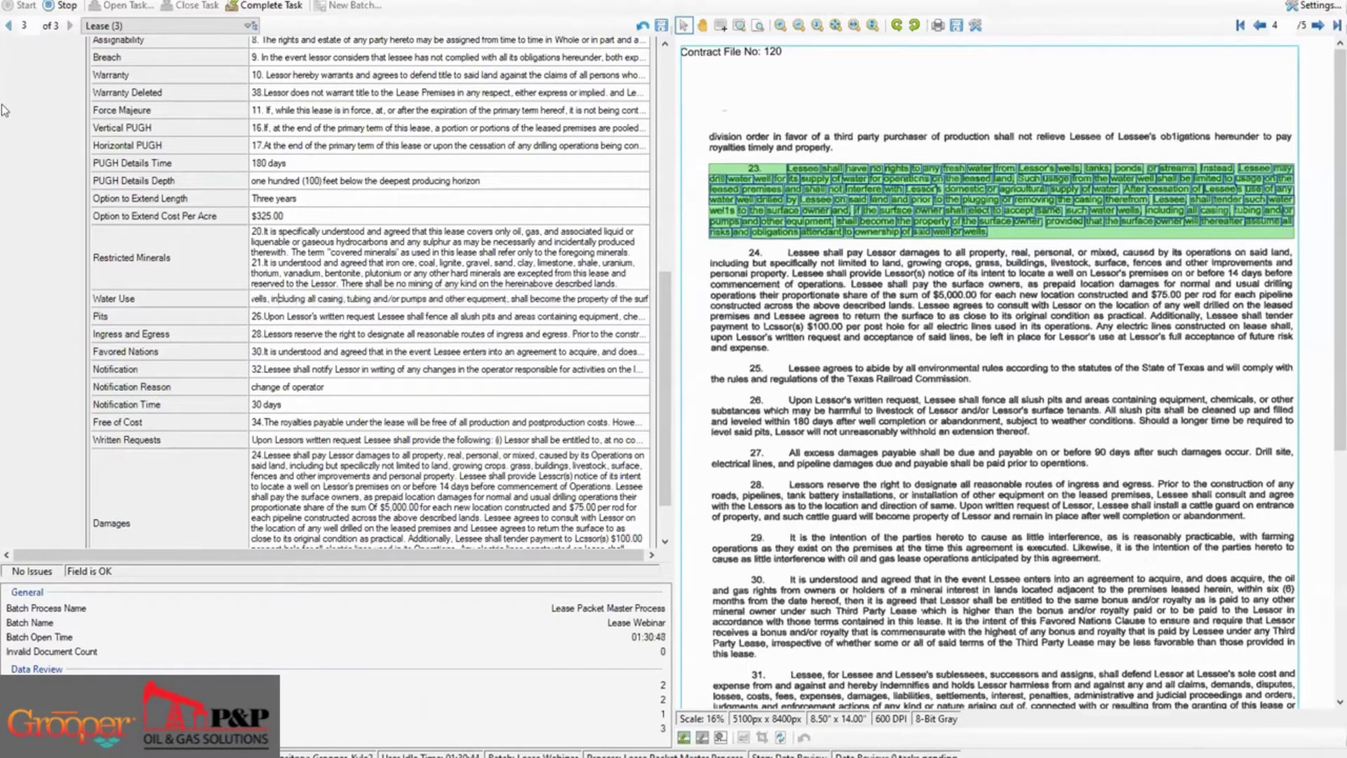
{"action": "key", "text": "Left"}
{"action": "key", "text": "Left"}
{"action": "key", "text": "Left"}
{"action": "key", "text": "Left"}
{"action": "key", "text": "Left"}
{"action": "key", "text": "Left"}
{"action": "key", "text": "Left"}
{"action": "key", "text": "Left"}
{"action": "key", "text": "Left"}
{"action": "key", "text": "Left"}
{"action": "key", "text": "Left"}
{"action": "key", "text": "Left"}
{"action": "key", "text": "Left"}
{"action": "key", "text": "Left"}
{"action": "key", "text": "Left"}
{"action": "key", "text": "Left"}
{"action": "key", "text": "Left"}
{"action": "key", "text": "Left"}
{"action": "key", "text": "Left"}
{"action": "key", "text": "Left"}
{"action": "key", "text": "Left"}
{"action": "key", "text": "Left"}
{"action": "key", "text": "Left"}
{"action": "key", "text": "Left"}
{"action": "key", "text": "Left"}
{"action": "key", "text": "Left"}
{"action": "key", "text": "Left"}
{"action": "key", "text": "Left"}
{"action": "key", "text": "Left"}
{"action": "key", "text": "Left"}
{"action": "key", "text": "Left"}
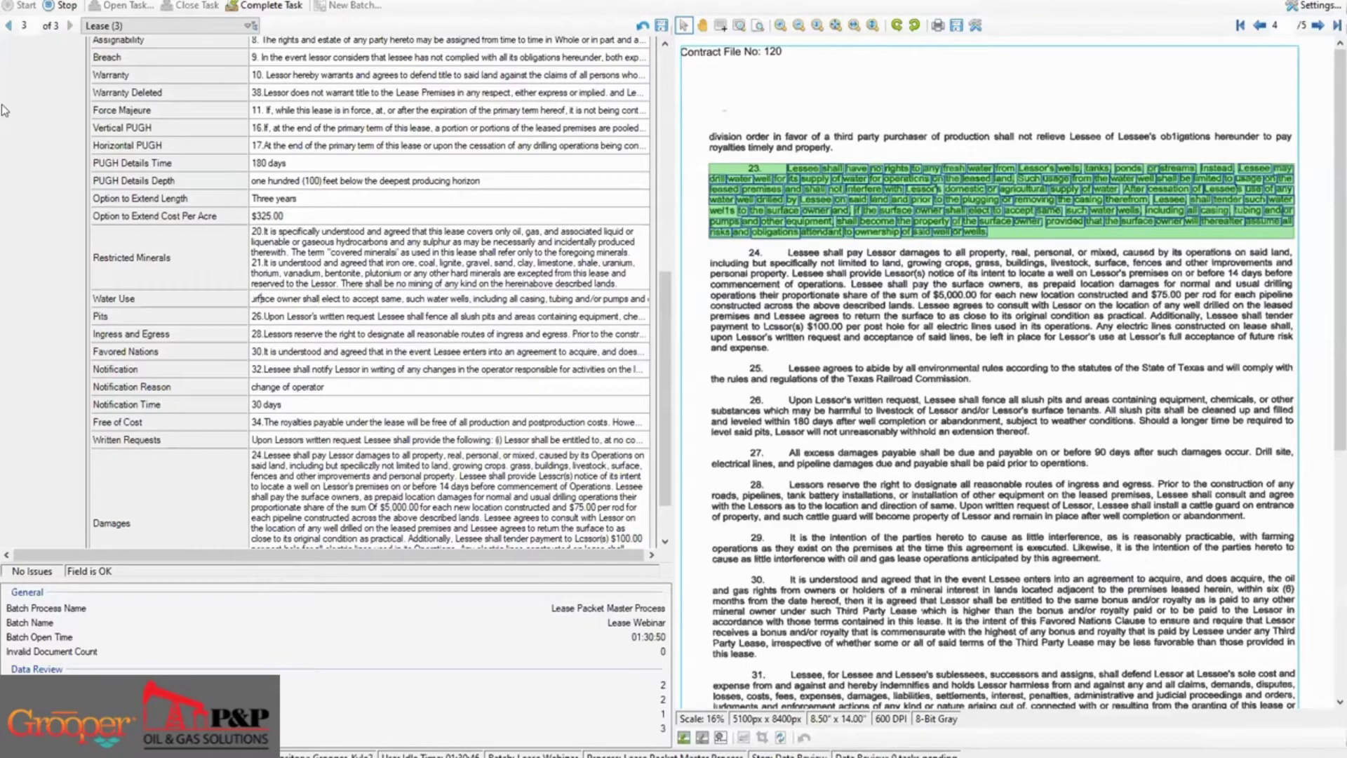
{"action": "key", "text": "Left"}
{"action": "key", "text": "Left"}
{"action": "key", "text": "Left"}
{"action": "key", "text": "Left"}
{"action": "key", "text": "Left"}
{"action": "key", "text": "Left"}
{"action": "key", "text": "Left"}
{"action": "key", "text": "Left"}
{"action": "key", "text": "Left"}
{"action": "key", "text": "Left"}
{"action": "key", "text": "Left"}
{"action": "key", "text": "Left"}
{"action": "key", "text": "Left"}
{"action": "key", "text": "Left"}
{"action": "key", "text": "Left"}
{"action": "key", "text": "Left"}
{"action": "key", "text": "Left"}
{"action": "key", "text": "Left"}
{"action": "key", "text": "Left"}
{"action": "key", "text": "Left"}
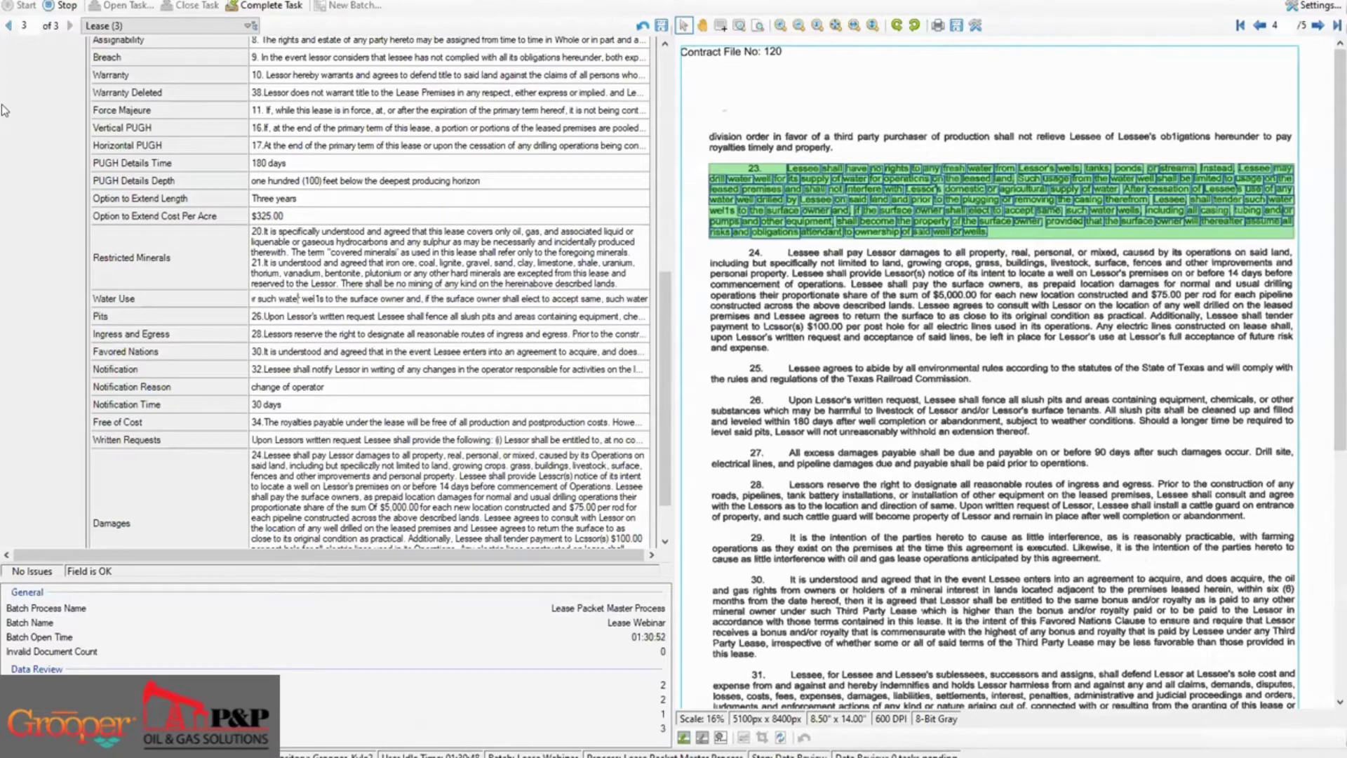
{"action": "key", "text": "Right"}
{"action": "key", "text": "Right"}
{"action": "key", "text": "shift+Right"}
{"action": "key", "text": "shift+Right"}
{"action": "key", "text": "shift+Right"}
{"action": "key", "text": "shift+Right"}
{"action": "key", "text": "shift+Right"}
{"action": "left_click", "coordinate": [320, 303]}
{"action": "key", "text": "BackSpace"}
{"action": "type", "text": "l"}
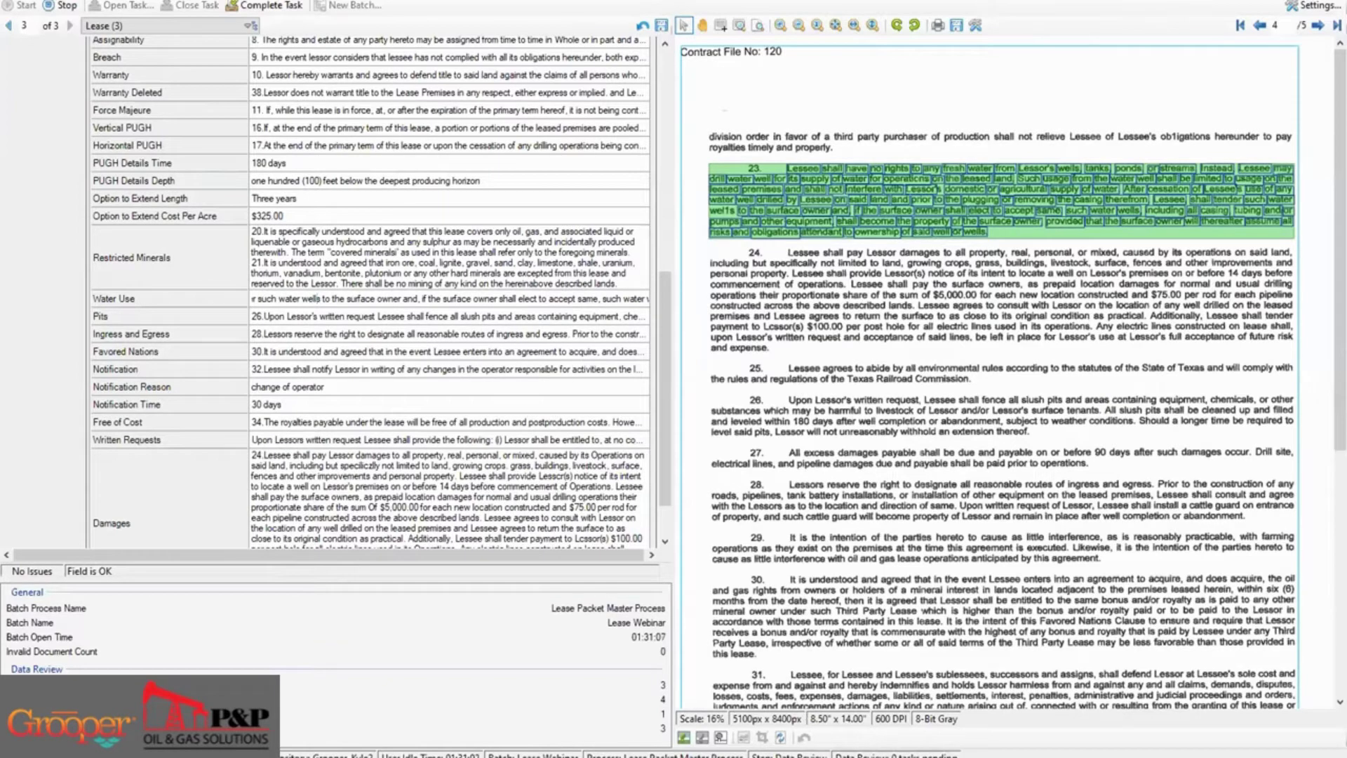
Switch to the lease PDF in Acrobat and go to the addendum page containing paragraph 23
{"action": "left_click", "coordinate": [734, 757]}
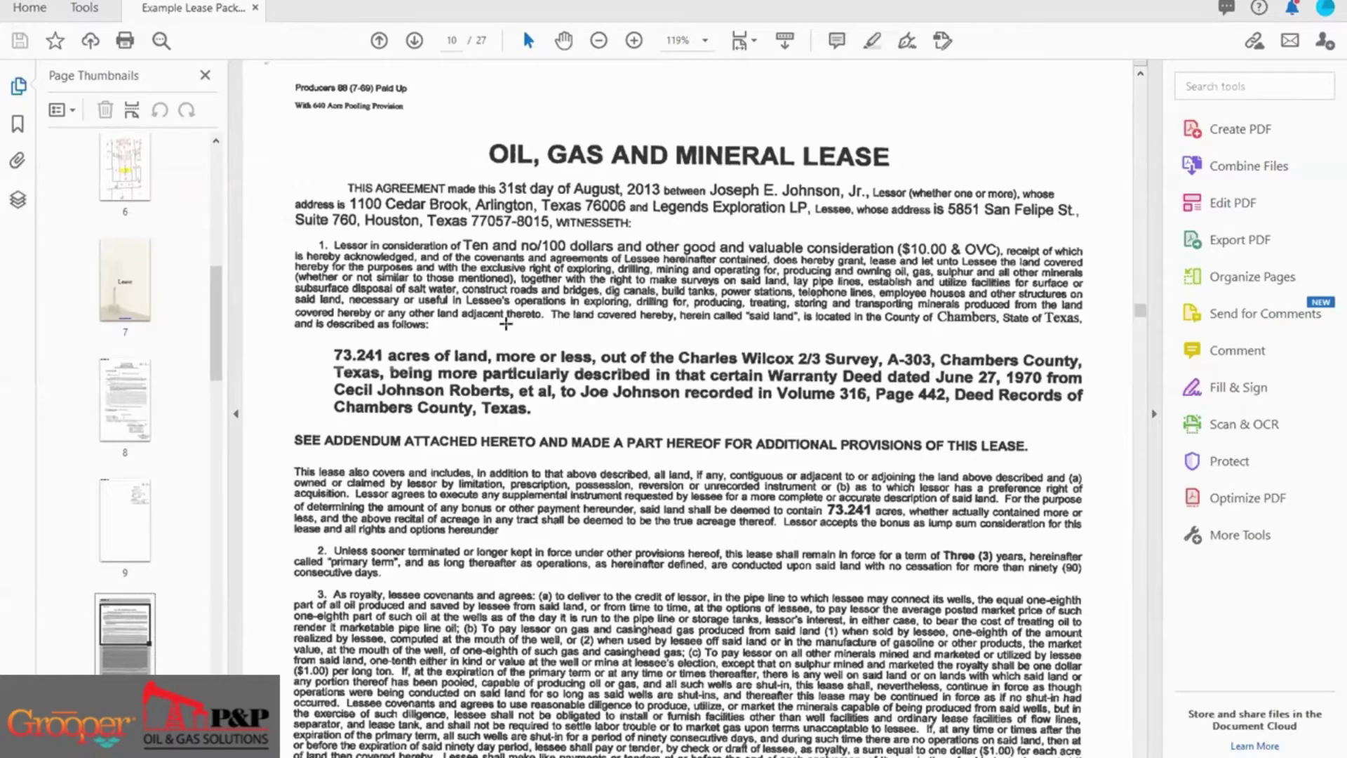
{"action": "scroll", "coordinate": [506, 324], "scroll_direction": "down", "scroll_amount": 1}
{"action": "scroll", "coordinate": [507, 323], "scroll_direction": "down", "scroll_amount": 5}
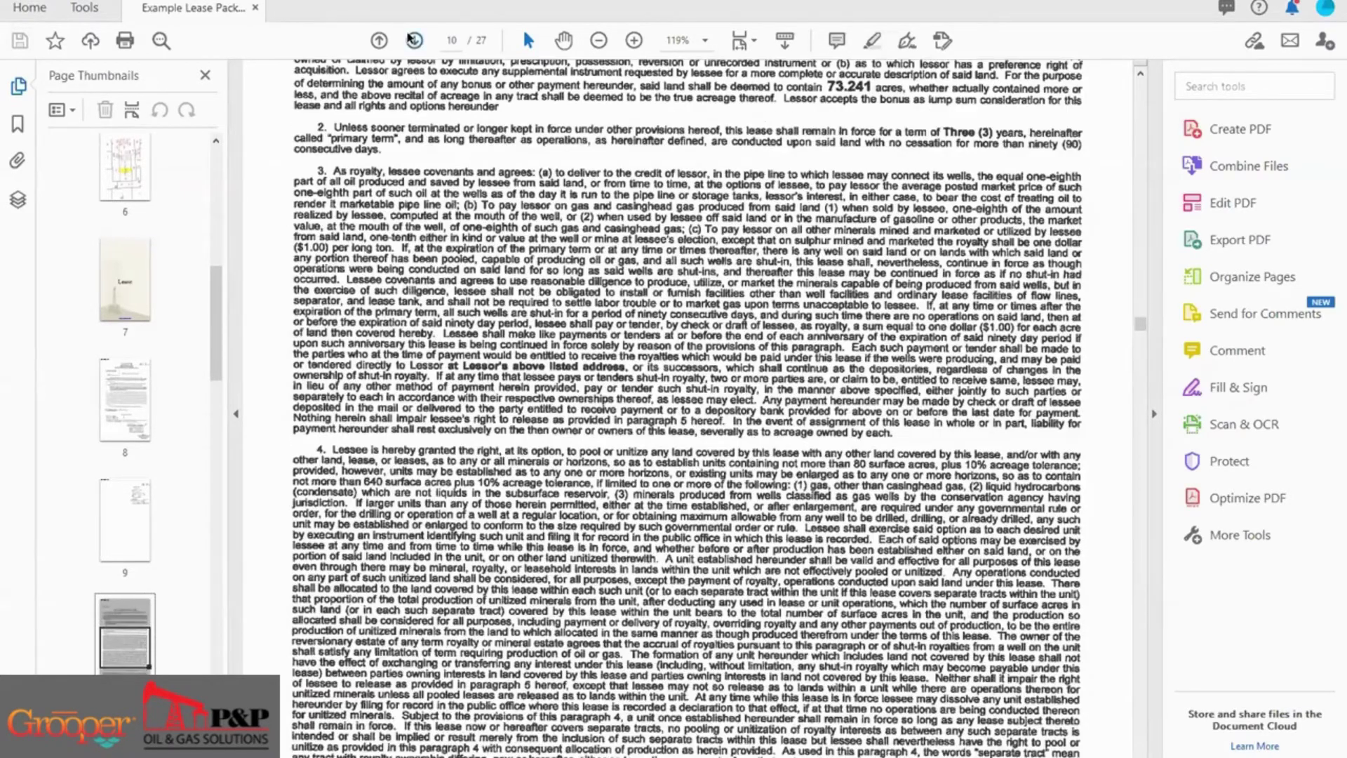
{"action": "left_click", "coordinate": [414, 41]}
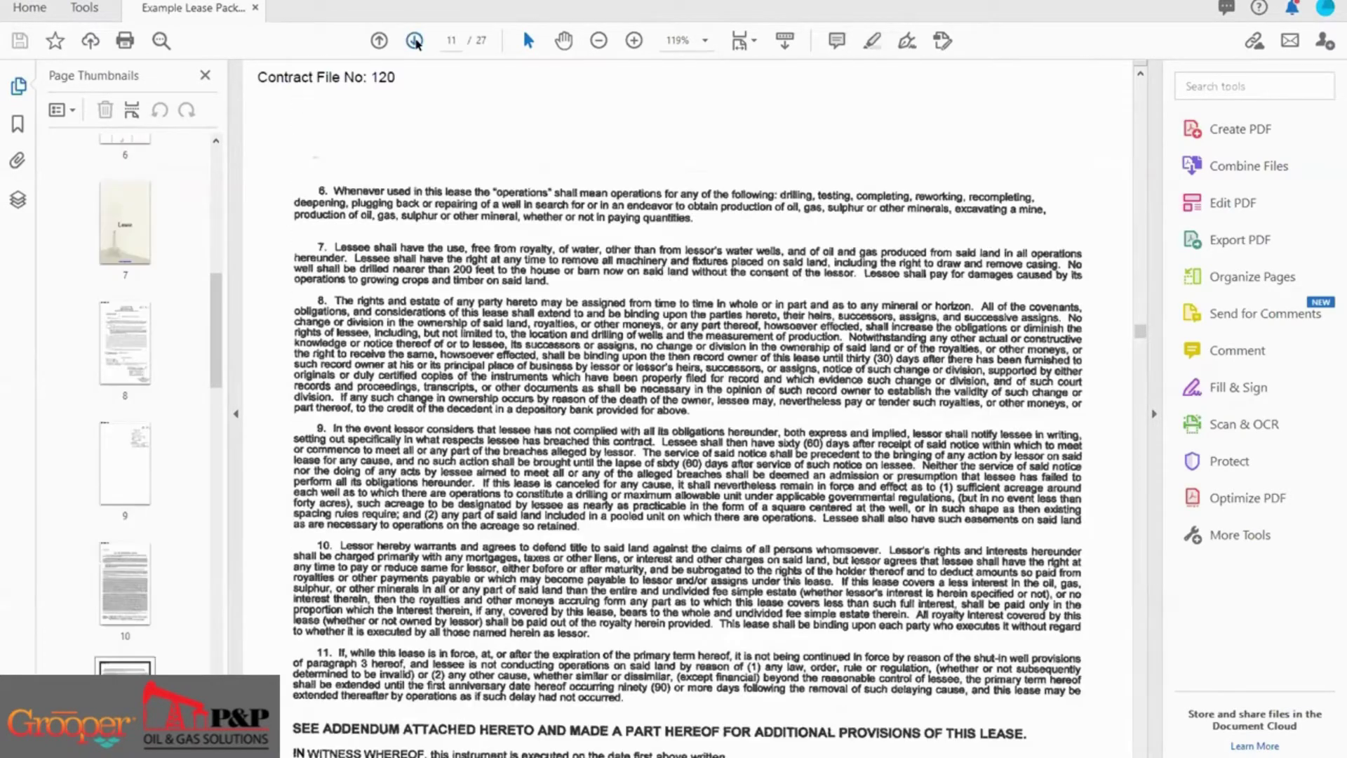
{"action": "left_click", "coordinate": [415, 40]}
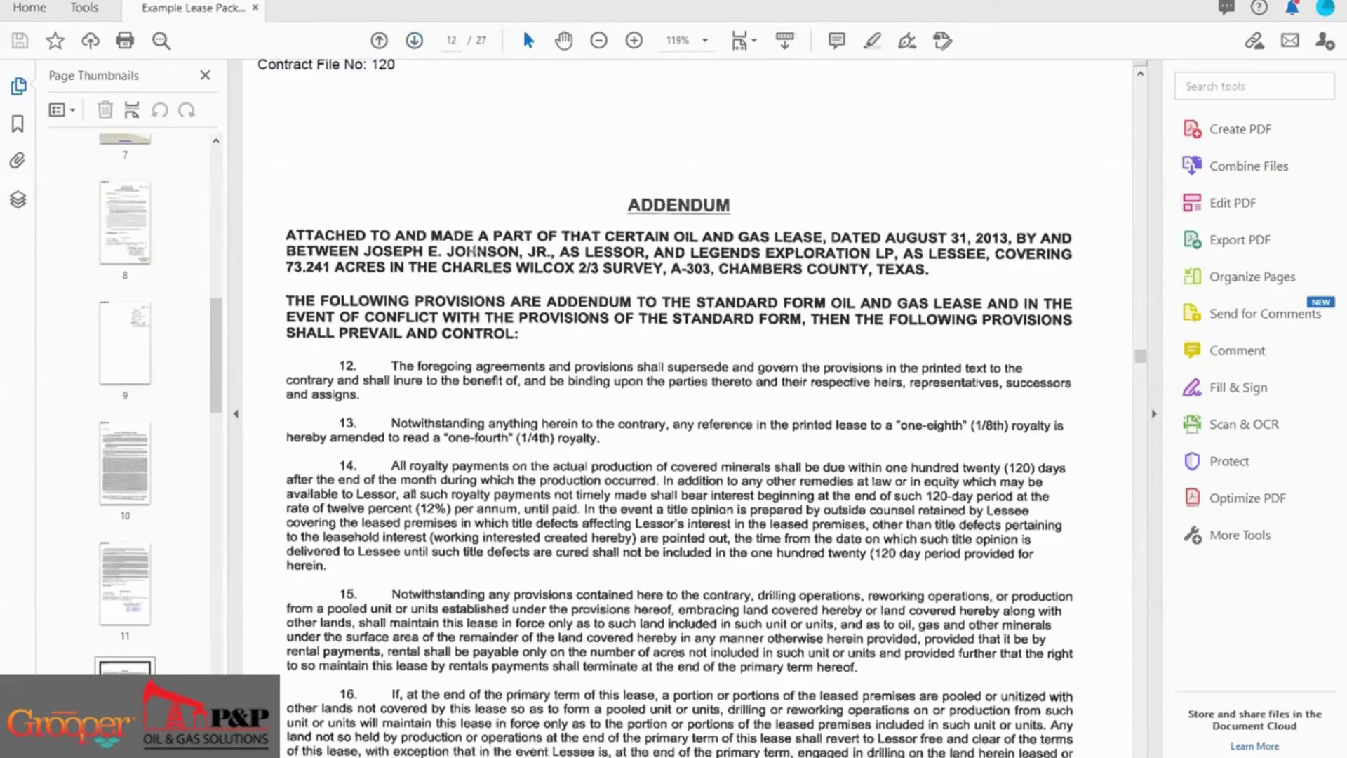
{"action": "scroll", "coordinate": [477, 263], "scroll_direction": "down", "scroll_amount": 4}
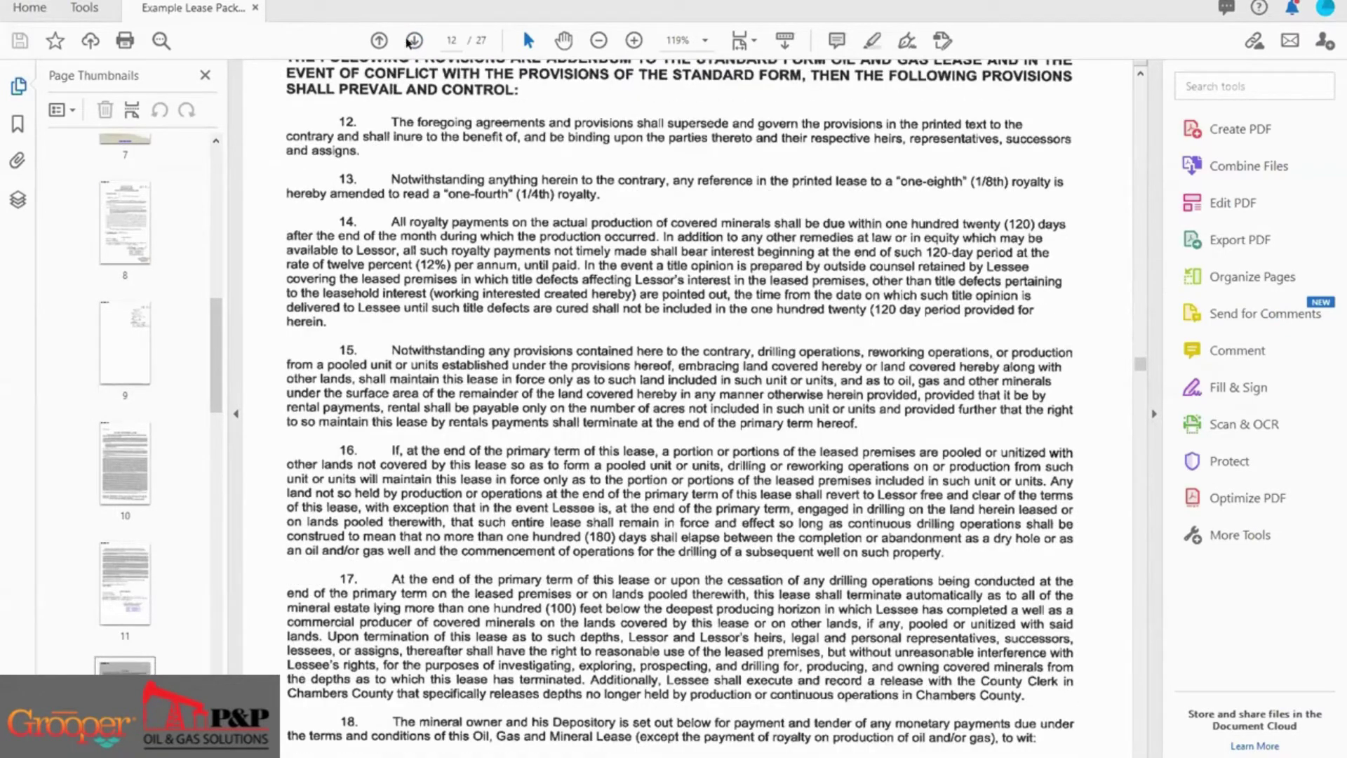
{"action": "left_click", "coordinate": [414, 40]}
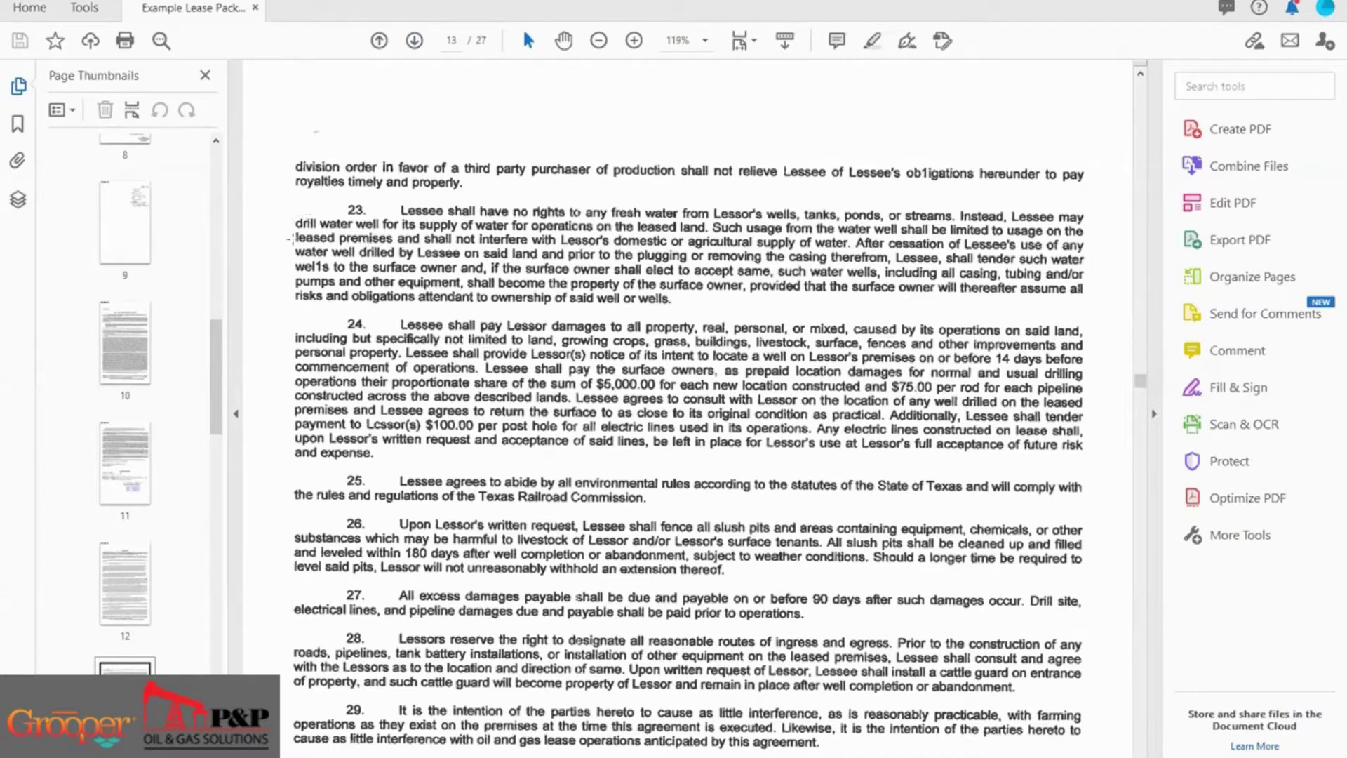
Check the source spellings of "wel1s" in paragraph 23 and "ob1igations" in the line above it
{"action": "left_click_drag", "start_coordinate": [290, 255], "coordinate": [333, 280]}
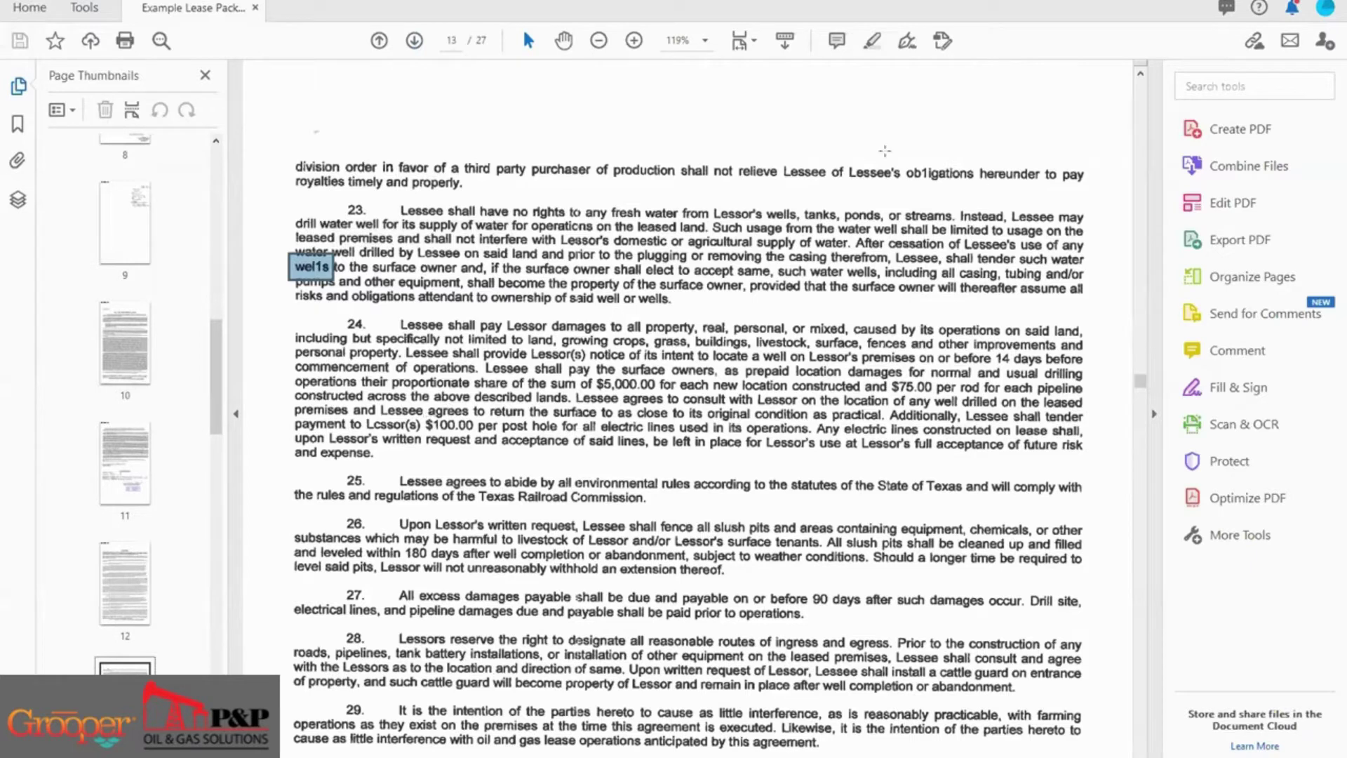
{"action": "left_click_drag", "start_coordinate": [904, 162], "coordinate": [978, 203]}
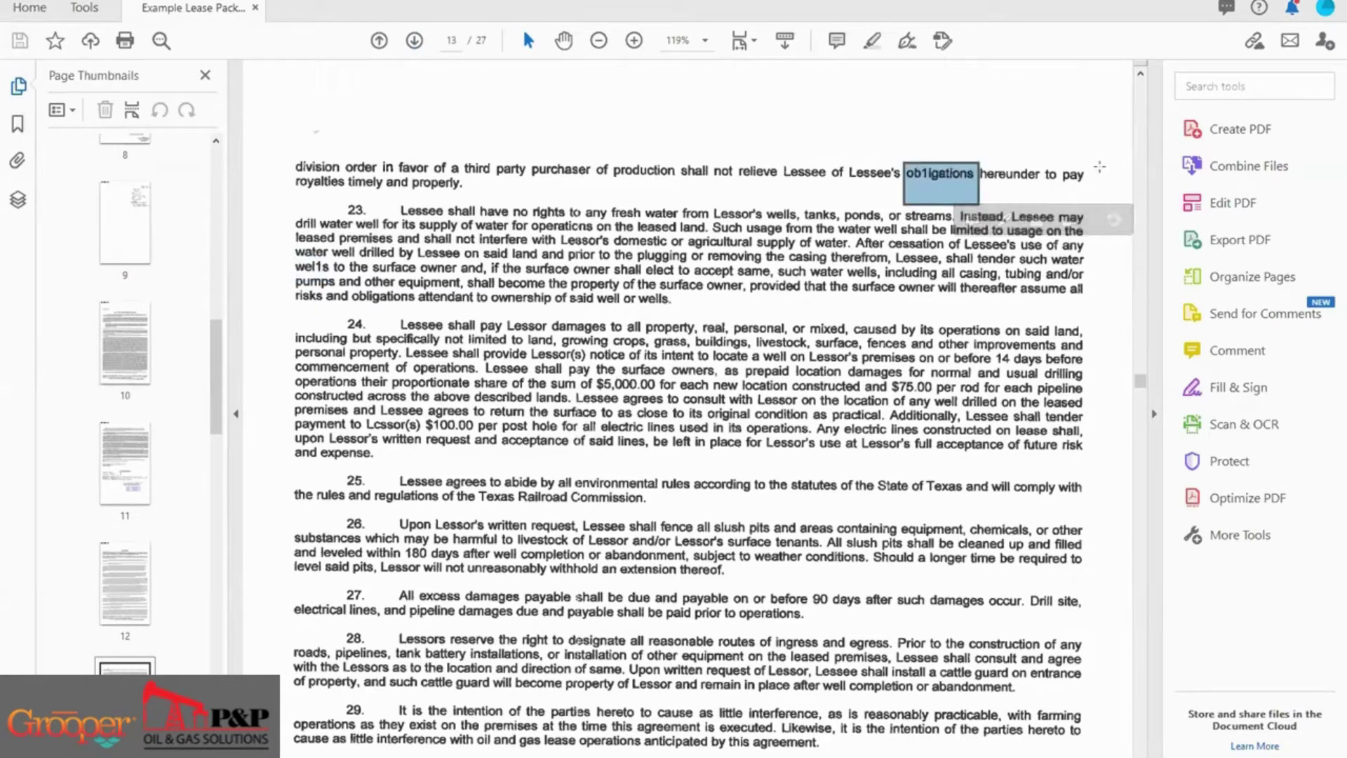
{"action": "left_click", "coordinate": [1103, 171]}
{"action": "left_click", "coordinate": [1106, 172]}
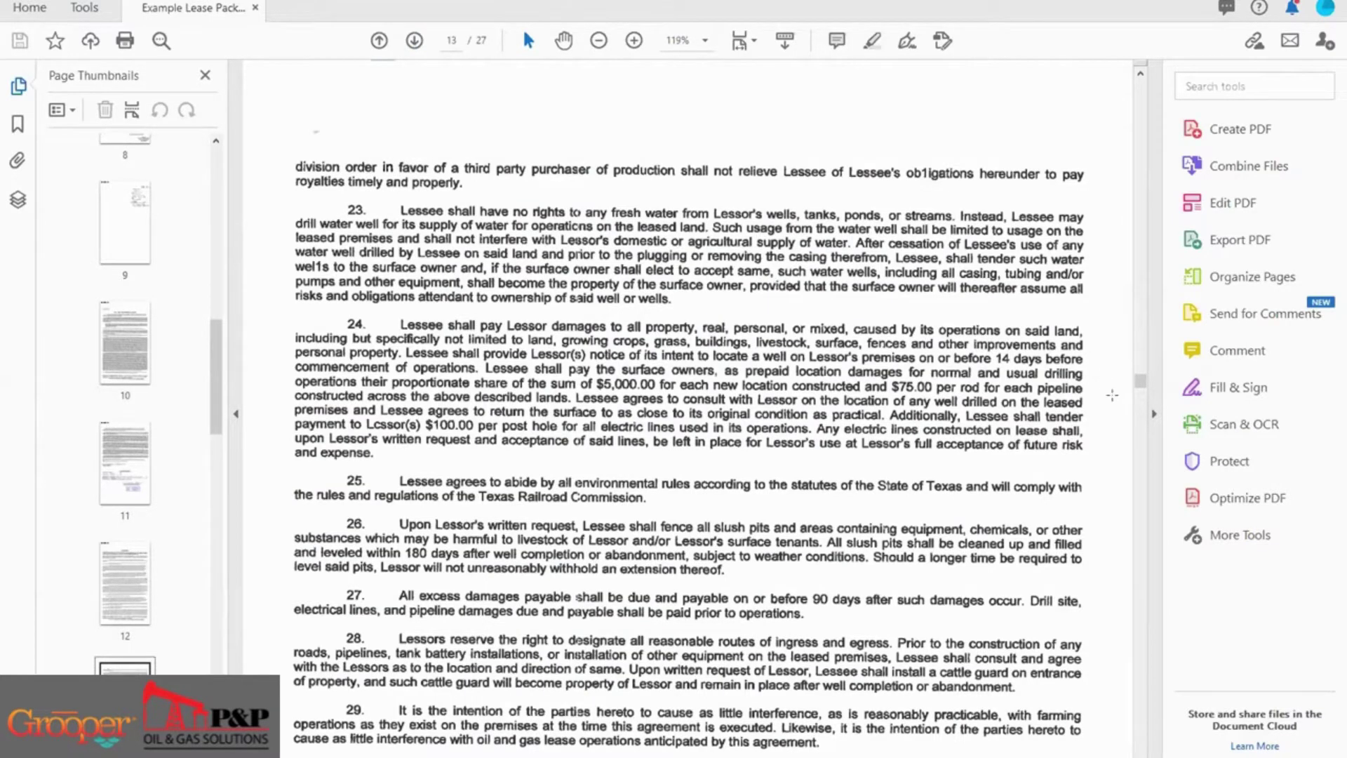
{"action": "scroll", "coordinate": [1101, 390], "scroll_direction": "down", "scroll_amount": 1}
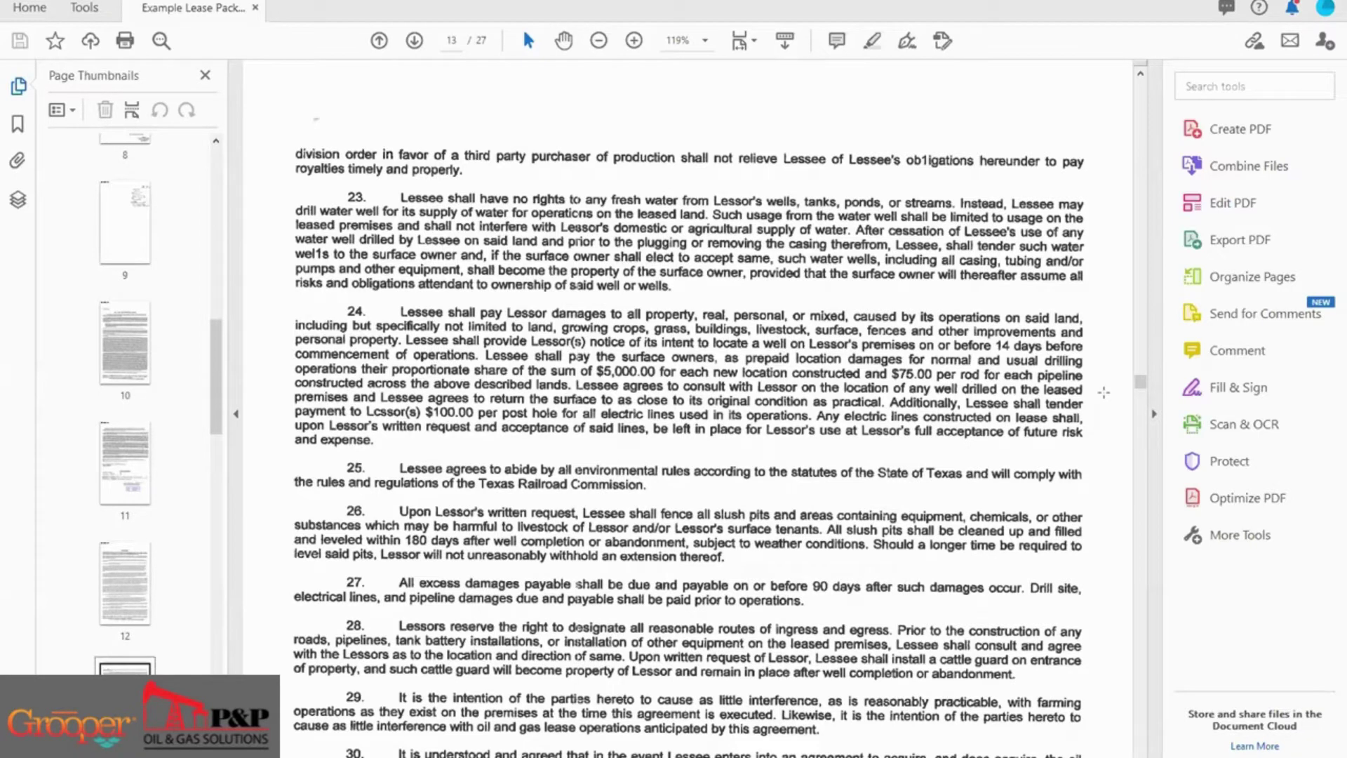
Switch to Grooper Design Studio, process the Lease Webinar batch's Data Review step and go to the Lease (3) document
{"action": "key", "text": "alt+Tab"}
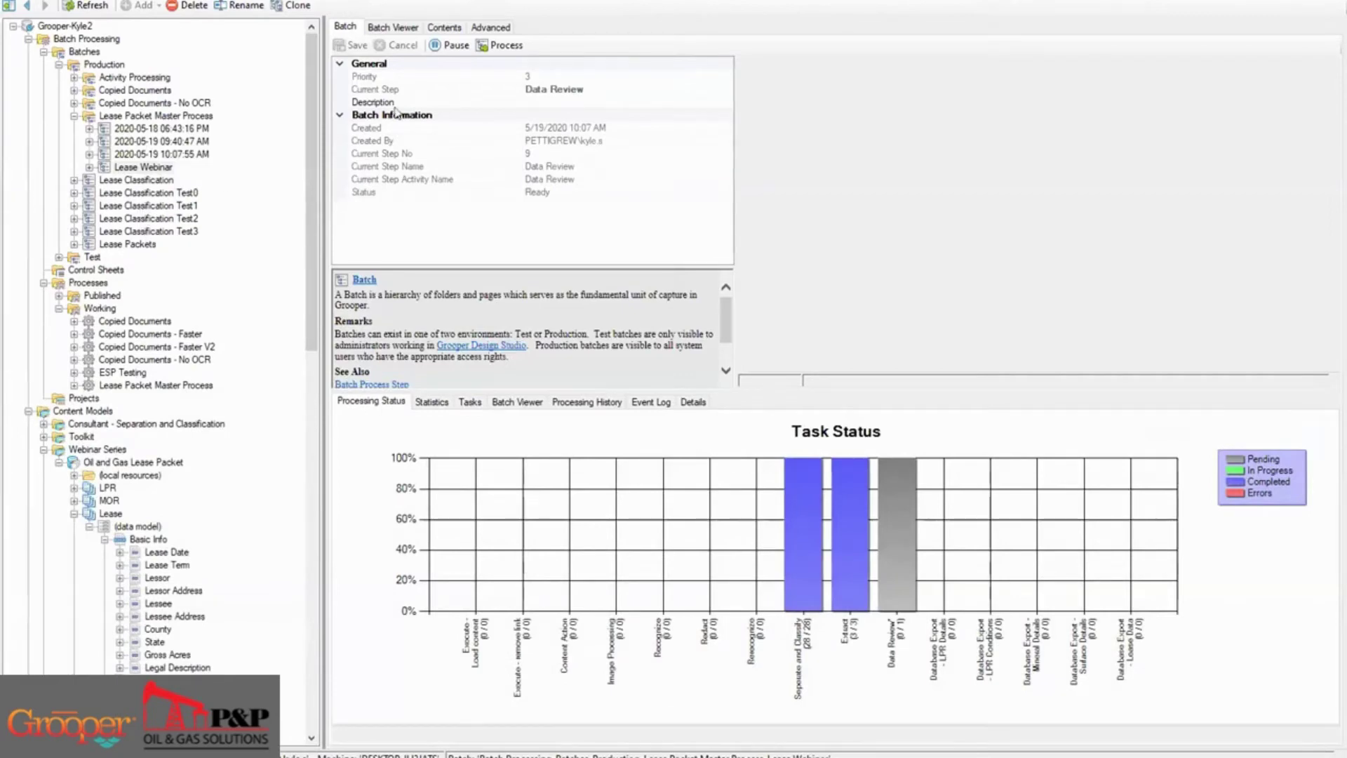
{"action": "left_click", "coordinate": [493, 49]}
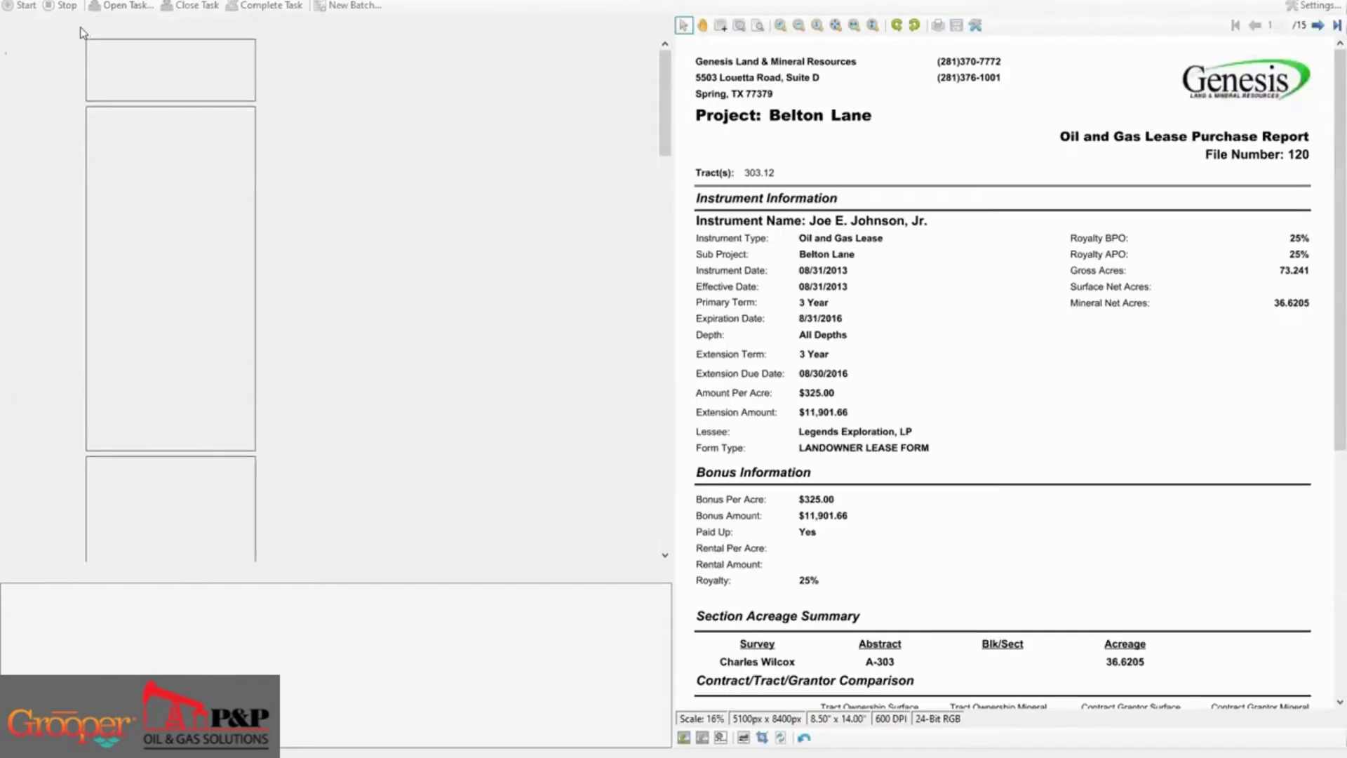
{"action": "left_click", "coordinate": [68, 27]}
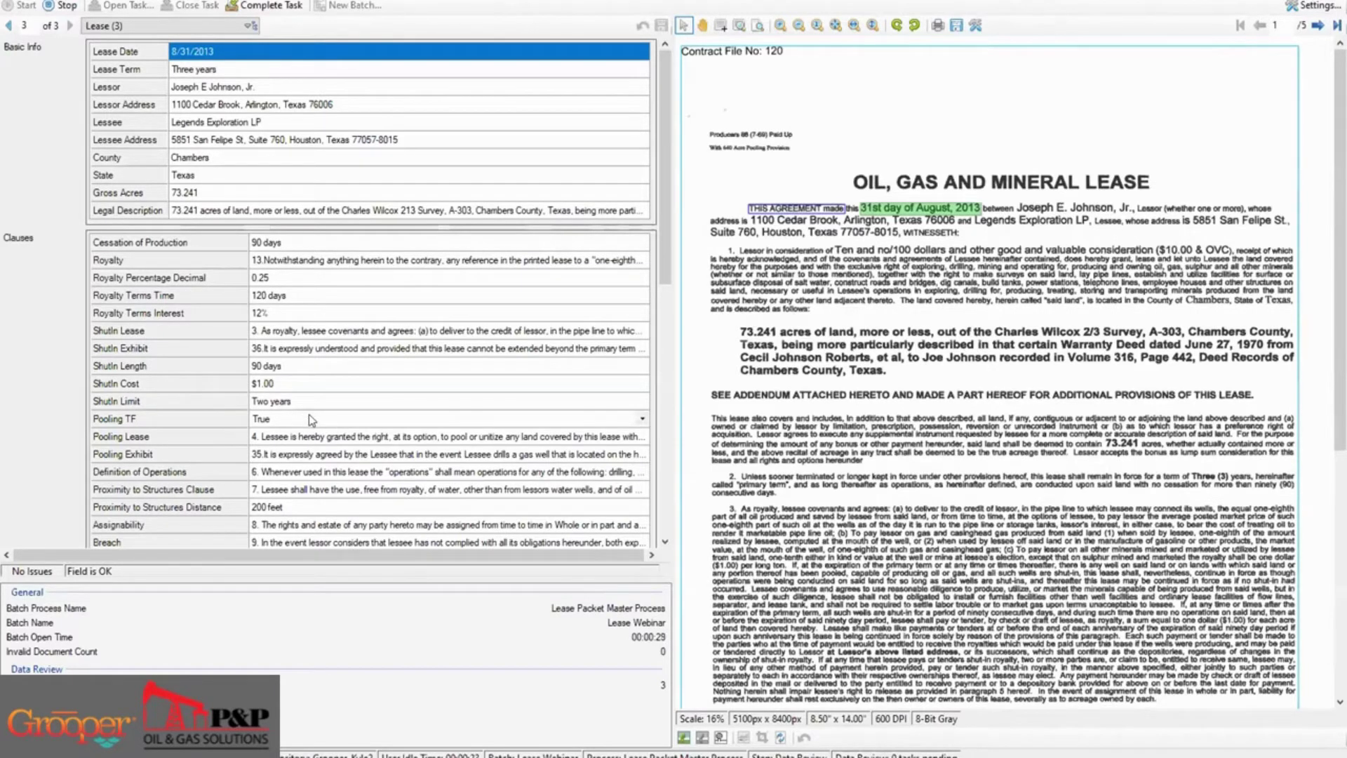
Compare the Assignability clause with its highlighted source paragraph 8 and check its extraction confidence
{"action": "scroll", "coordinate": [308, 414], "scroll_direction": "down", "scroll_amount": 3}
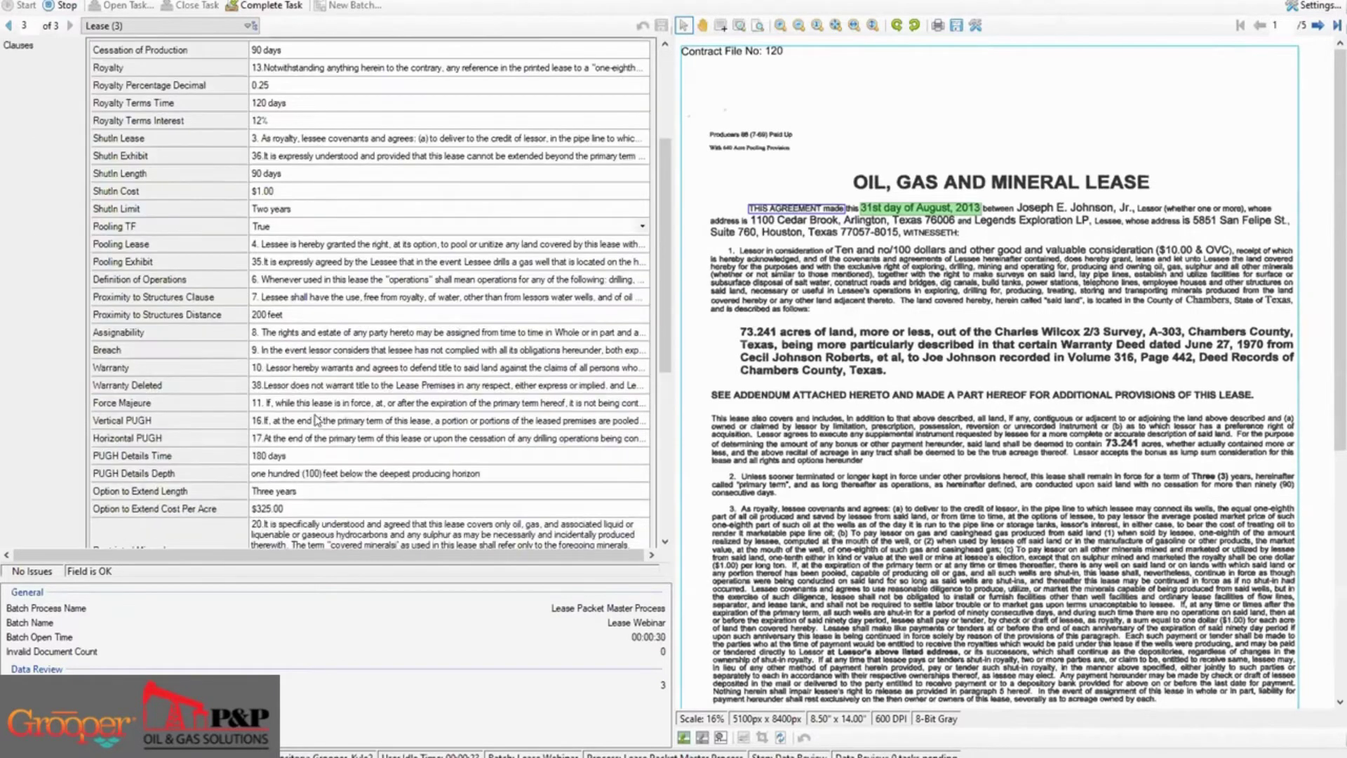
{"action": "left_click", "coordinate": [311, 334]}
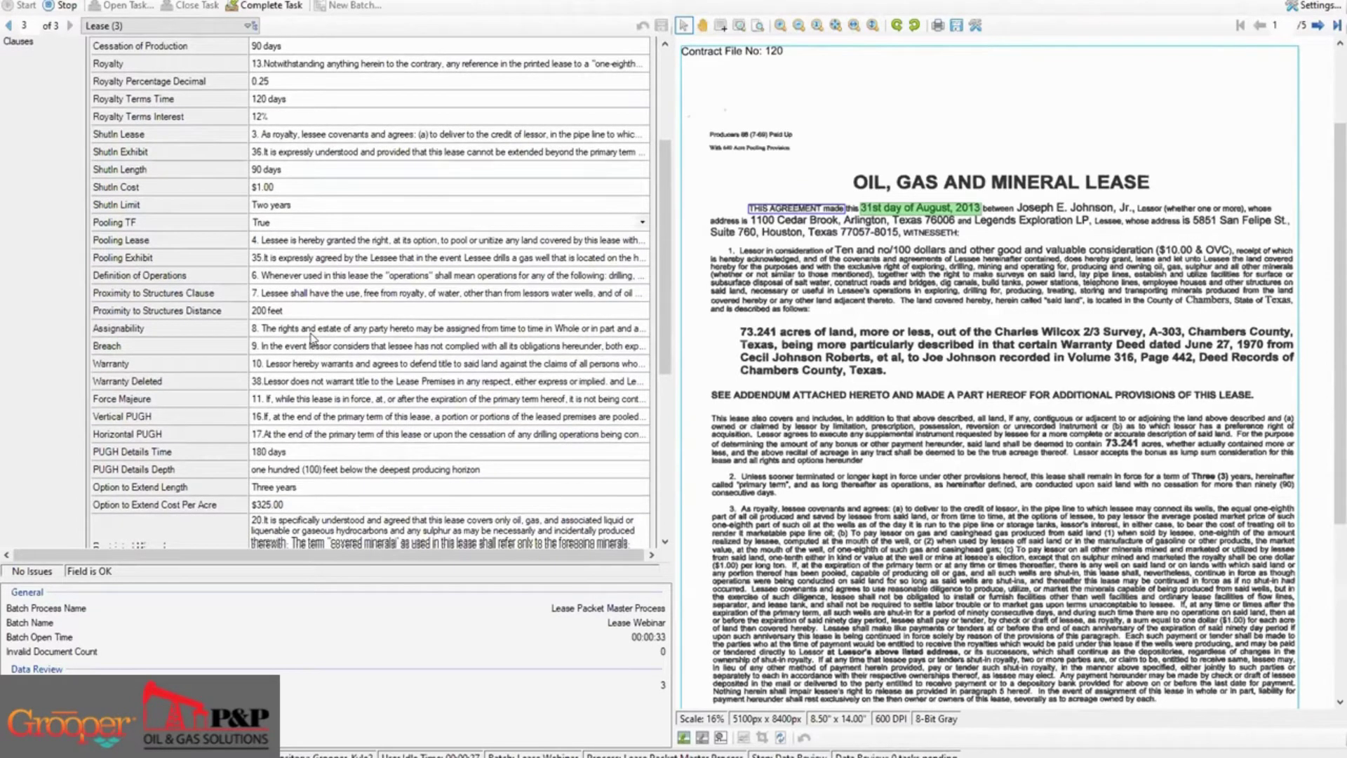
{"action": "left_click", "coordinate": [325, 336]}
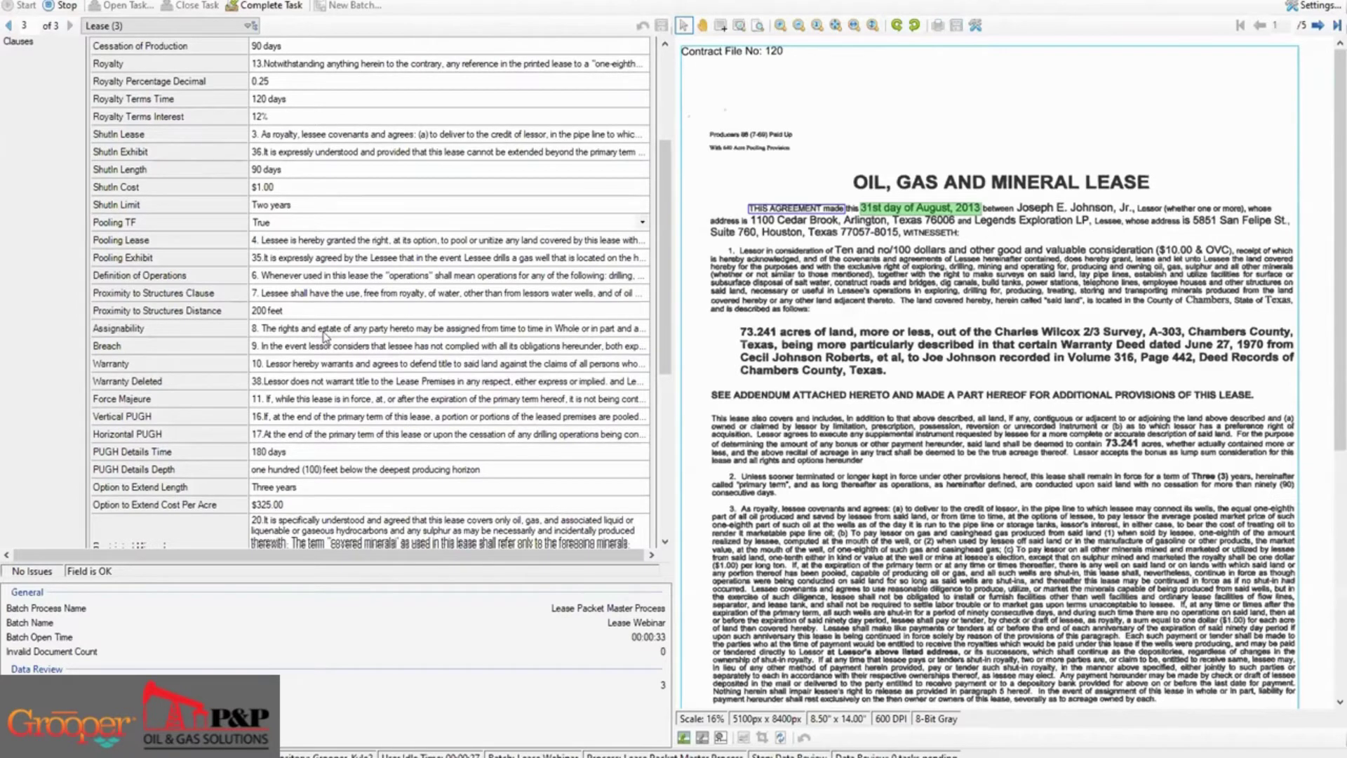
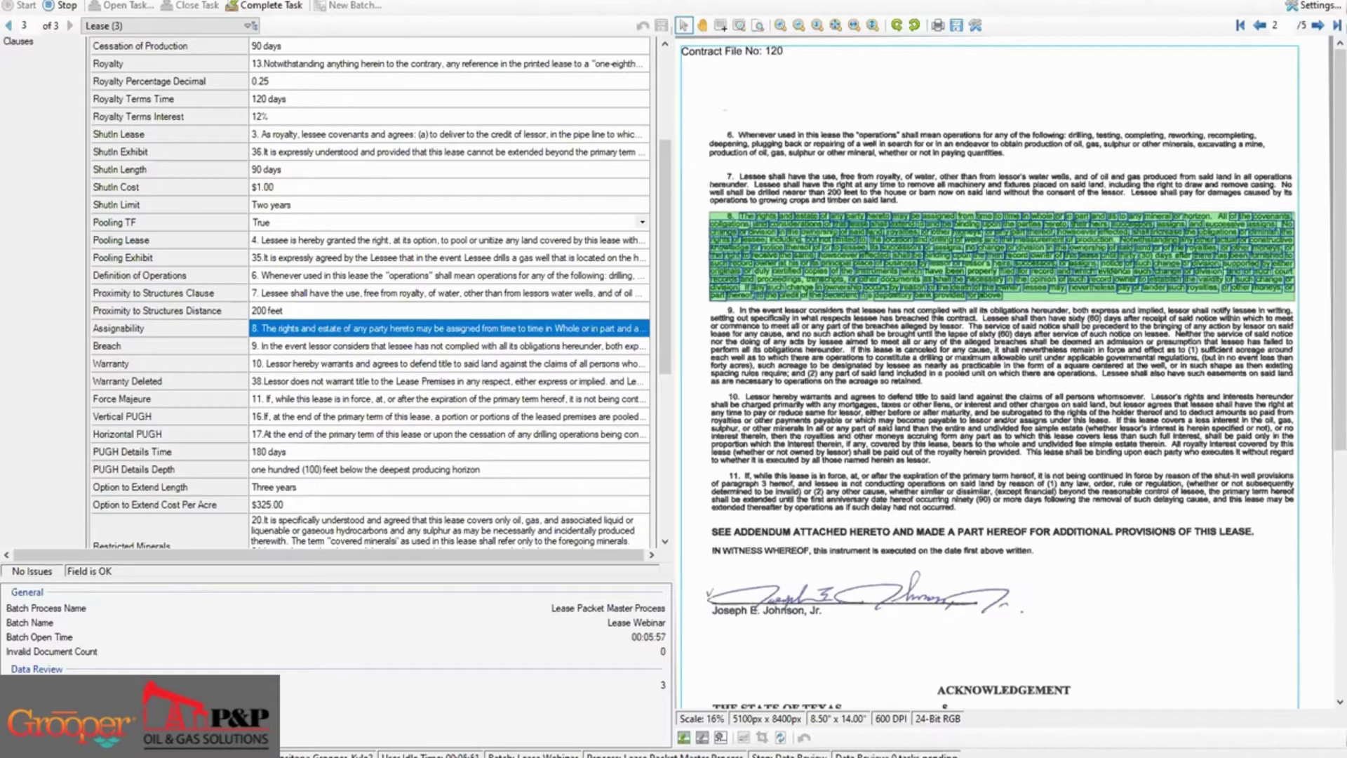
{"action": "mouse_move", "coordinate": [1033, 274]}
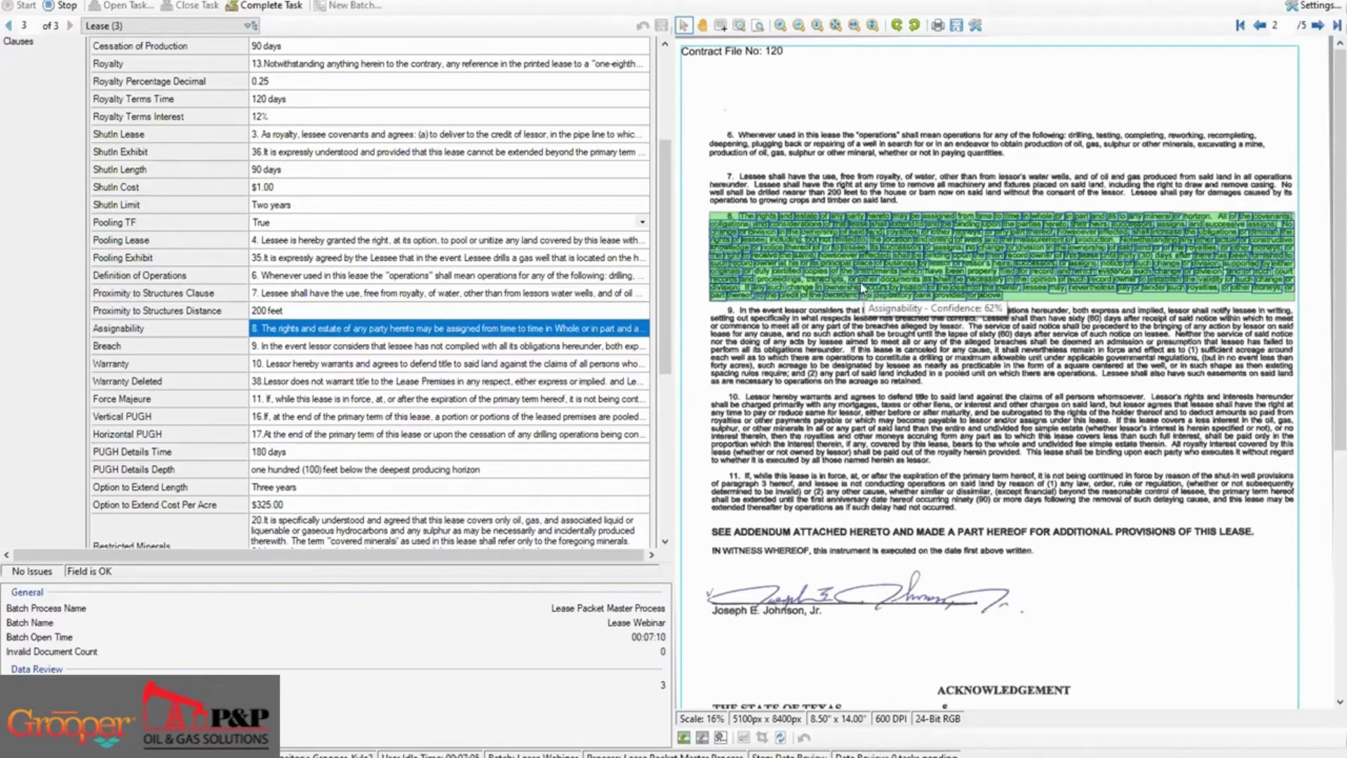
{"action": "mouse_move", "coordinate": [879, 265]}
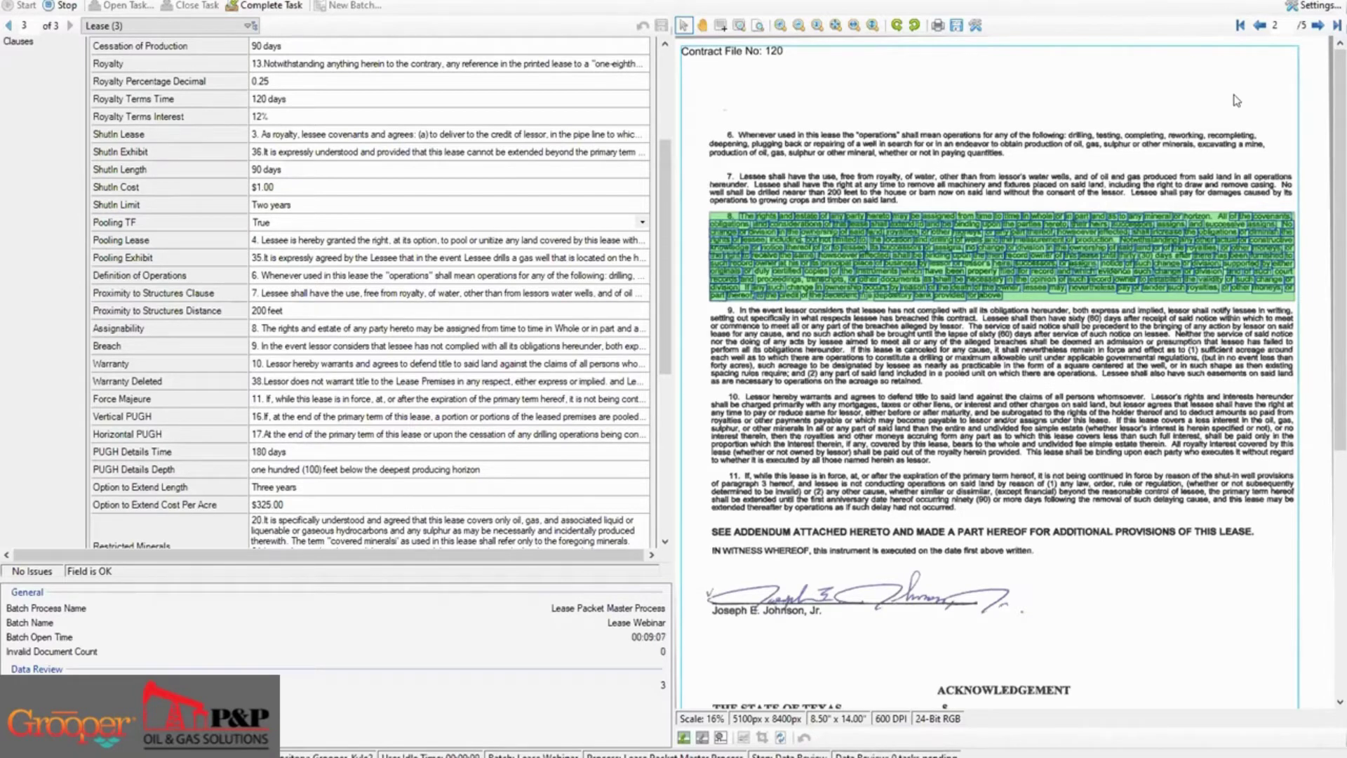
Return to Grooper Design Studio and test extraction of the Lease data model's Lease Date field on the Lease (3) document
{"action": "left_click", "coordinate": [56, 8]}
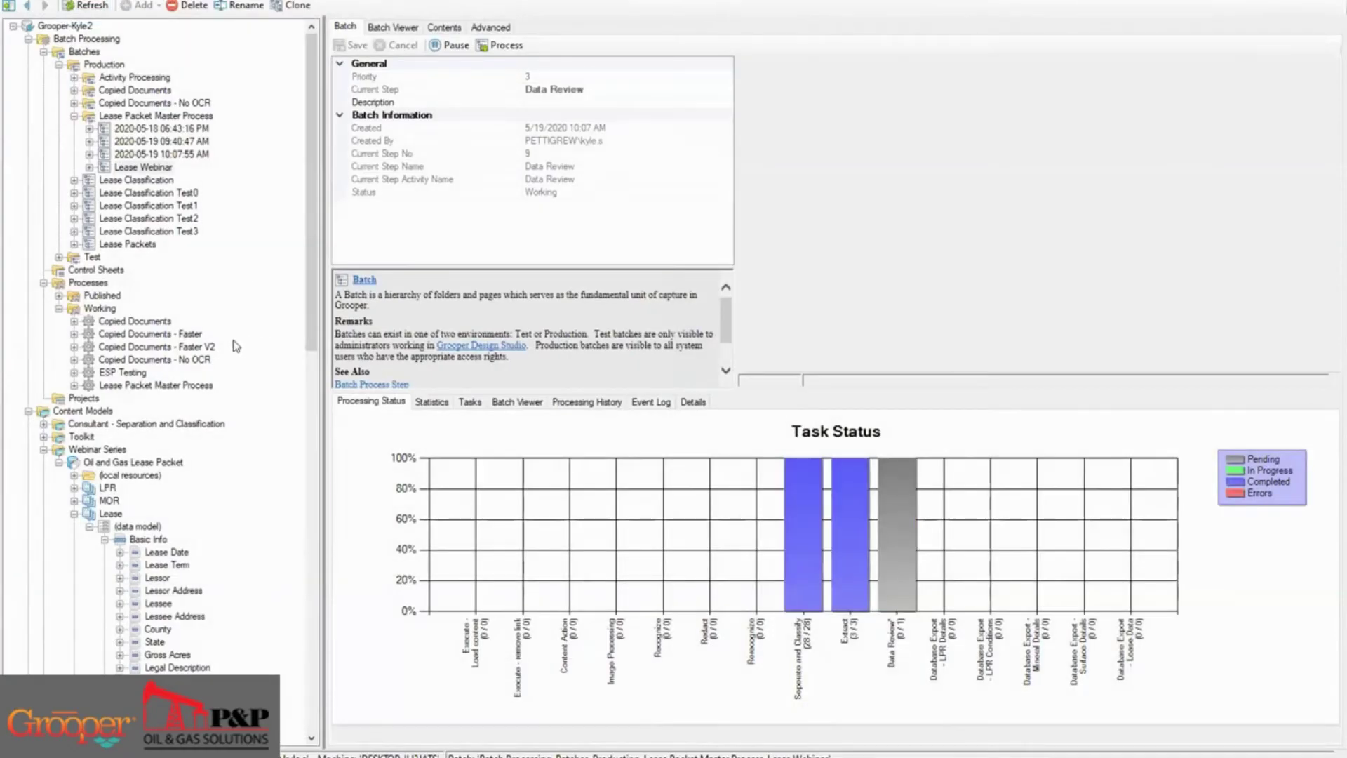
{"action": "scroll", "coordinate": [235, 346], "scroll_direction": "down", "scroll_amount": 1}
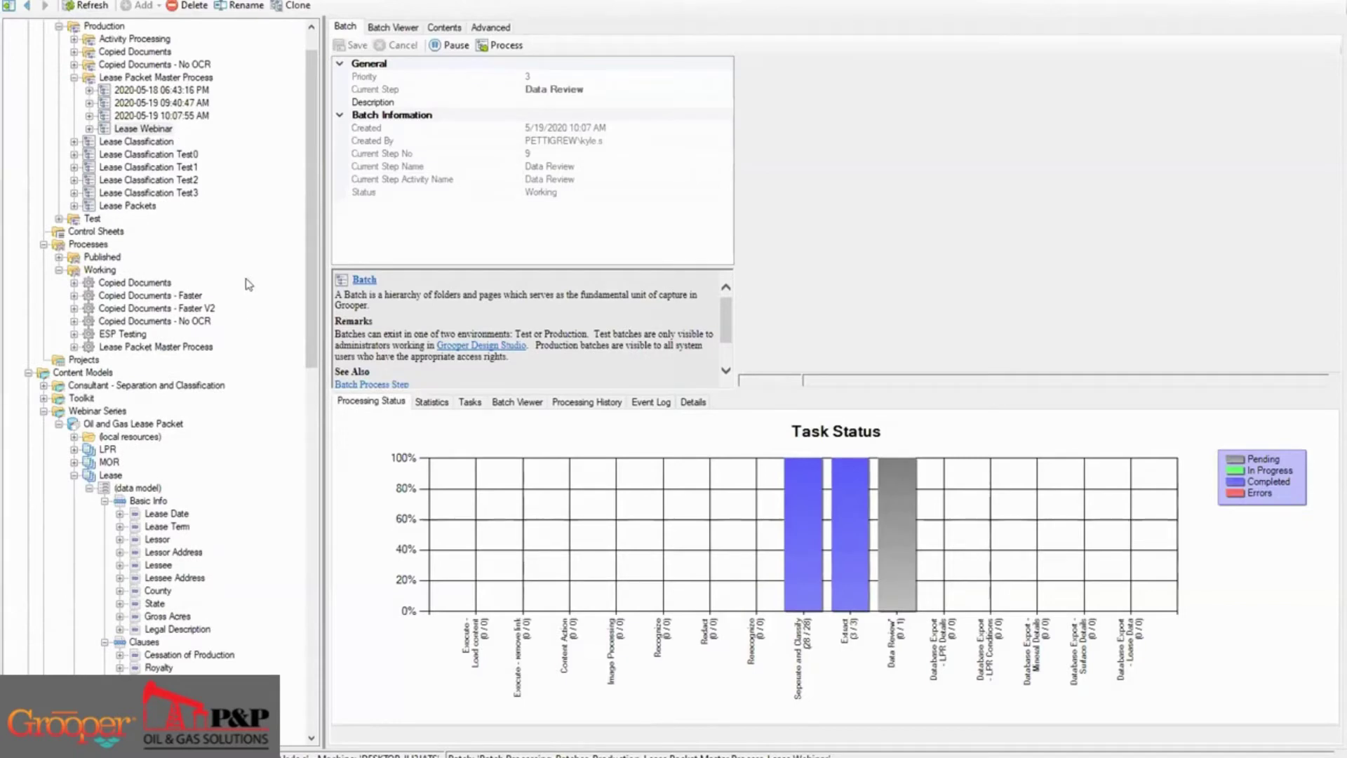
{"action": "scroll", "coordinate": [246, 284], "scroll_direction": "down", "scroll_amount": 8}
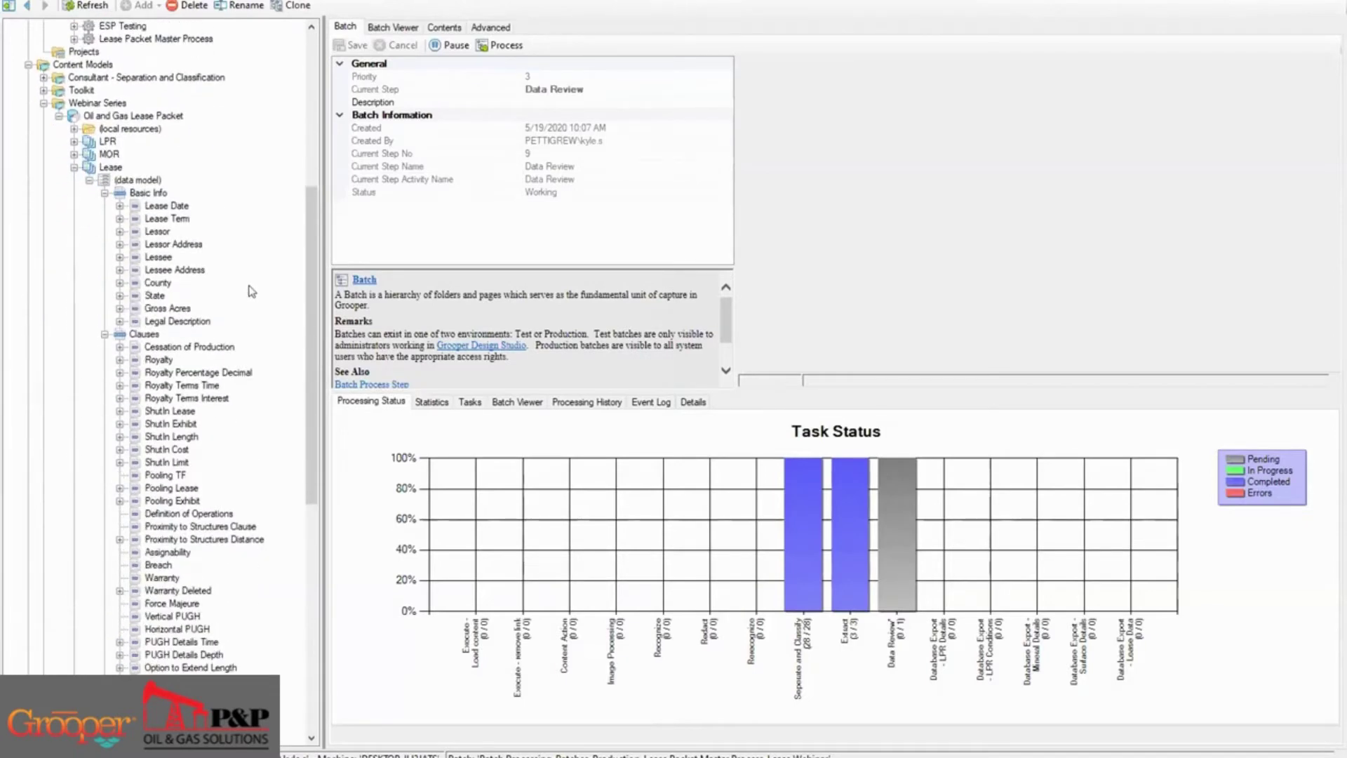
{"action": "left_click", "coordinate": [158, 204]}
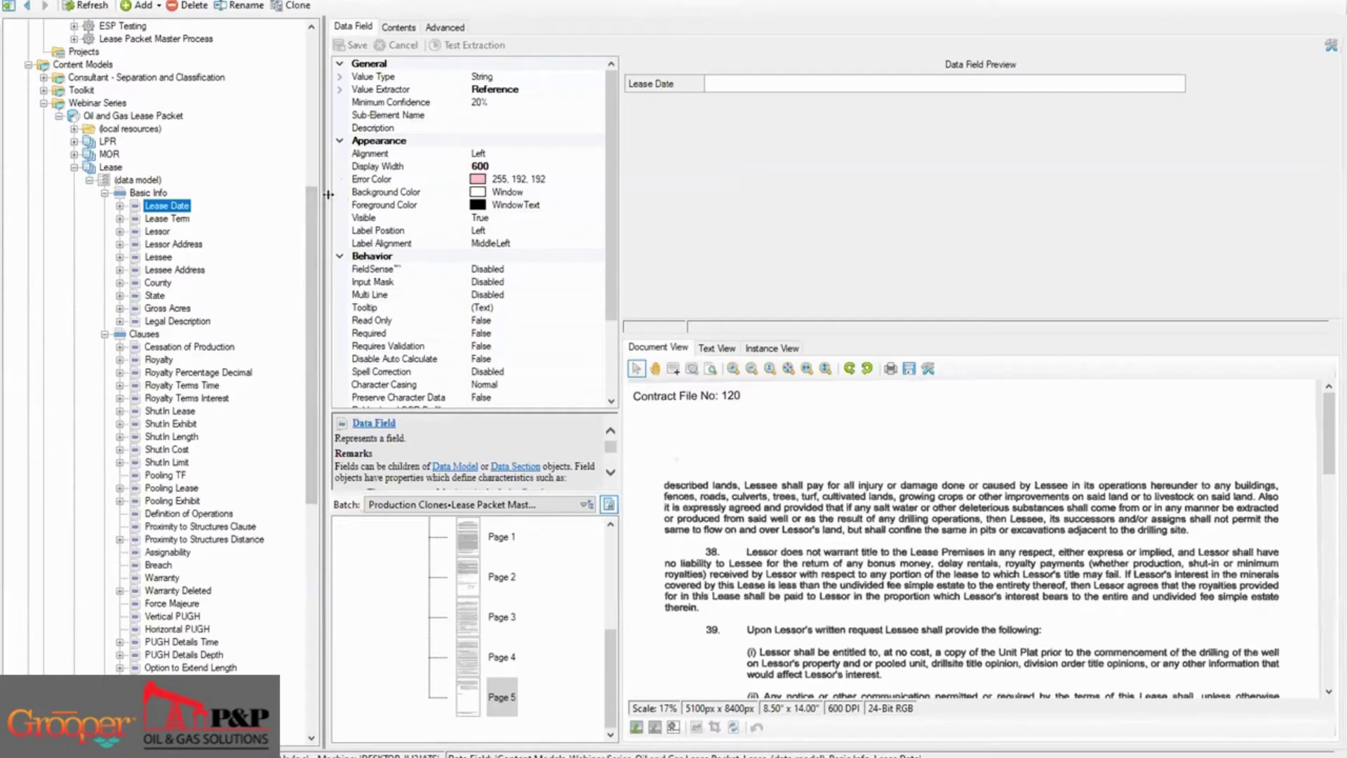
{"action": "scroll", "coordinate": [561, 645], "scroll_direction": "up", "scroll_amount": 5}
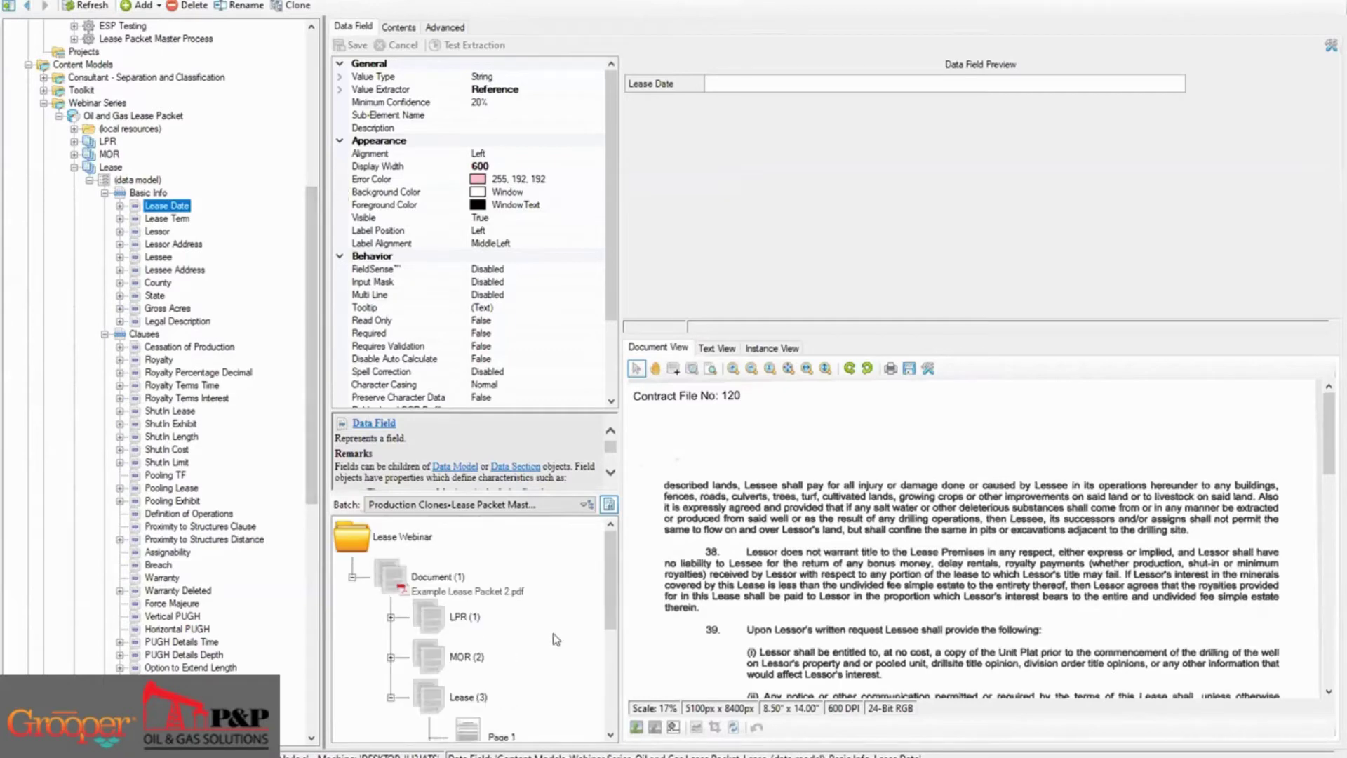
{"action": "left_click", "coordinate": [460, 698]}
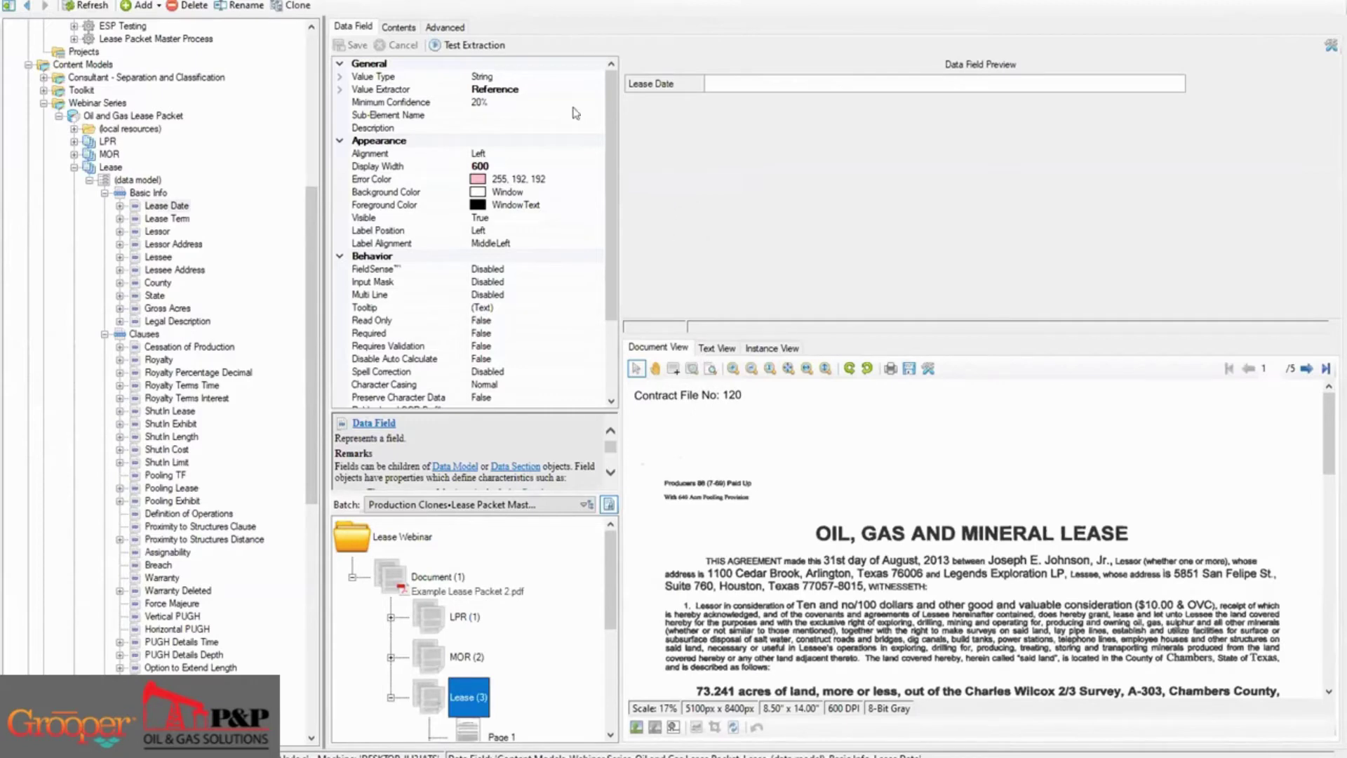
{"action": "left_click", "coordinate": [483, 48]}
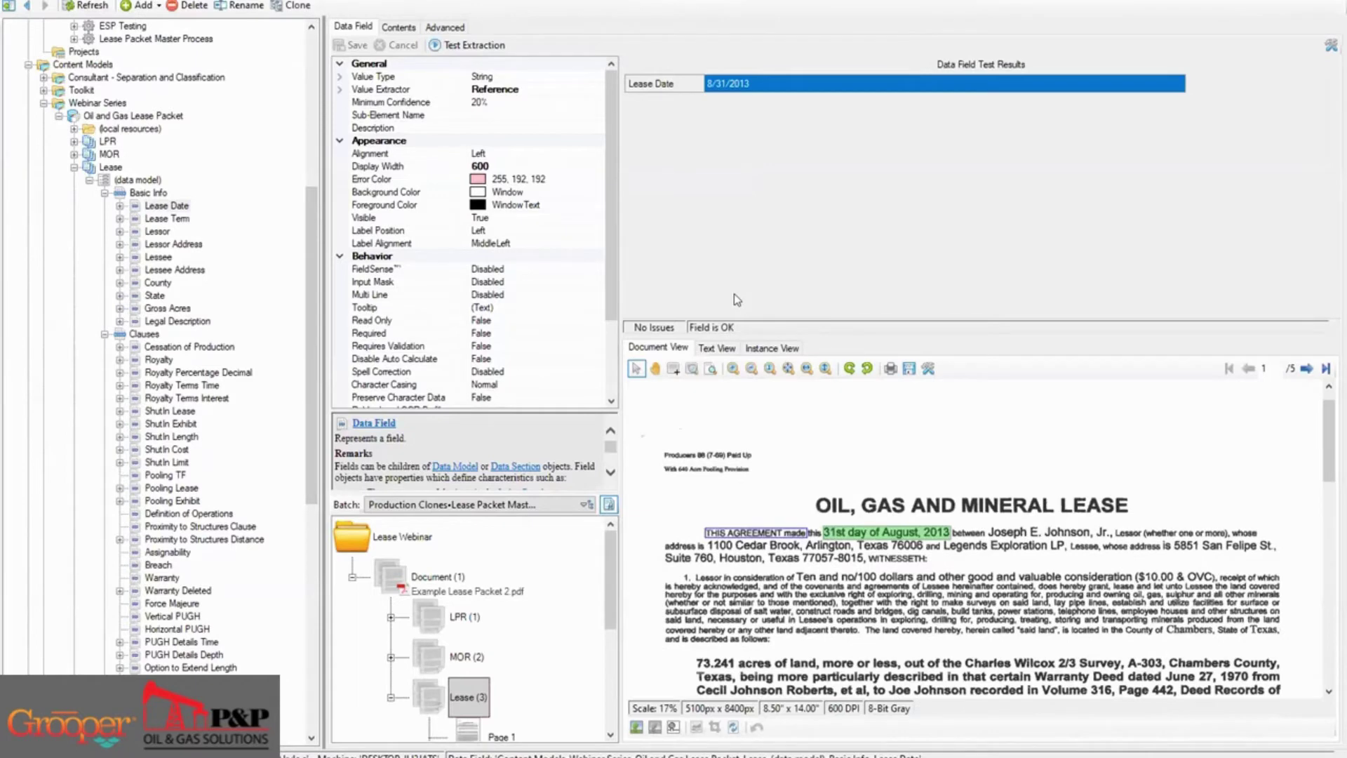
Expand the Lease Date Extractor down to its Value formats and open the "#th day of Month Year" format
{"action": "left_click", "coordinate": [121, 207]}
{"action": "left_click", "coordinate": [134, 219]}
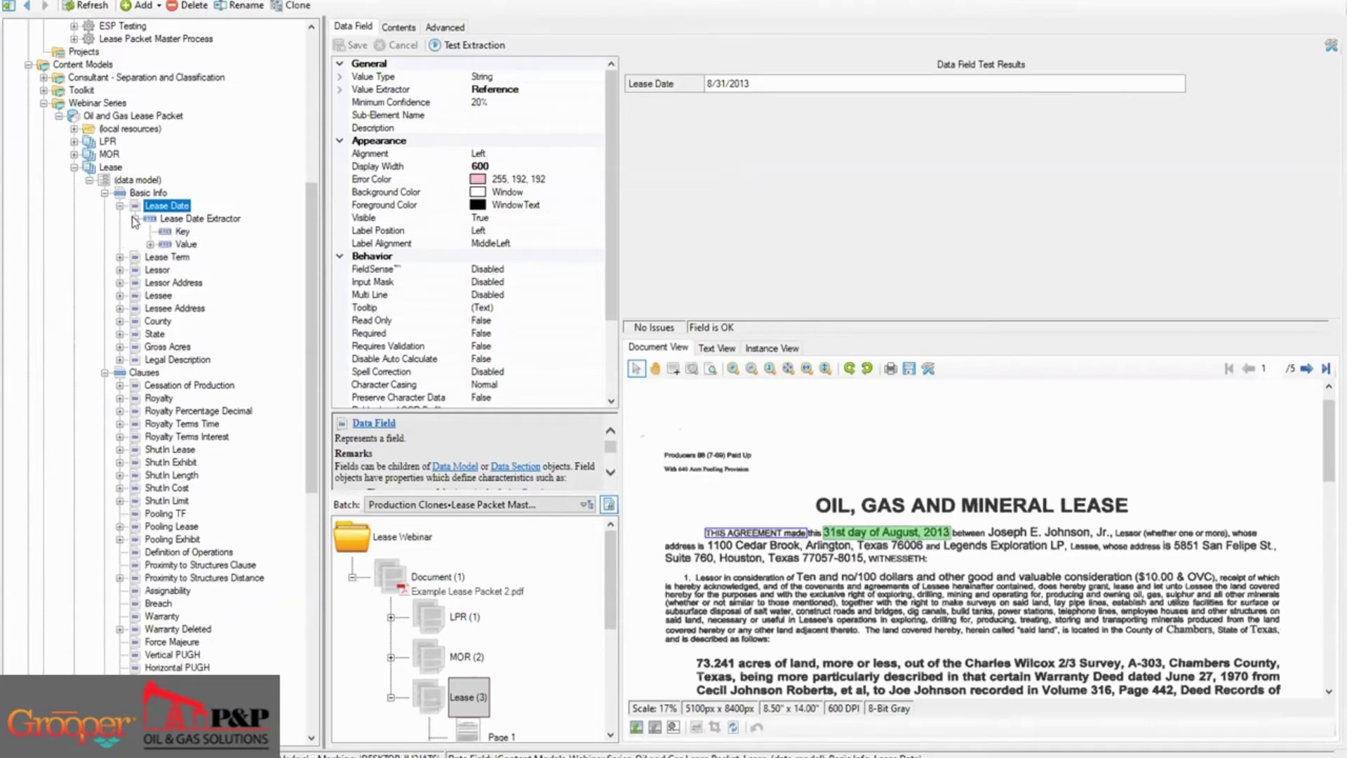
{"action": "left_click", "coordinate": [150, 245]}
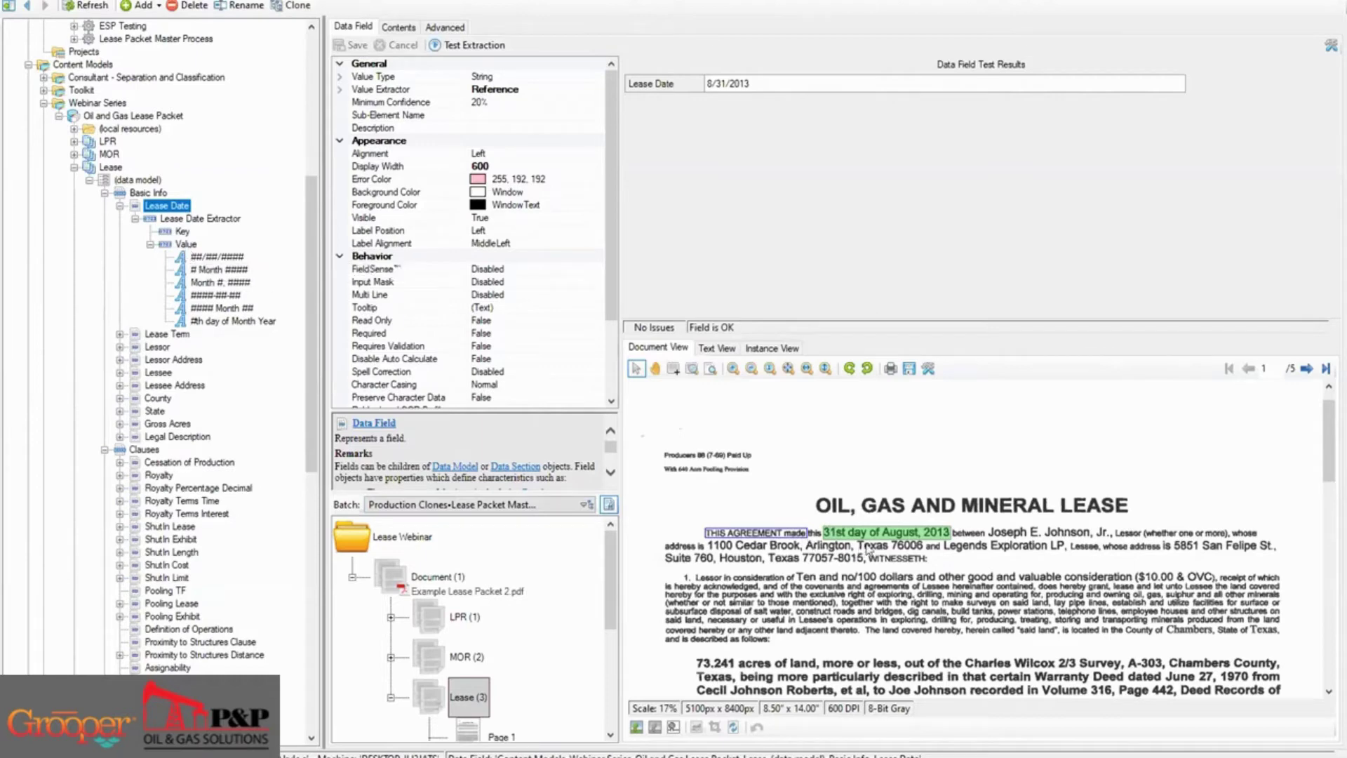
{"action": "mouse_move", "coordinate": [893, 540]}
{"action": "left_click", "coordinate": [223, 322]}
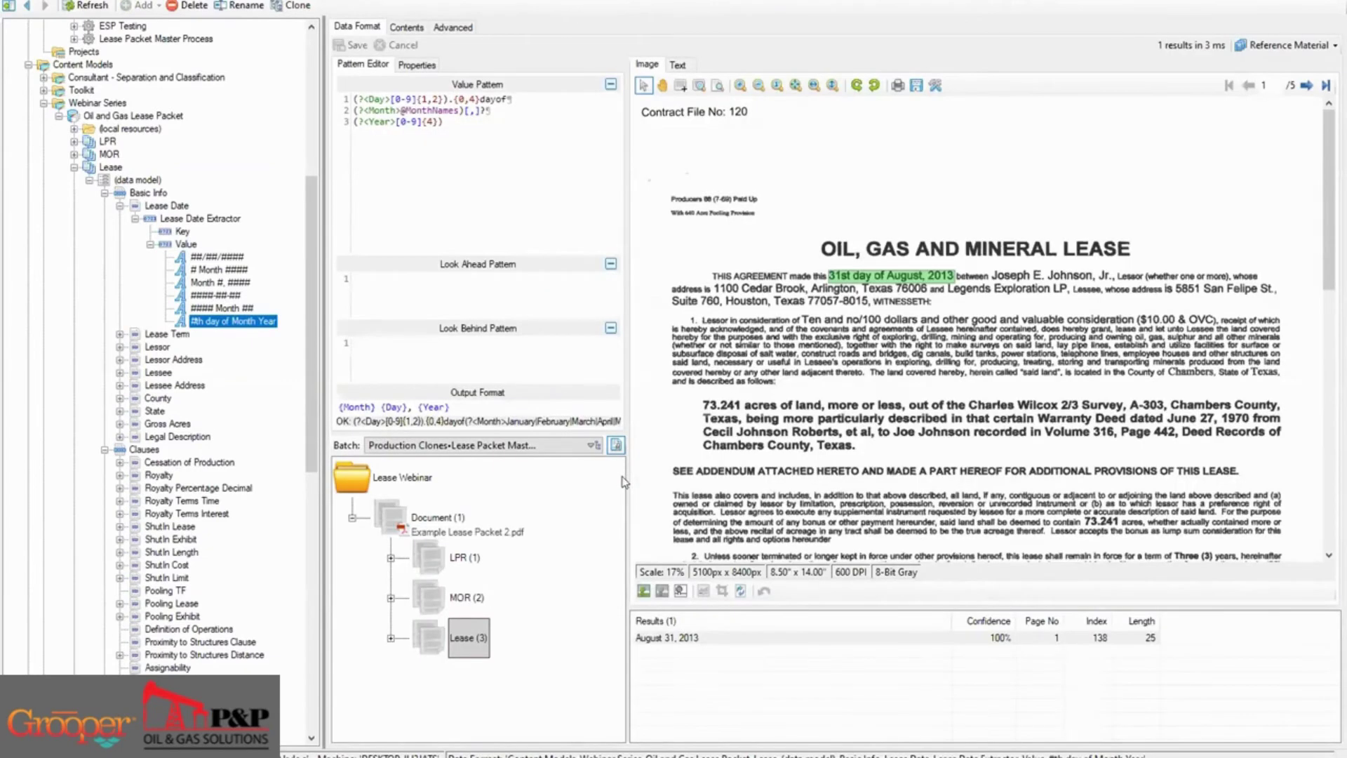
Examine the Day, Month and Year groups of the value pattern and the output format that rearranges them
{"action": "left_click", "coordinate": [477, 149]}
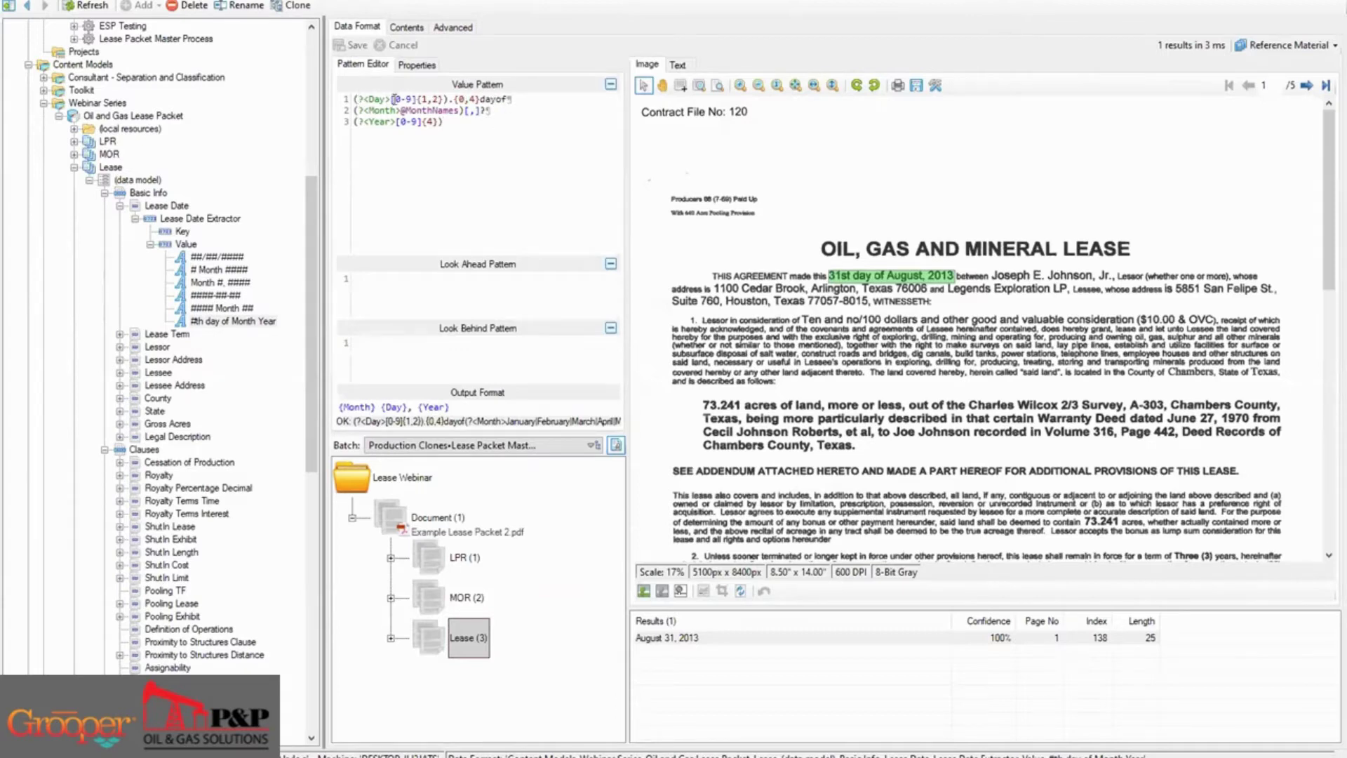
{"action": "left_click_drag", "start_coordinate": [393, 99], "coordinate": [449, 100]}
{"action": "left_click_drag", "start_coordinate": [353, 110], "coordinate": [465, 111]}
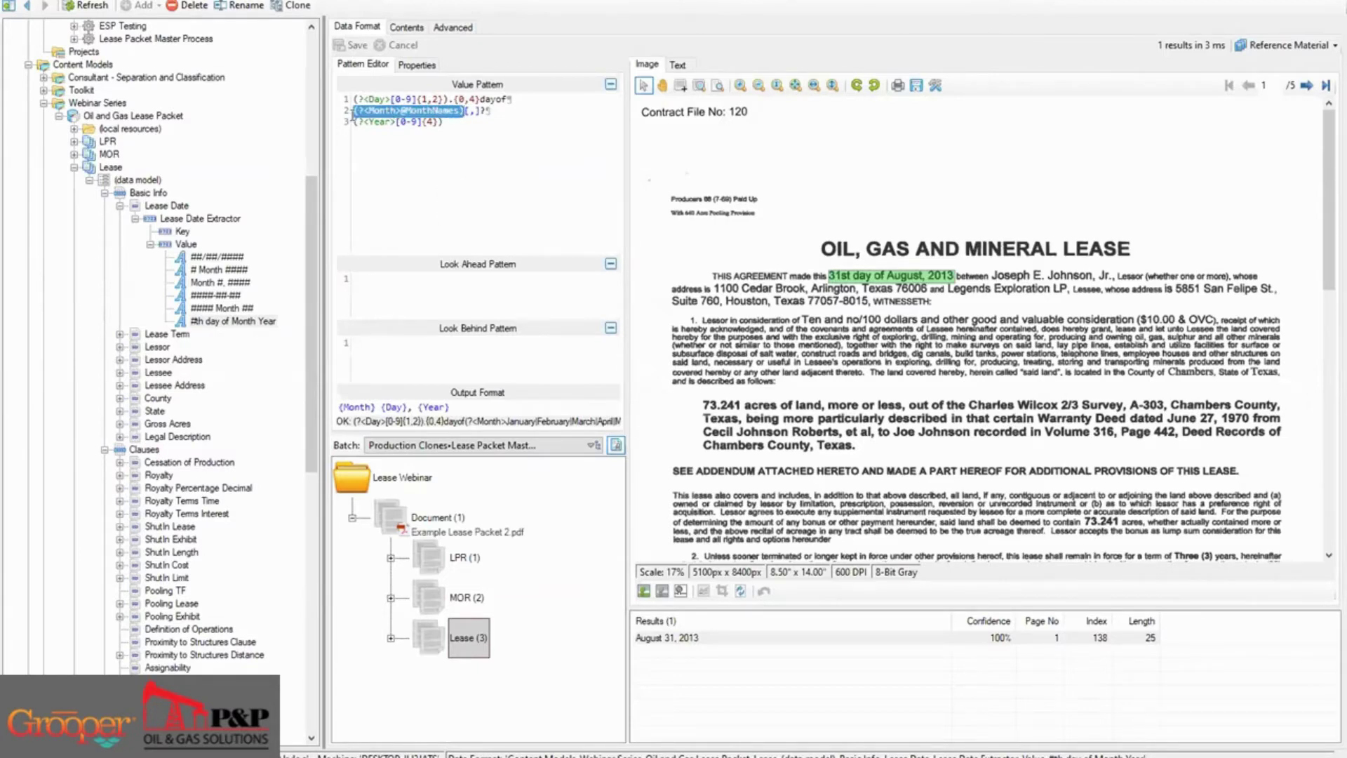
{"action": "left_click_drag", "start_coordinate": [353, 121], "coordinate": [480, 125]}
{"action": "left_click", "coordinate": [477, 134]}
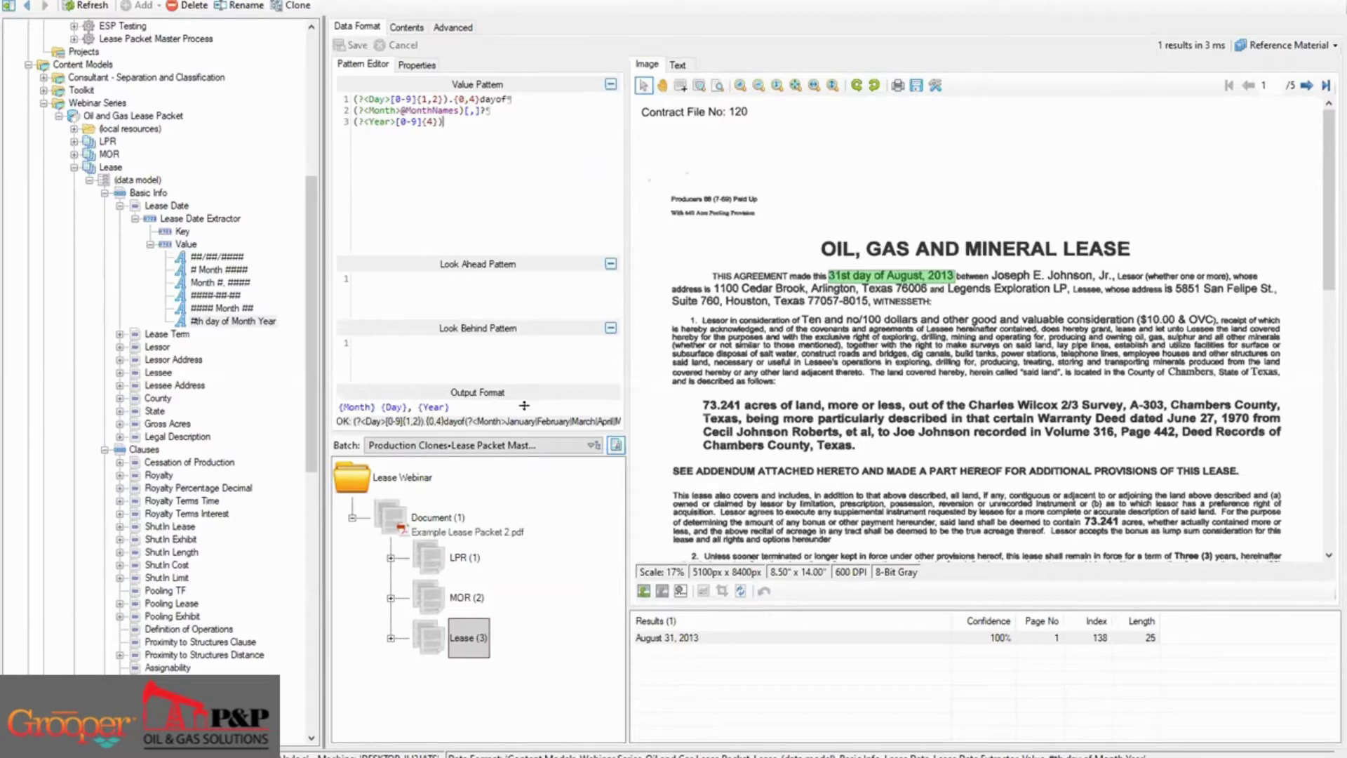
{"action": "left_click_drag", "start_coordinate": [453, 406], "coordinate": [305, 405]}
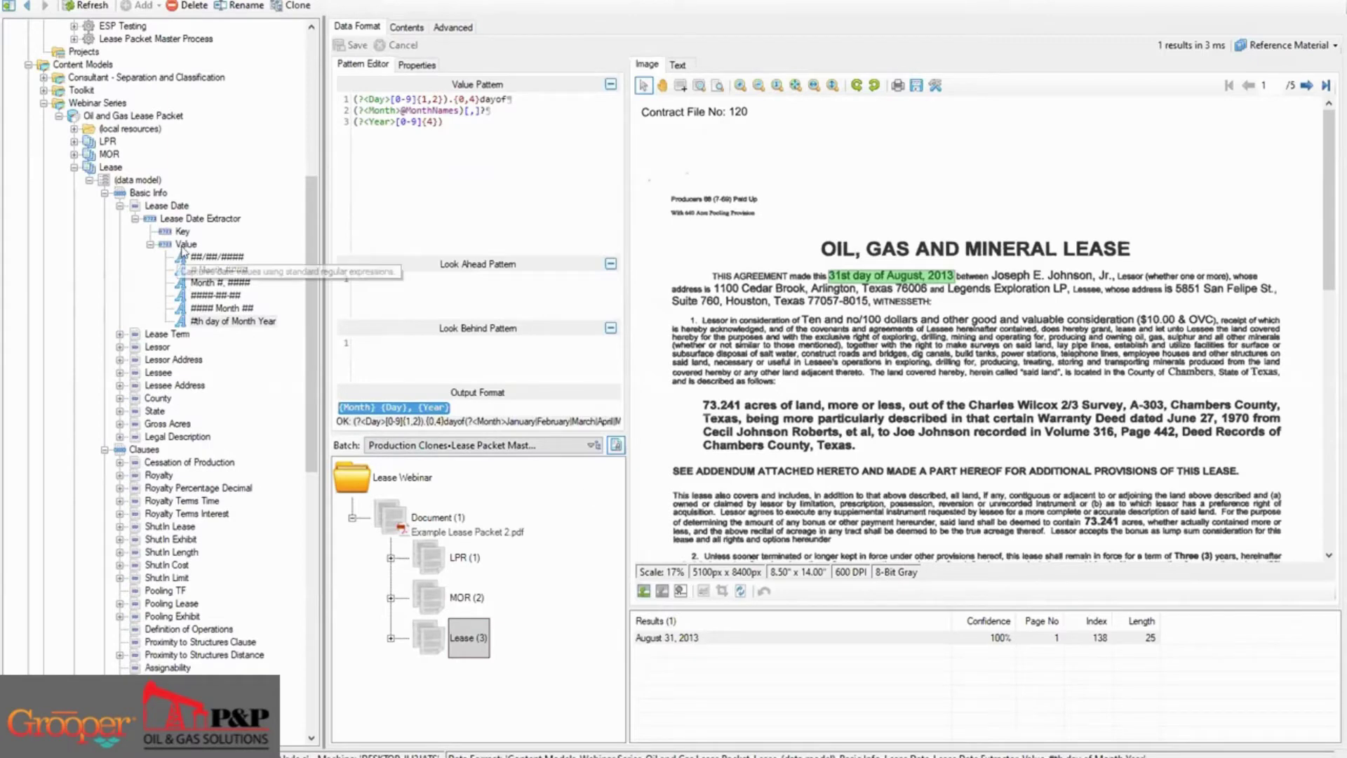
Inspect the Lease Date Extractor's collation settings and results, and open the Lessee field under Basic Info
{"action": "left_click", "coordinate": [184, 218]}
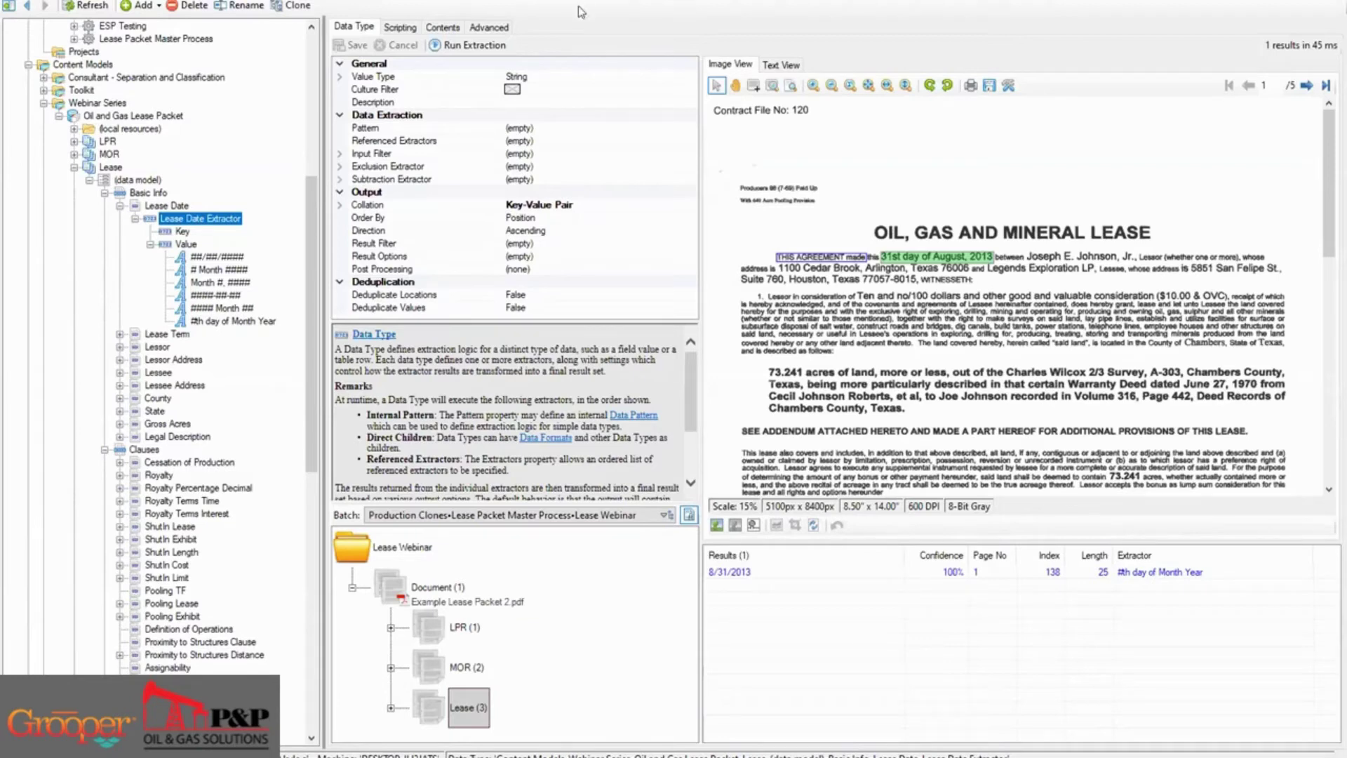
{"action": "left_click", "coordinate": [157, 373]}
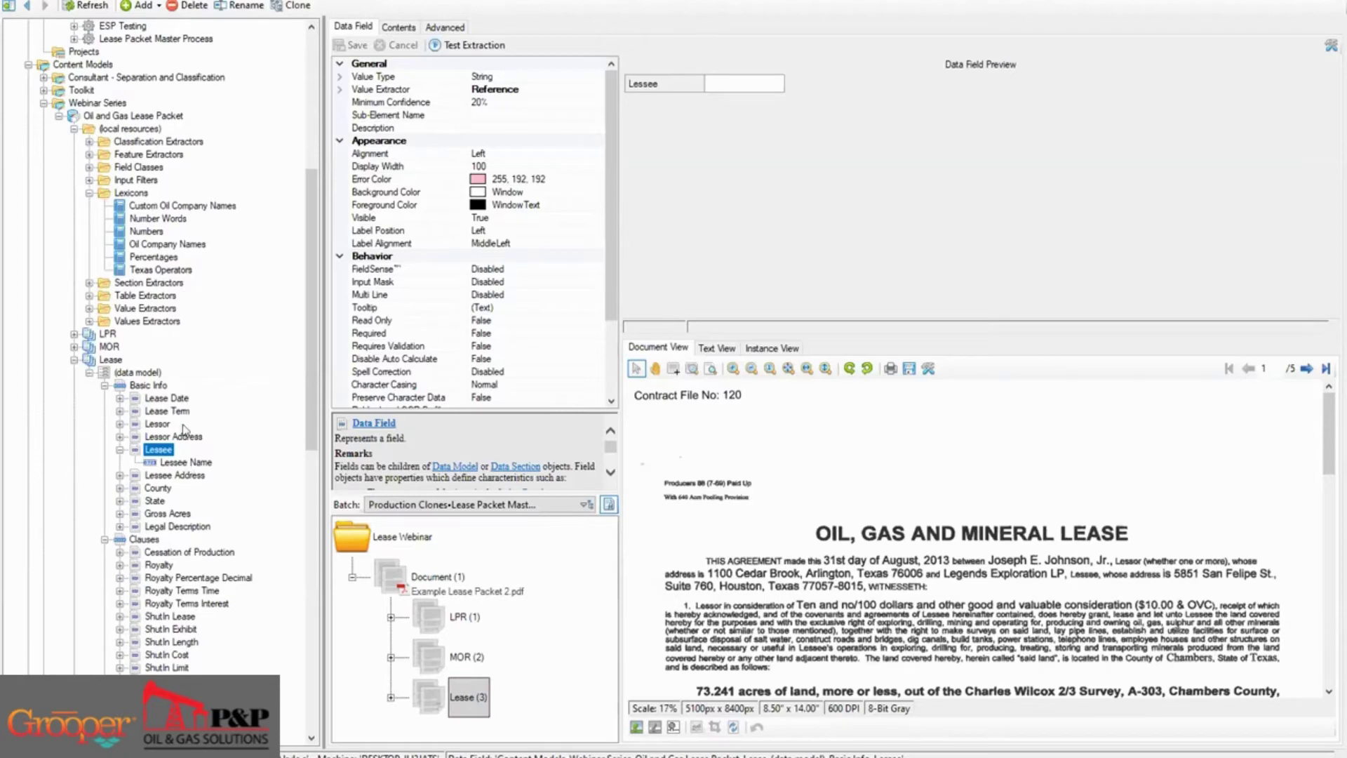
Examine the entries of the Oil Company Names and Texas Operators lexicons, and collapse the Lexicons folder
{"action": "left_click", "coordinate": [167, 245]}
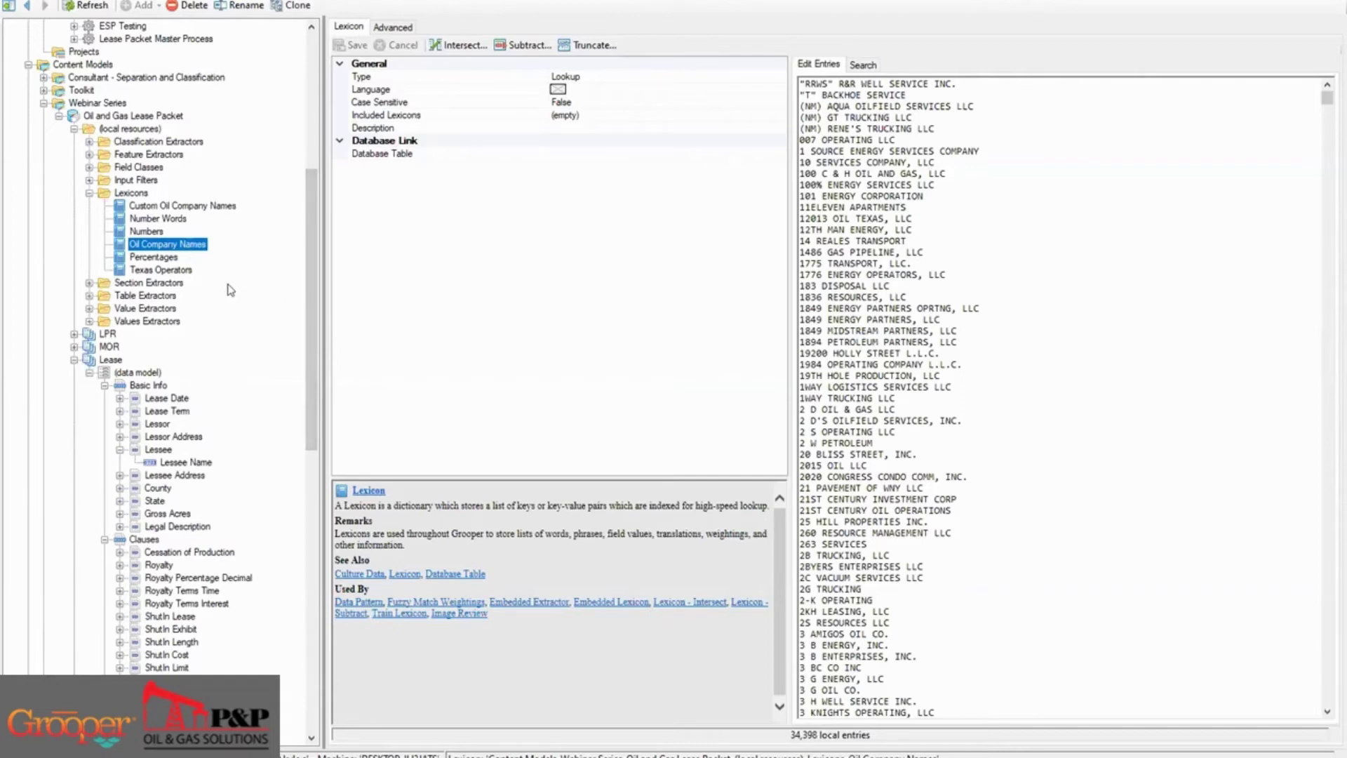
{"action": "left_click", "coordinate": [182, 271]}
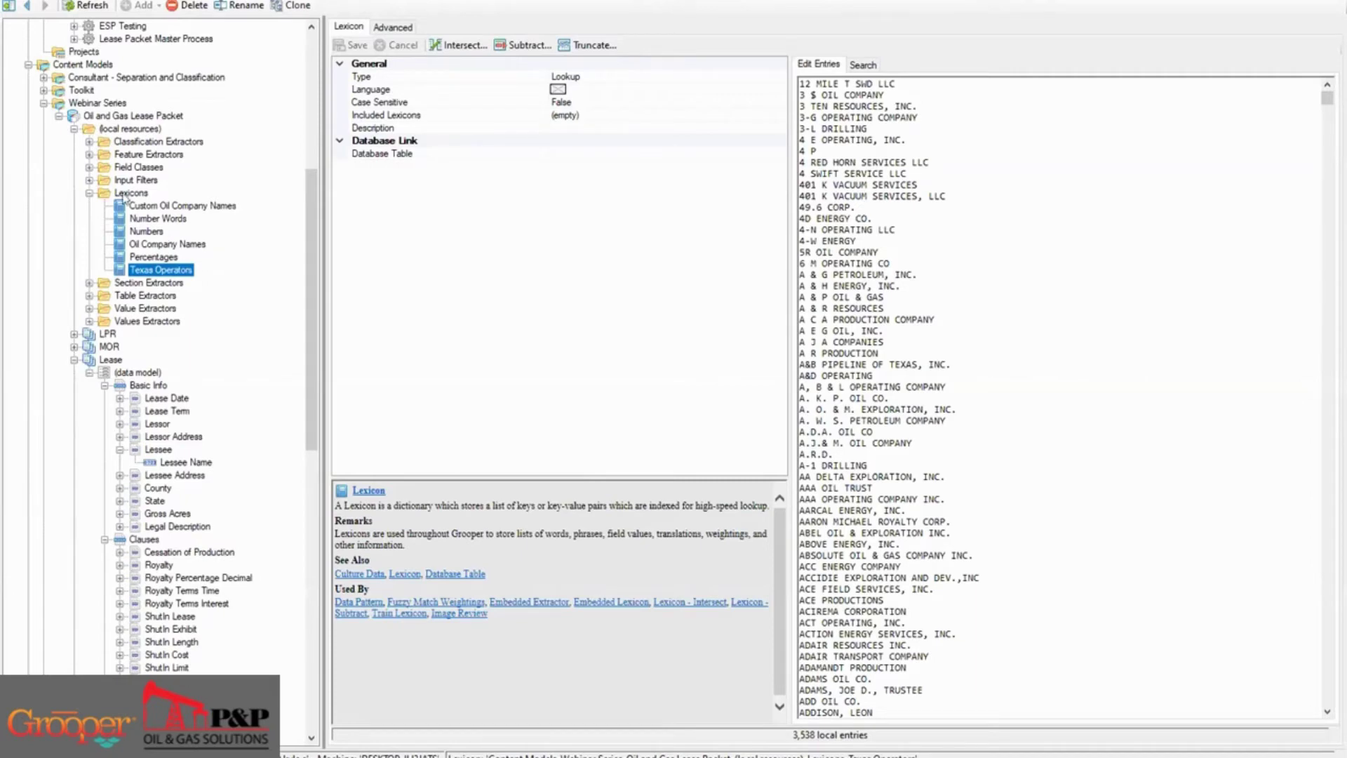
{"action": "left_click", "coordinate": [89, 193]}
Expand the Pooling Lease field under Clauses and inspect its Pooling - Body extractor on the Lease (3) document
{"action": "scroll", "coordinate": [210, 301], "scroll_direction": "down", "scroll_amount": 8}
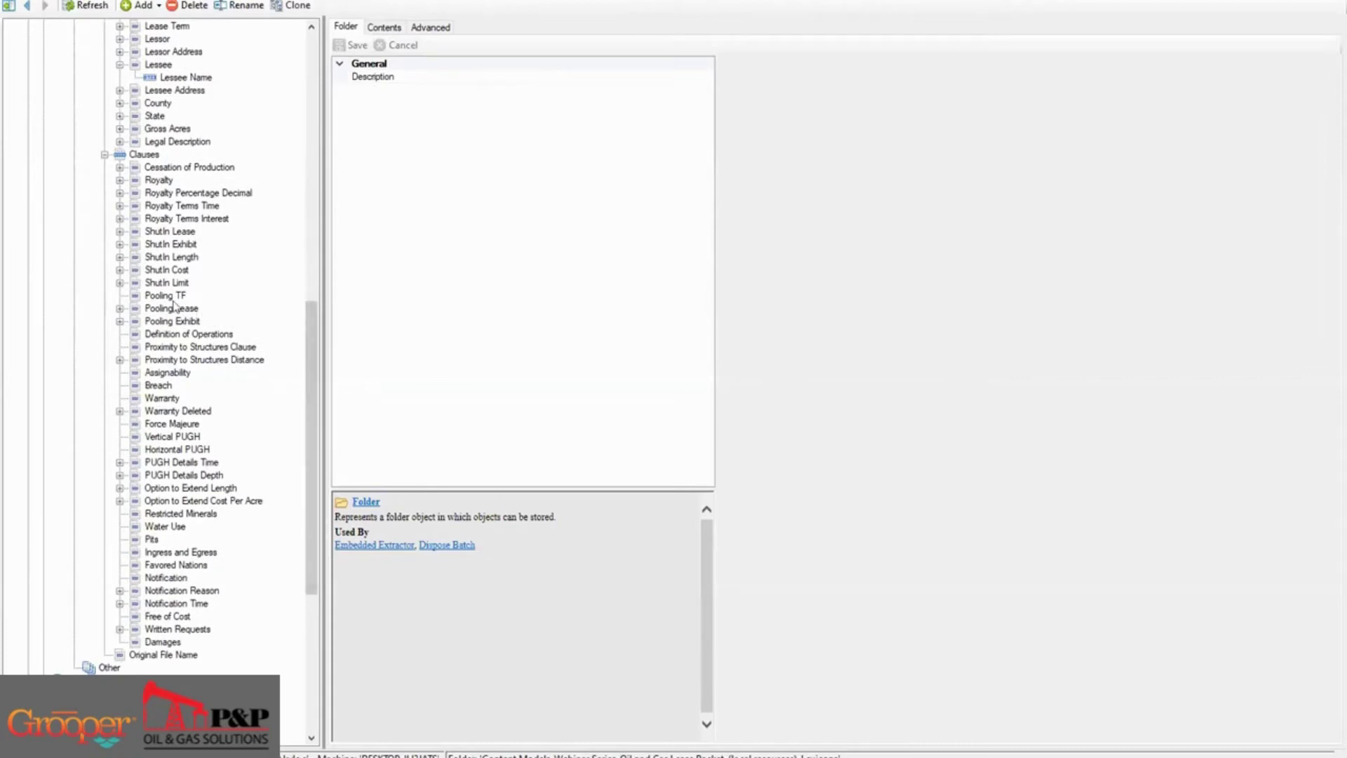
{"action": "left_click", "coordinate": [120, 308]}
{"action": "left_click", "coordinate": [186, 320]}
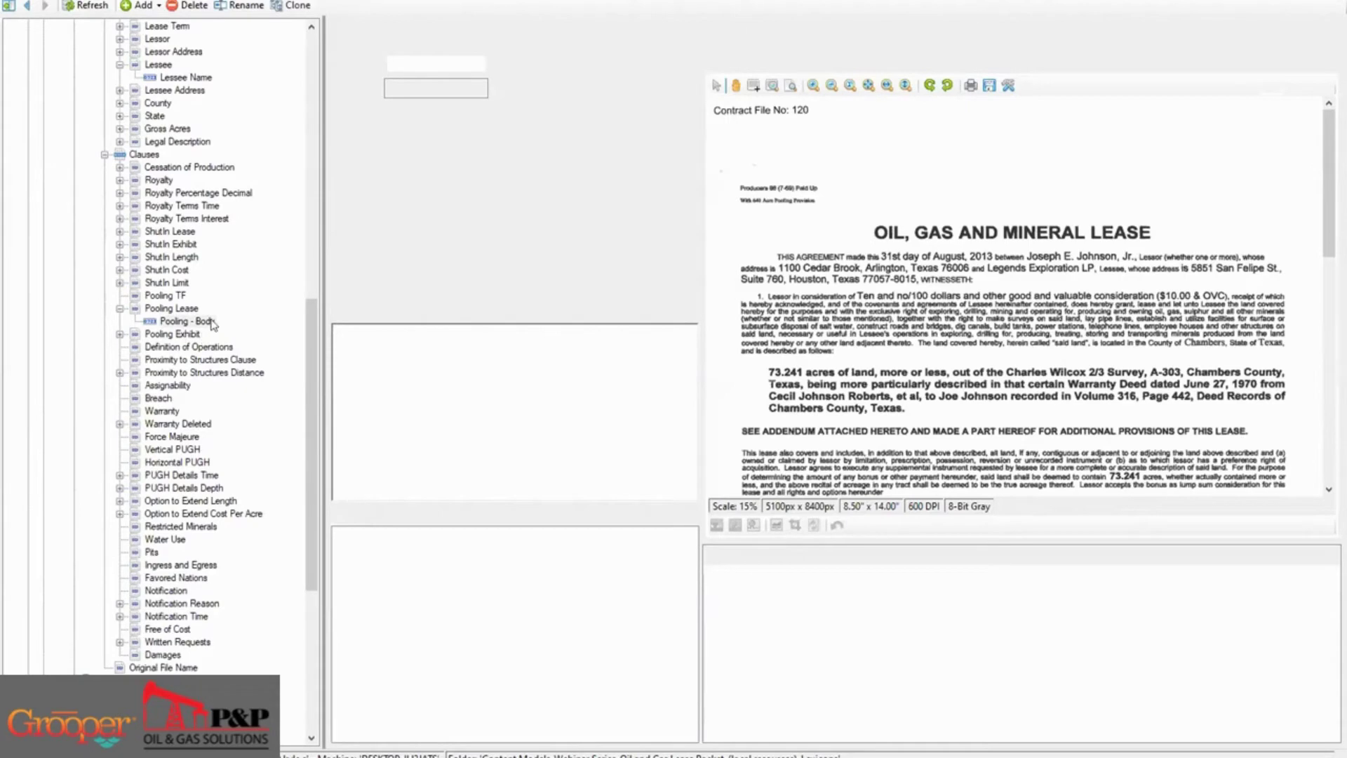
{"action": "left_click", "coordinate": [208, 322]}
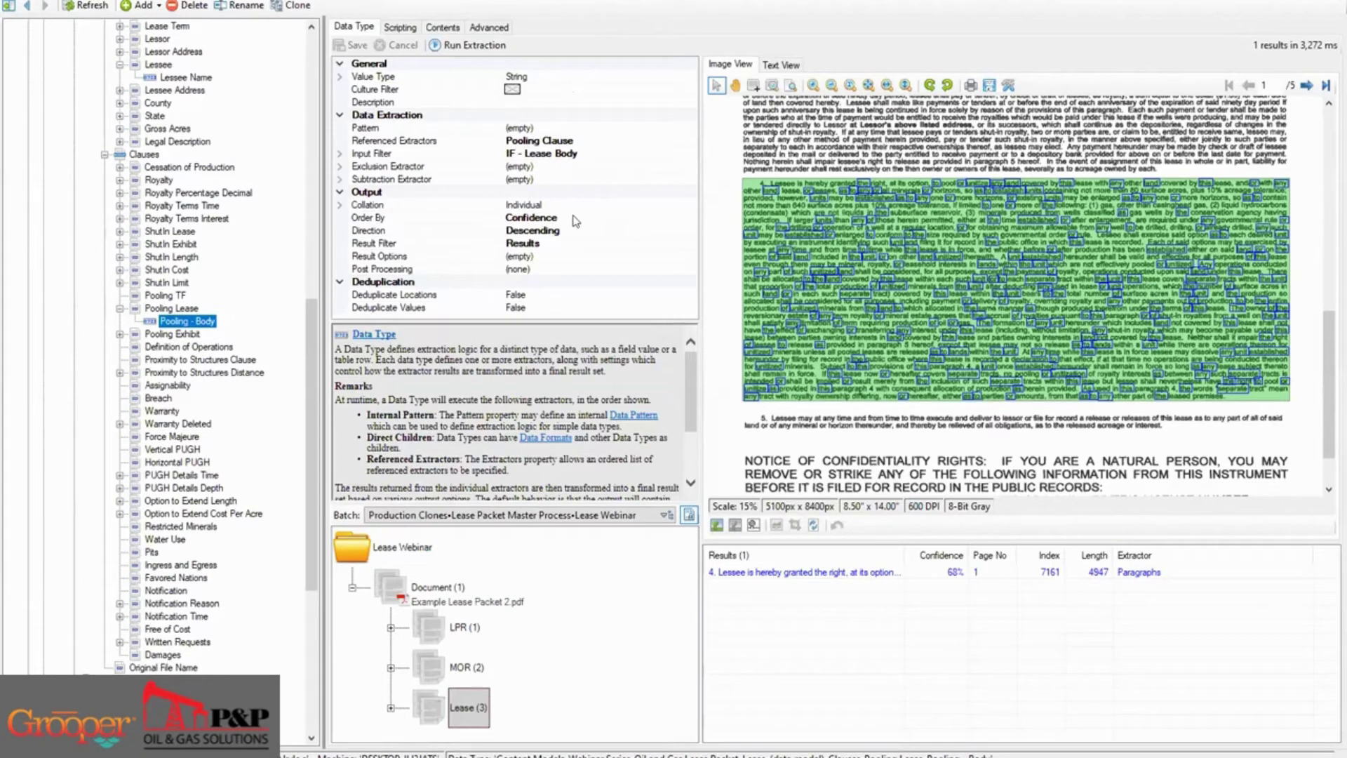
Open the Pooling Clause field class from the local resources and inspect its candidate results for paragraphs 4 and 16
{"action": "scroll", "coordinate": [181, 298], "scroll_direction": "up", "scroll_amount": 8}
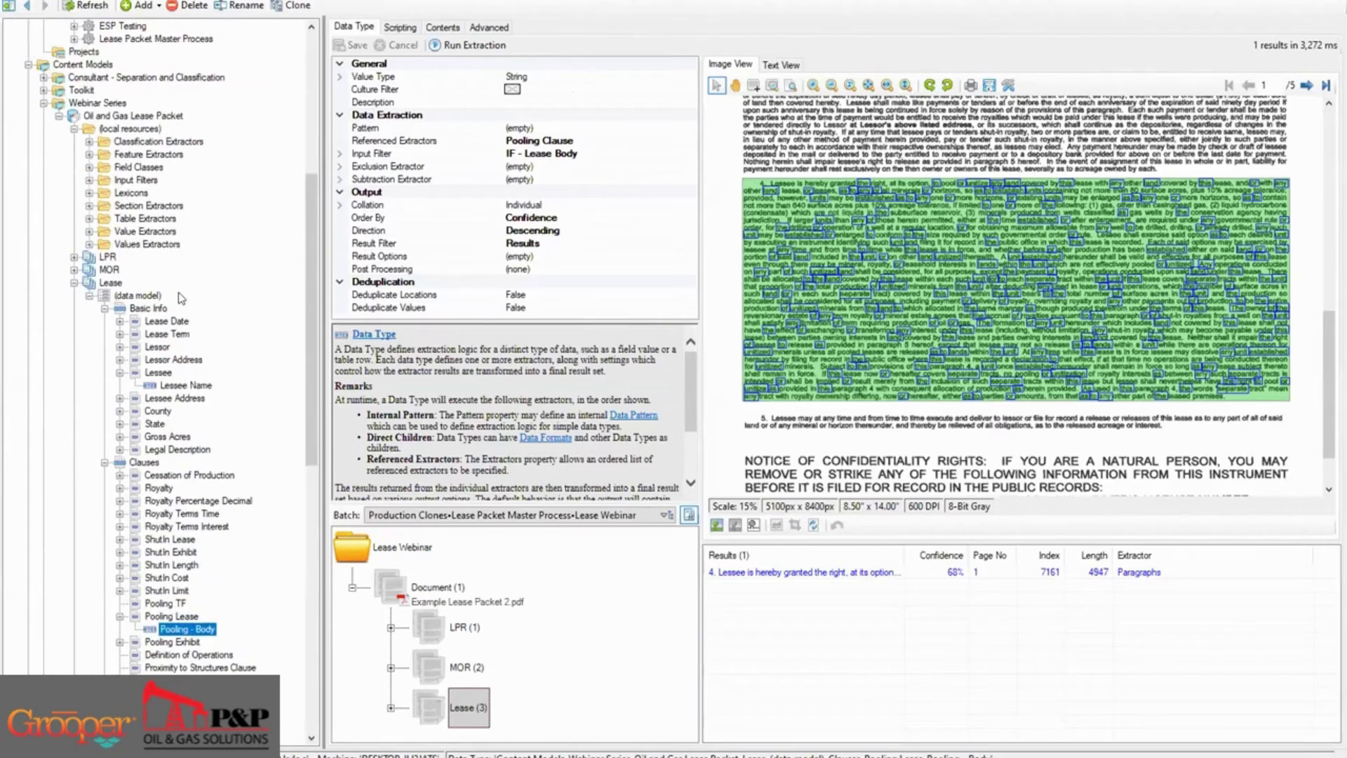
{"action": "left_click", "coordinate": [89, 167]}
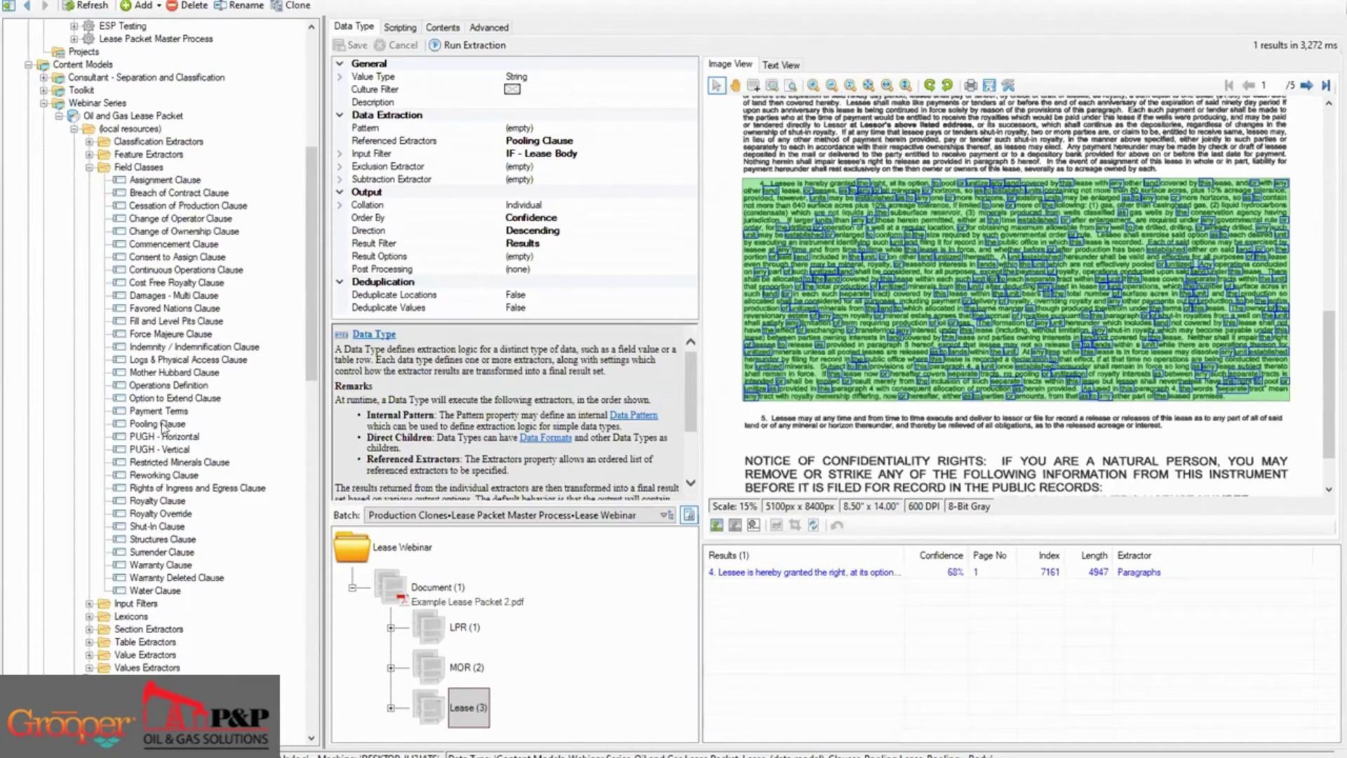
{"action": "scroll", "coordinate": [163, 425], "scroll_direction": "down", "scroll_amount": 6}
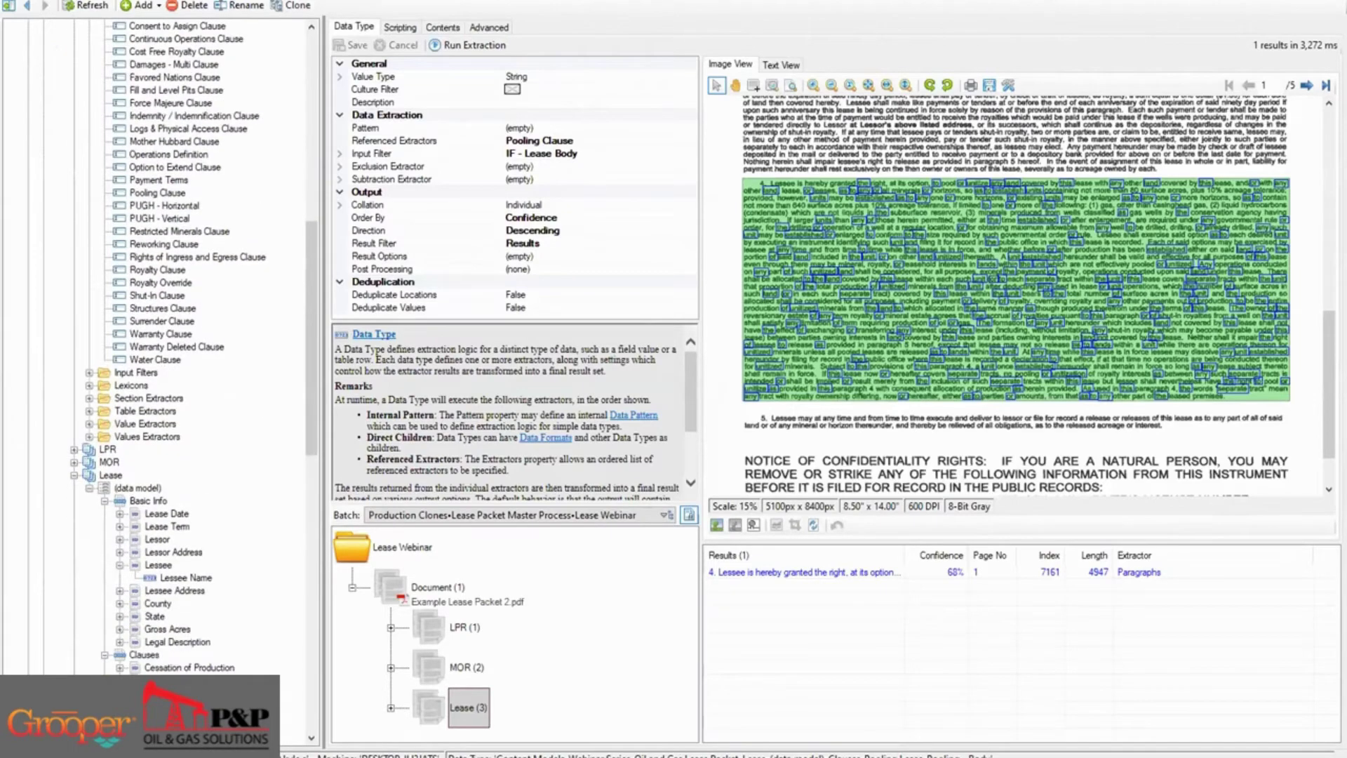
{"action": "scroll", "coordinate": [168, 491], "scroll_direction": "down", "scroll_amount": 4}
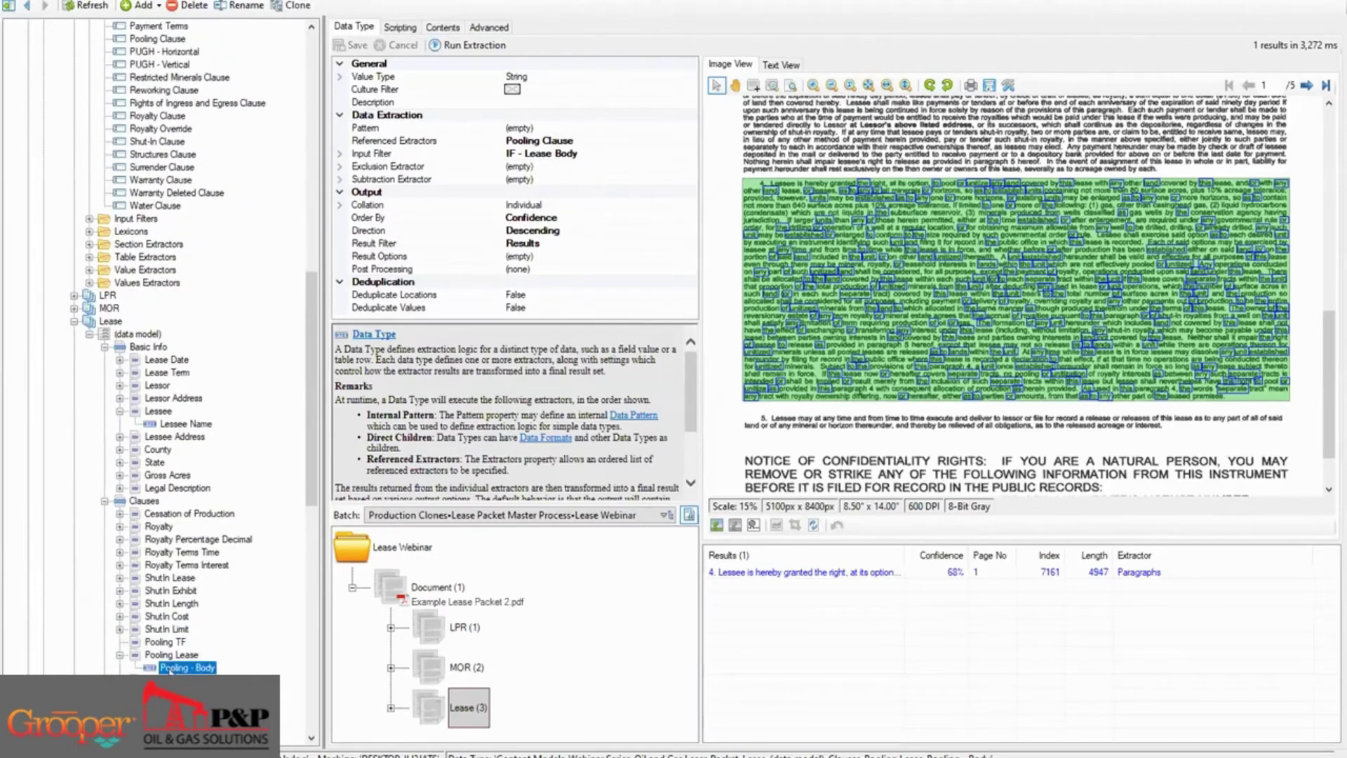
{"action": "scroll", "coordinate": [224, 564], "scroll_direction": "up", "scroll_amount": 4}
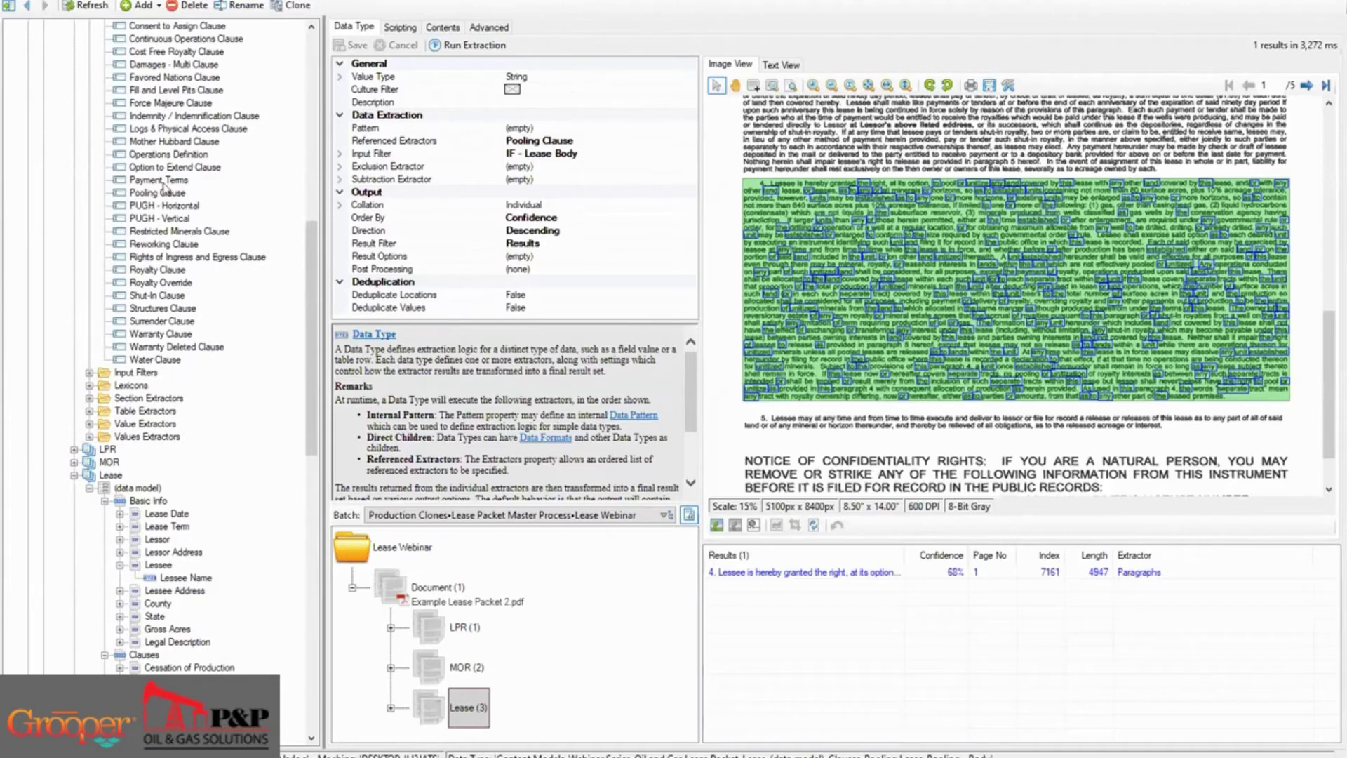
{"action": "left_click", "coordinate": [163, 193]}
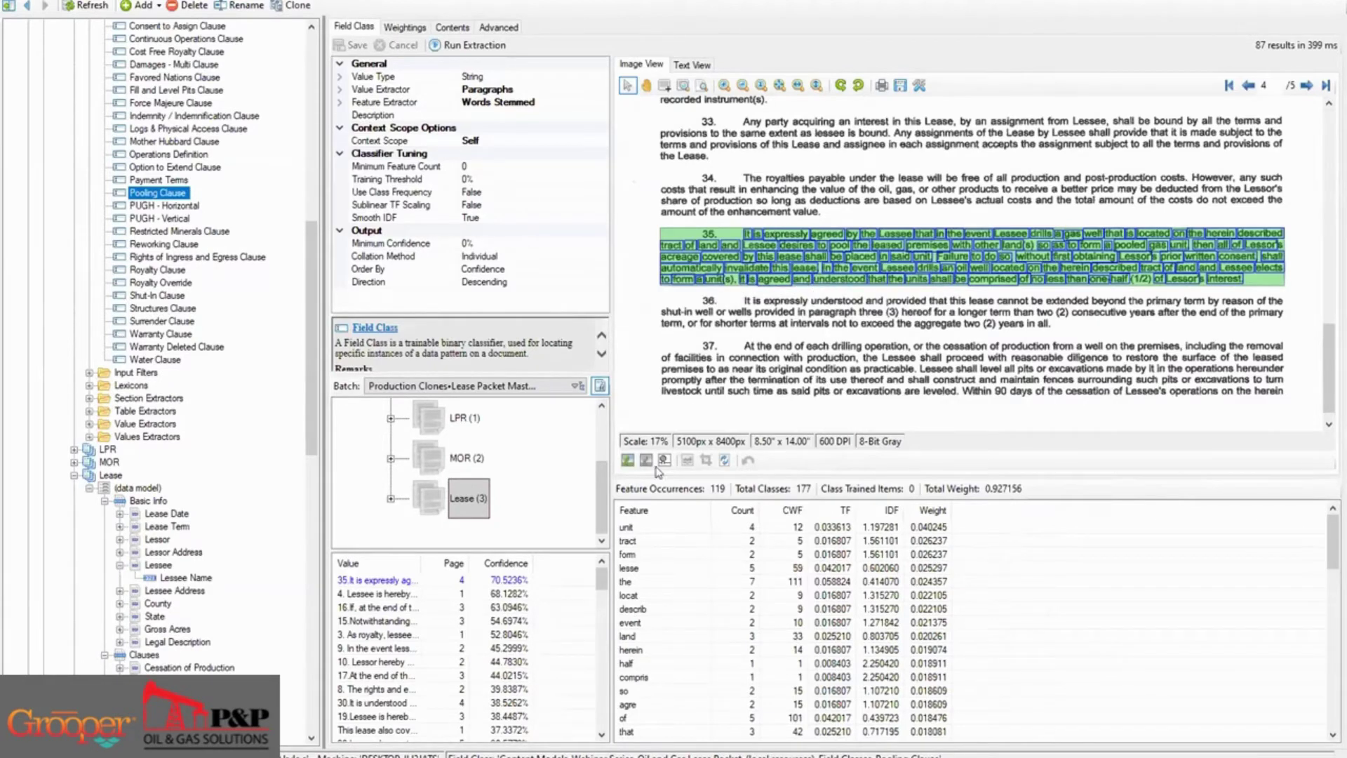
{"action": "left_click", "coordinate": [411, 596]}
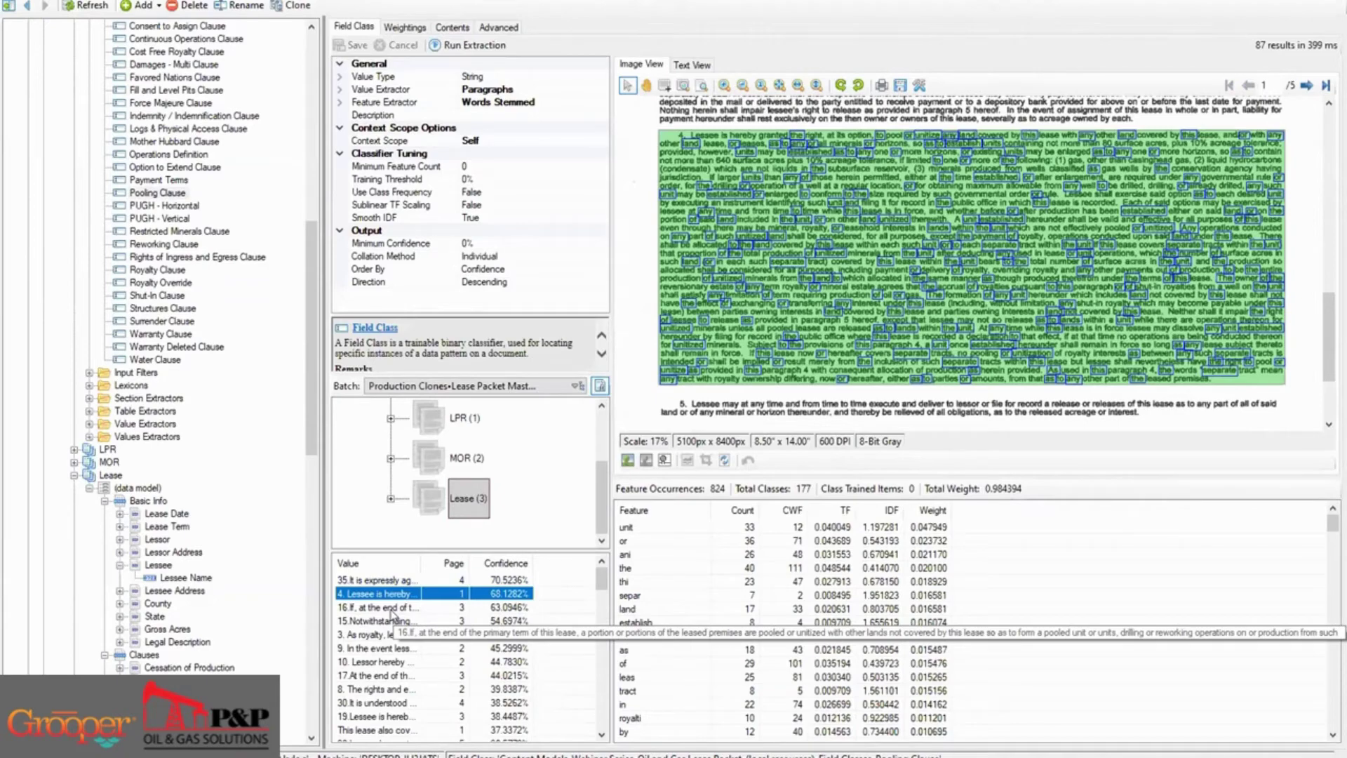
{"action": "left_click", "coordinate": [392, 613]}
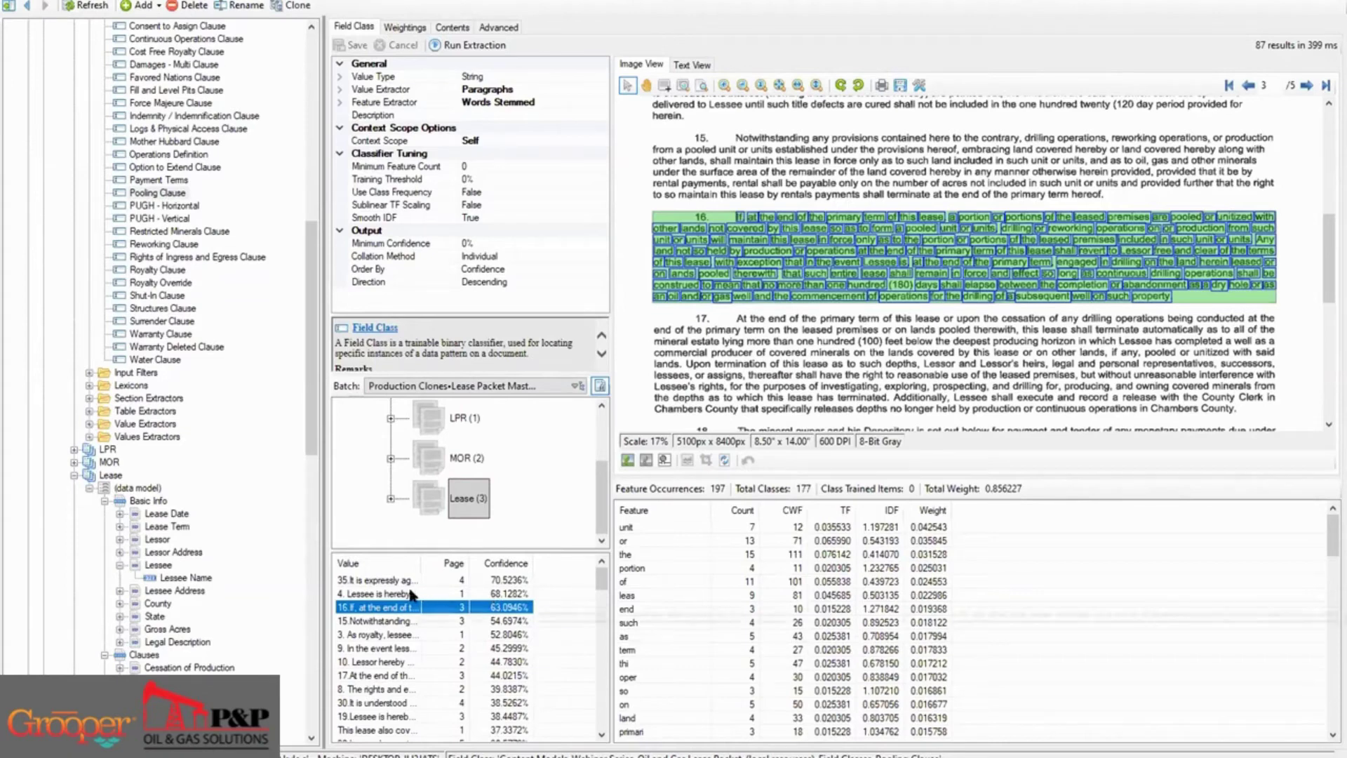
Set the Pooling Clause's minimum confidence to 65%, rerun the extraction and save the field class
{"action": "left_click", "coordinate": [491, 245]}
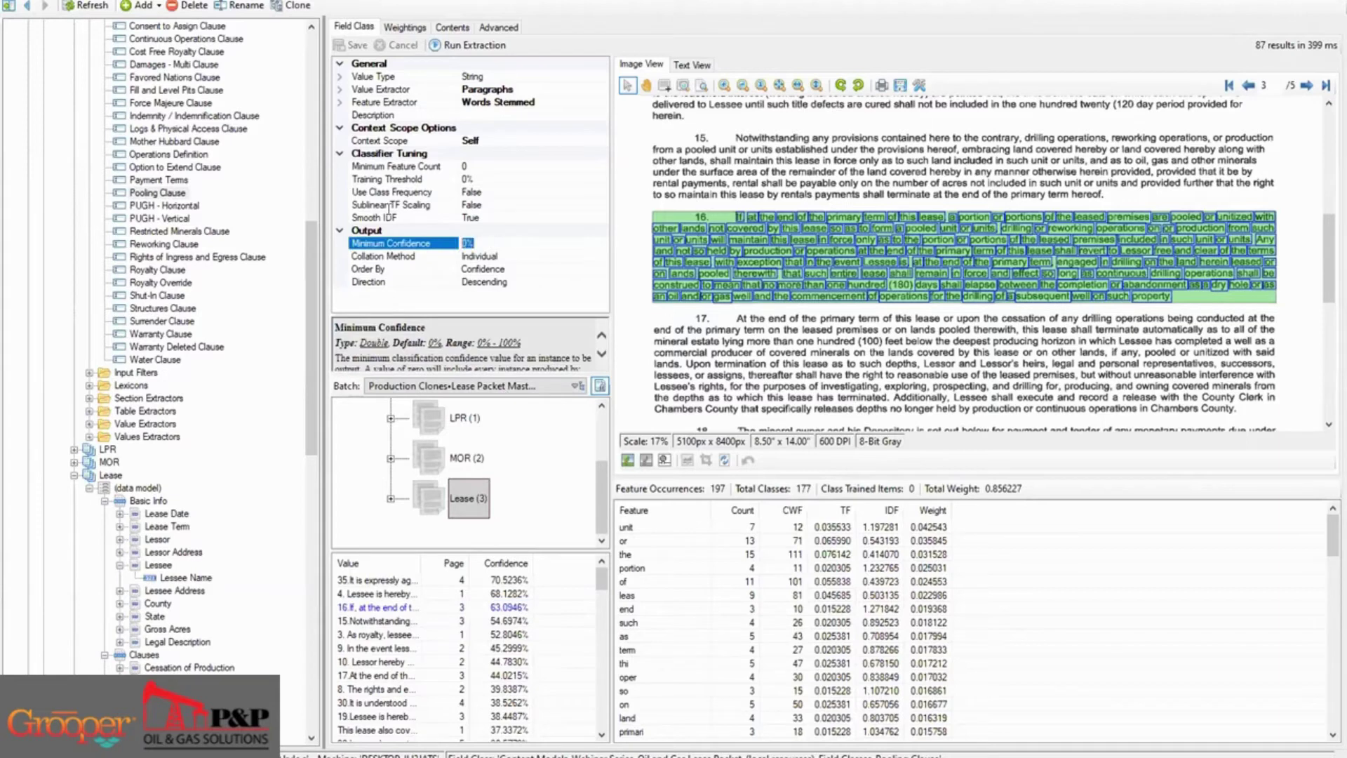
{"action": "type", "text": "65"}
{"action": "key", "text": "Down"}
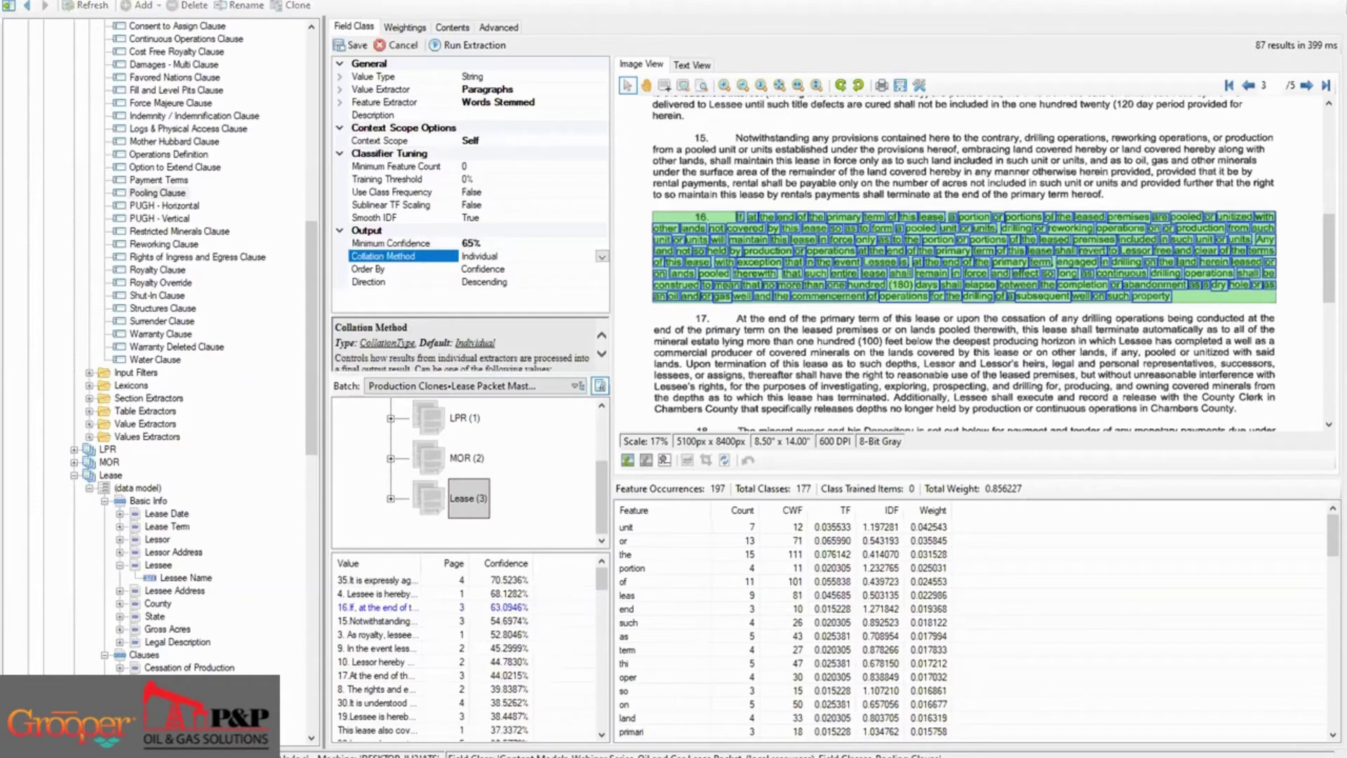
{"action": "left_click", "coordinate": [450, 47]}
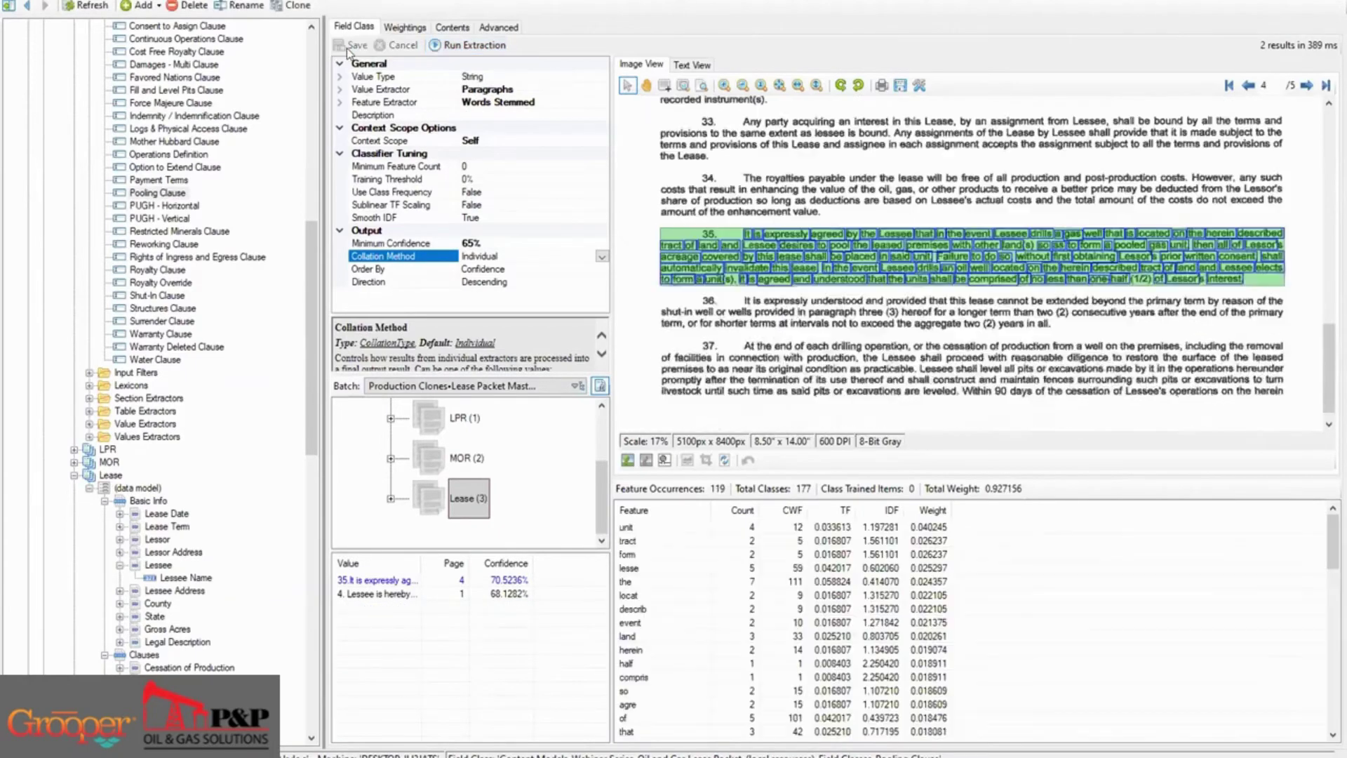
{"action": "left_click", "coordinate": [355, 46]}
Examine the trained feature weightings of the Pooling Clause's Positive Class and Negative Class
{"action": "left_click", "coordinate": [404, 28]}
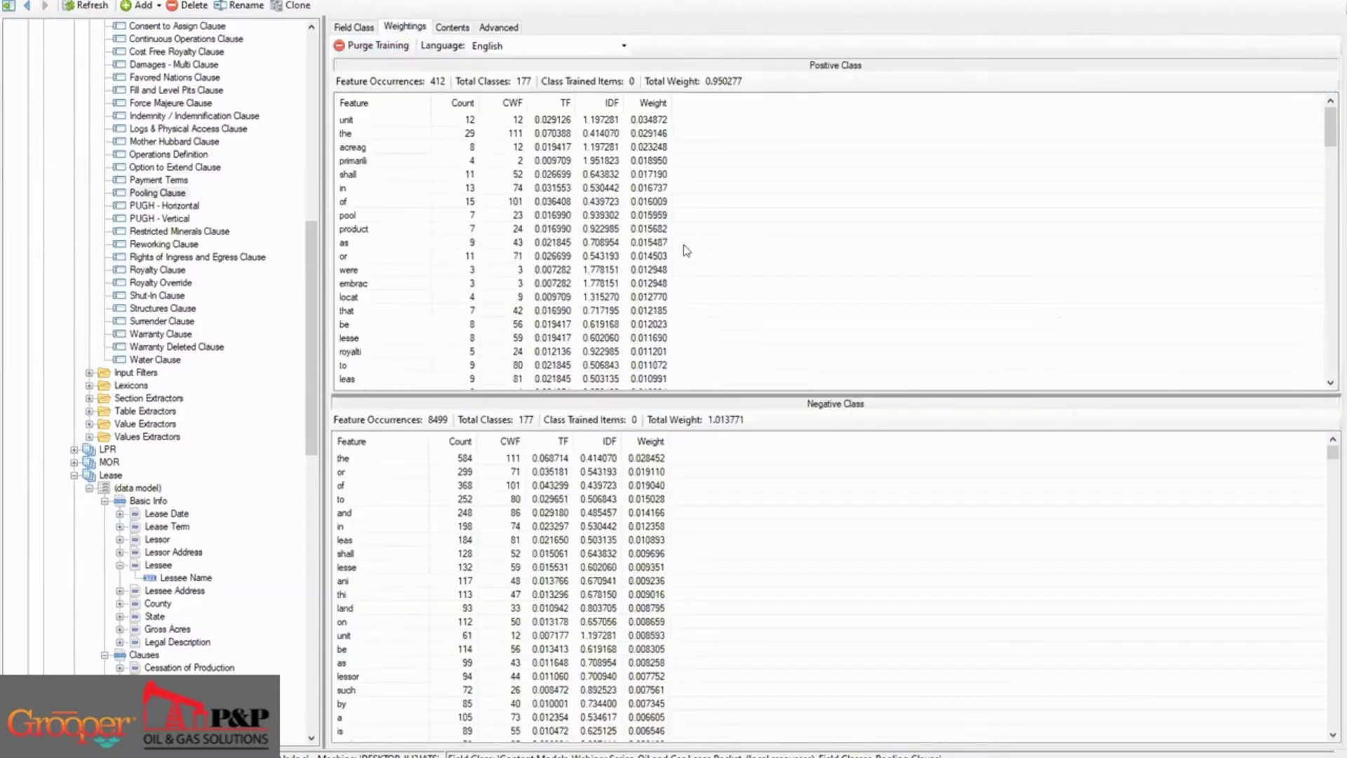
{"action": "scroll", "coordinate": [684, 267], "scroll_direction": "down", "scroll_amount": 5}
{"action": "scroll", "coordinate": [684, 272], "scroll_direction": "down", "scroll_amount": 2}
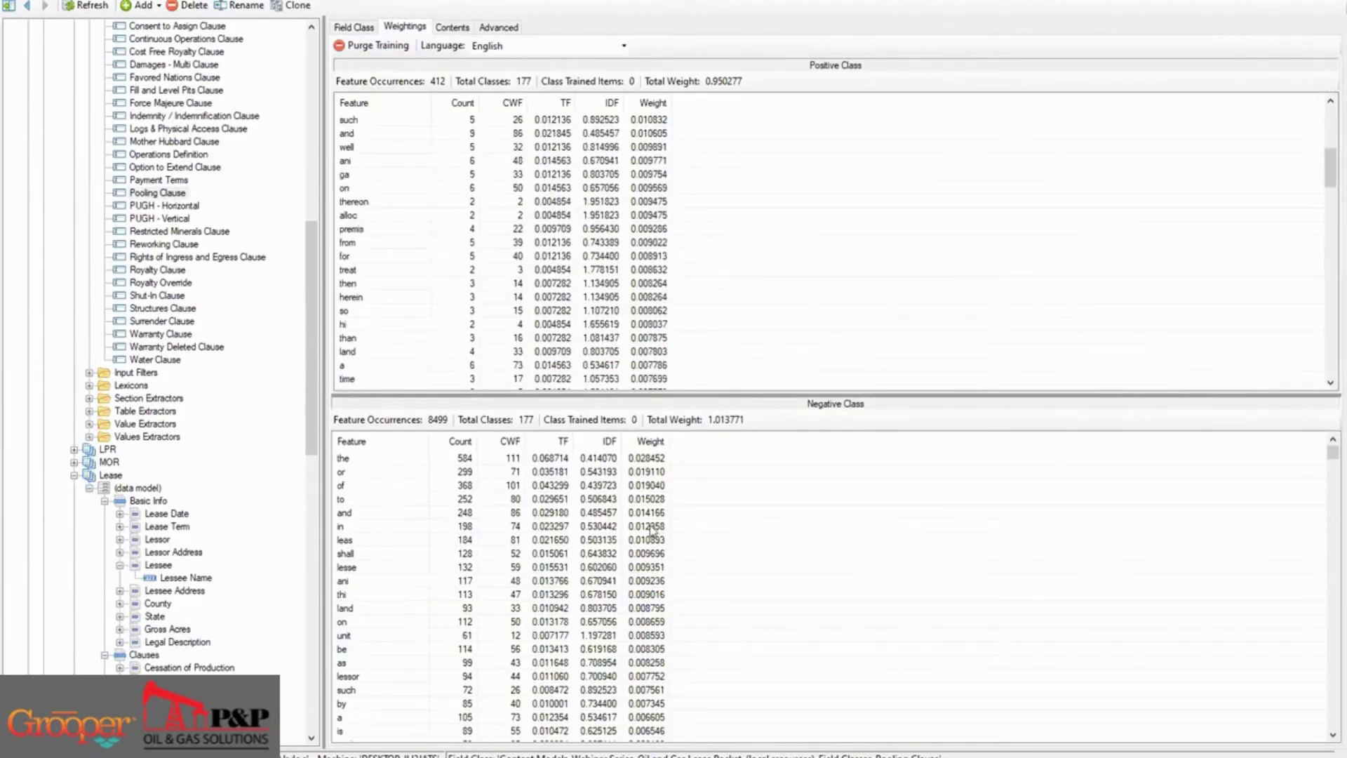
{"action": "scroll", "coordinate": [656, 530], "scroll_direction": "down", "scroll_amount": 10}
{"action": "scroll", "coordinate": [673, 536], "scroll_direction": "down", "scroll_amount": 12}
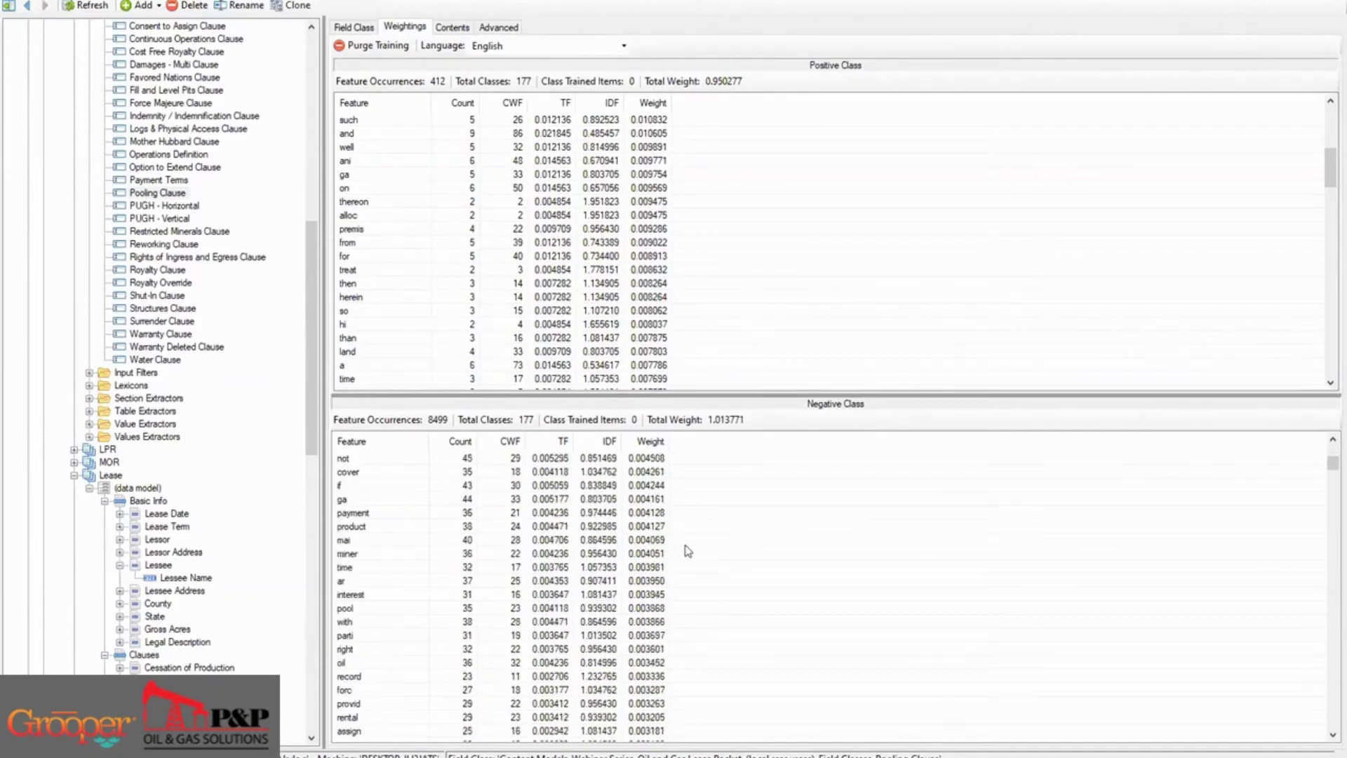
{"action": "scroll", "coordinate": [684, 512], "scroll_direction": "up", "scroll_amount": 8}
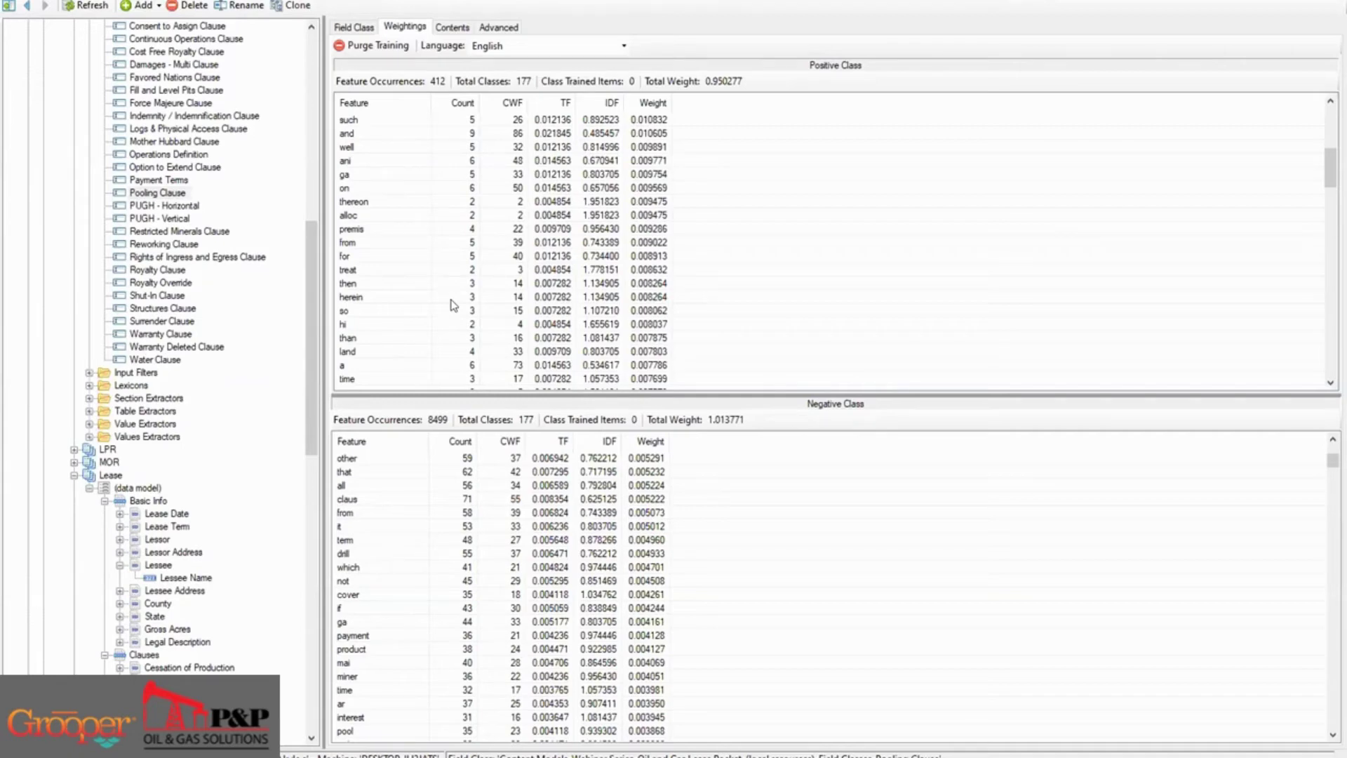
Review the Positive Class features down to the lowest weights and highlight the "or" feature
{"action": "scroll", "coordinate": [491, 270], "scroll_direction": "down", "scroll_amount": 20}
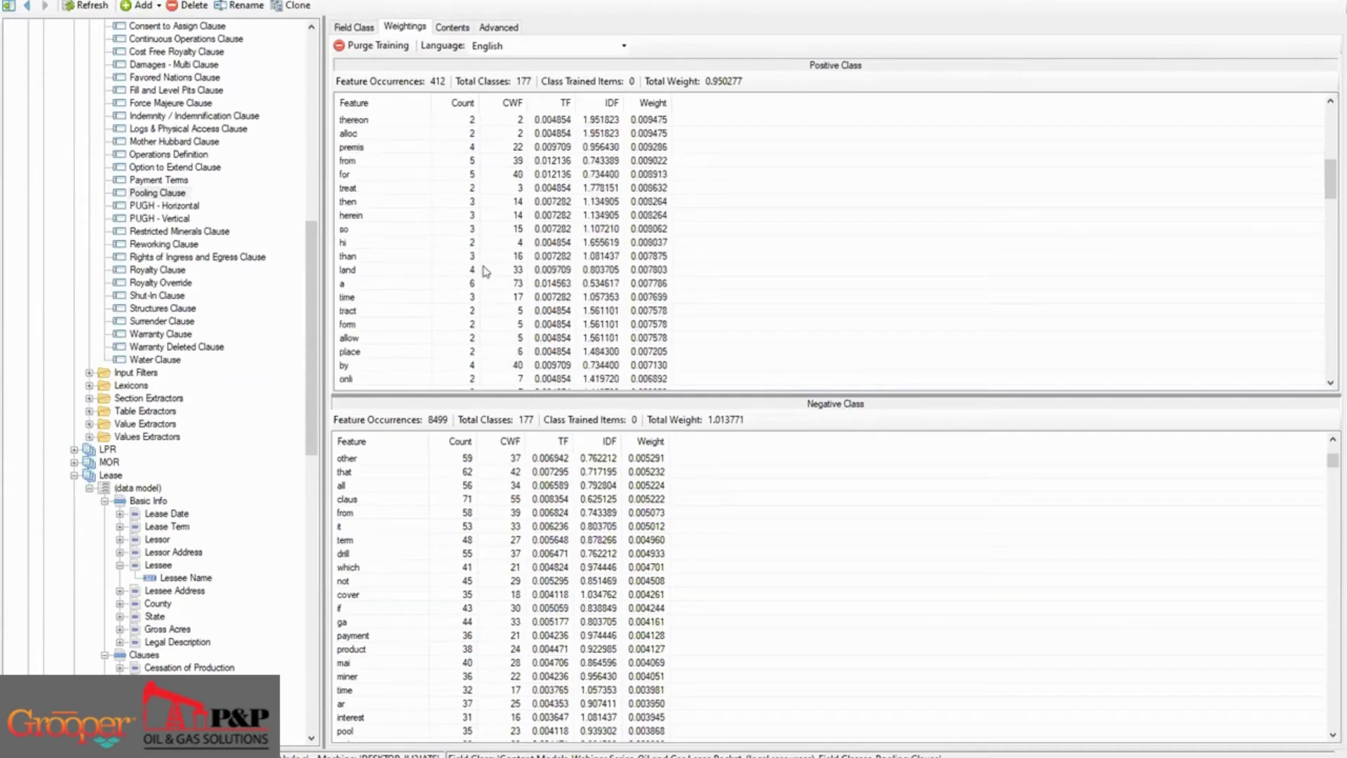
{"action": "scroll", "coordinate": [490, 269], "scroll_direction": "down", "scroll_amount": 3}
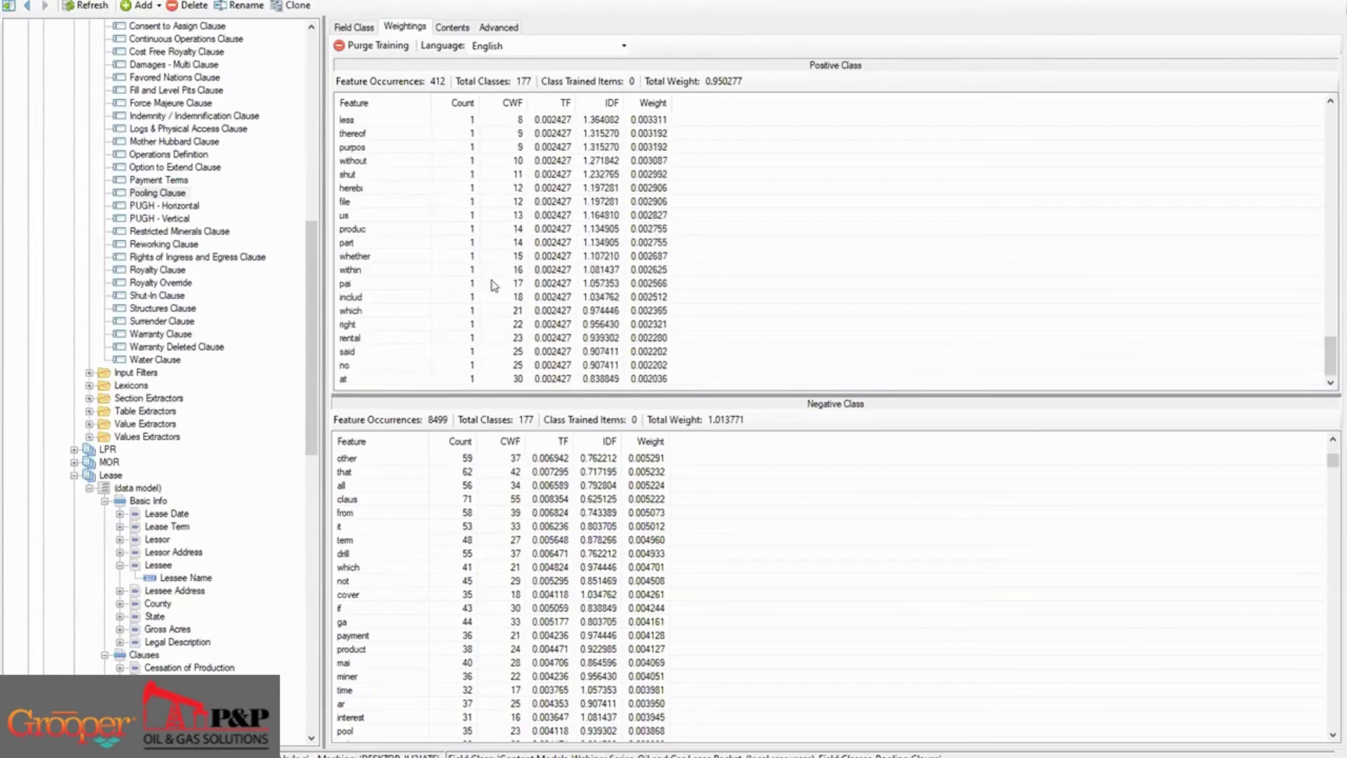
{"action": "scroll", "coordinate": [488, 273], "scroll_direction": "up", "scroll_amount": 20}
{"action": "scroll", "coordinate": [491, 280], "scroll_direction": "up", "scroll_amount": 15}
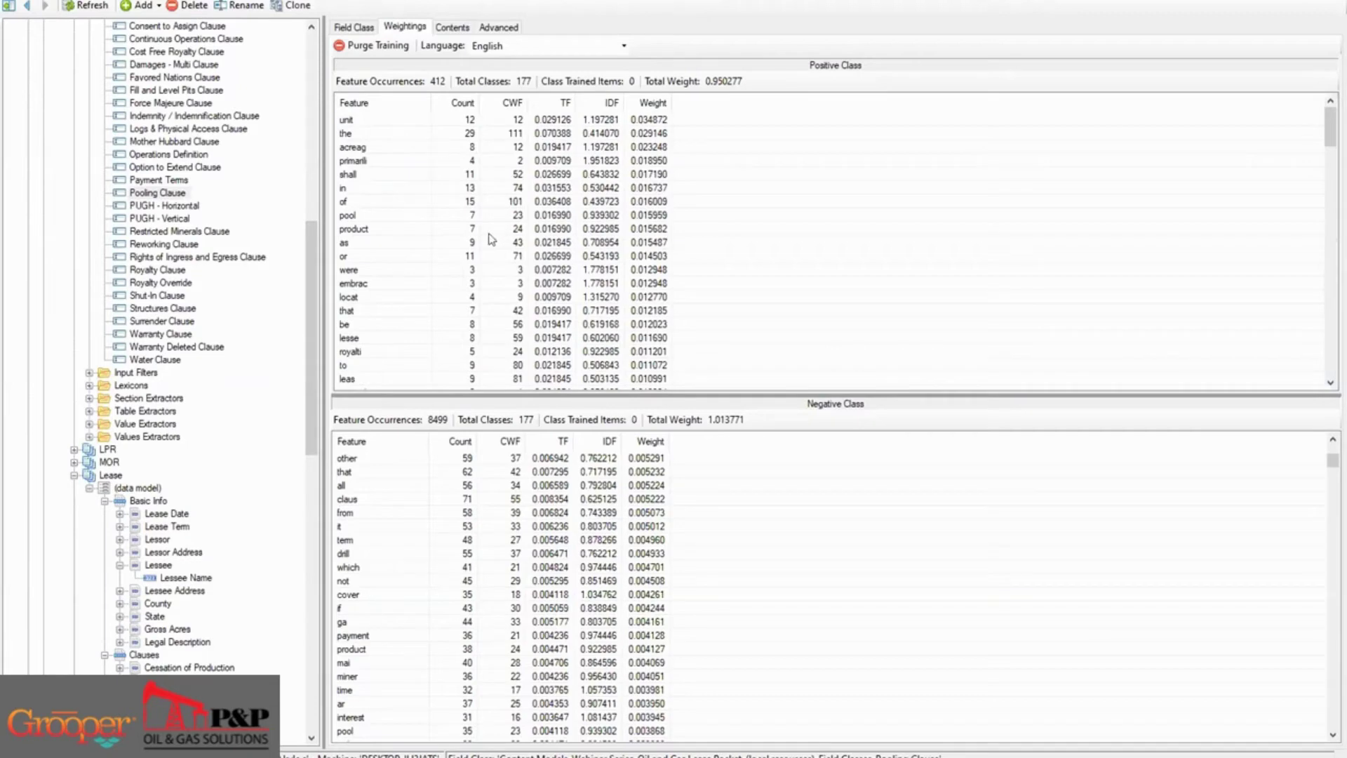
{"action": "scroll", "coordinate": [435, 203], "scroll_direction": "down", "scroll_amount": 6}
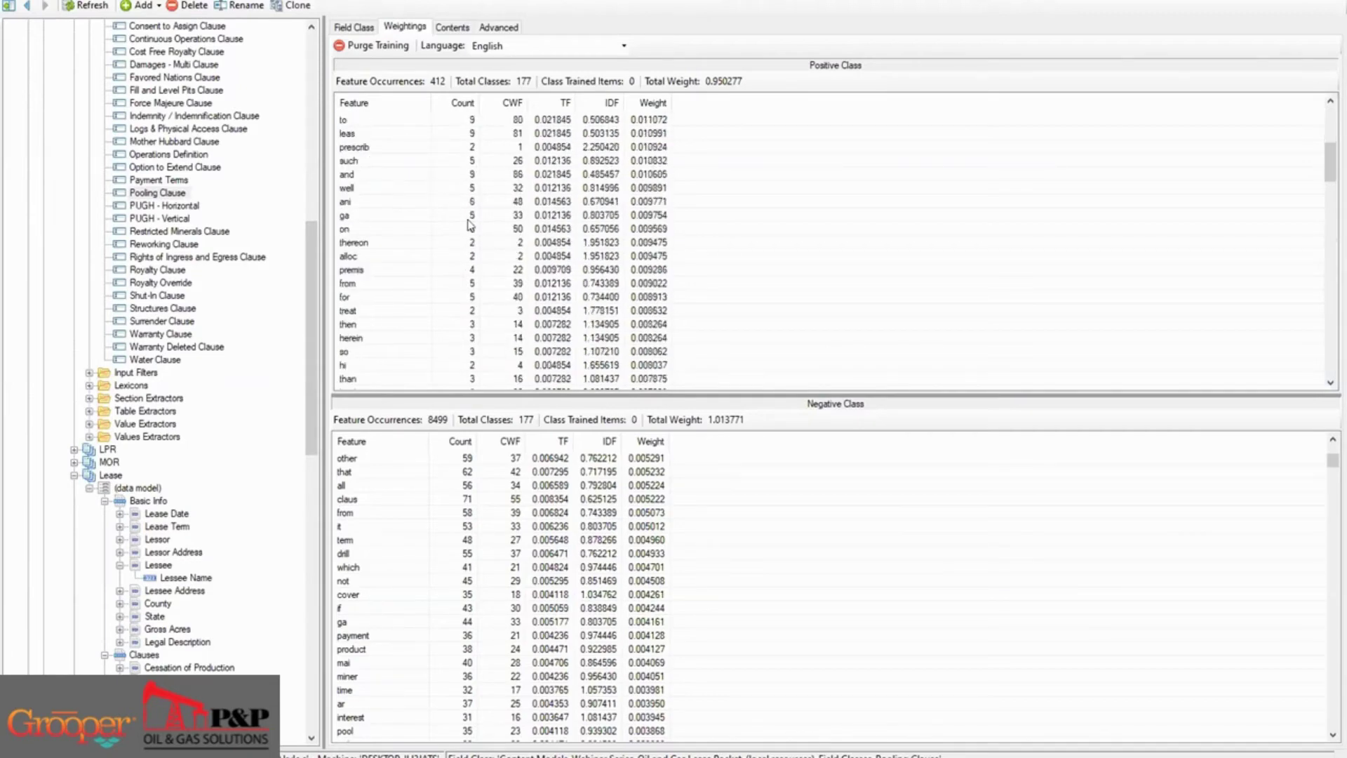
{"action": "scroll", "coordinate": [472, 226], "scroll_direction": "up", "scroll_amount": 3}
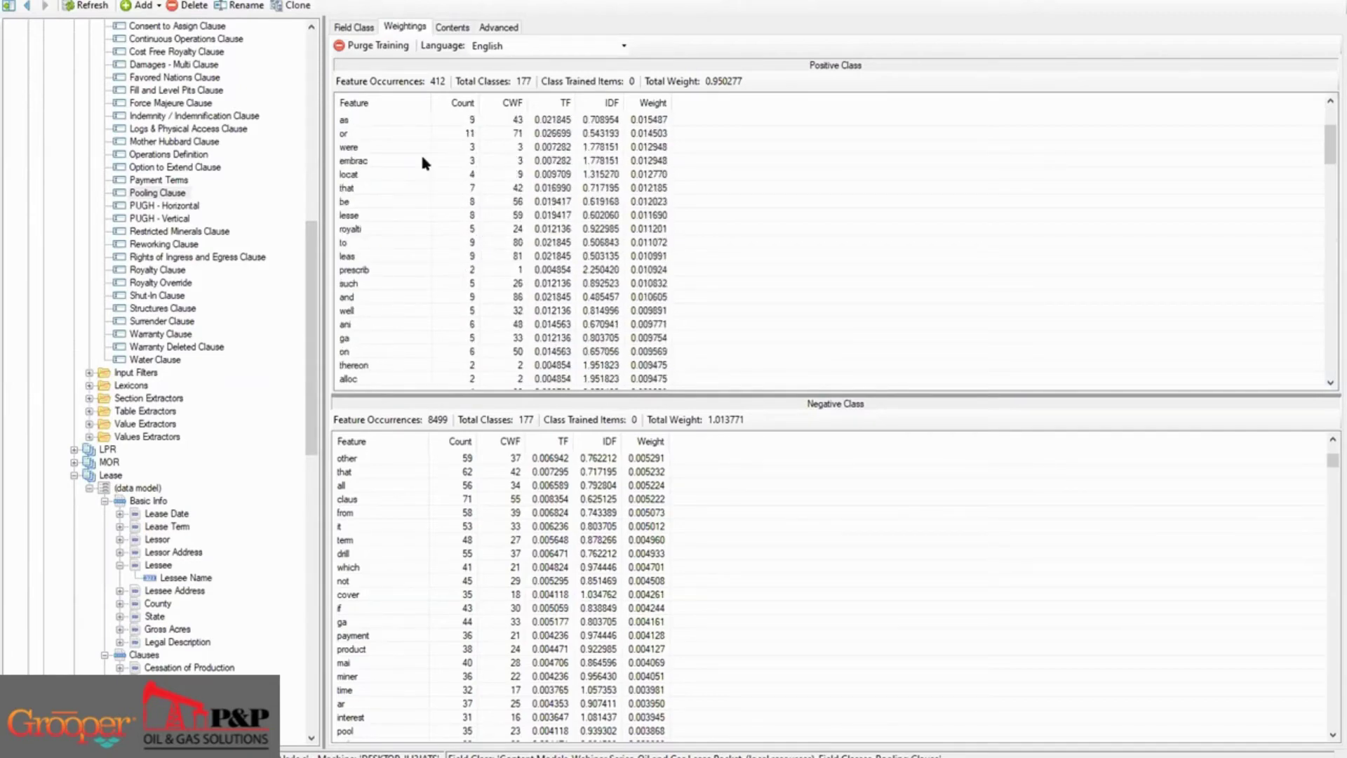
{"action": "left_click", "coordinate": [402, 134]}
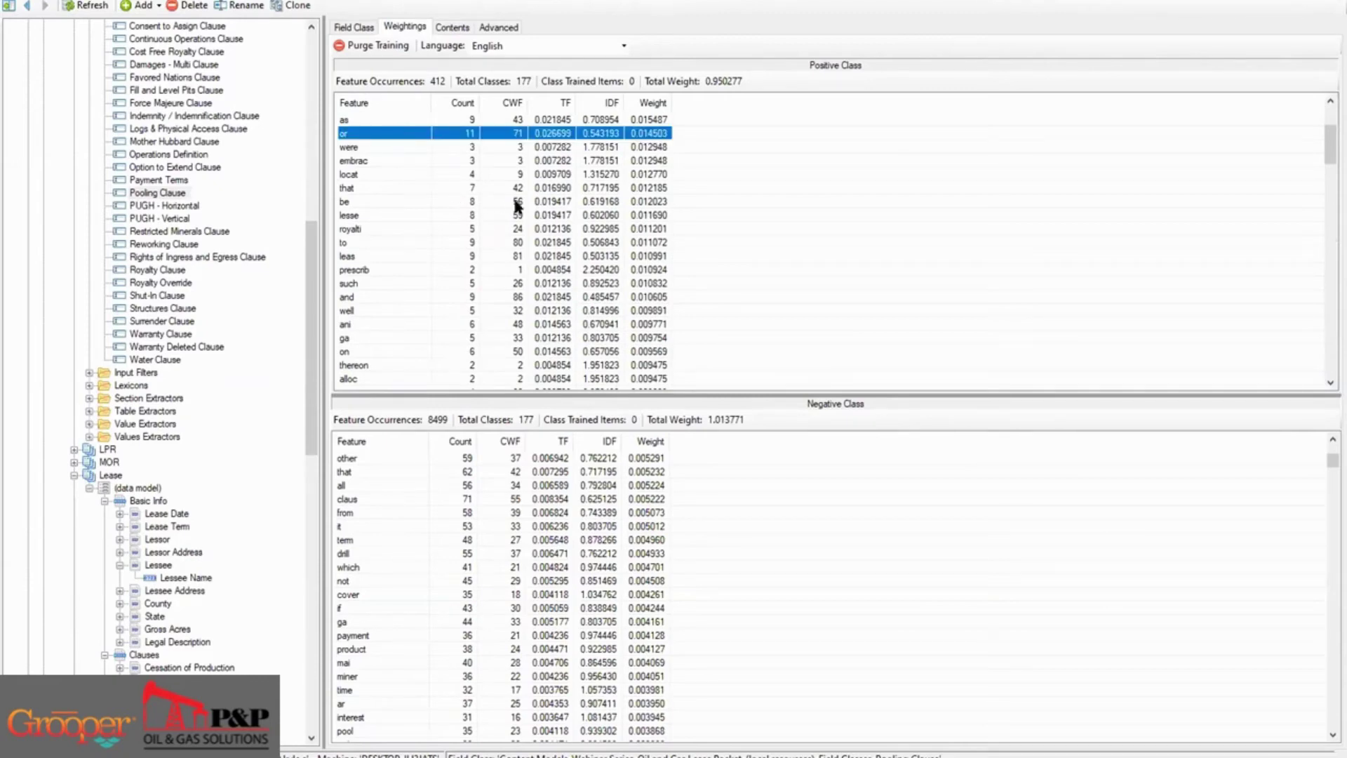
Return to the Pooling Clause's field class settings, check the Smooth IDF option and compare the paragraph 4 and 35 results
{"action": "left_click", "coordinate": [360, 27]}
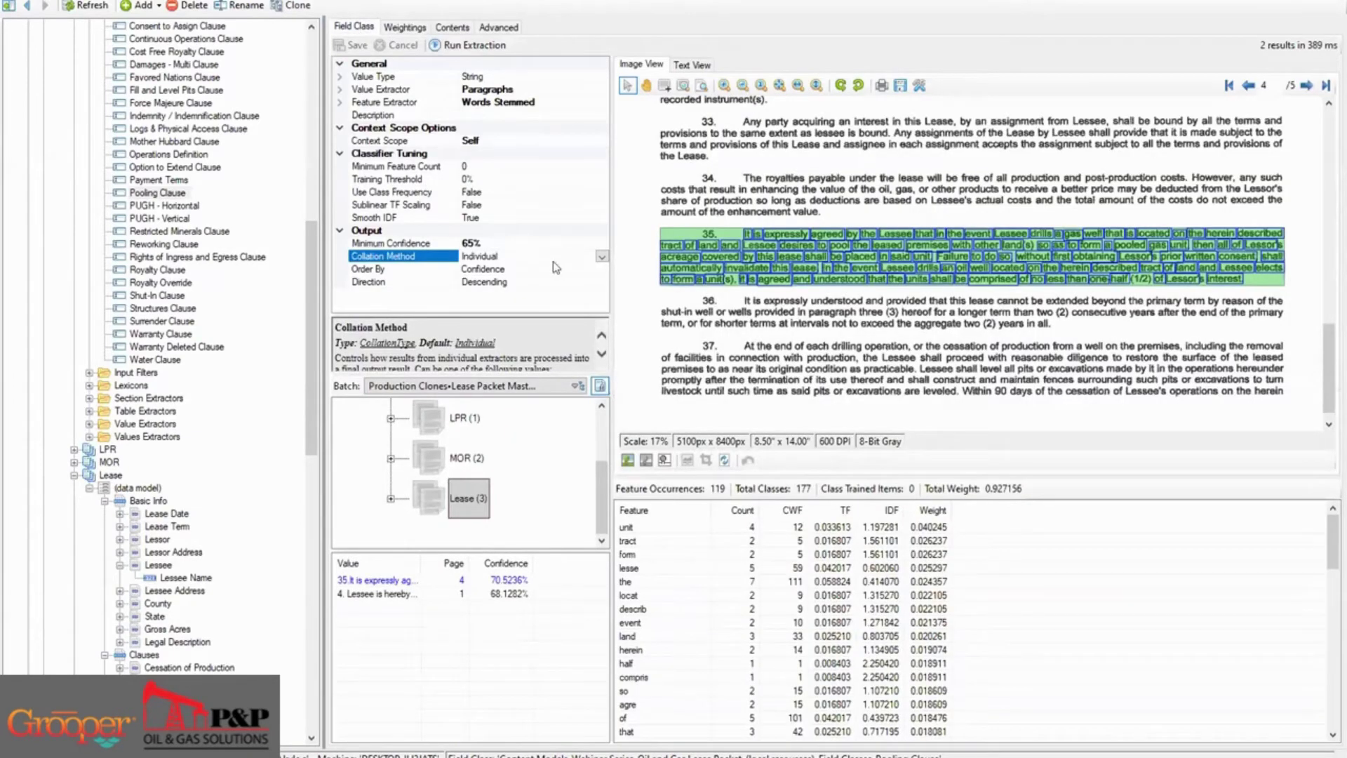
{"action": "left_click", "coordinate": [494, 217]}
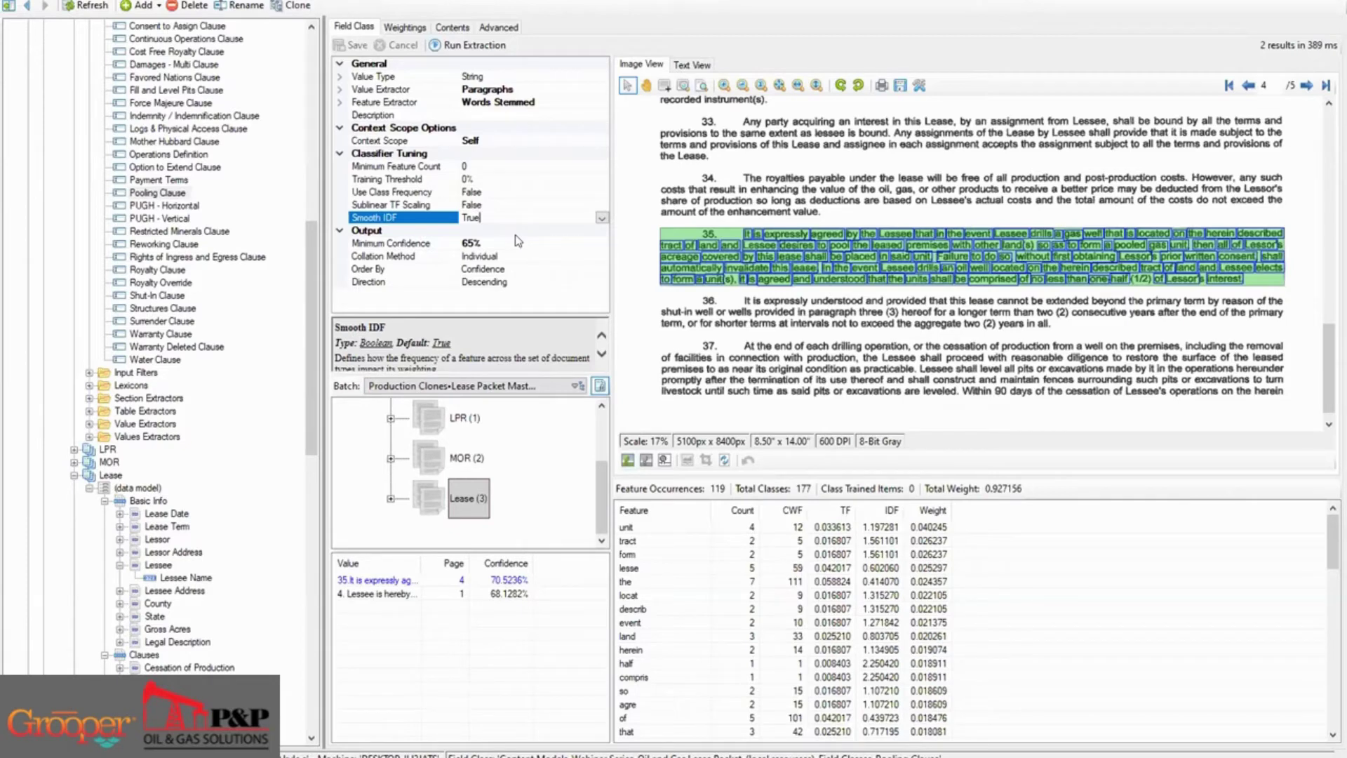
{"action": "left_click", "coordinate": [393, 601]}
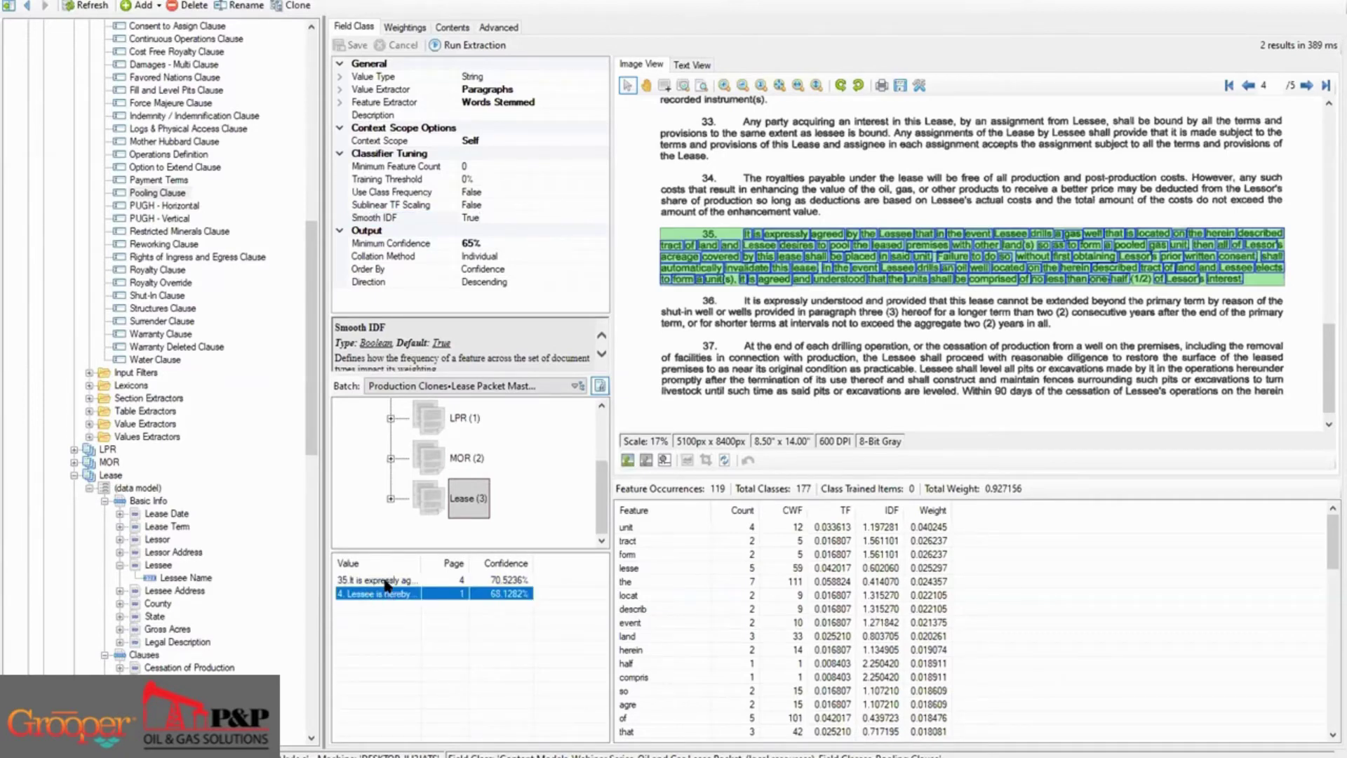
{"action": "left_click", "coordinate": [386, 581]}
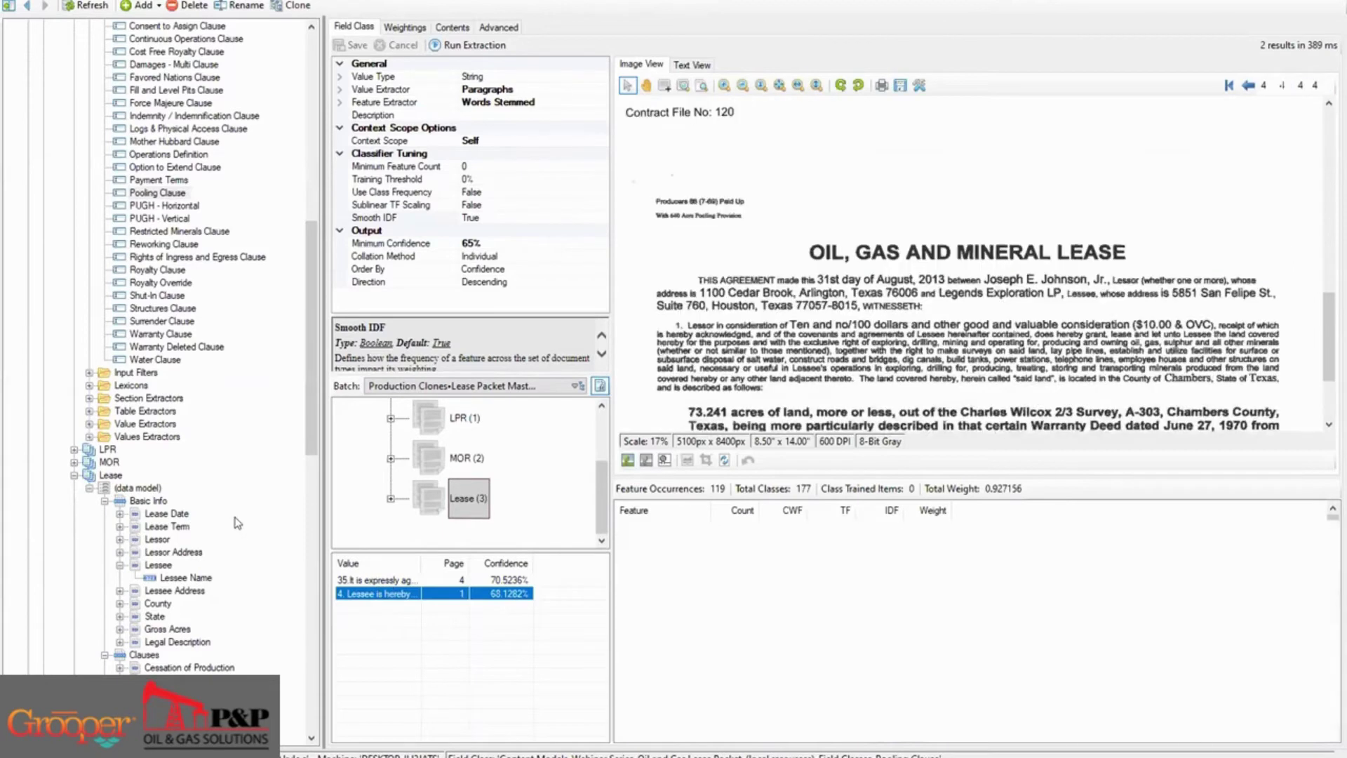
Look over the full list of clause fields in the Lease data model
{"action": "scroll", "coordinate": [239, 525], "scroll_direction": "down", "scroll_amount": 4}
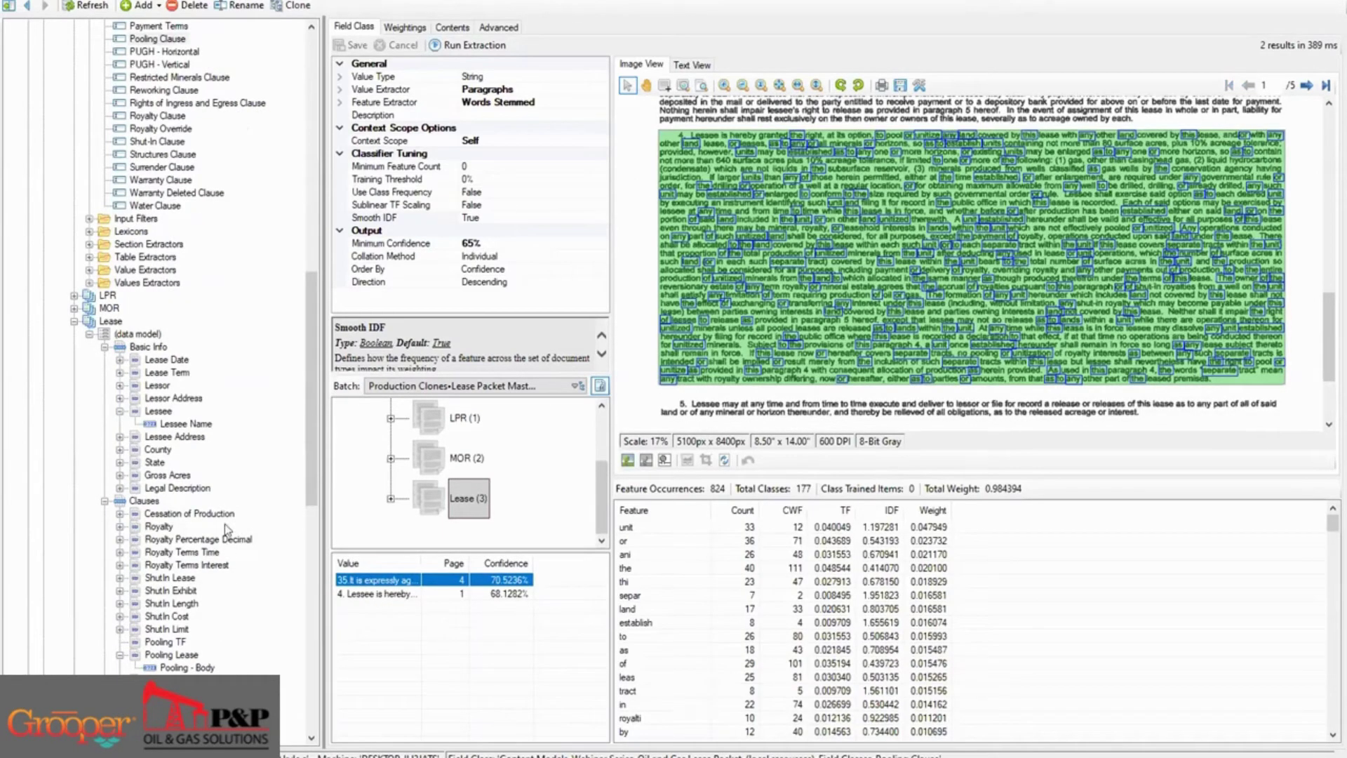
{"action": "scroll", "coordinate": [207, 510], "scroll_direction": "down", "scroll_amount": 5}
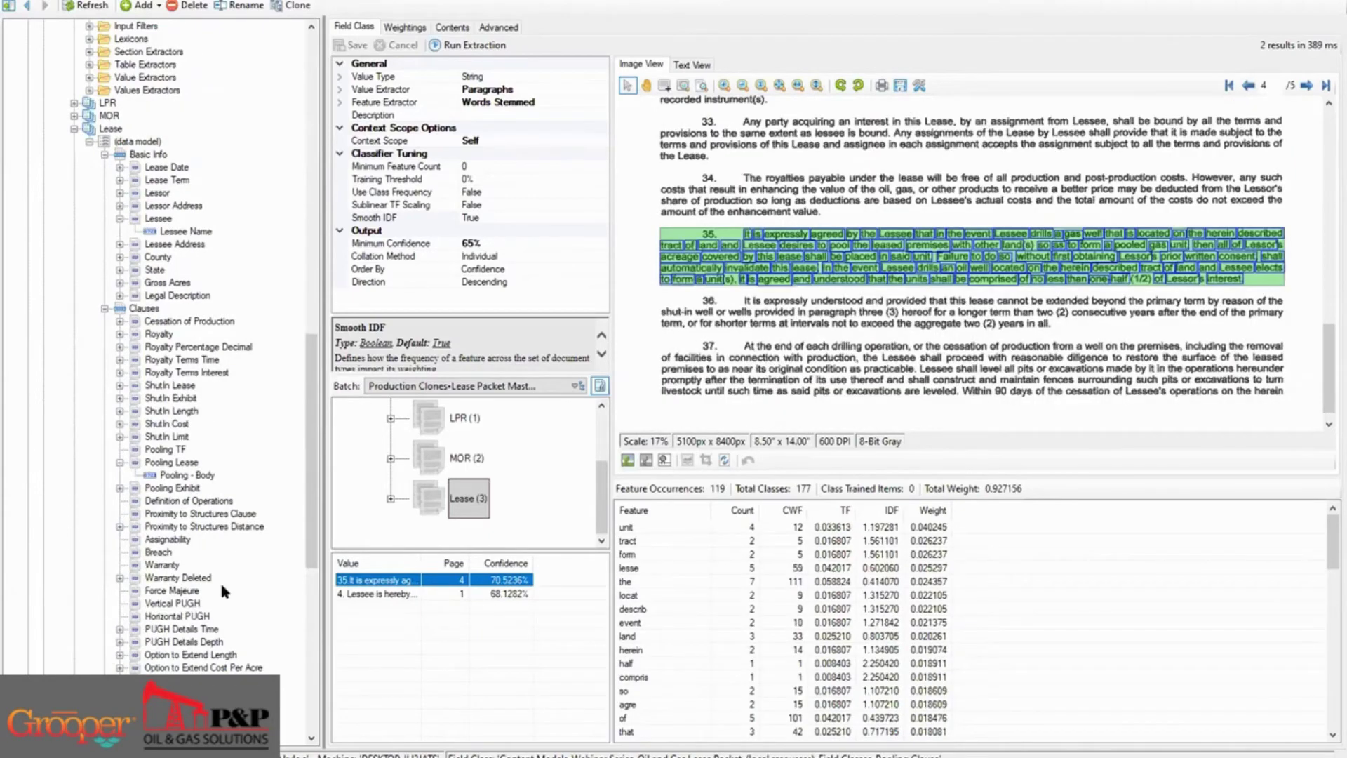
{"action": "scroll", "coordinate": [209, 471], "scroll_direction": "down", "scroll_amount": 4}
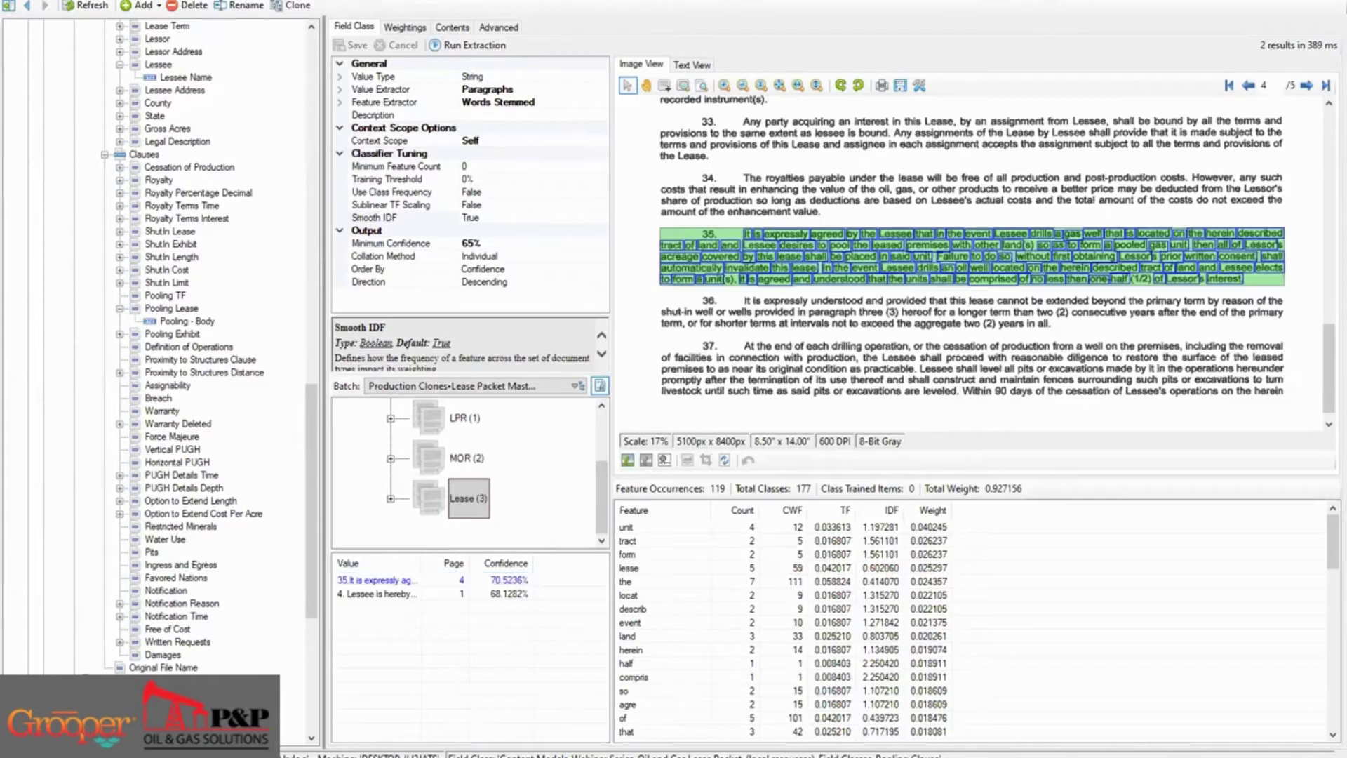
Switch to the Lease Data.xlsx workbook in Excel and select the Lease Date value
{"action": "mouse_move", "coordinate": [687, 756]}
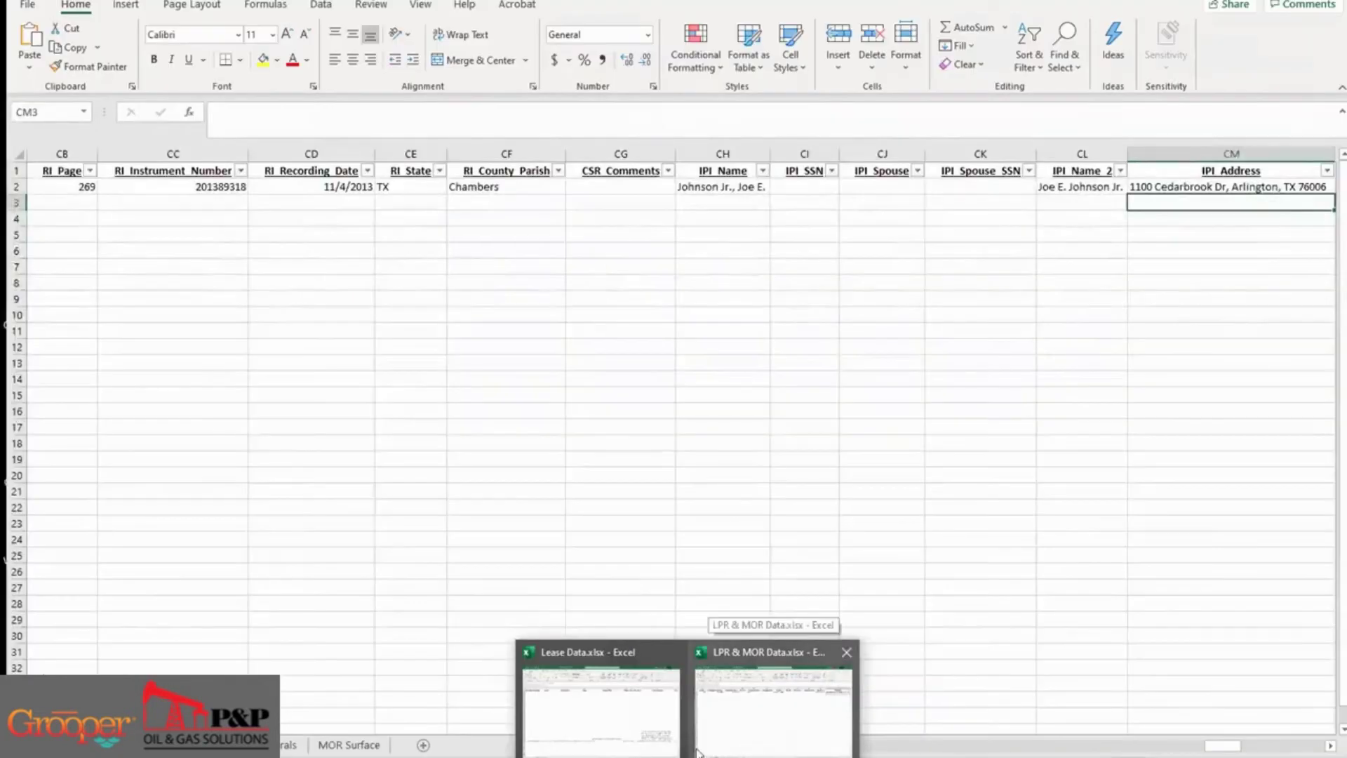
{"action": "mouse_move", "coordinate": [656, 732]}
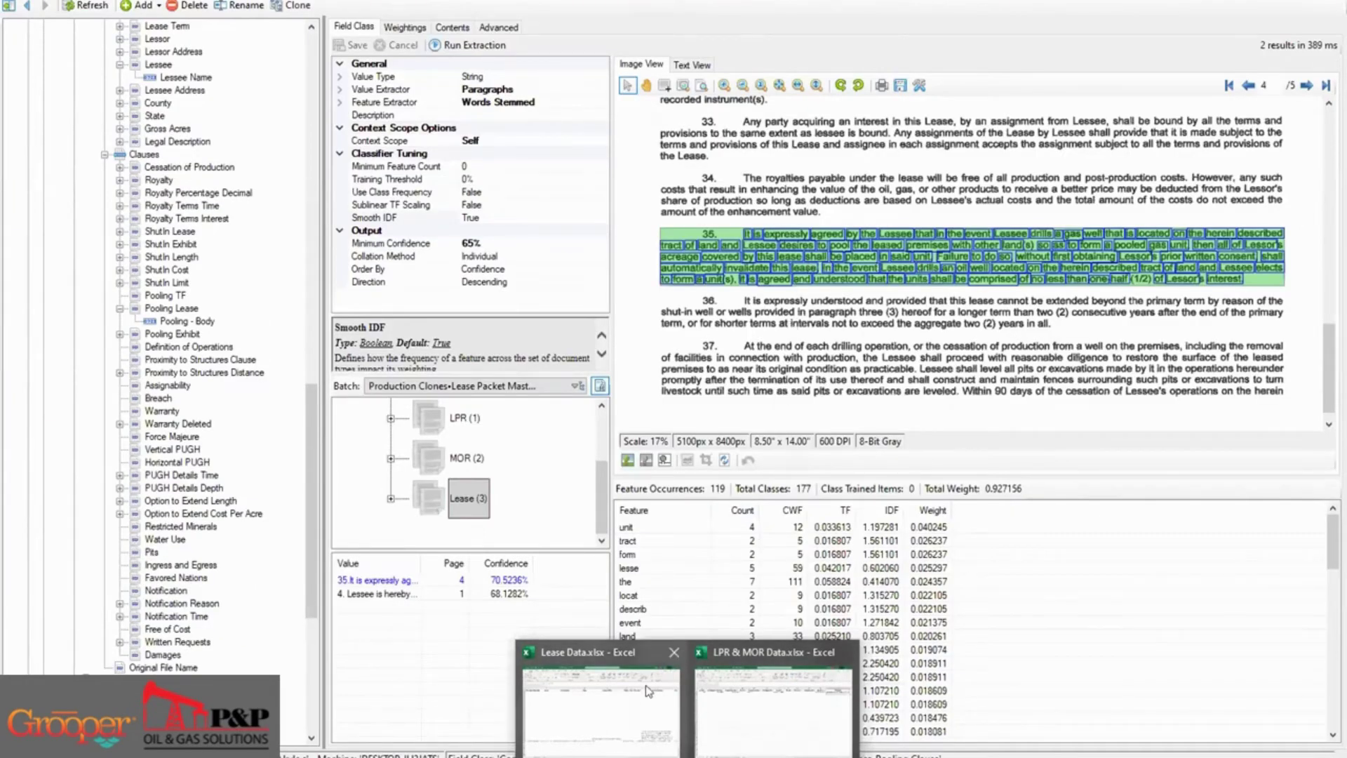
{"action": "mouse_move", "coordinate": [633, 691]}
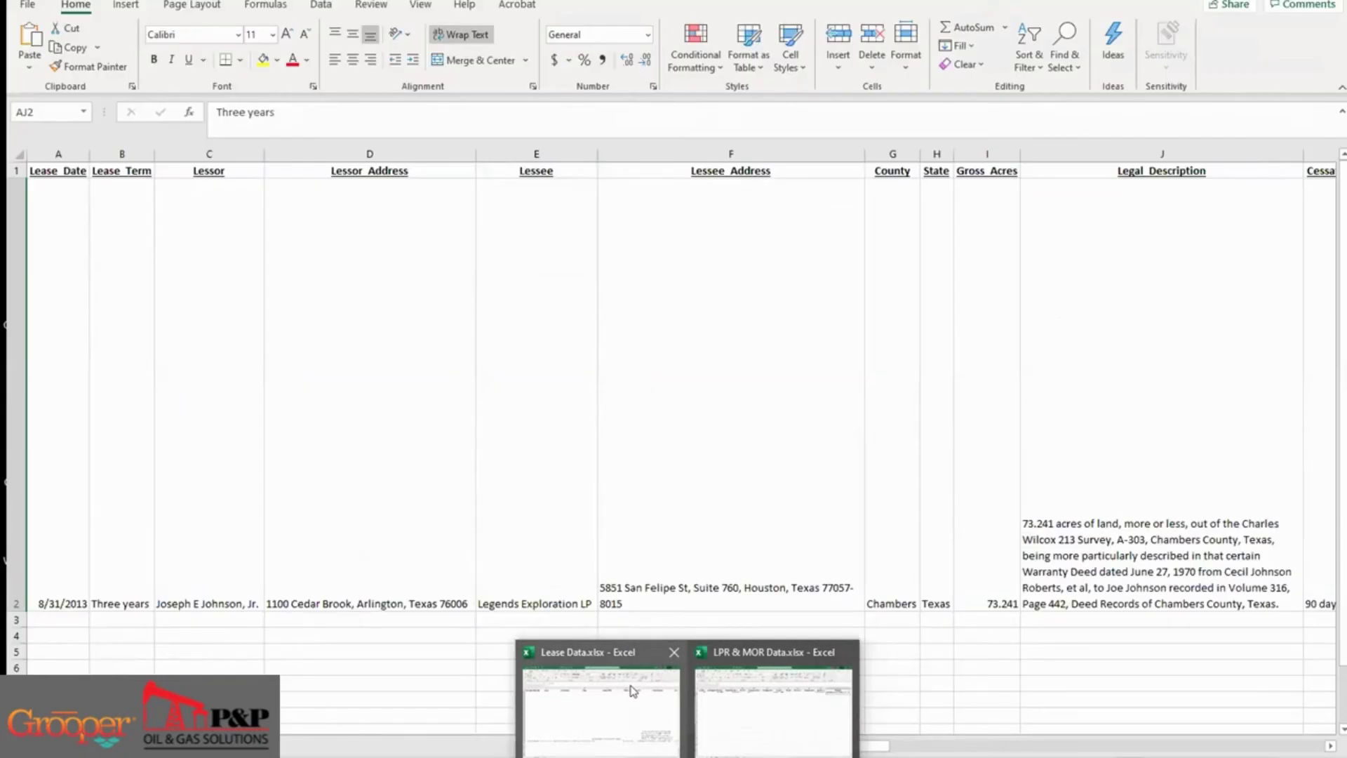
{"action": "left_click", "coordinate": [633, 691]}
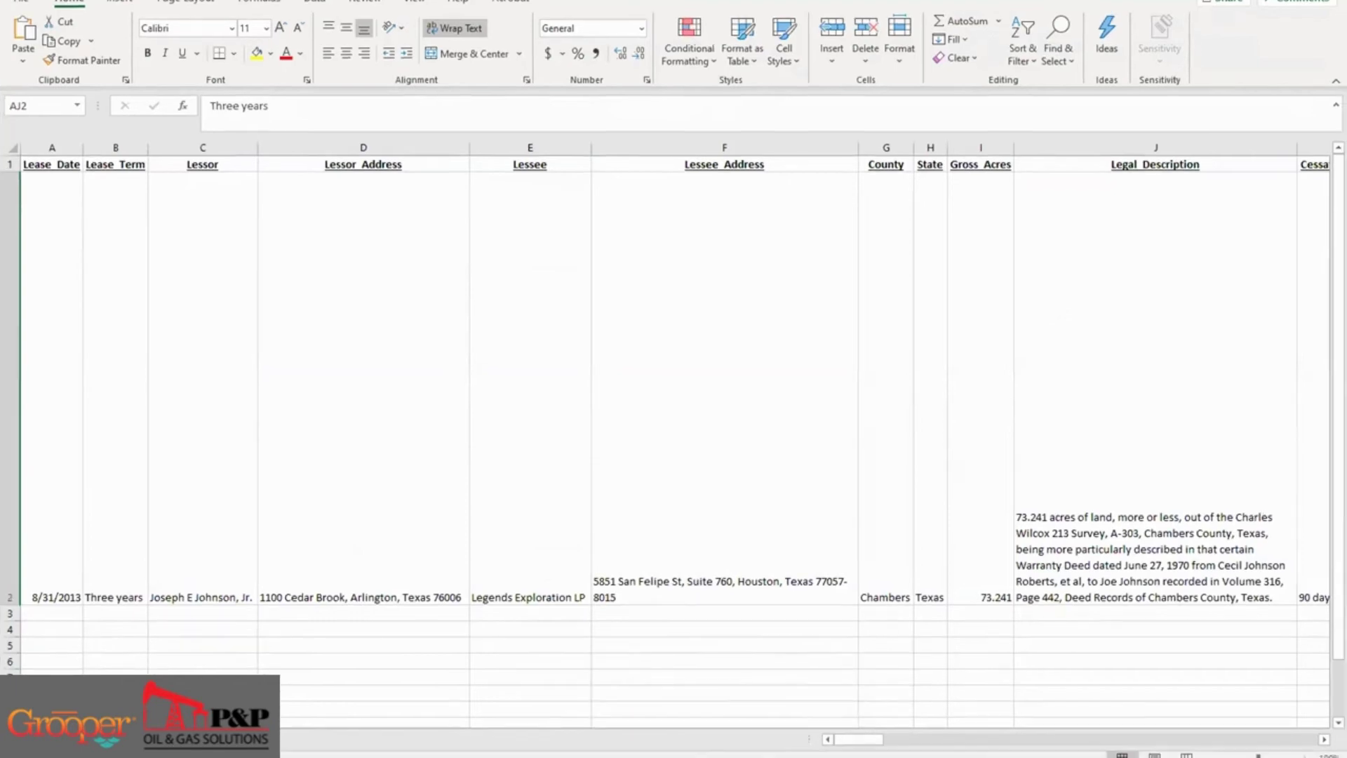
{"action": "mouse_move", "coordinate": [815, 731]}
{"action": "left_click", "coordinate": [61, 291]}
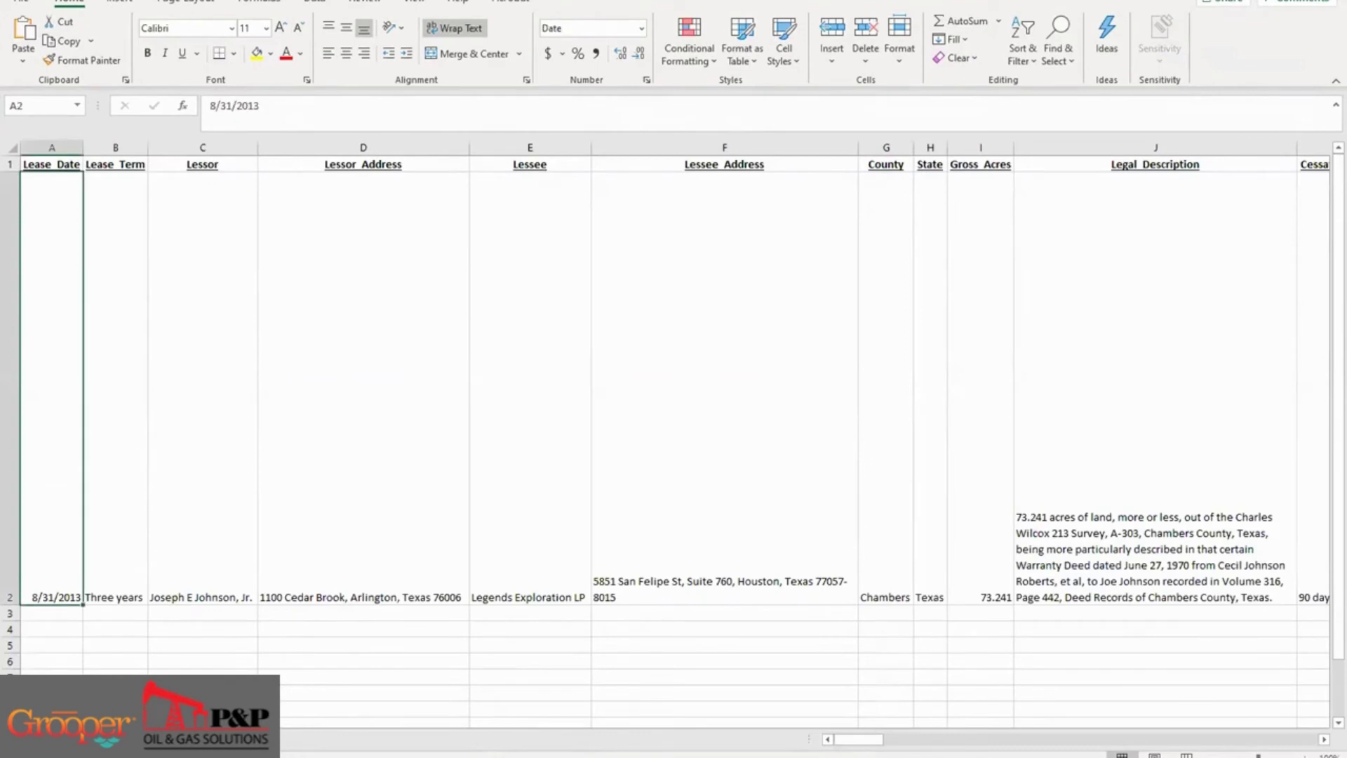
{"action": "mouse_move", "coordinate": [492, 757]}
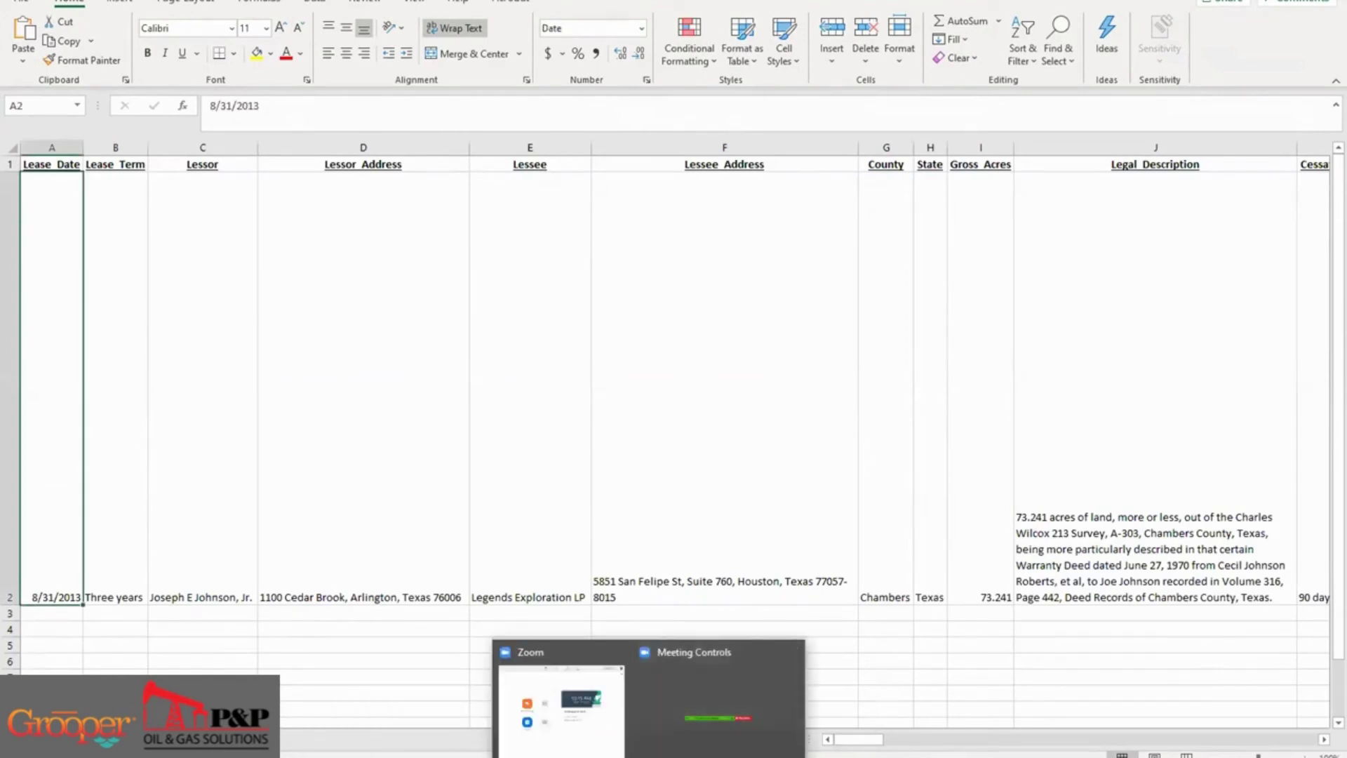
{"action": "left_click", "coordinate": [548, 756]}
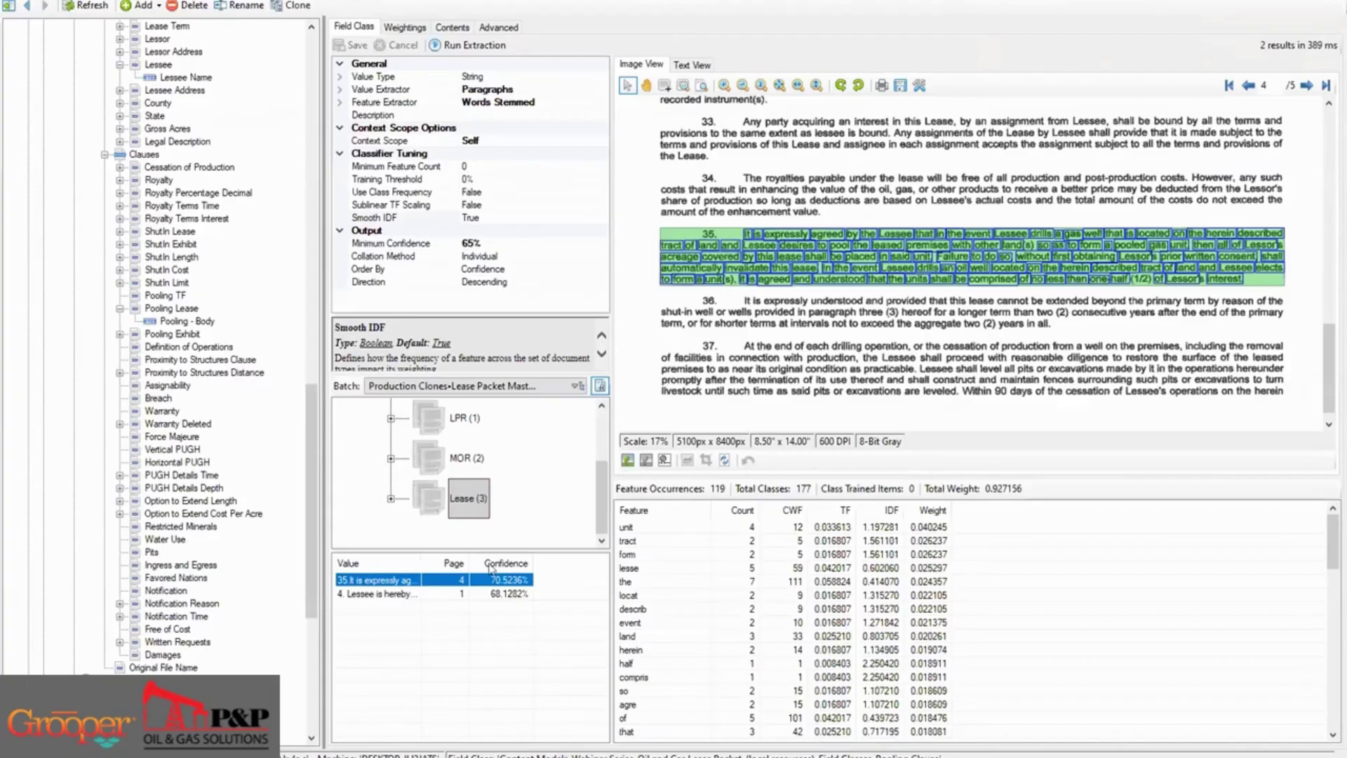
{"action": "scroll", "coordinate": [203, 263], "scroll_direction": "up", "scroll_amount": 8}
{"action": "scroll", "coordinate": [204, 266], "scroll_direction": "up", "scroll_amount": 10}
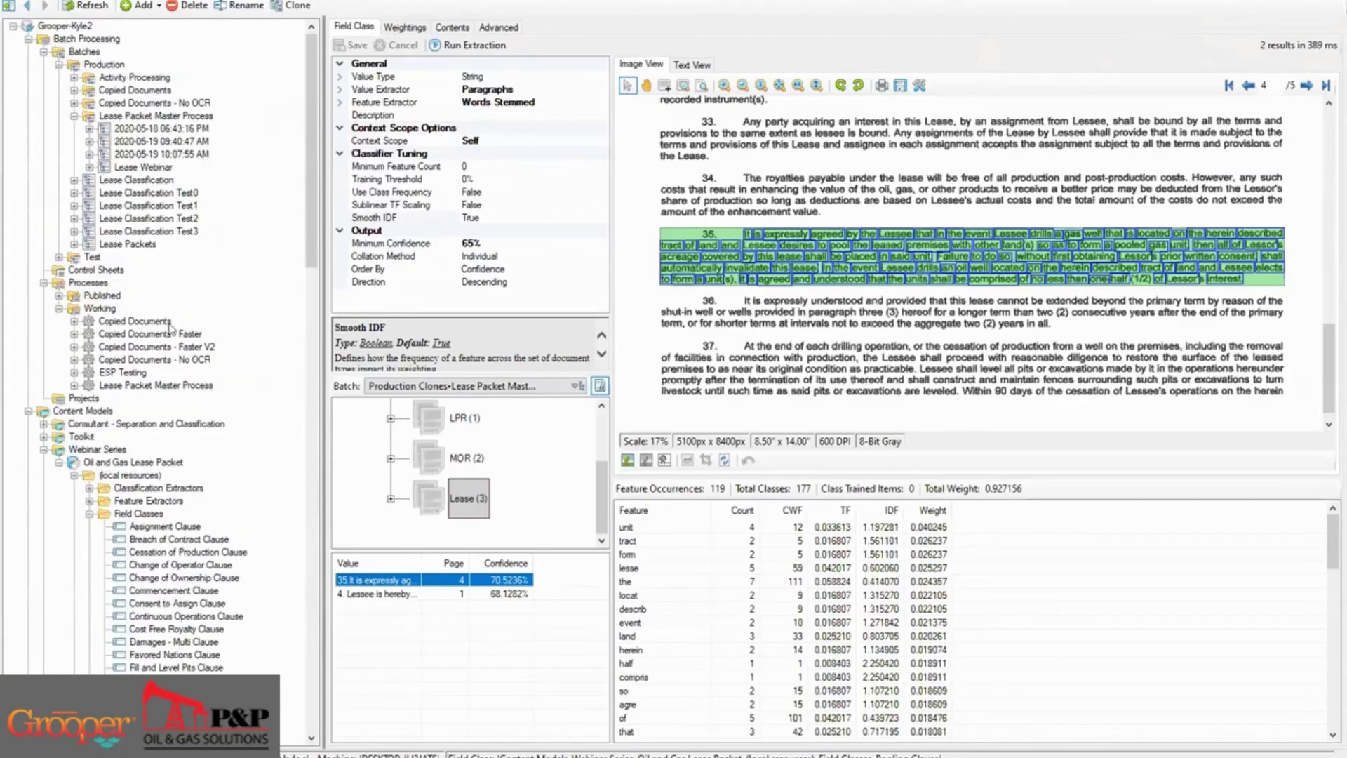
{"action": "left_click", "coordinate": [131, 169]}
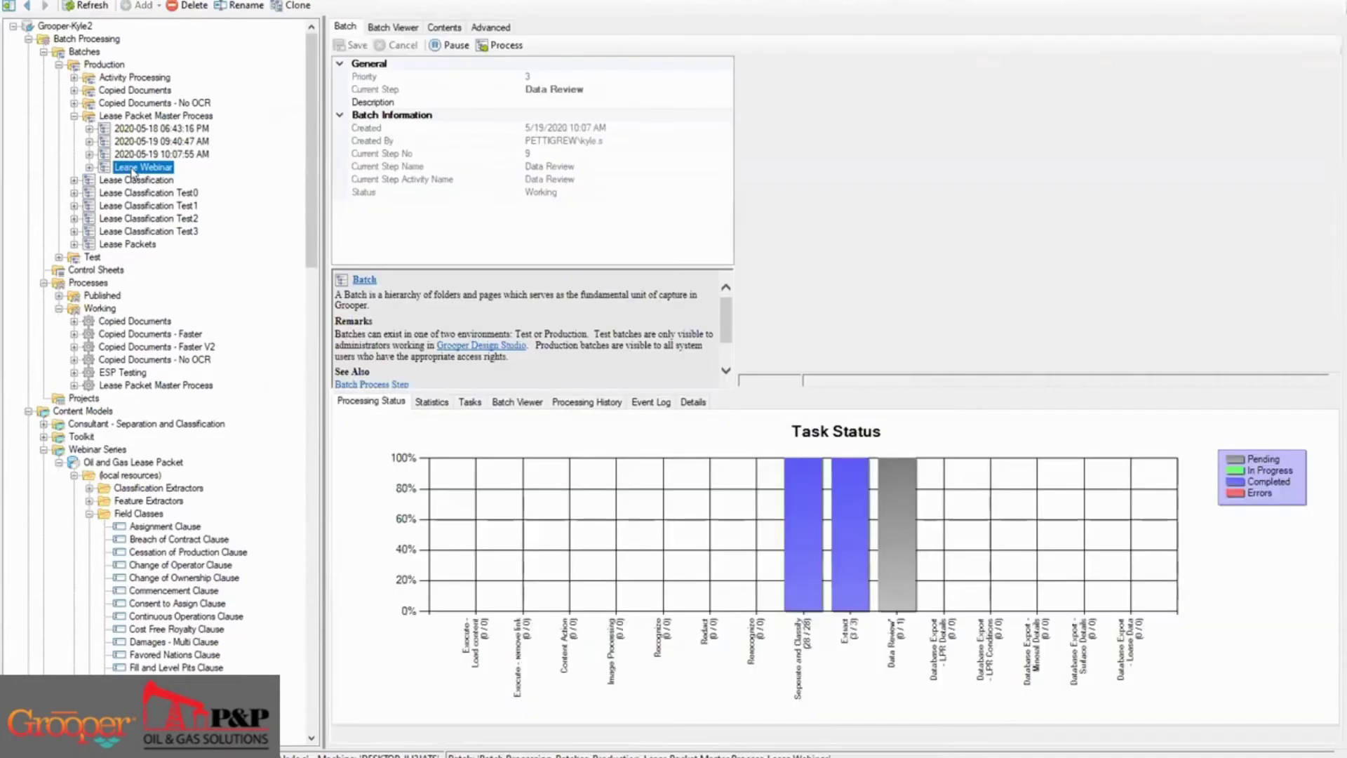
{"action": "left_click", "coordinate": [133, 155]}
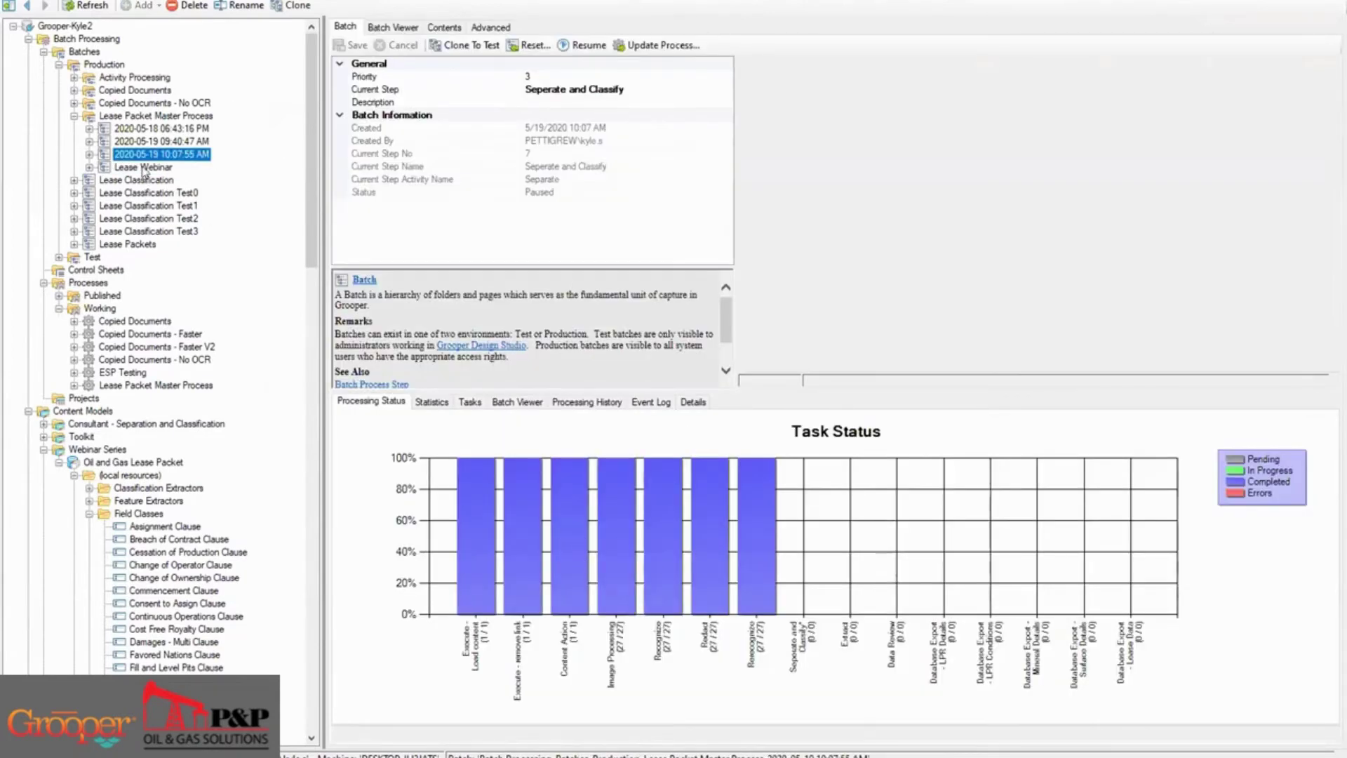
{"action": "left_click", "coordinate": [160, 142]}
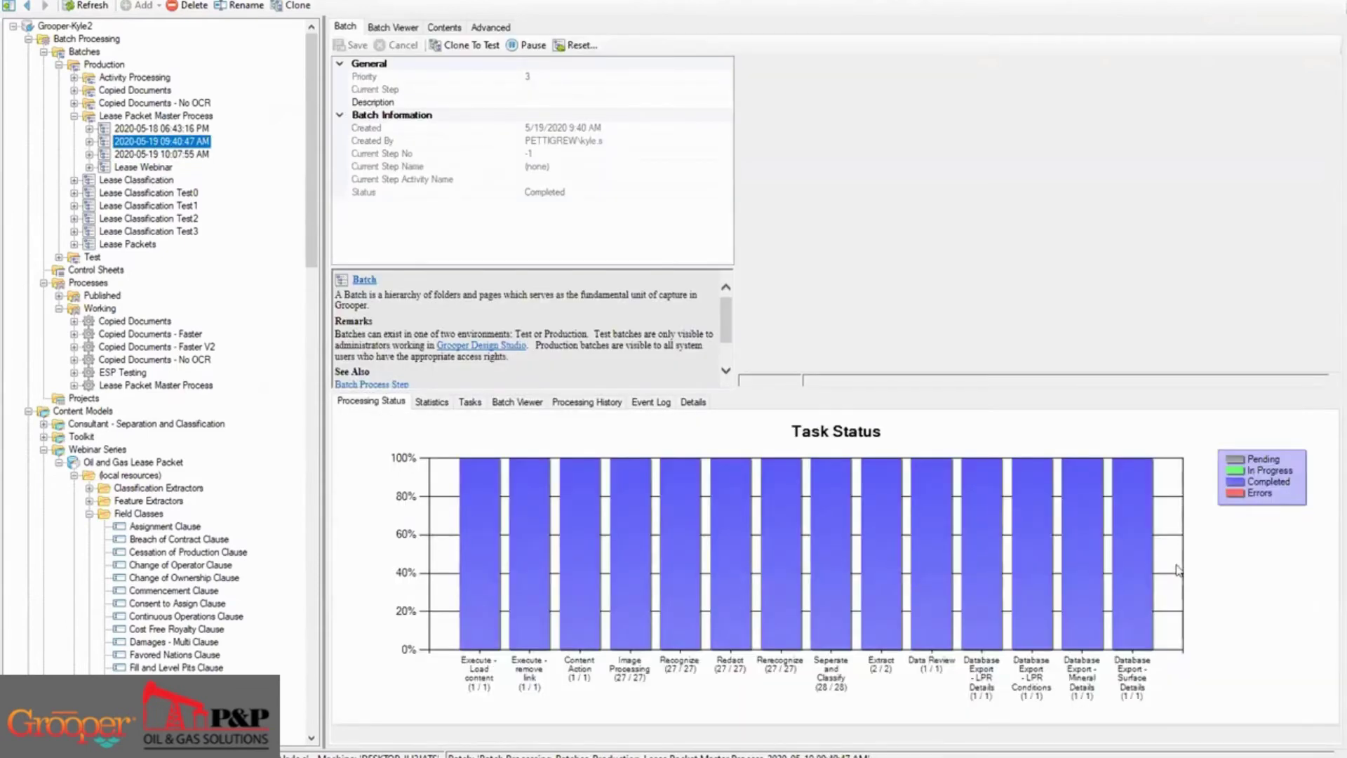
{"action": "left_click", "coordinate": [149, 169]}
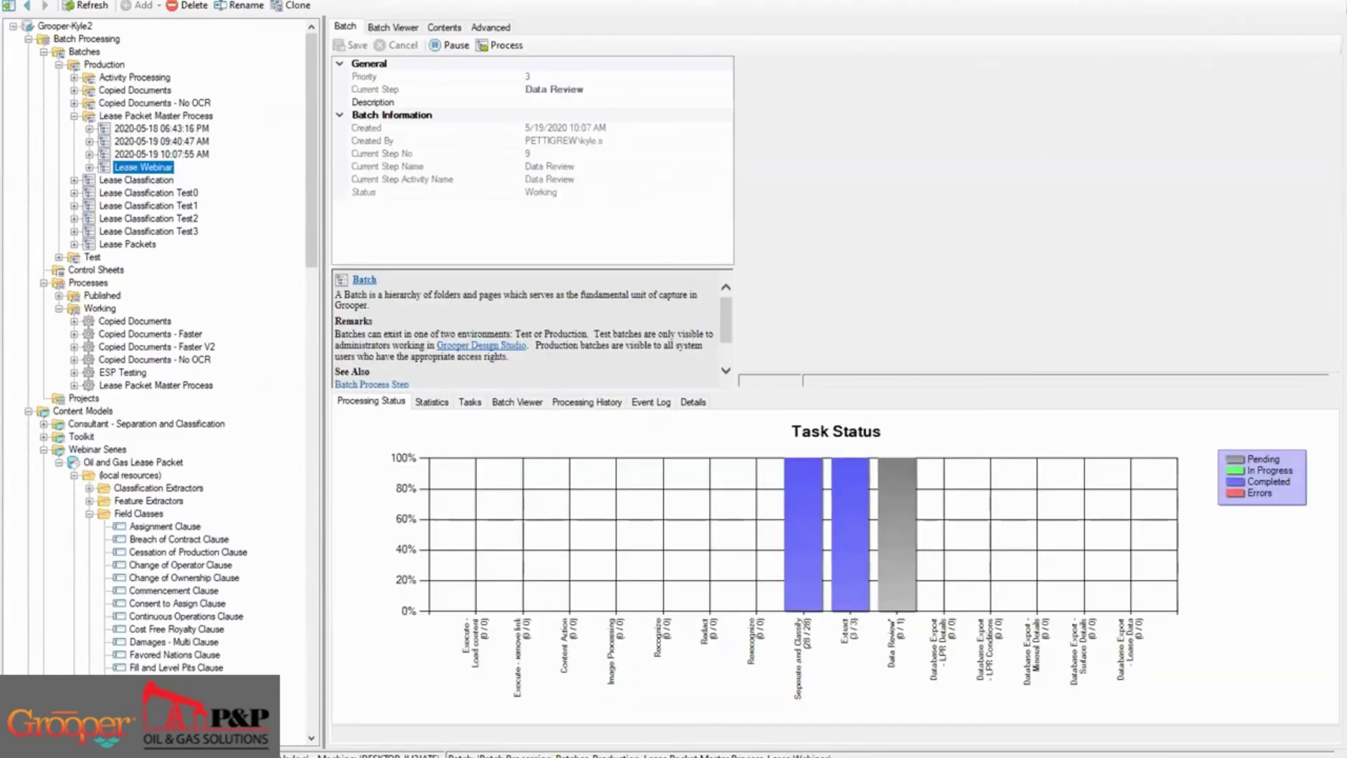
Switch to LPR & MOR Data.xlsx in Excel, return to the first LPR columns and select the II_Instrument_Date column
{"action": "key", "text": "alt+Tab"}
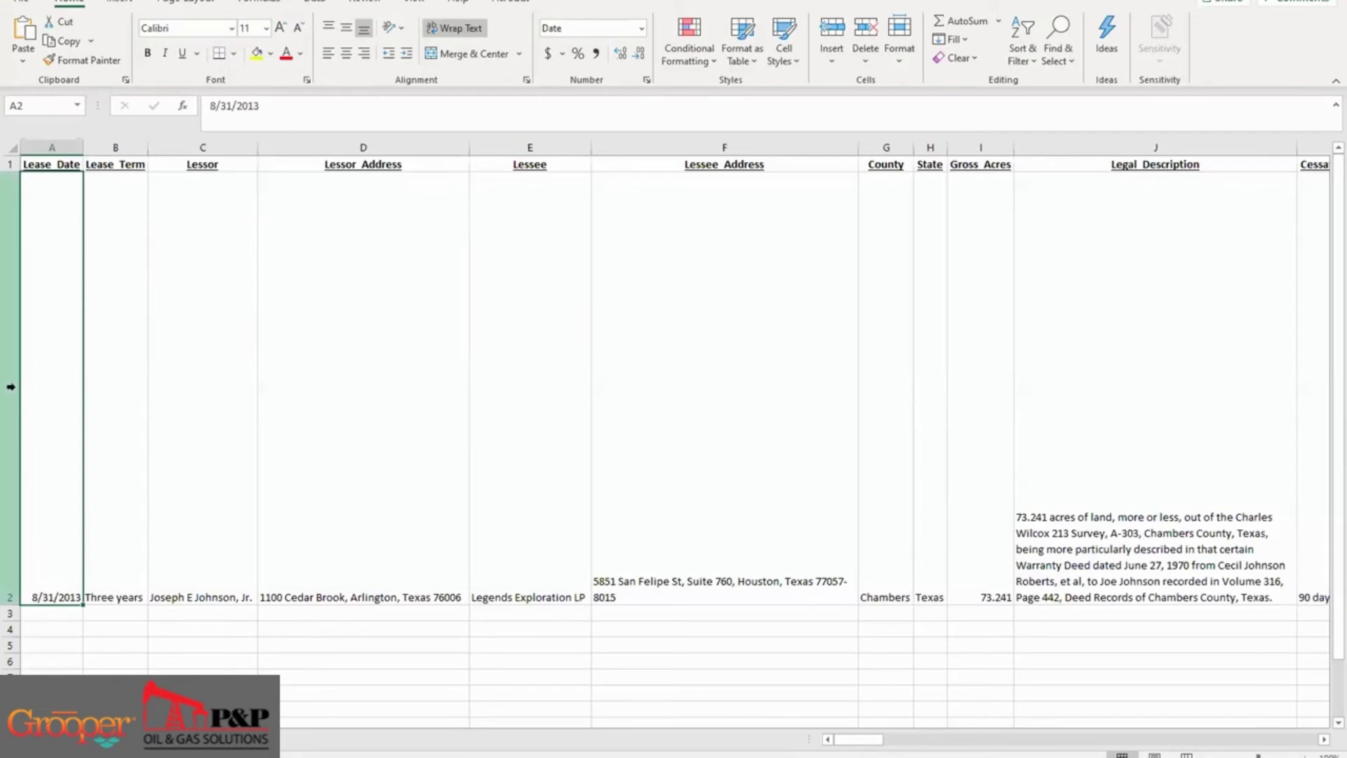
{"action": "left_click", "coordinate": [30, 399]}
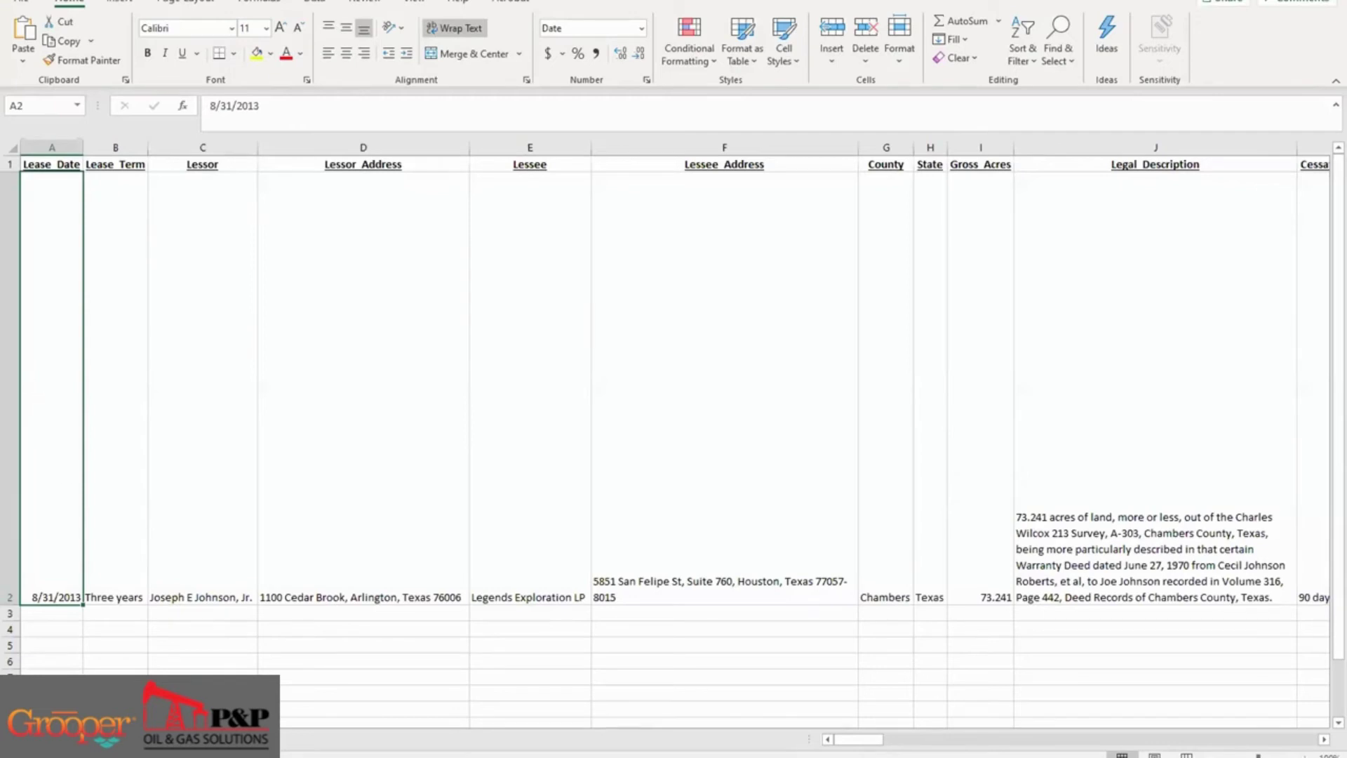
{"action": "left_click", "coordinate": [714, 738]}
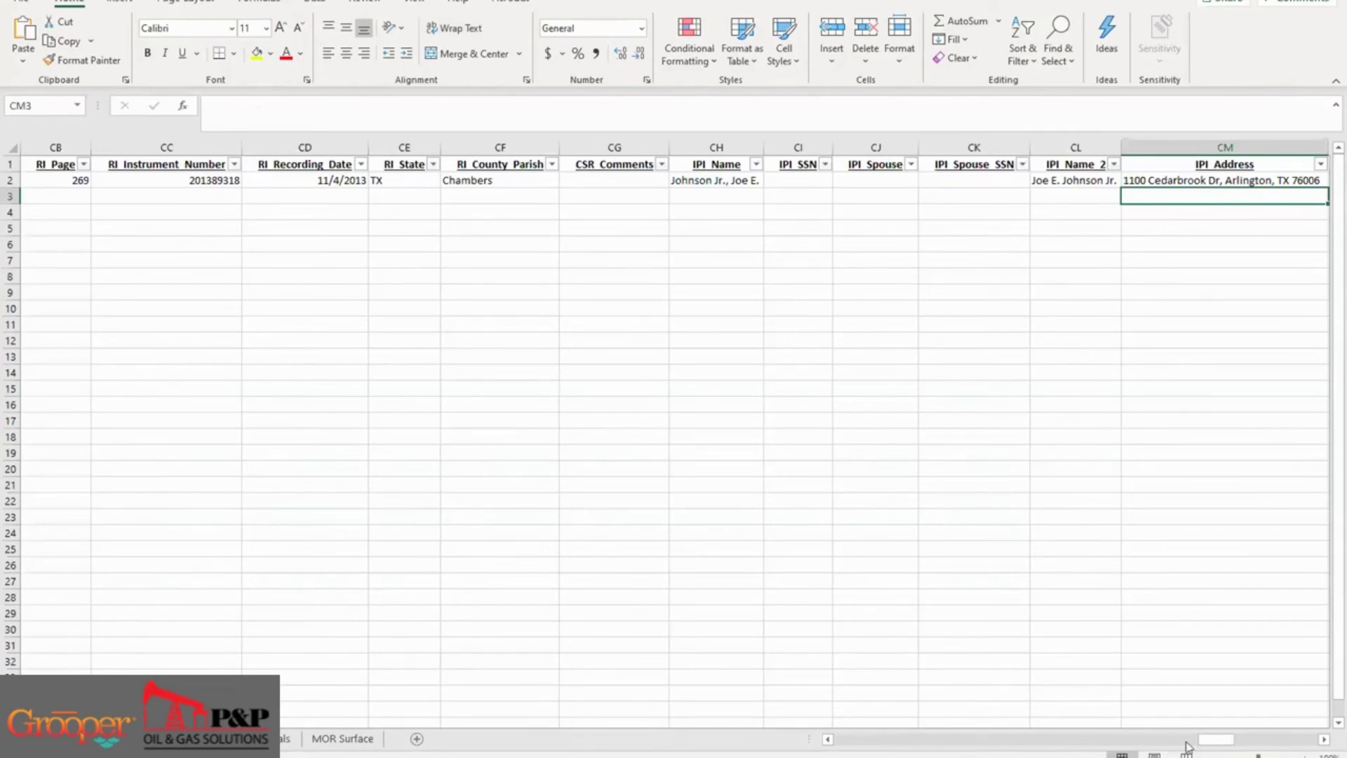
{"action": "left_click_drag", "start_coordinate": [1203, 739], "coordinate": [849, 739]}
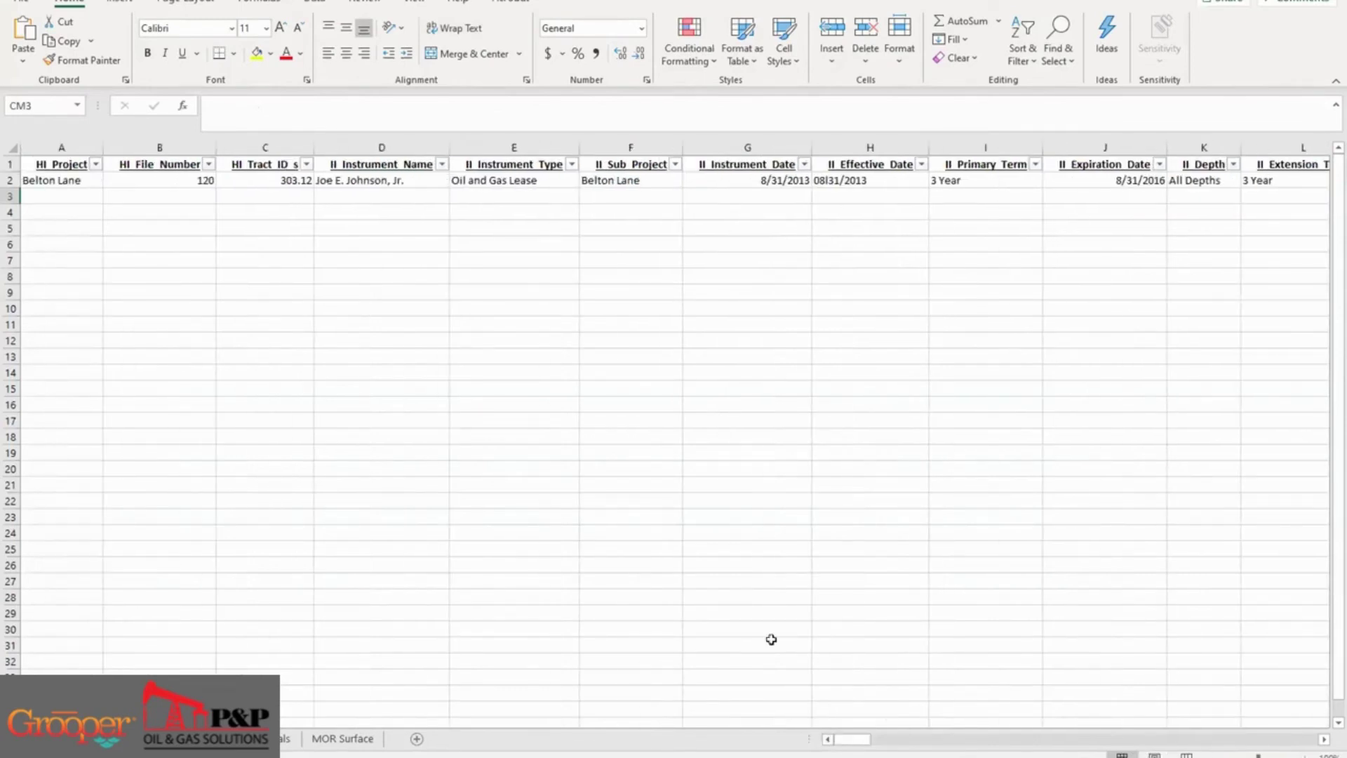
{"action": "left_click", "coordinate": [725, 147]}
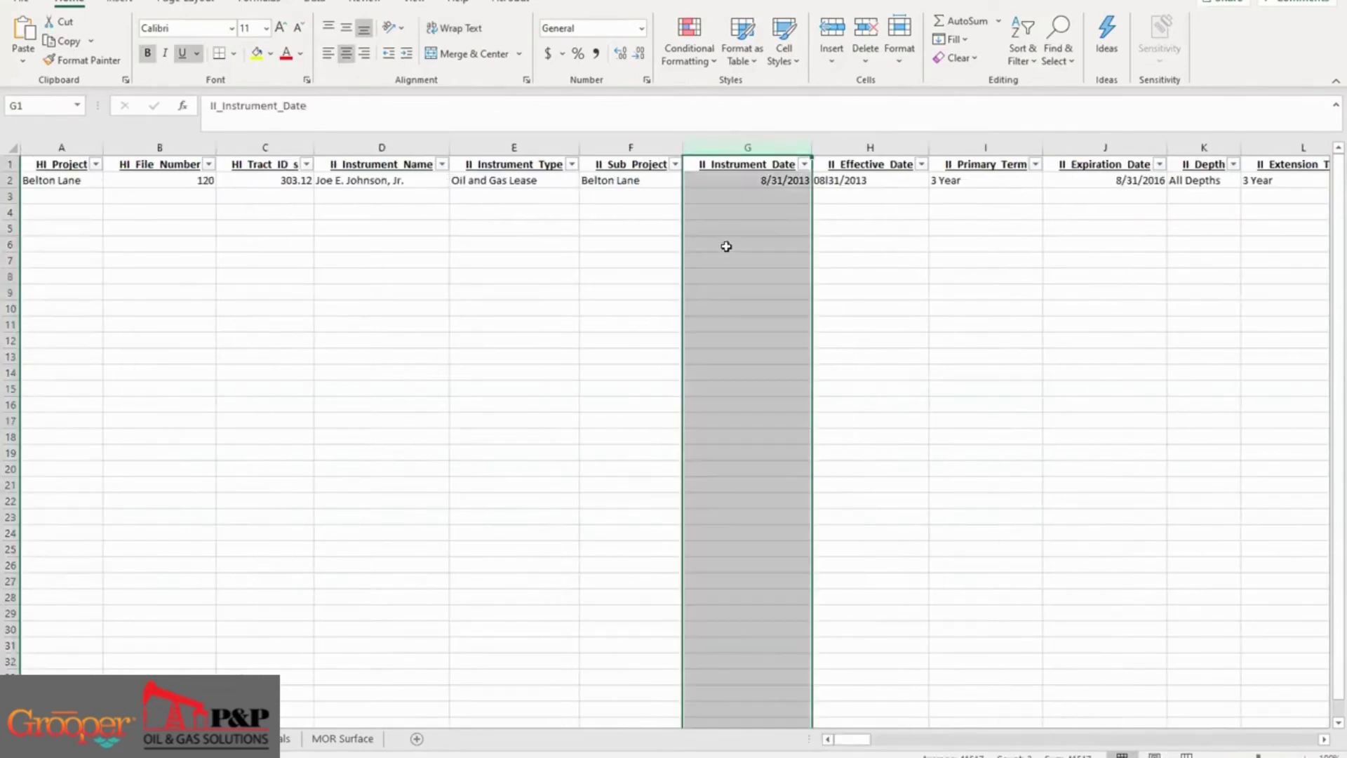
Arrange the LPR & MOR Data.xlsx window so the Lease Data.xlsx values show beside it, and select the II_Instrument_Name value
{"action": "left_click_drag", "start_coordinate": [743, 0], "coordinate": [869, 61]}
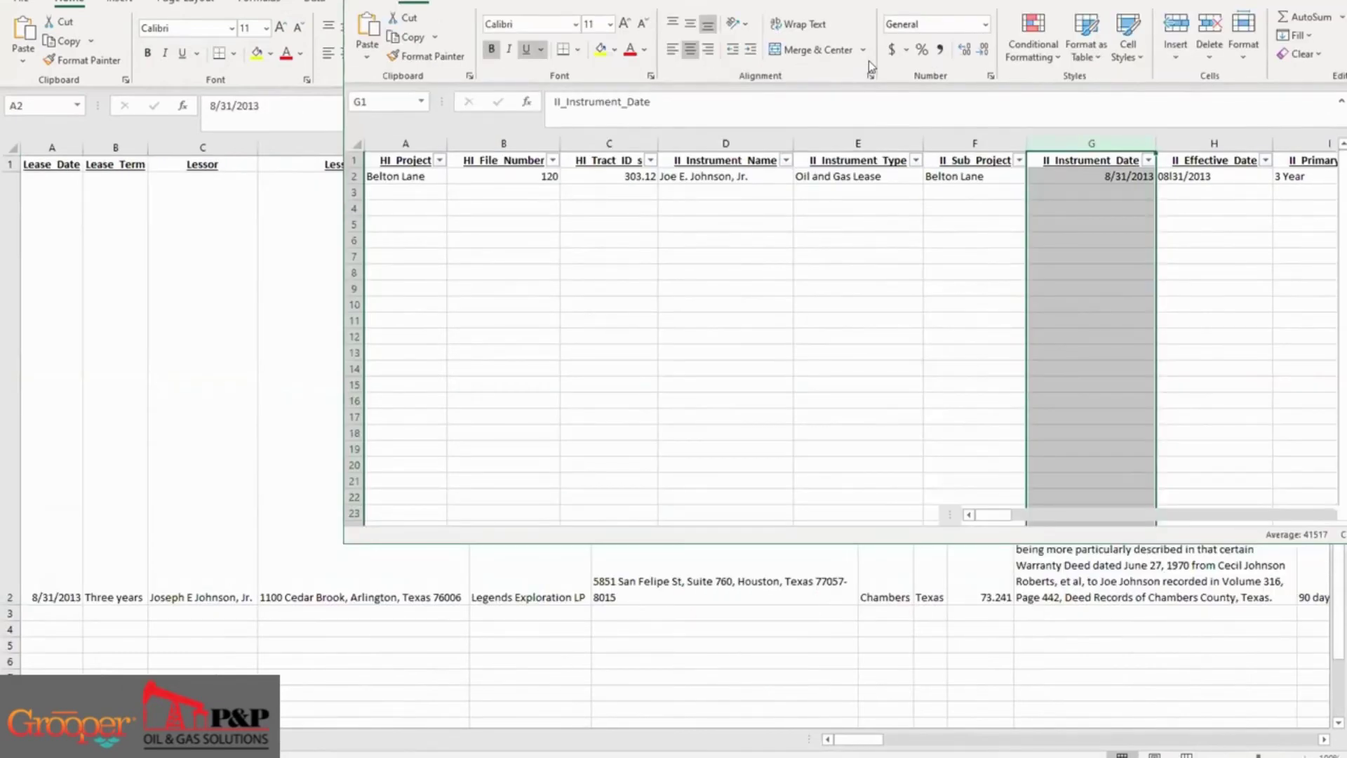
{"action": "left_click_drag", "start_coordinate": [868, 60], "coordinate": [698, 440]}
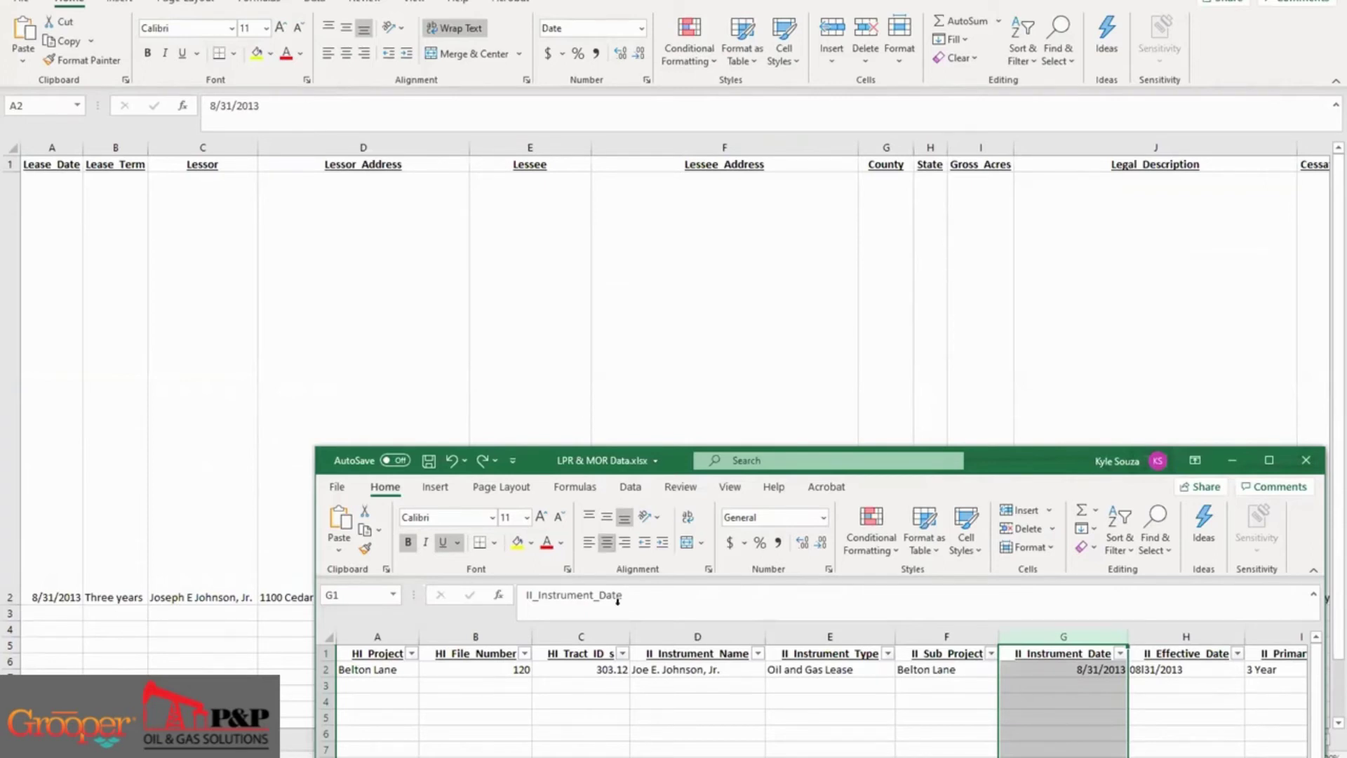
{"action": "left_click", "coordinate": [691, 669]}
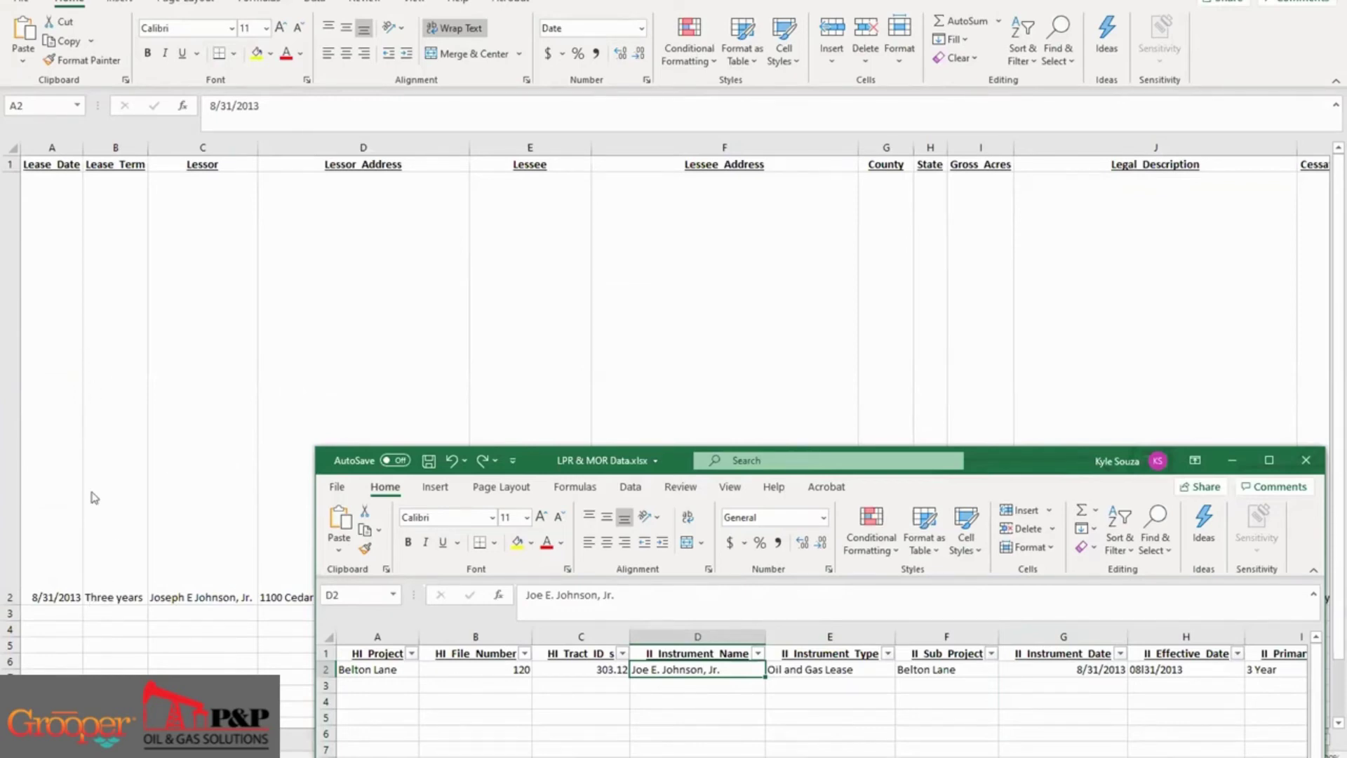
Compare the Lease Term value in Lease Data.xlsx with the II_Primary_Term value in LPR & MOR Data.xlsx
{"action": "left_click", "coordinate": [83, 203]}
{"action": "left_click", "coordinate": [106, 210]}
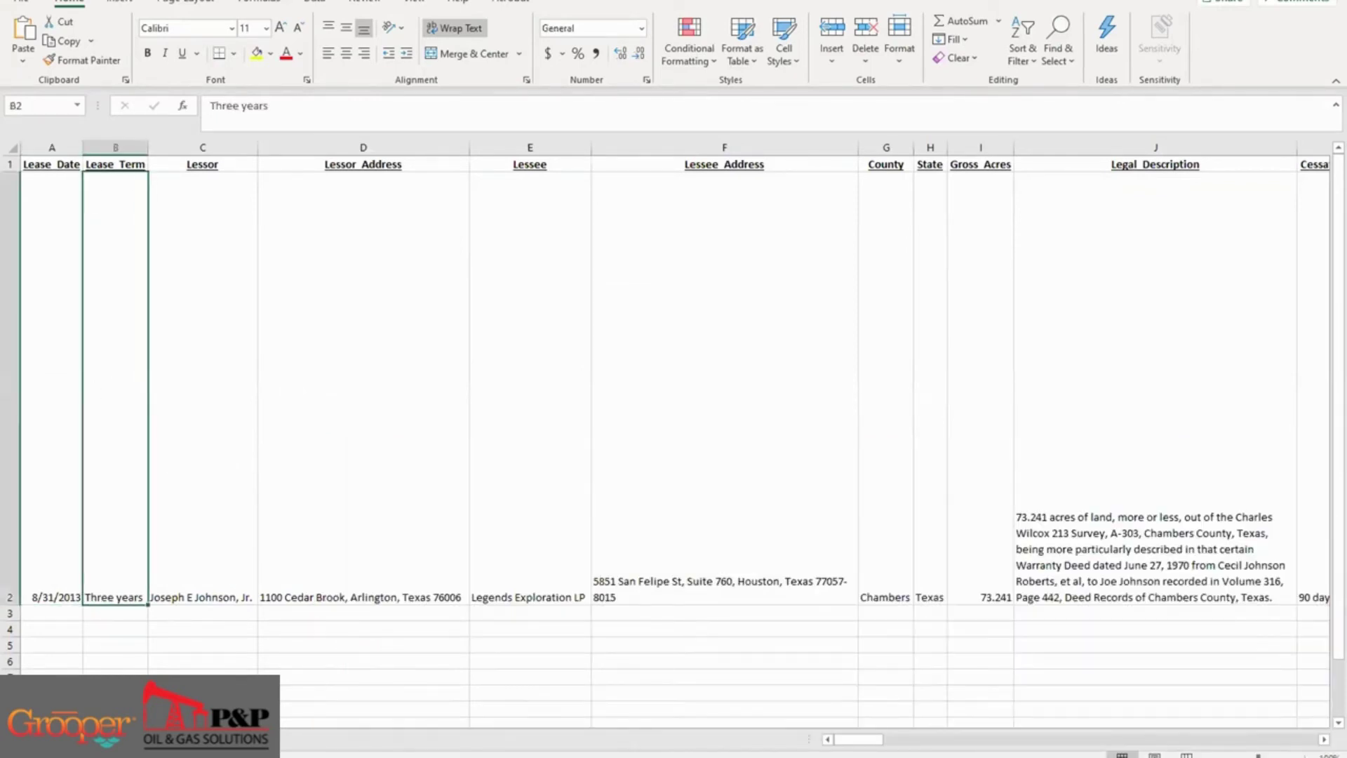
{"action": "mouse_move", "coordinate": [794, 729]}
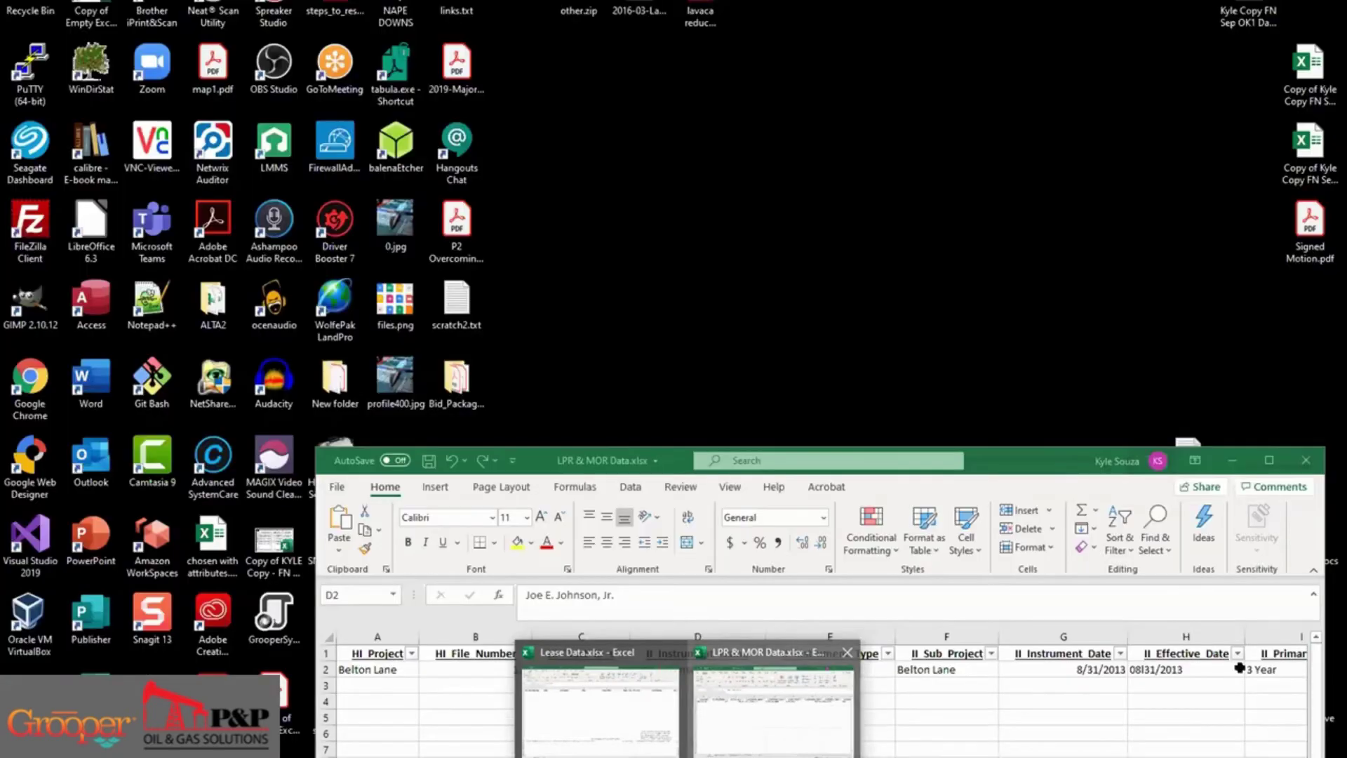
{"action": "left_click", "coordinate": [771, 709]}
{"action": "left_click", "coordinate": [1276, 669]}
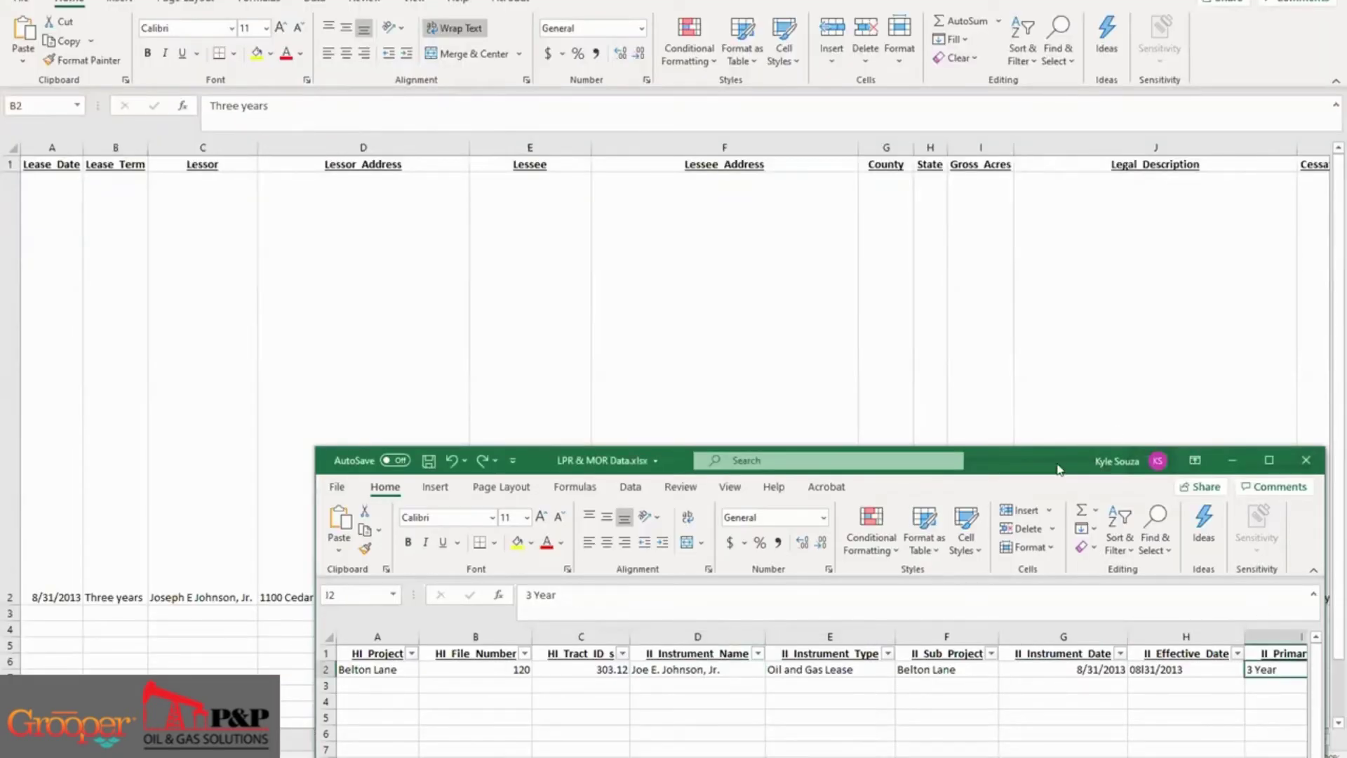
Review the LPR sheet's columns through II_Amount_Per_Acre, and minimize LPR & MOR Data.xlsx to return to the lease workbook
{"action": "left_click_drag", "start_coordinate": [1059, 469], "coordinate": [936, 129]}
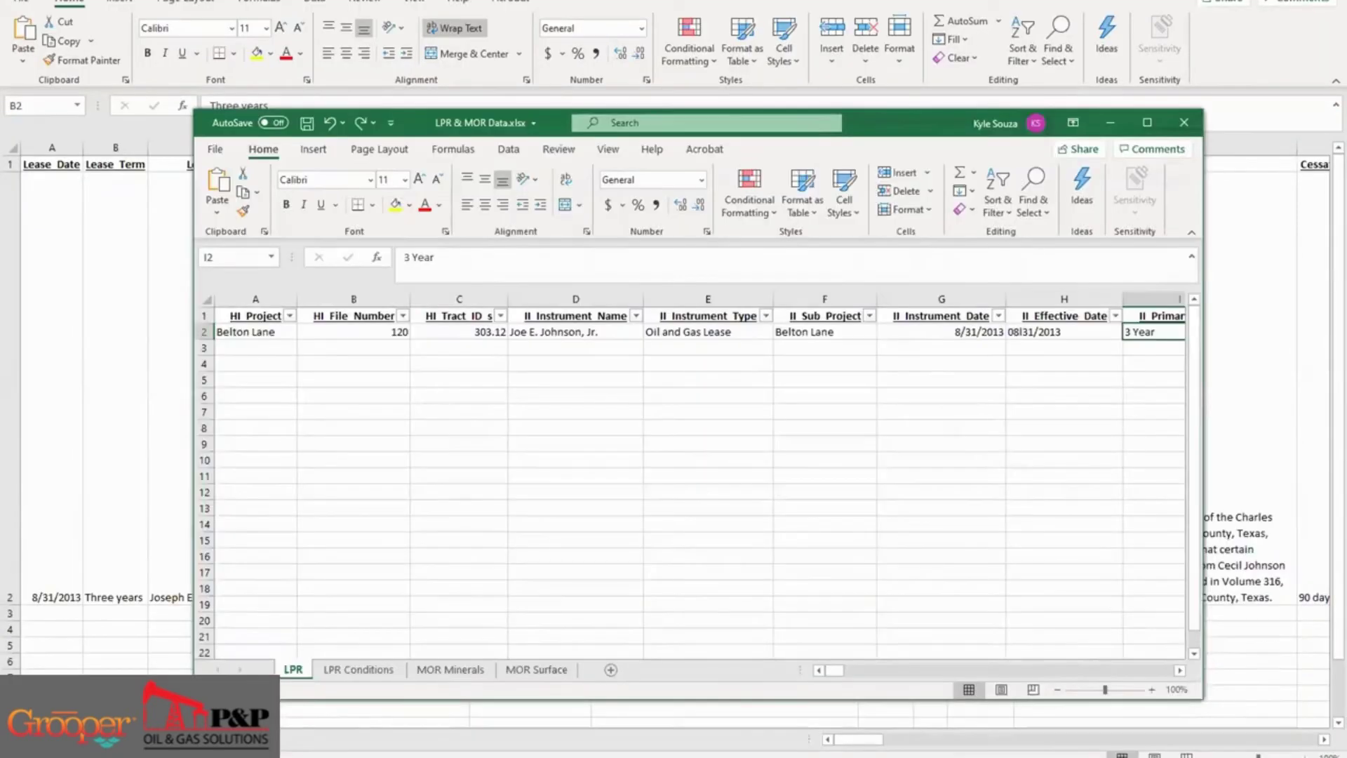
{"action": "left_click", "coordinate": [1181, 670]}
{"action": "left_click", "coordinate": [1180, 670]}
{"action": "left_click", "coordinate": [1181, 671]}
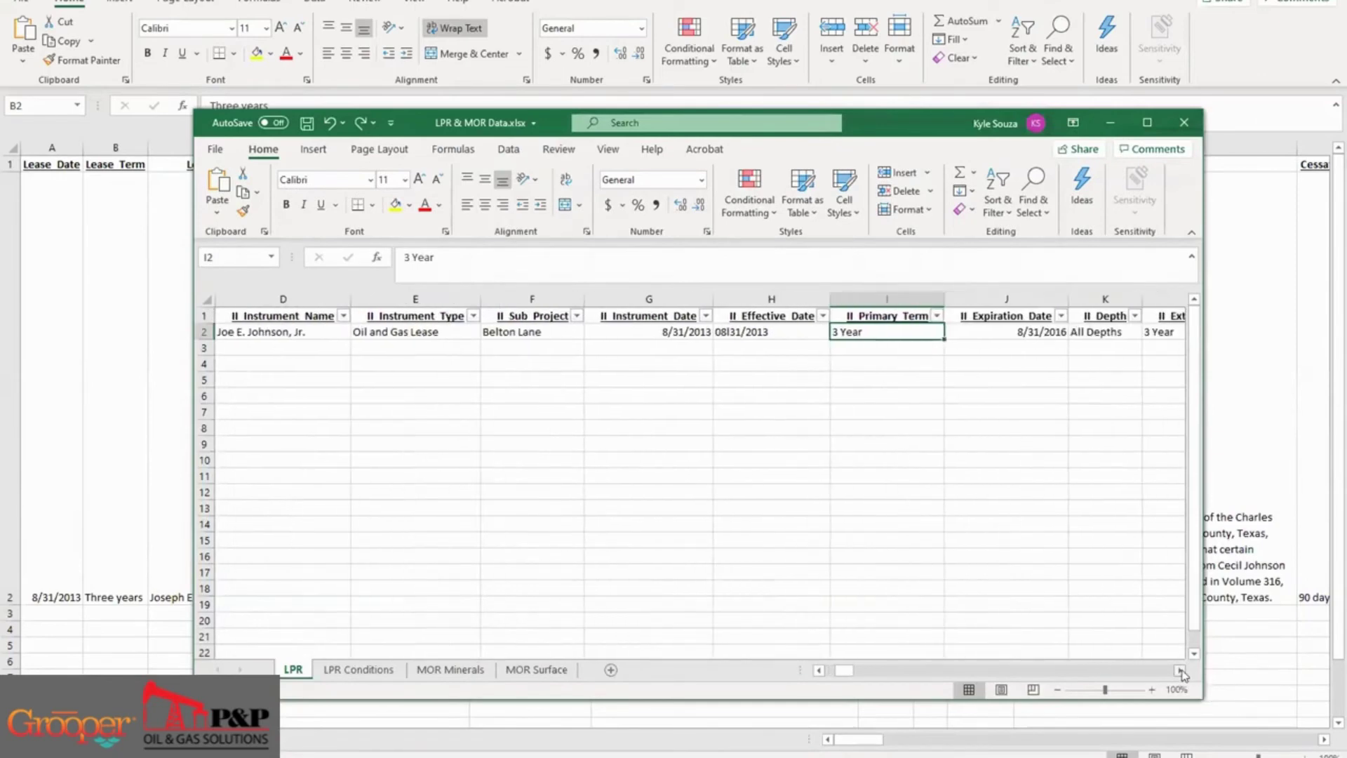
{"action": "left_click", "coordinate": [1181, 670]}
{"action": "left_click", "coordinate": [1178, 671]}
{"action": "left_click", "coordinate": [1178, 671]}
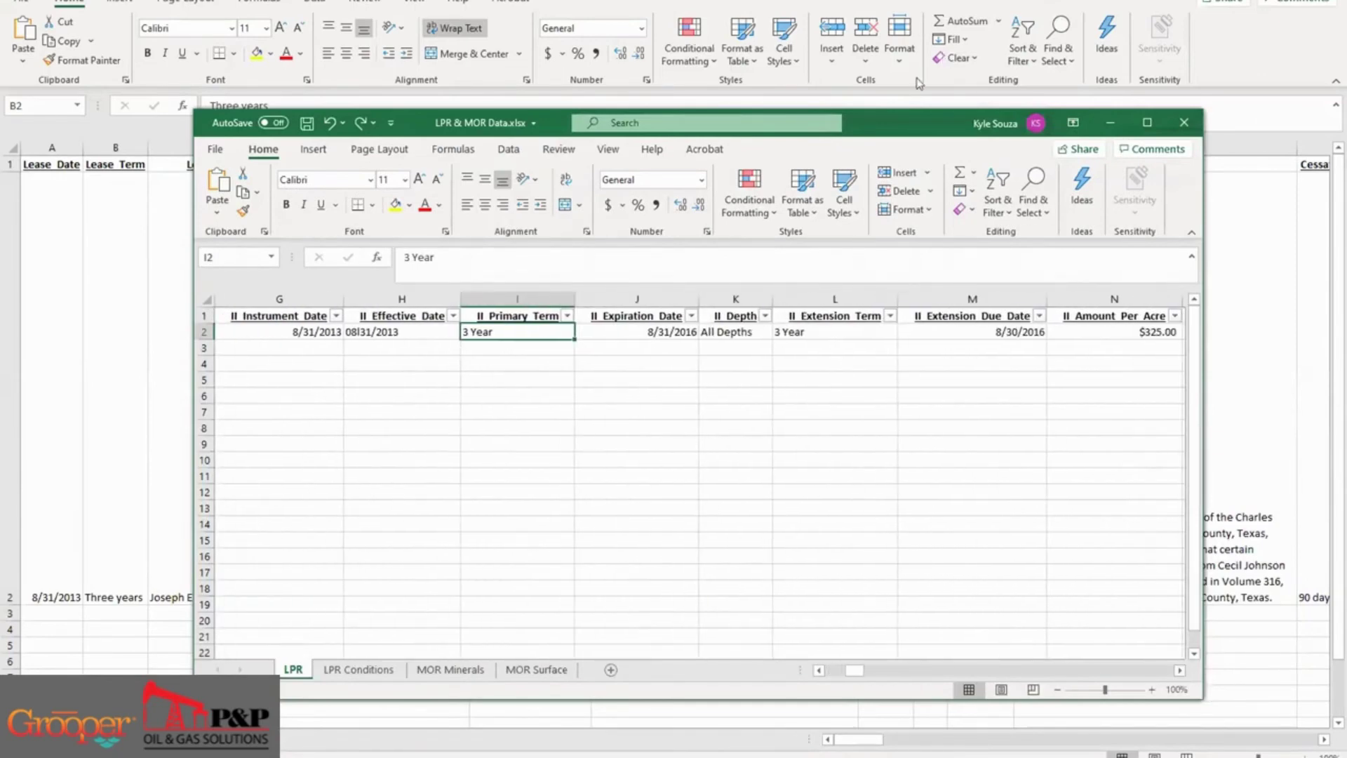
{"action": "left_click_drag", "start_coordinate": [910, 129], "coordinate": [916, 135]}
{"action": "left_click", "coordinate": [1115, 129]}
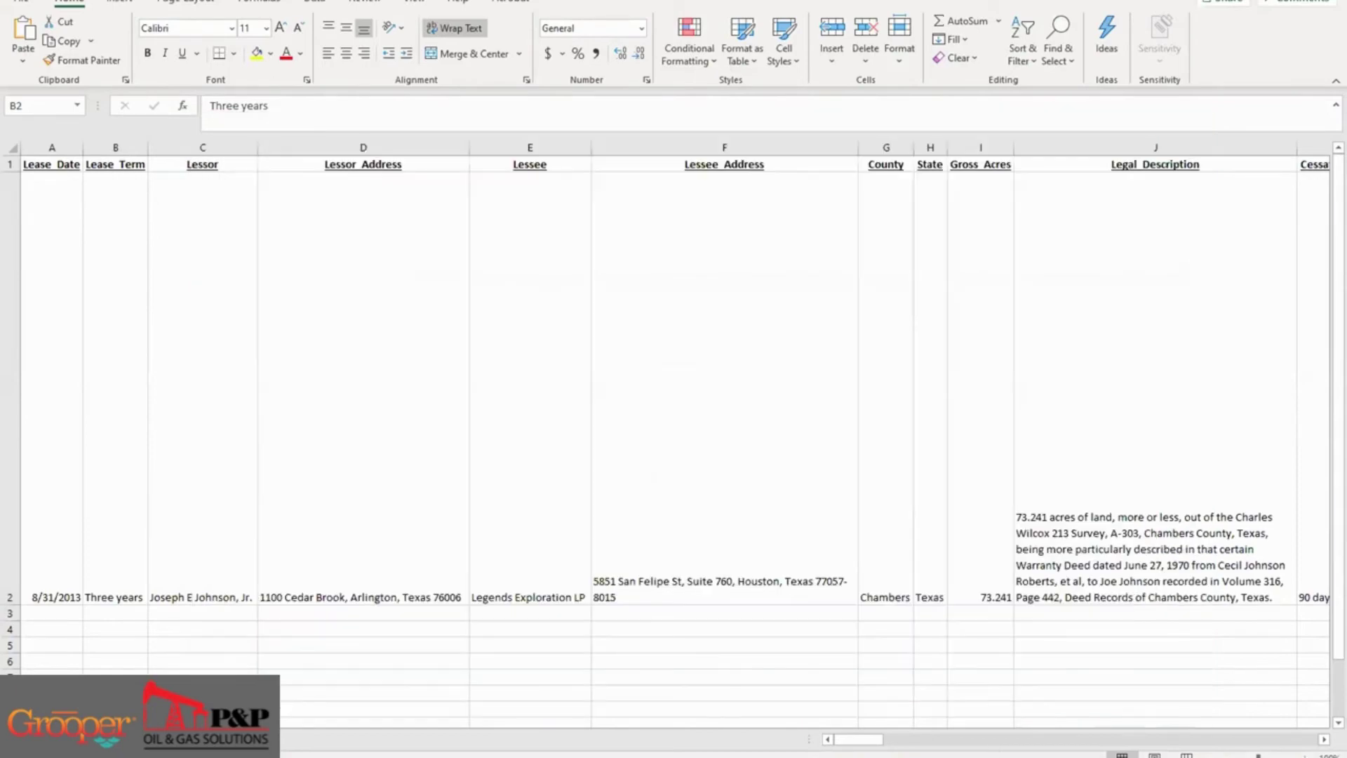
Review the lease clause columns from Force Majeure to Written Requests, selecting the PUGH Details Time value along the way
{"action": "left_click_drag", "start_coordinate": [856, 740], "coordinate": [1167, 715]}
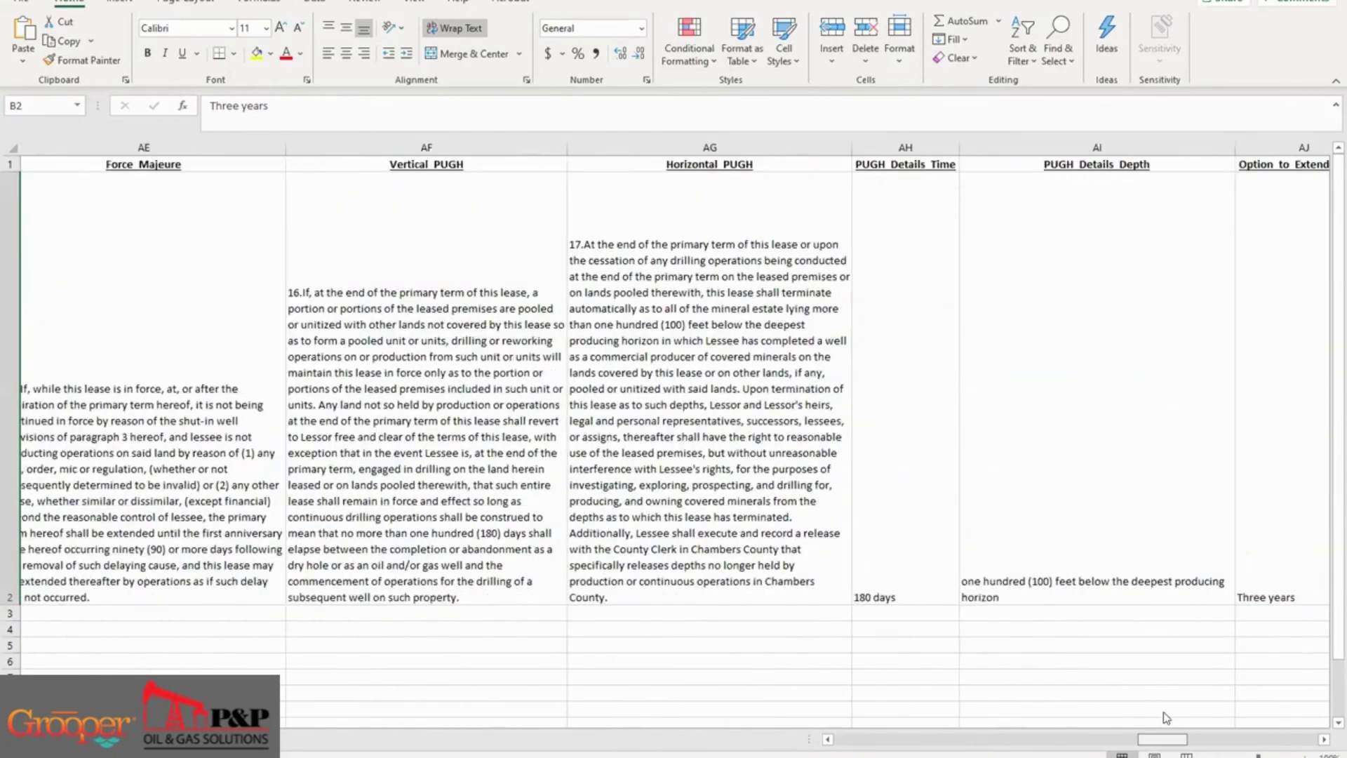
{"action": "left_click", "coordinate": [936, 388]}
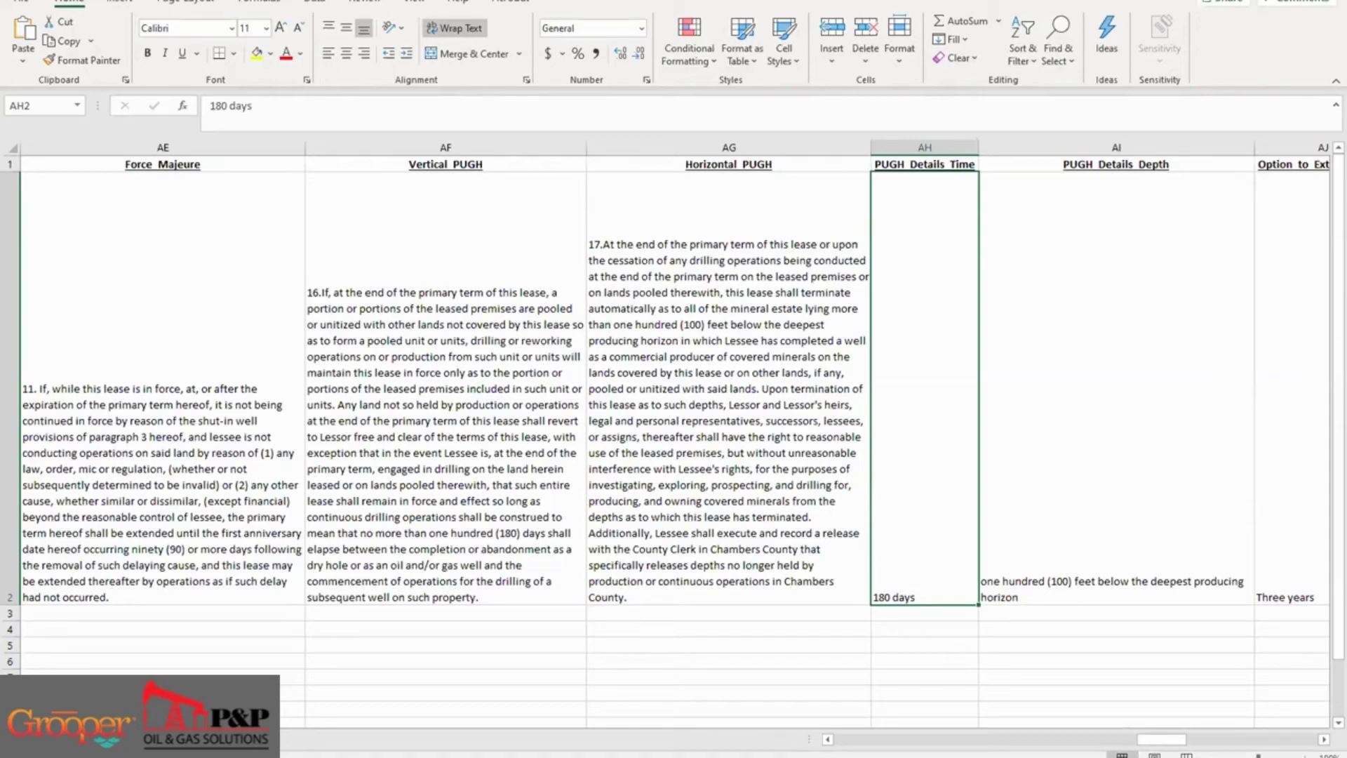
{"action": "scroll", "coordinate": [673, 433], "scroll_direction": "right", "scroll_amount": 2}
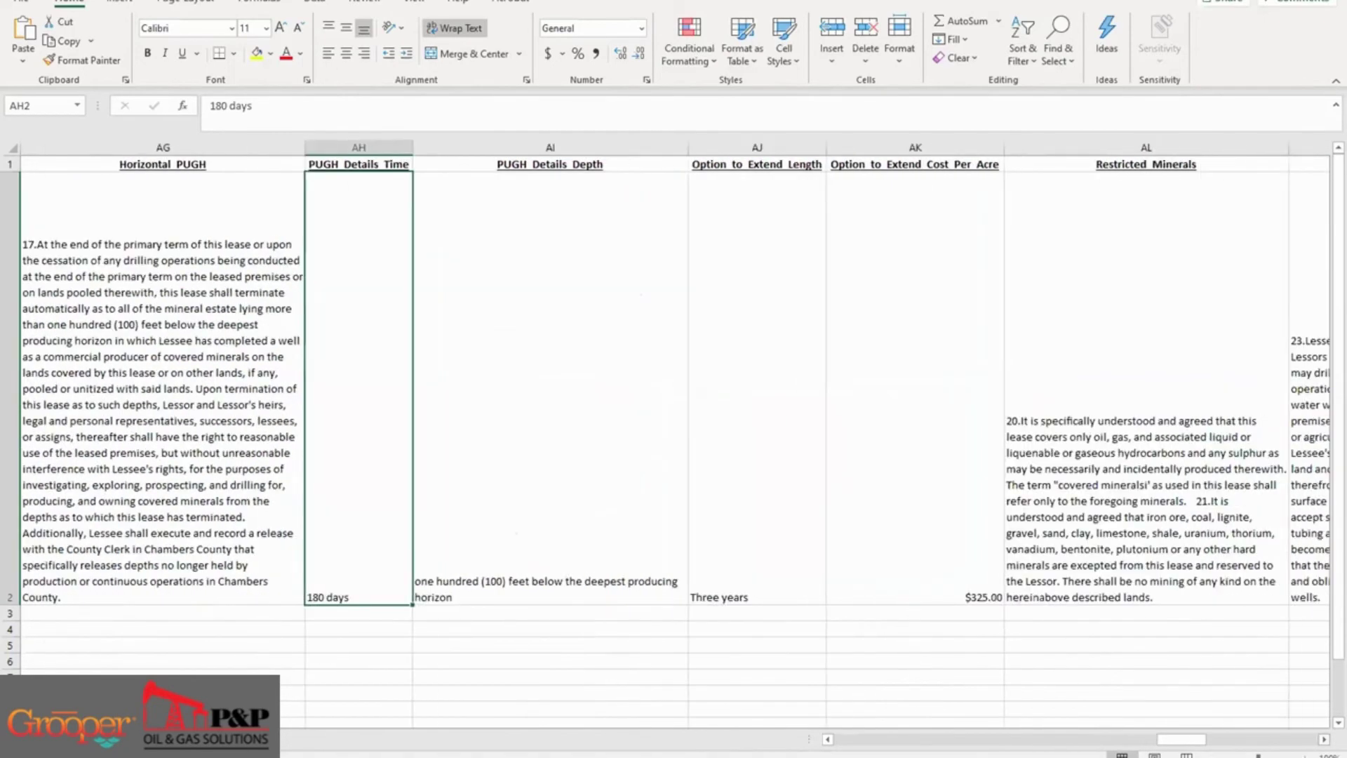
{"action": "scroll", "coordinate": [674, 433], "scroll_direction": "right", "scroll_amount": 5}
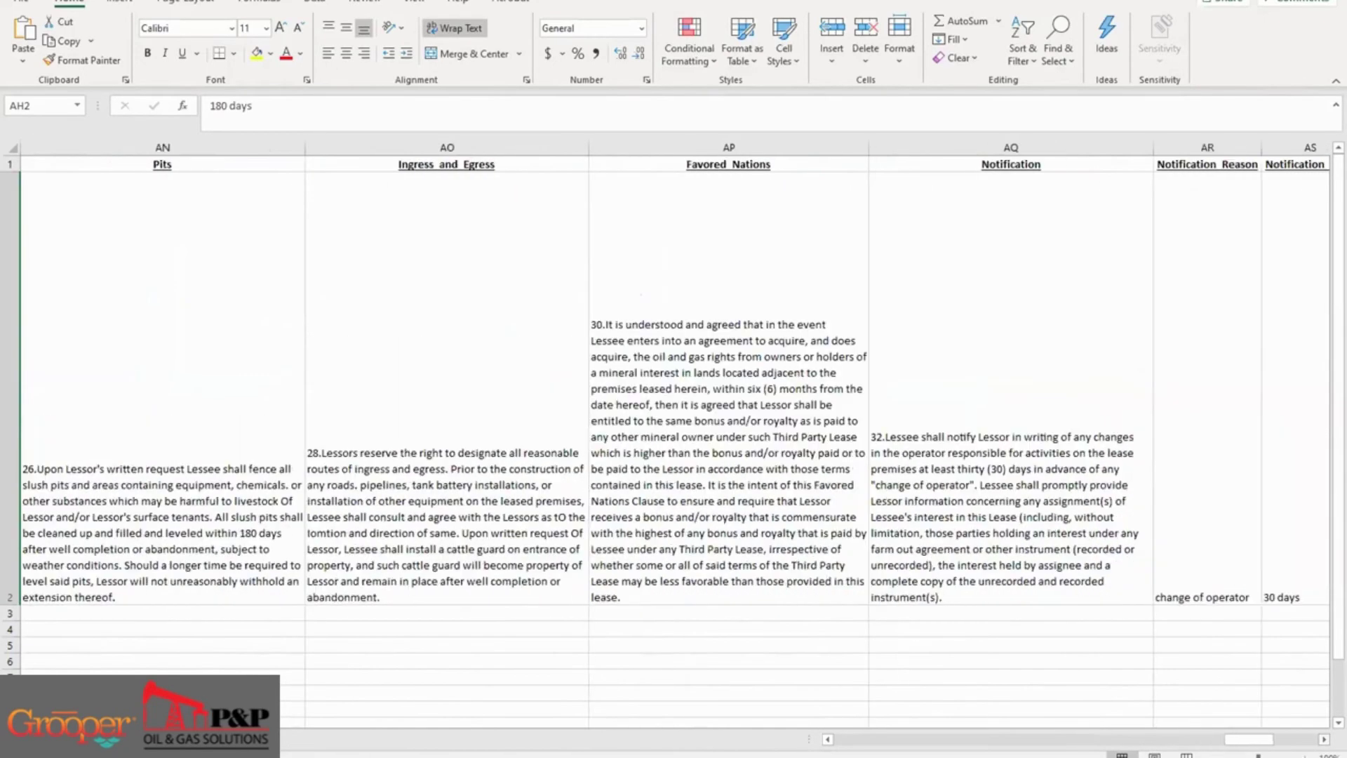
{"action": "scroll", "coordinate": [740, 204], "scroll_direction": "right", "scroll_amount": 2}
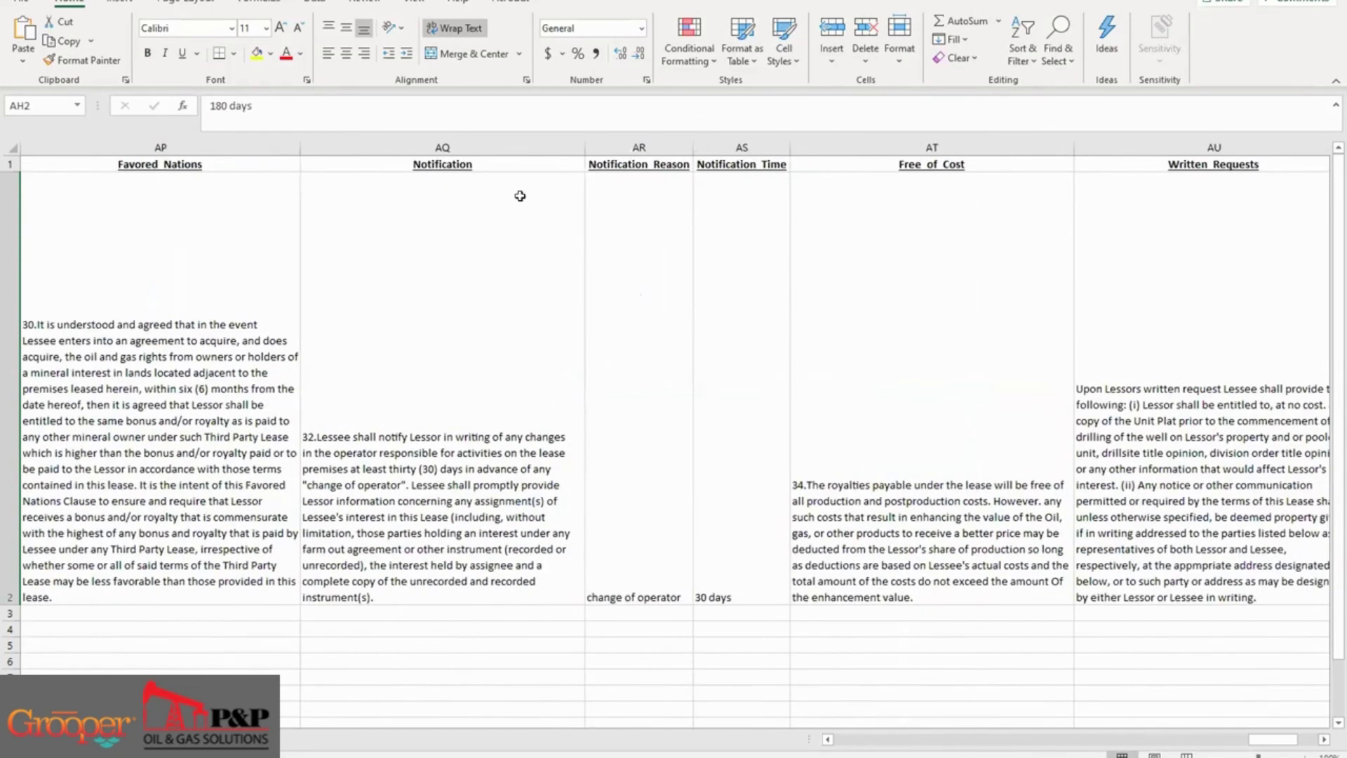
Examine the Notification clause with its Notification Reason and Notification Time values, and the remaining columns through Damages
{"action": "left_click", "coordinate": [520, 451]}
{"action": "left_click", "coordinate": [663, 389]}
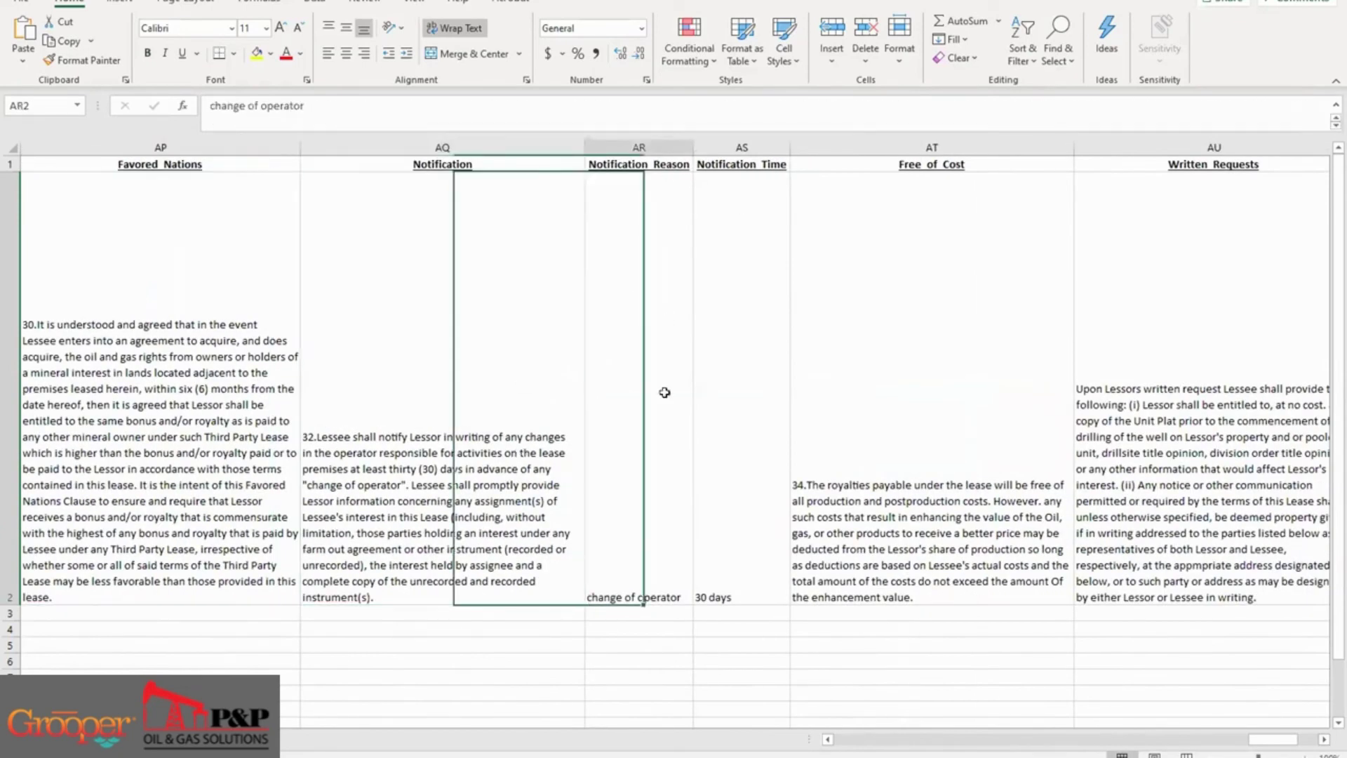
{"action": "left_click", "coordinate": [769, 399]}
{"action": "left_click_drag", "start_coordinate": [1296, 741], "coordinate": [1305, 748]}
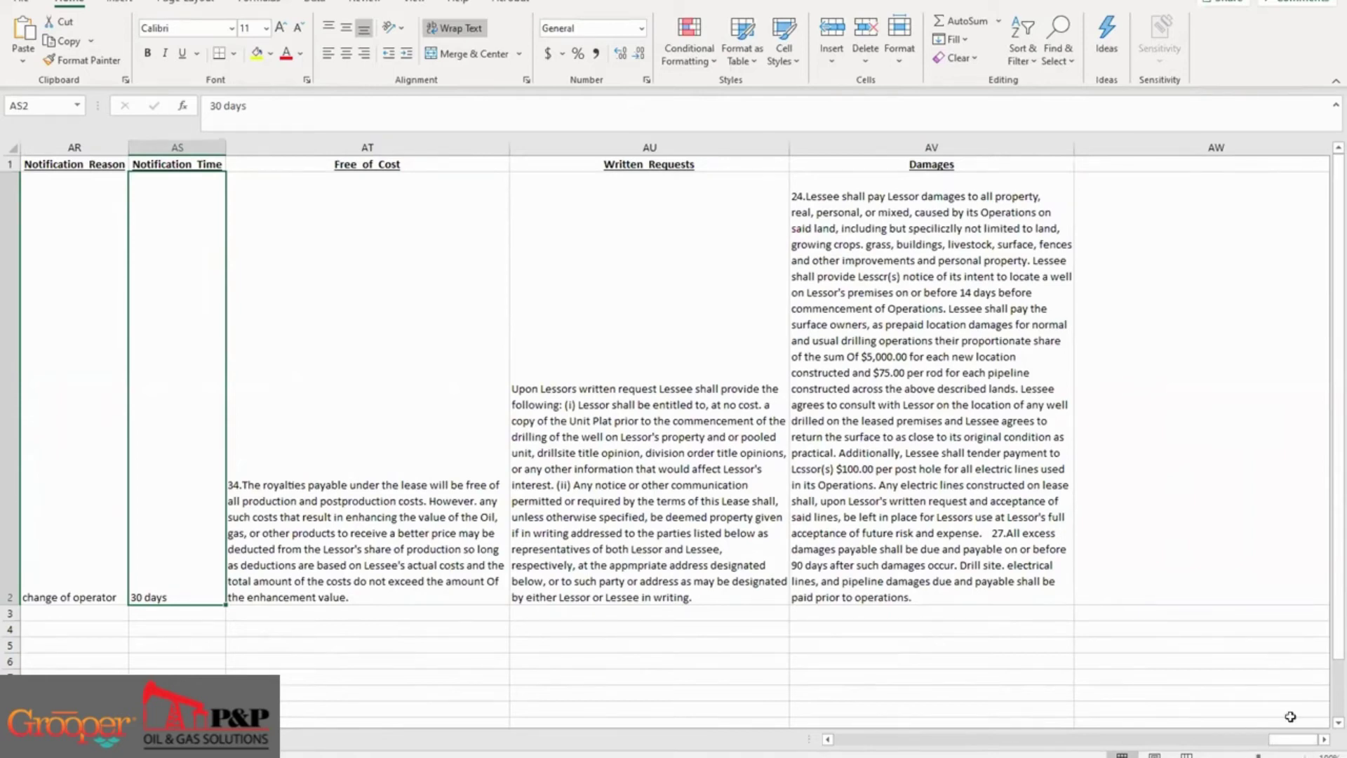
{"action": "left_click", "coordinate": [1263, 741]}
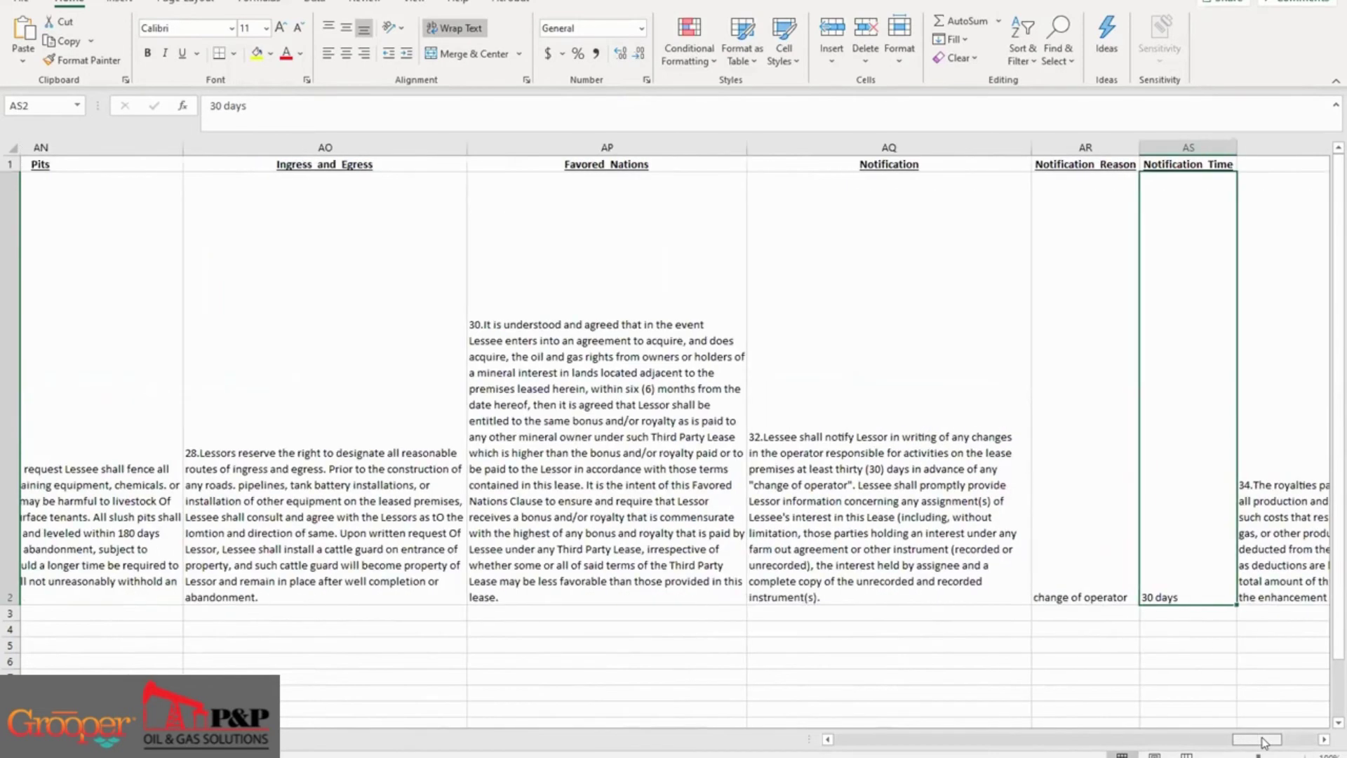
Return to the Lease Date header in the first column, and compare the Warranty clause with the Warranty Deleted clause in row 2
{"action": "left_click_drag", "start_coordinate": [1264, 742], "coordinate": [860, 744]}
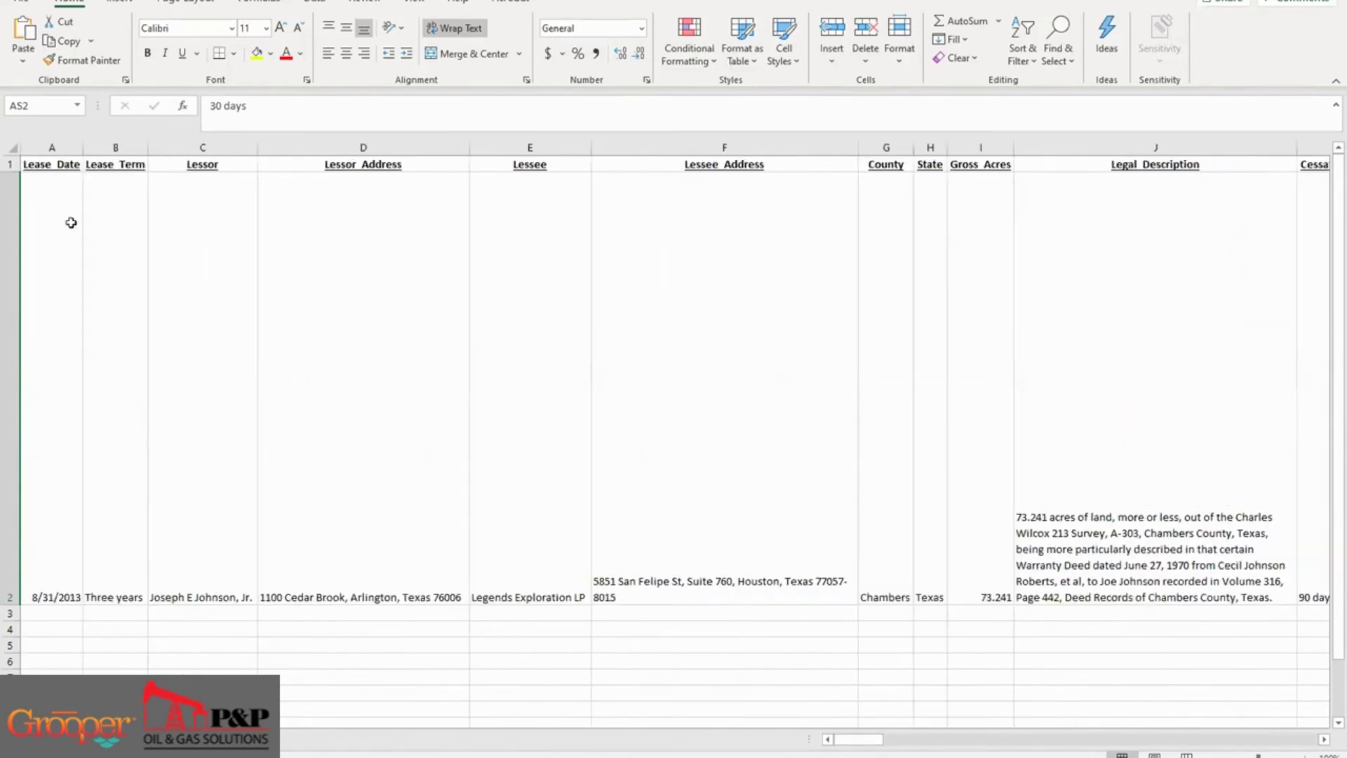
{"action": "left_click", "coordinate": [63, 161]}
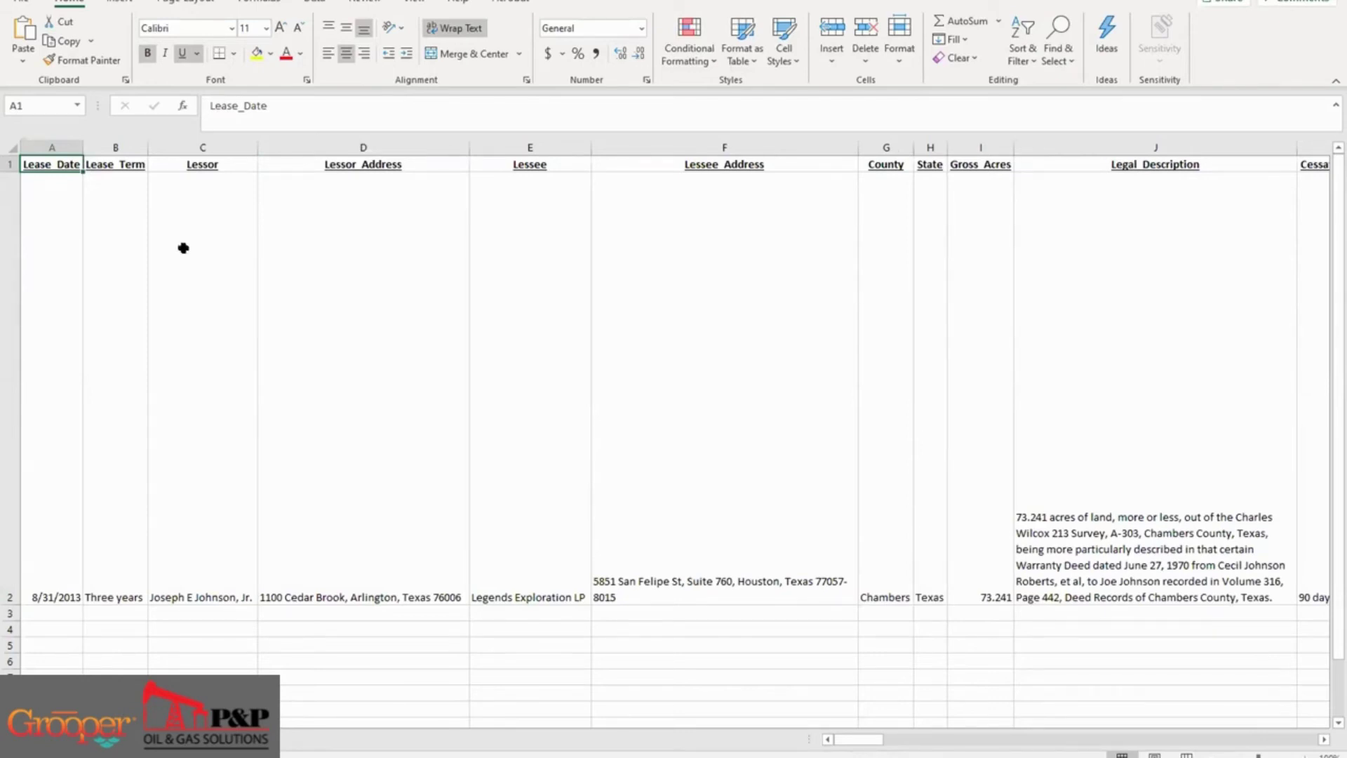
{"action": "left_click_drag", "start_coordinate": [872, 738], "coordinate": [1131, 738]}
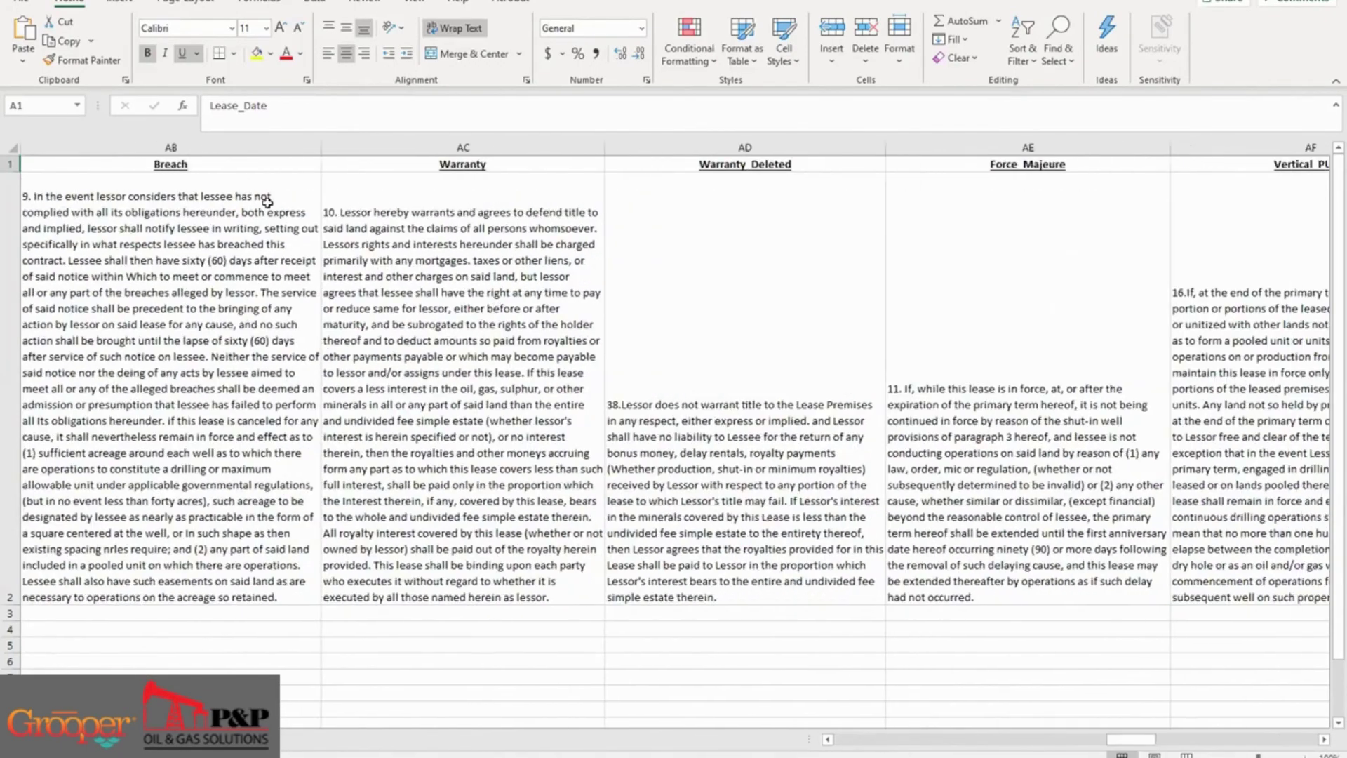
{"action": "left_click", "coordinate": [523, 306]}
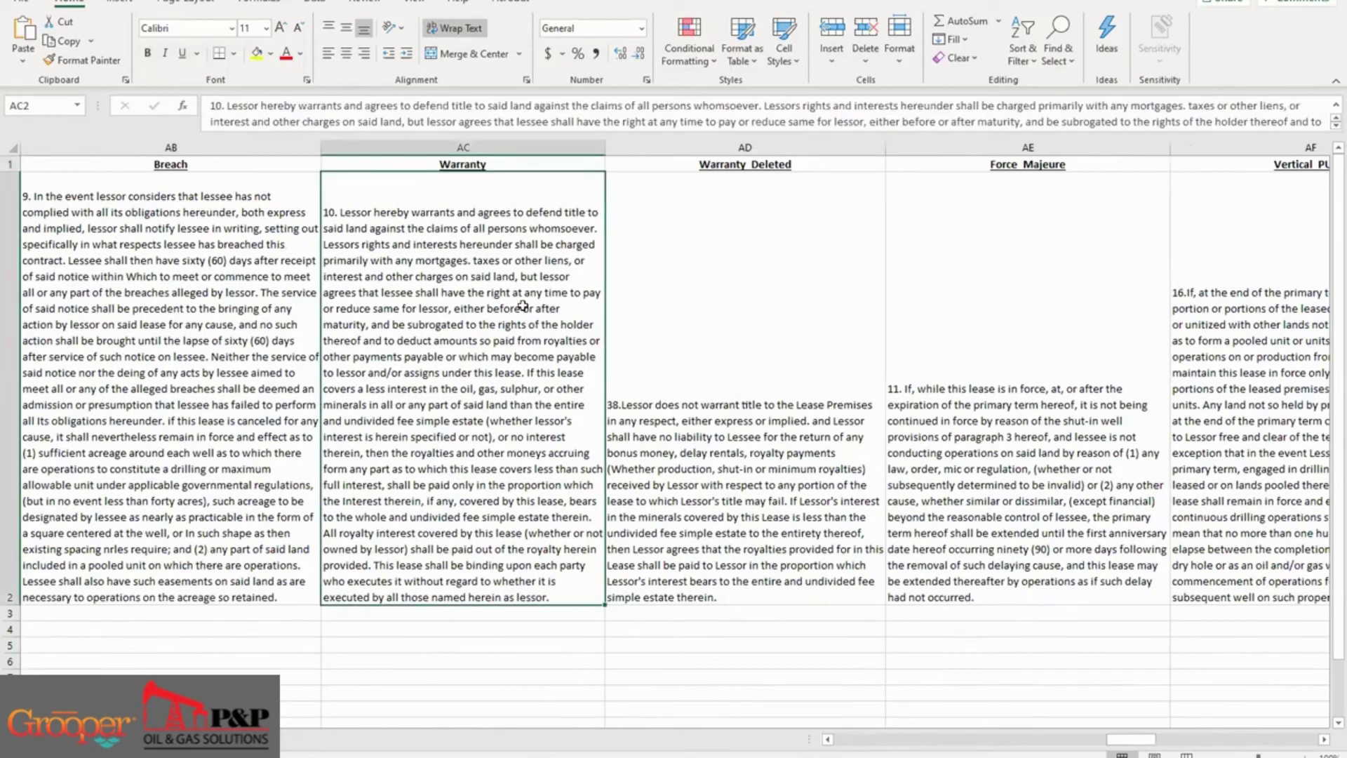
{"action": "left_click", "coordinate": [766, 274]}
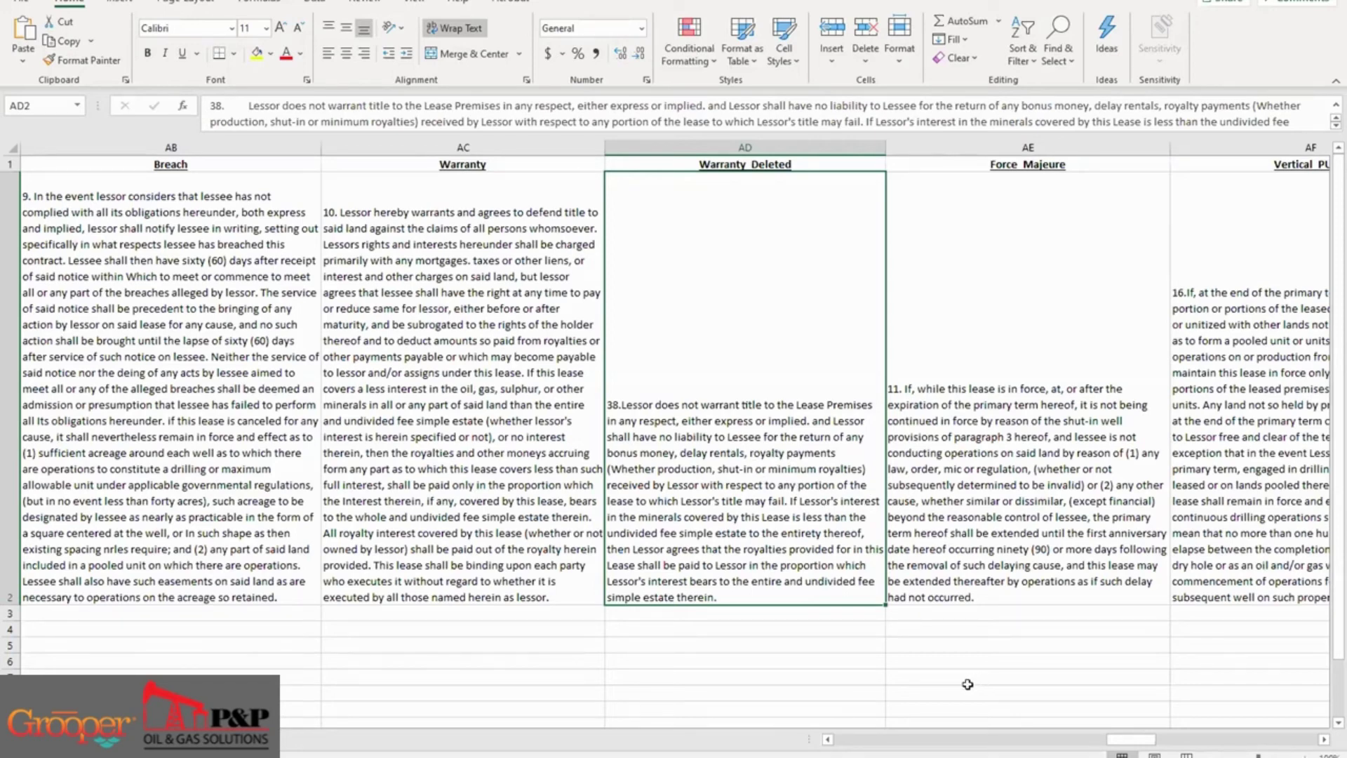
{"action": "left_click", "coordinate": [770, 615]}
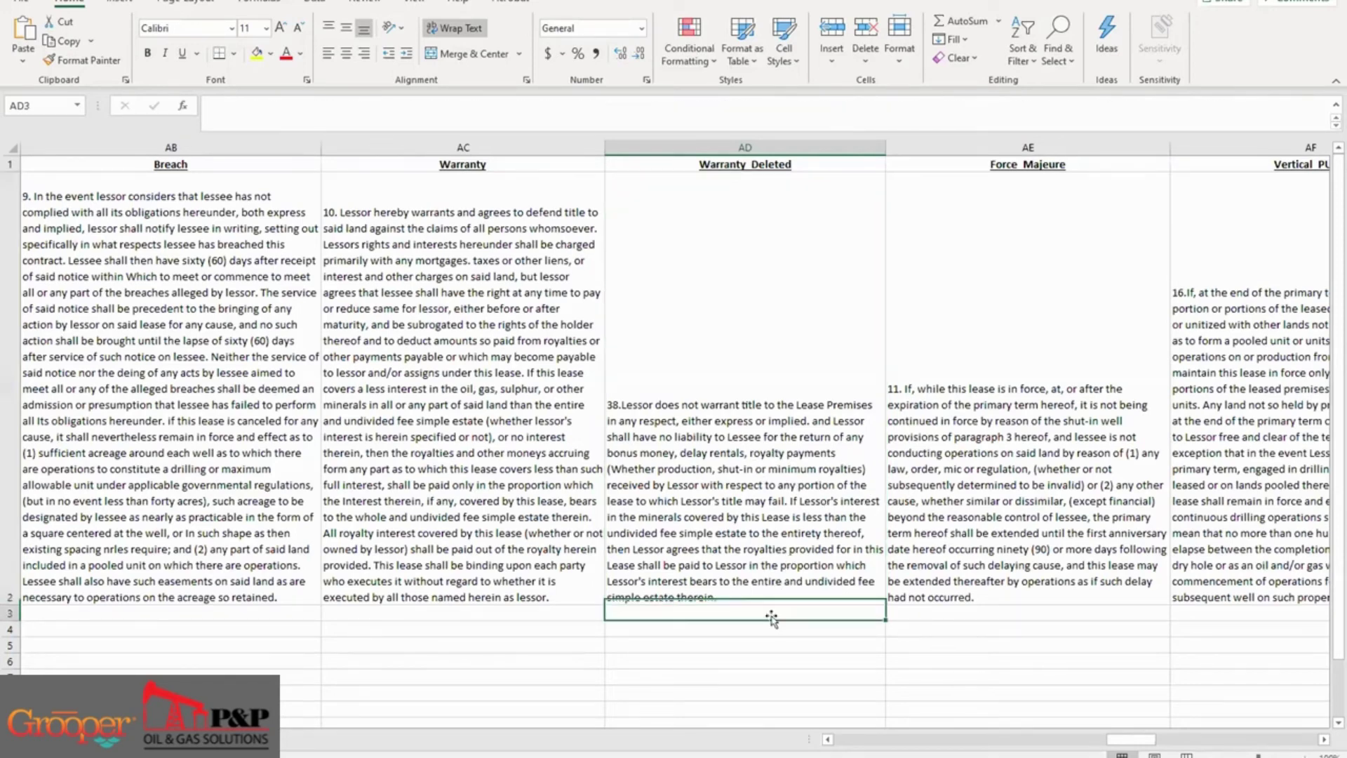